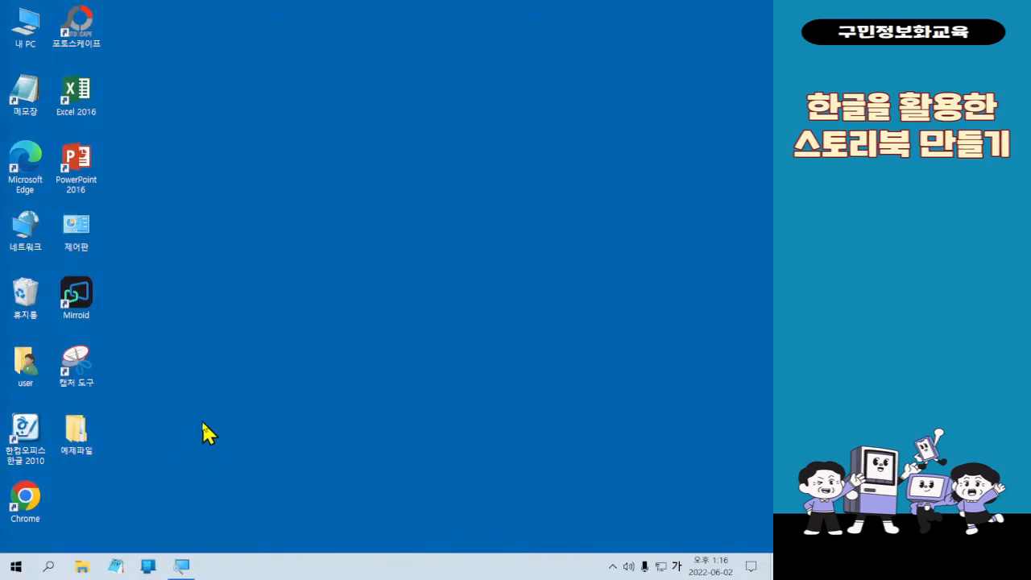
- Launch 한컴오피스 한글 2010 from the desktop and maximize its blank document window
key(Hangul)
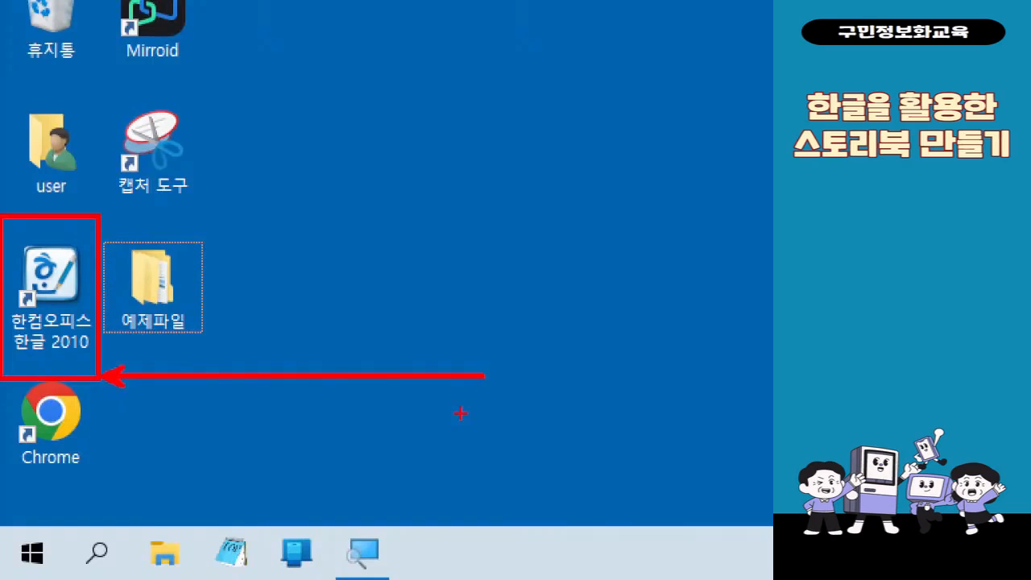
key(Escape)
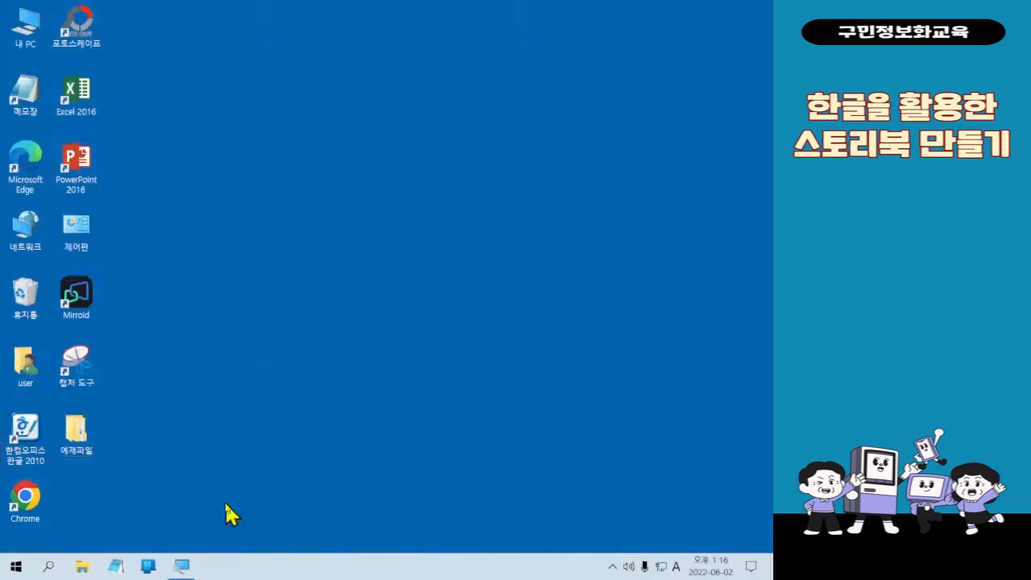
double_click(31, 445)
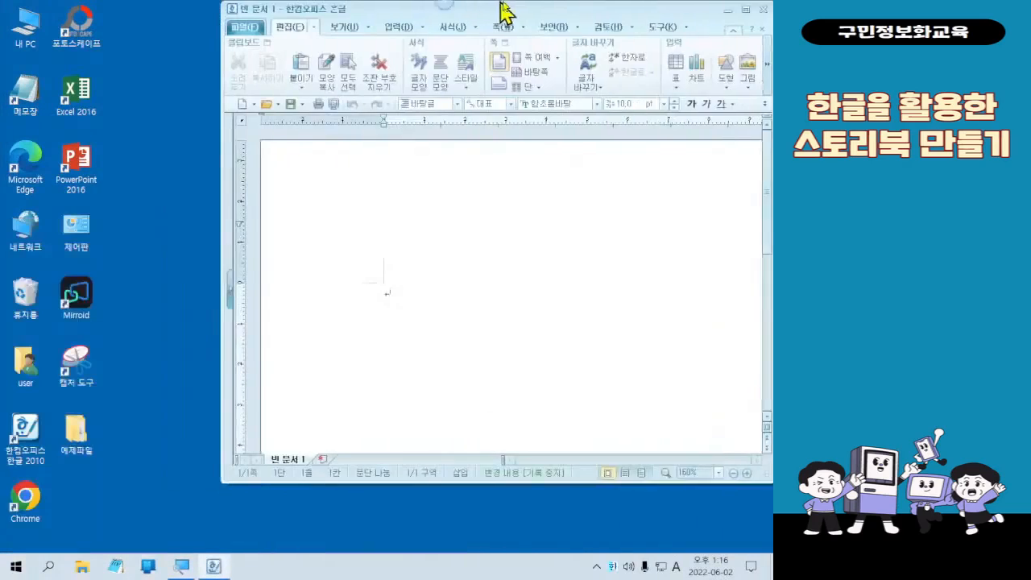
double_click(503, 12)
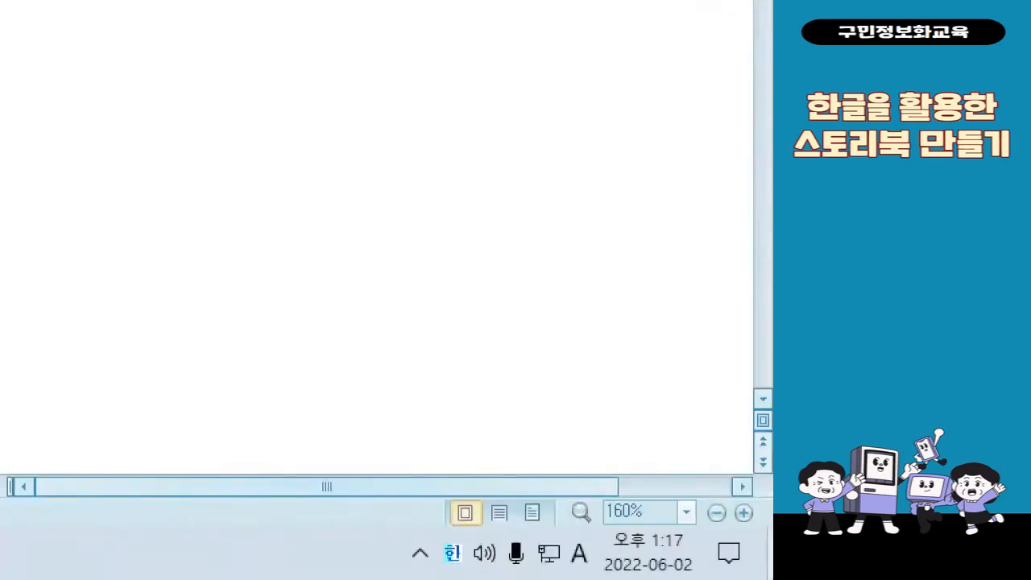
- Set the document zoom to fit the page width (폭 맞춤)
click(685, 524)
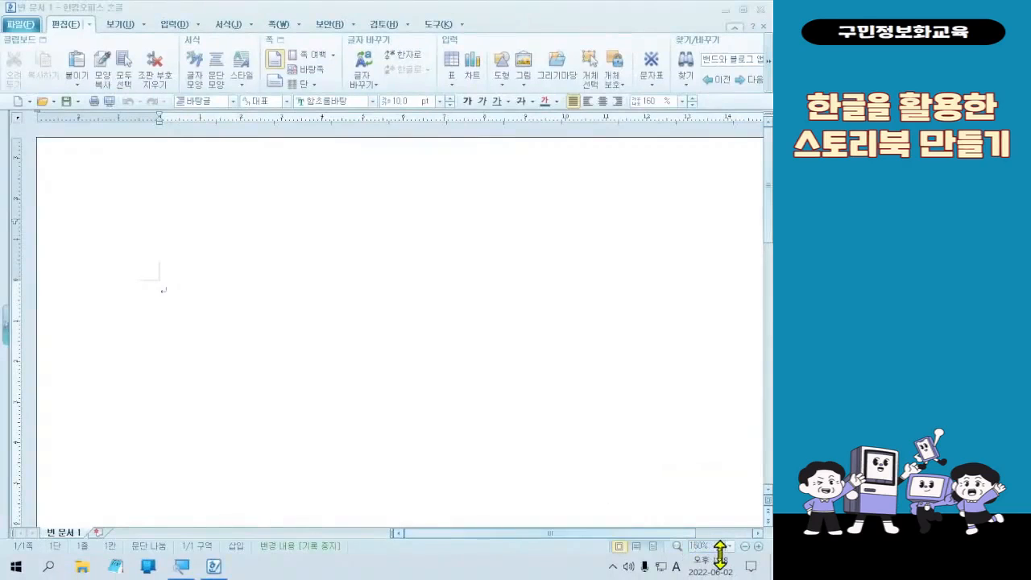
click(729, 546)
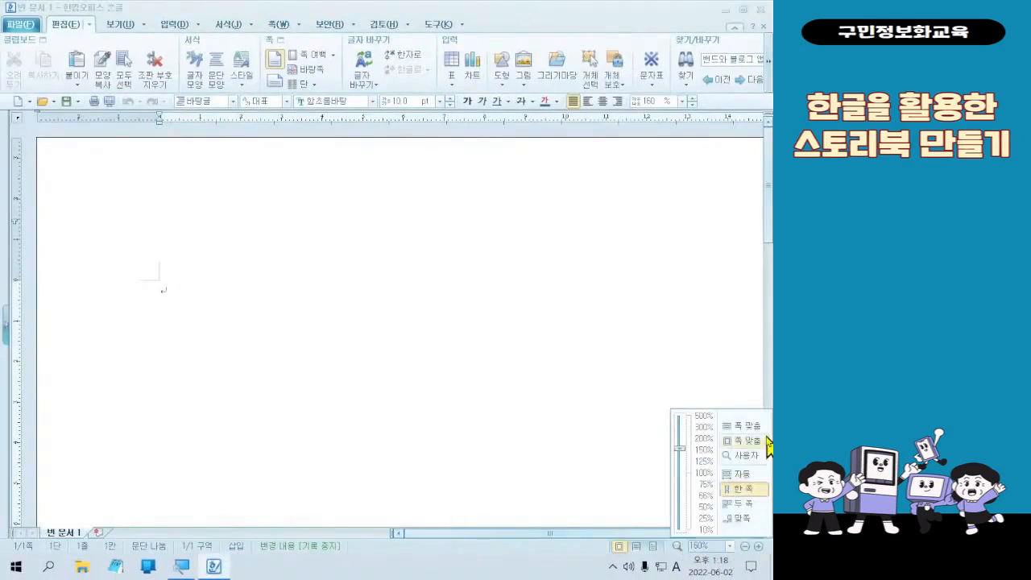
click(765, 443)
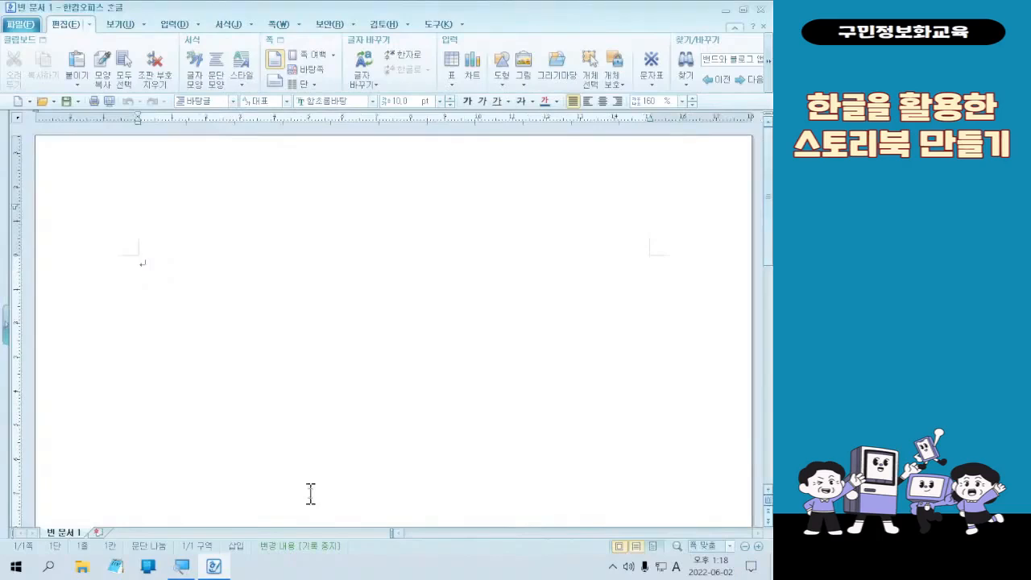
key(alt+d)
click(354, 464)
key(F7)
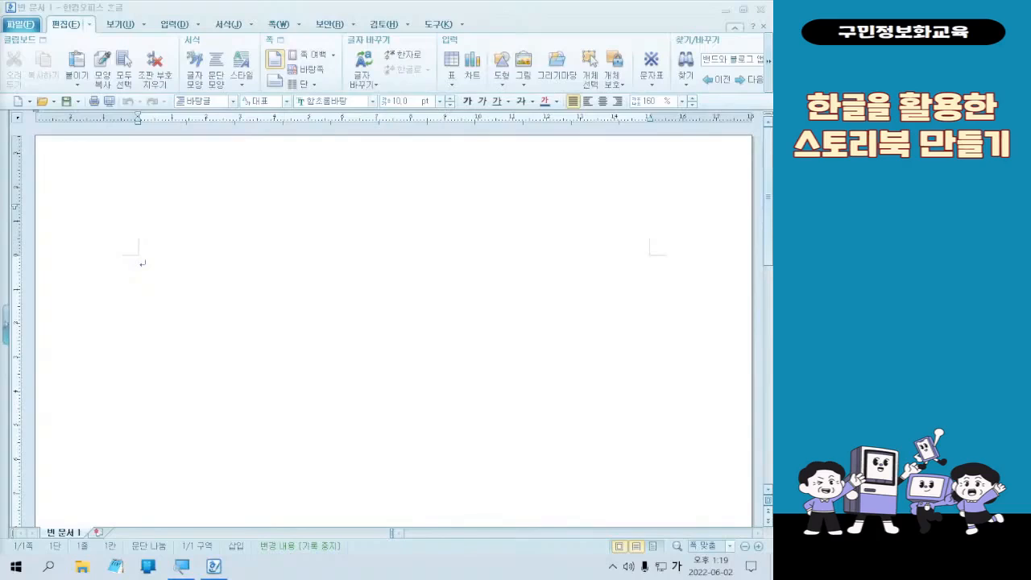
click(304, 26)
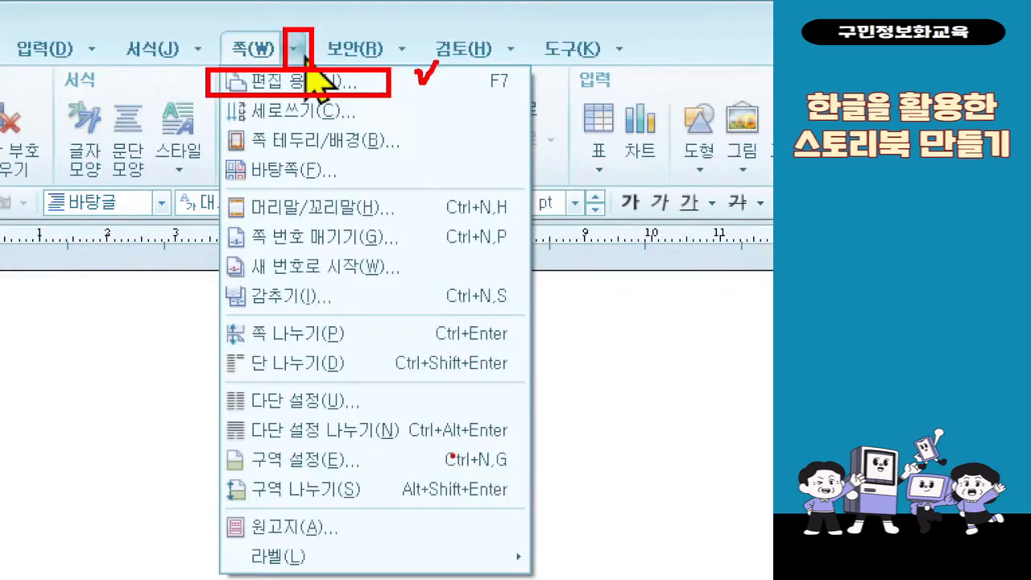
key(Escape)
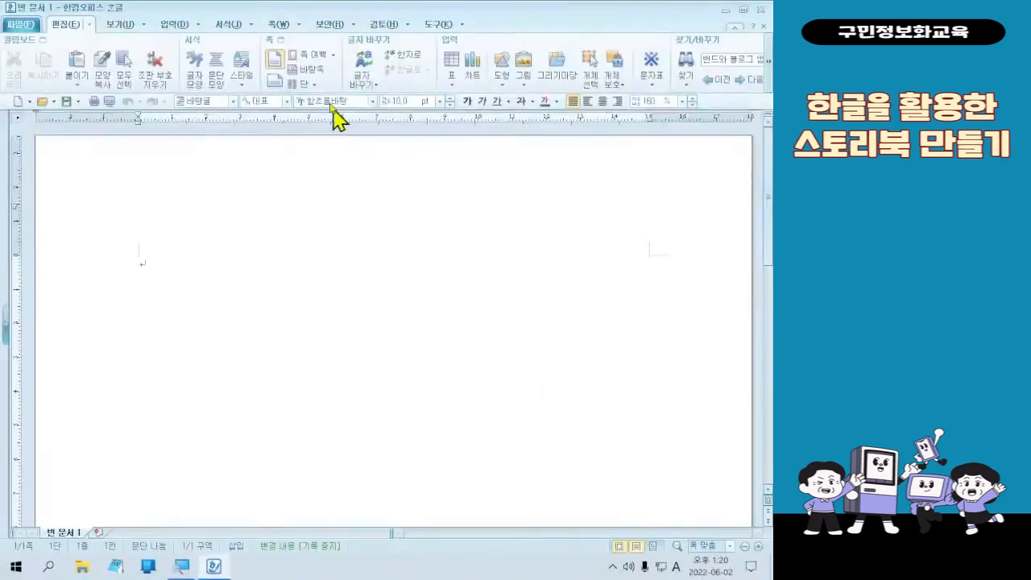
- Set the page's left and right margins to 20 mm in the page setup (편집 용지) and apply them
click(298, 26)
click(306, 42)
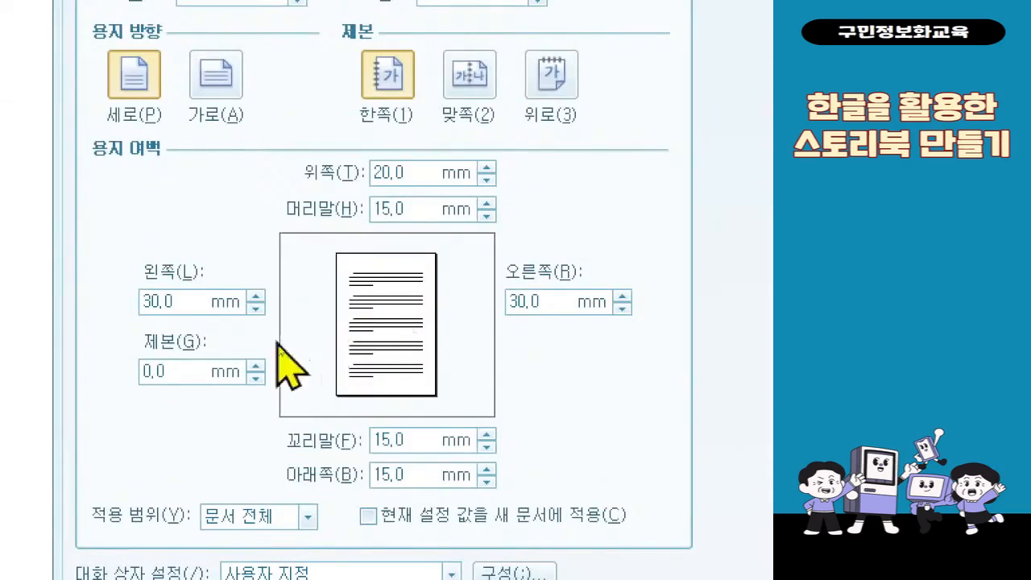
click(154, 299)
text(20)
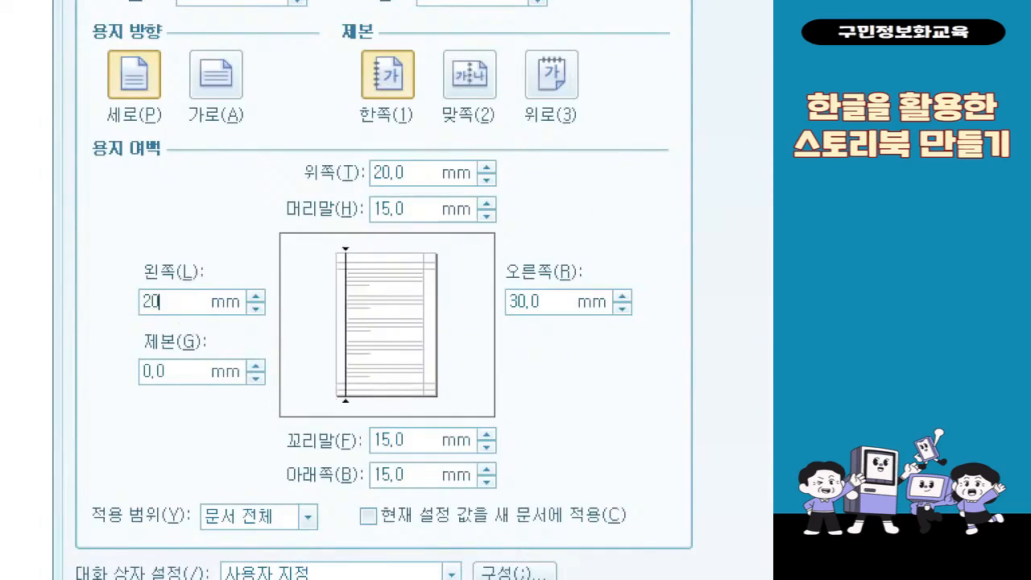
click(568, 304)
text(20)
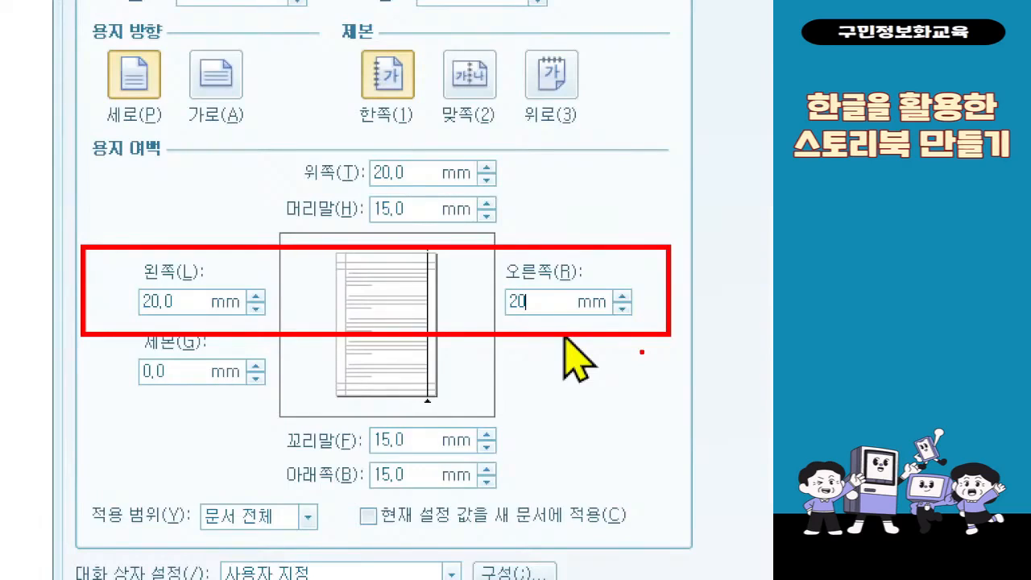
text(.0)
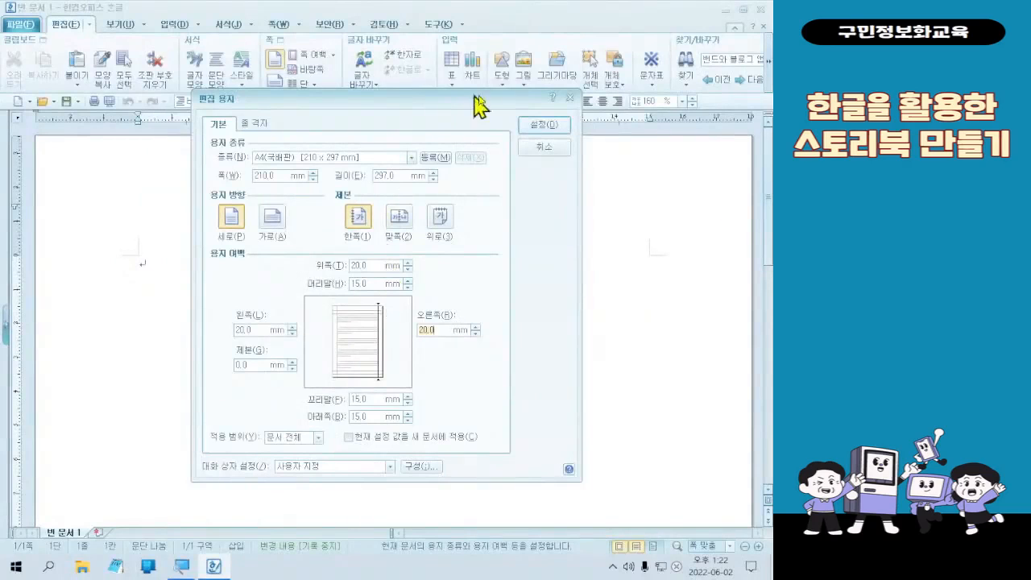
click(557, 129)
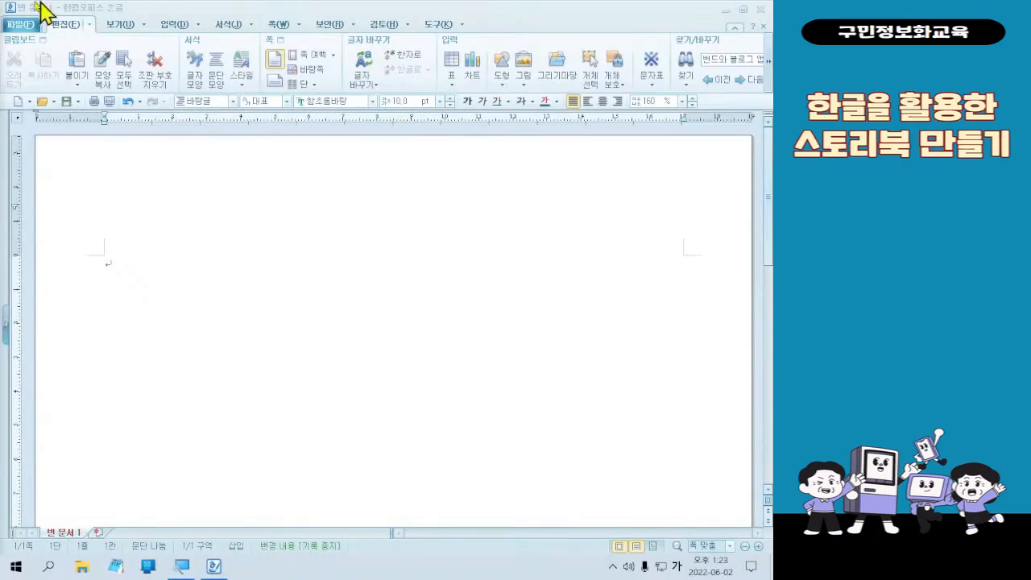
- Open the page border/background settings (쪽 테두리/배경) and enable a picture fill for the background
click(289, 26)
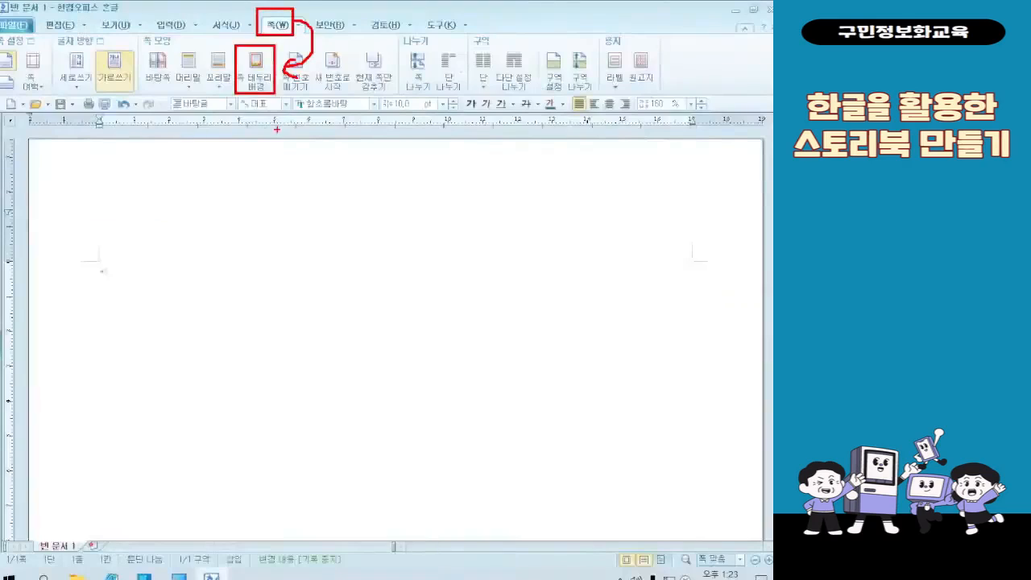
click(208, 129)
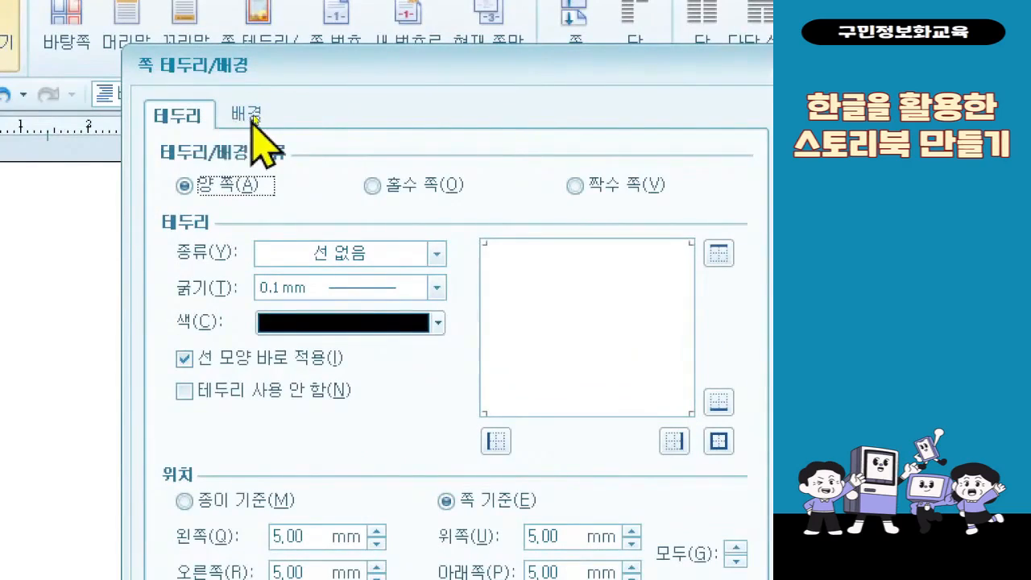
click(252, 117)
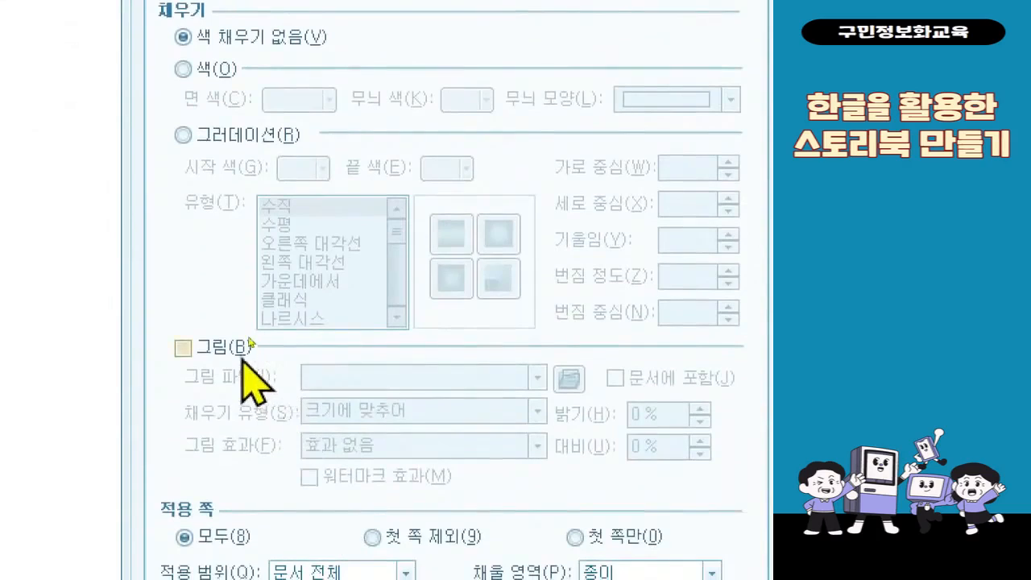
click(248, 347)
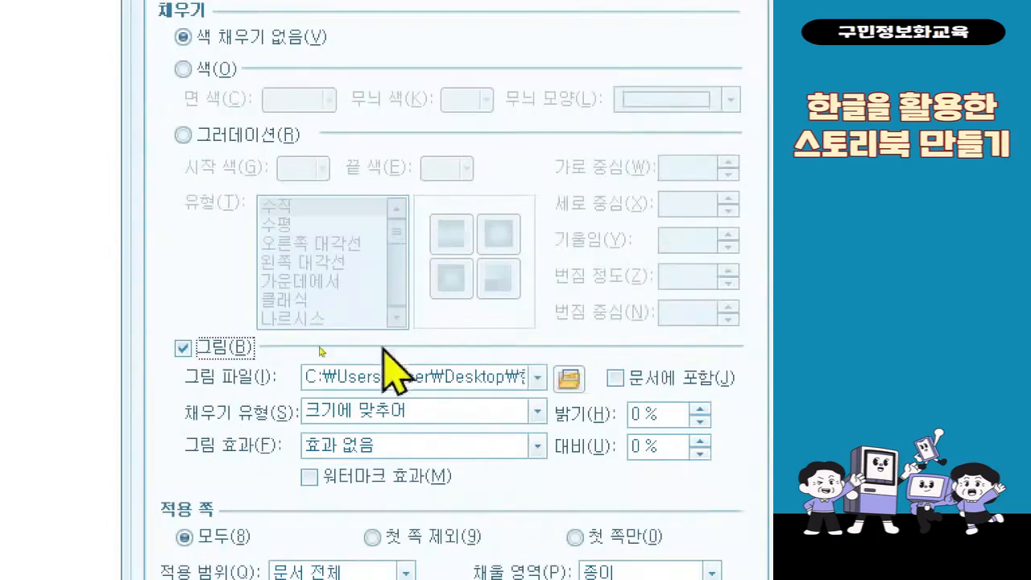
- Insert the picture 표지 배경 from the desktop folder 예제파일, subfolder 1회차, as the page background and apply the settings
click(569, 378)
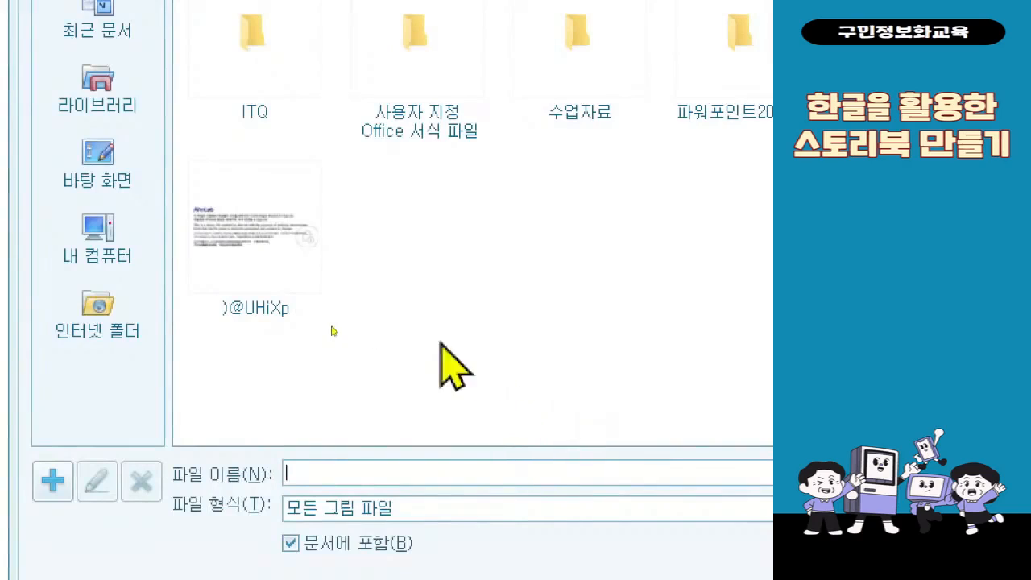
click(129, 186)
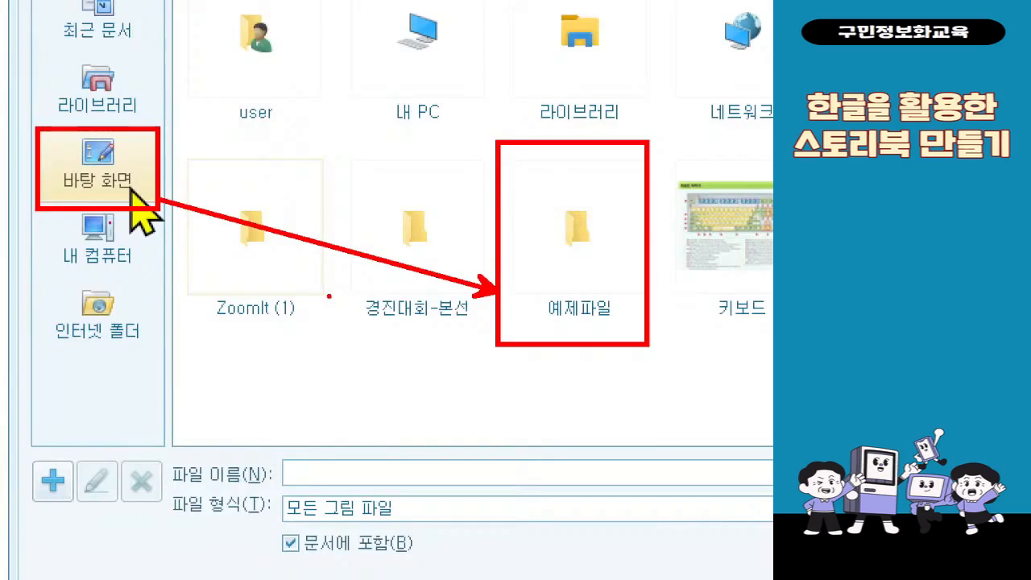
double_click(556, 289)
click(266, 192)
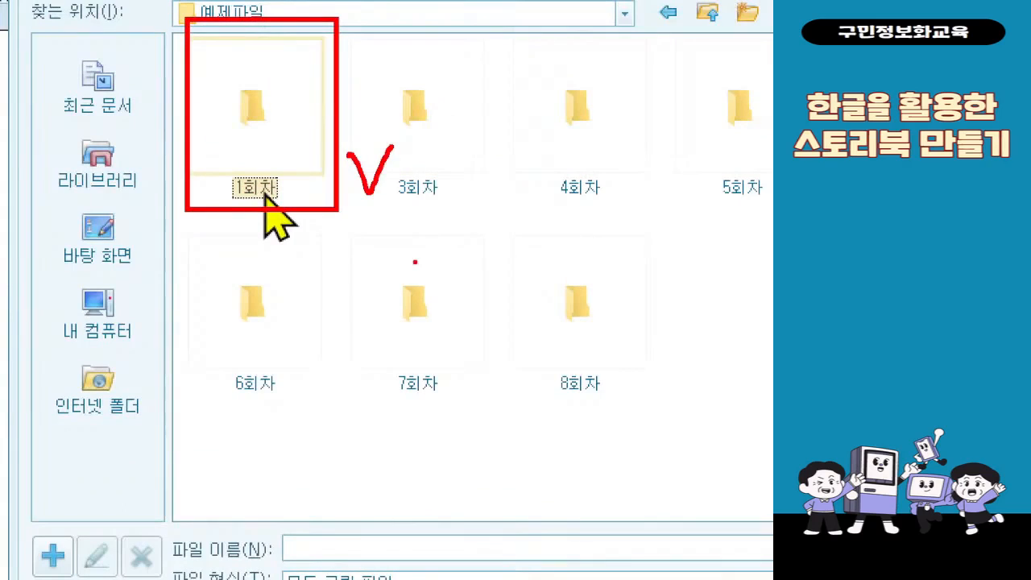
double_click(235, 131)
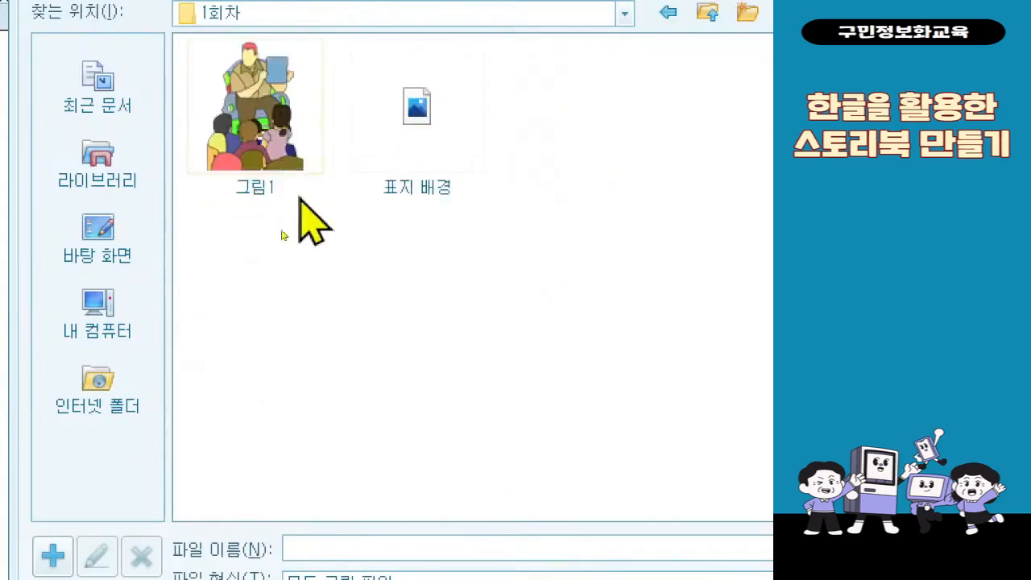
click(421, 168)
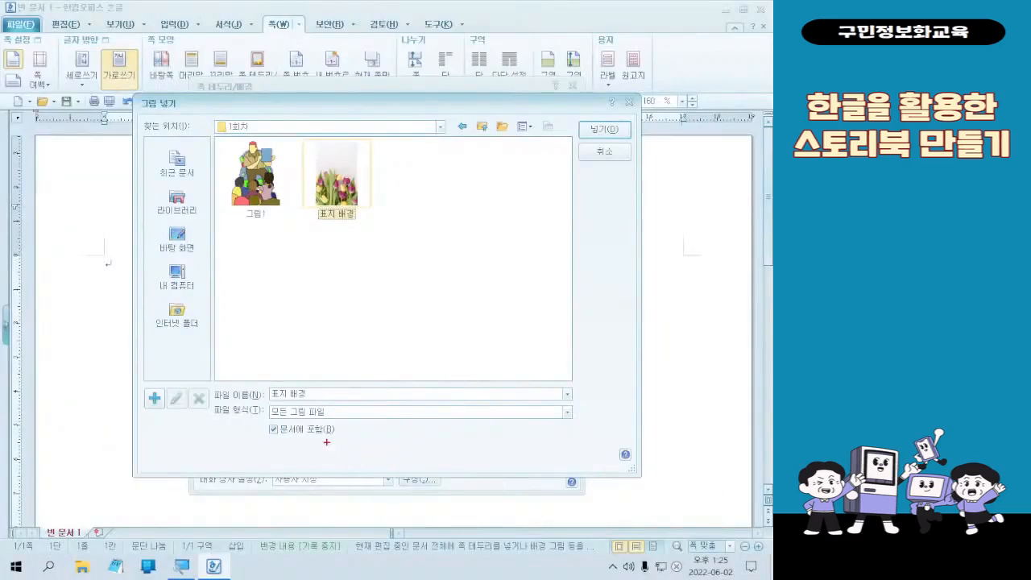
mouse_move(258, 416)
mouse_down()
mouse_move(351, 442)
mouse_move(307, 261)
mouse_move(323, 252)
mouse_up()
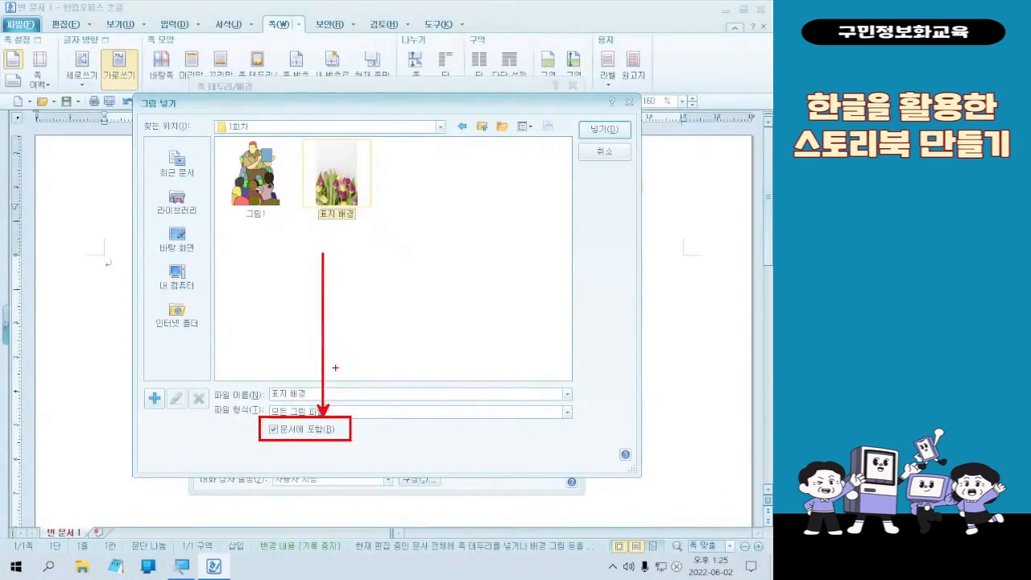
mouse_move(298, 132)
mouse_down()
mouse_move(347, 222)
mouse_move(380, 232)
mouse_up()
mouse_move(385, 178)
mouse_down()
mouse_move(408, 182)
mouse_move(418, 165)
mouse_up()
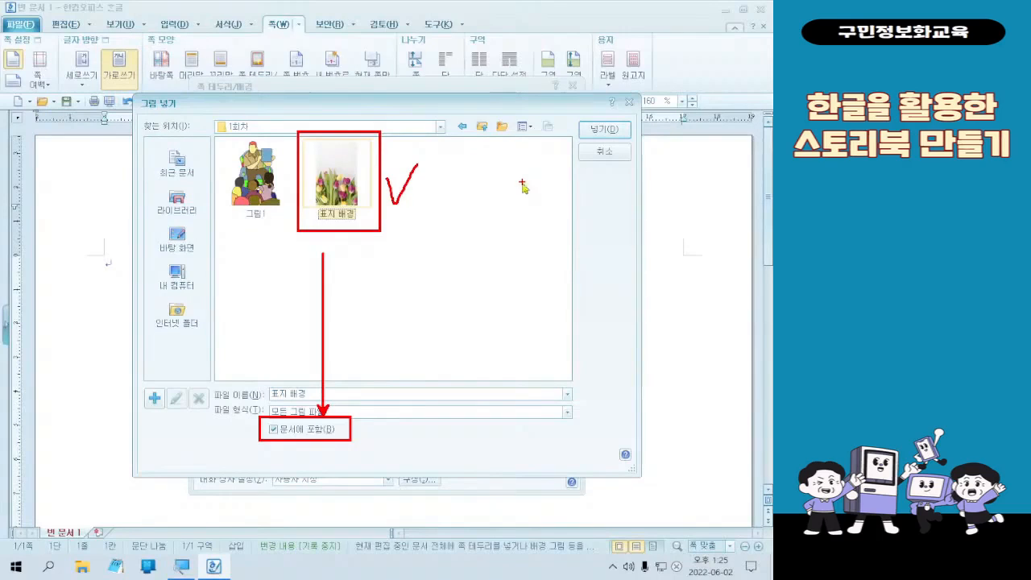
key(Escape)
double_click(329, 193)
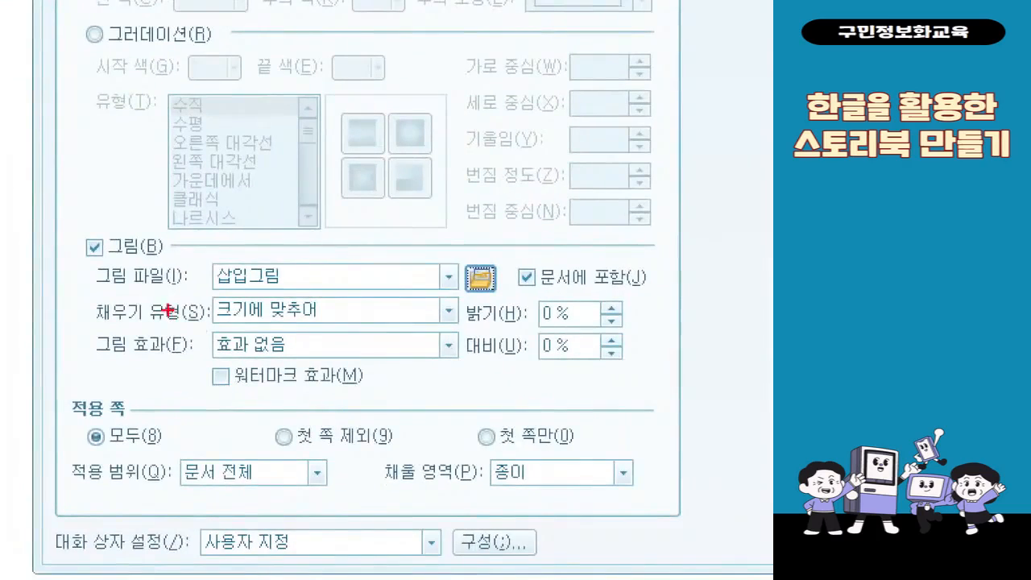
drag(87, 285, 458, 330)
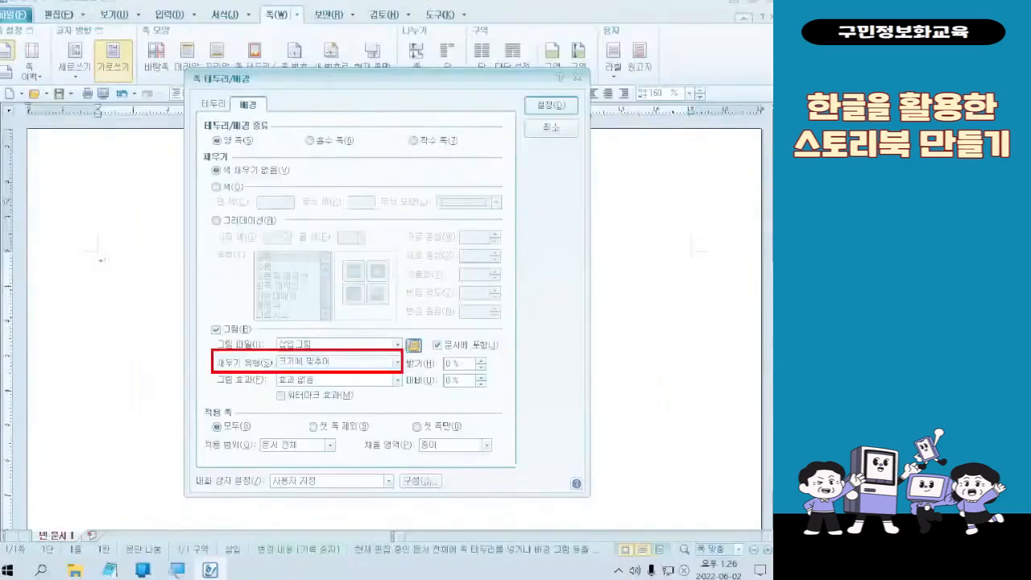
click(544, 117)
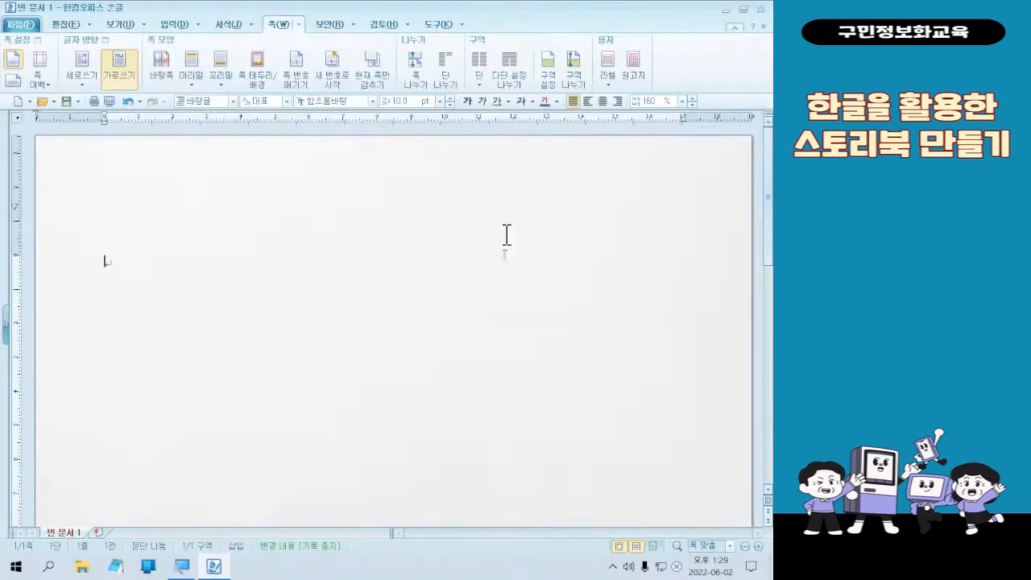
- Look over the whole page to examine how the tulip picture fills the background
scroll(564, 347, down, 6)
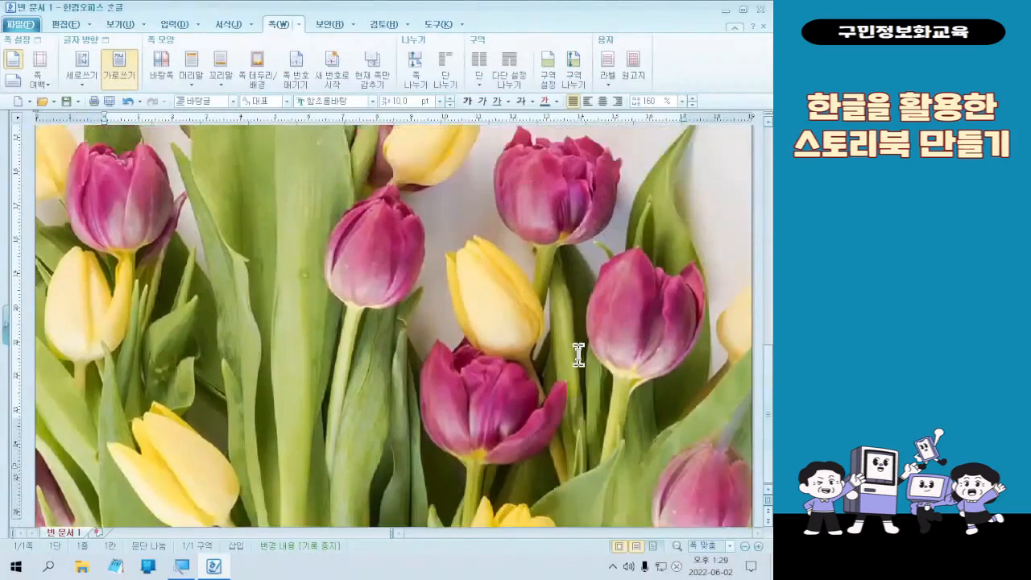
scroll(579, 360, up, 3)
scroll(579, 360, down, 2)
key(alt+f)
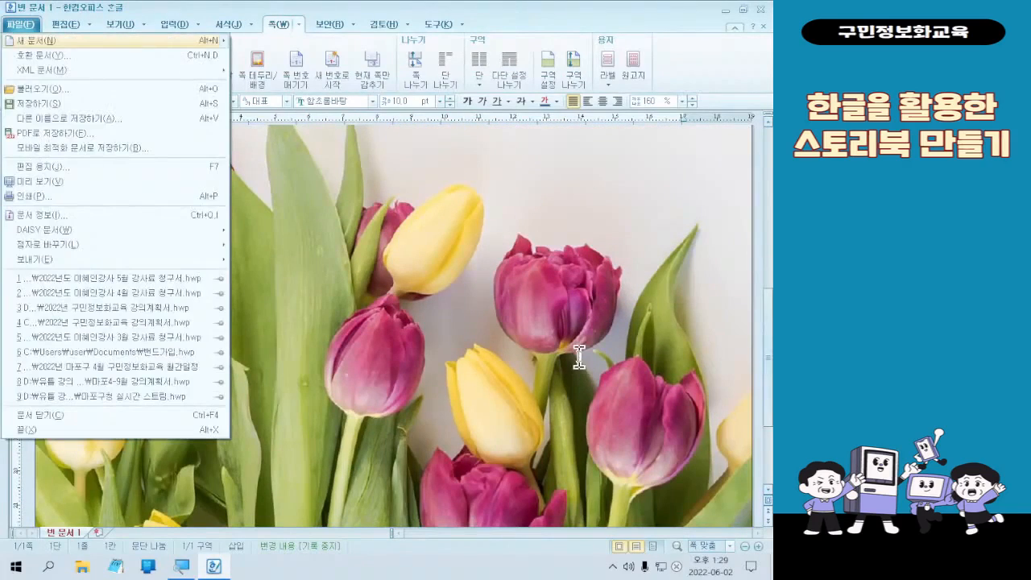
key(Escape)
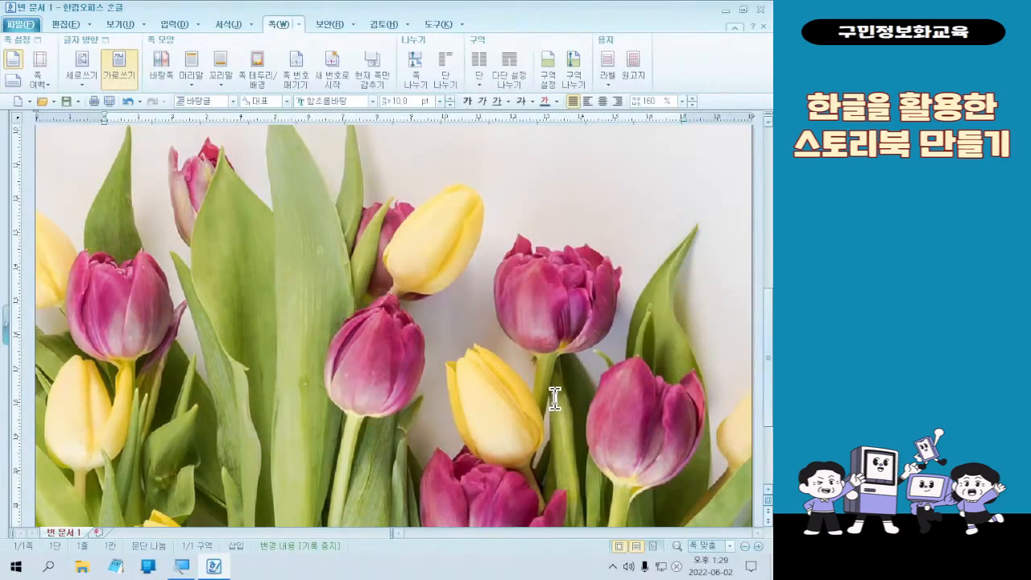
scroll(555, 397, down, 5)
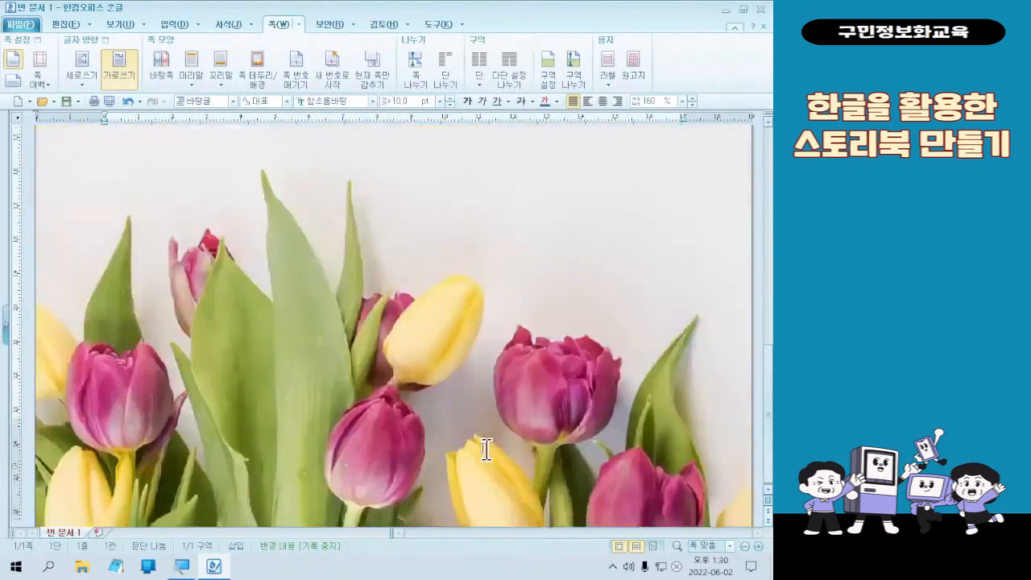
scroll(476, 405, up, 6)
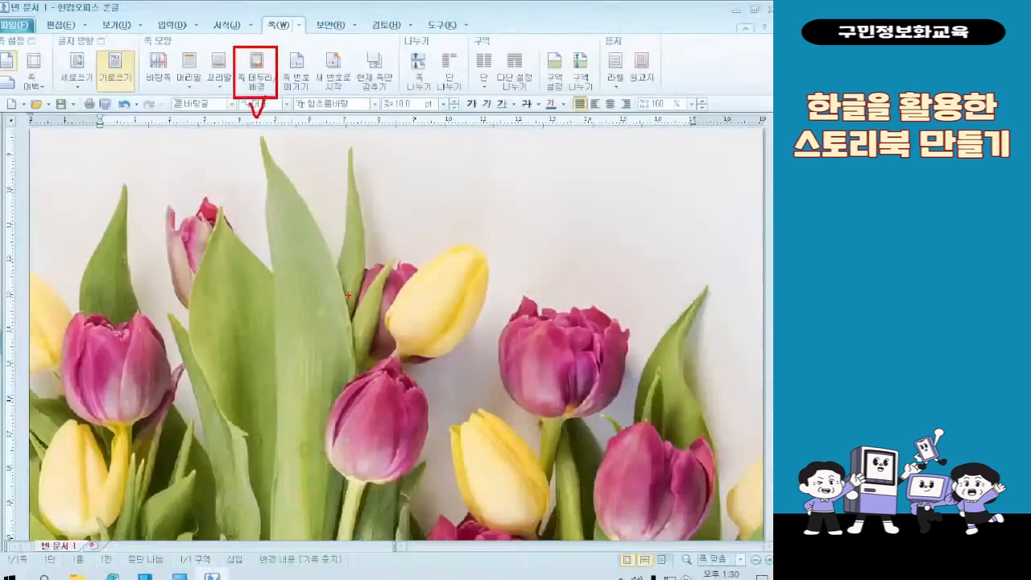
- Set the page background picture's contrast (대비) to 20%, limit it to the first page only (첫 쪽만), and apply the settings
click(260, 66)
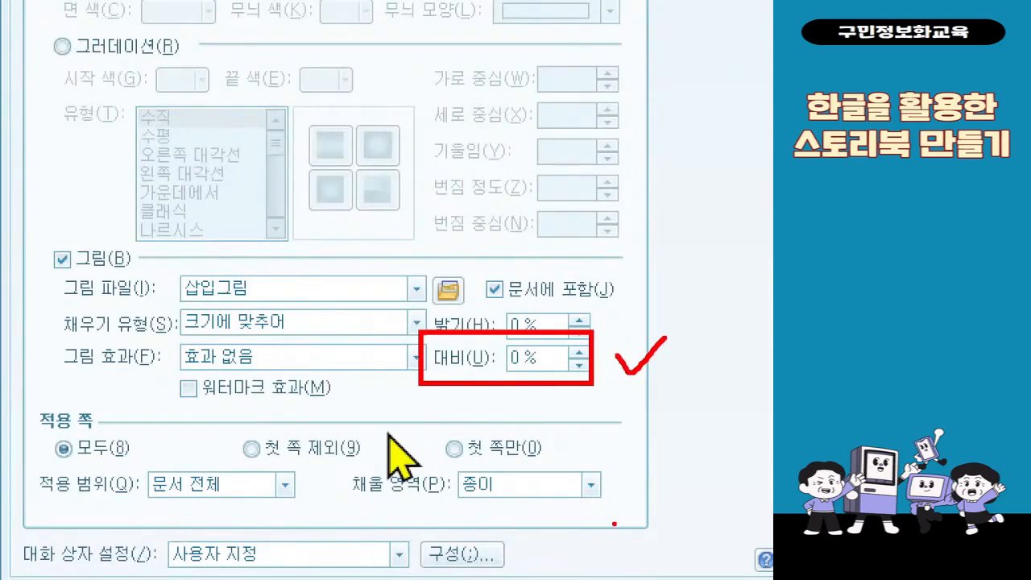
key(Escape)
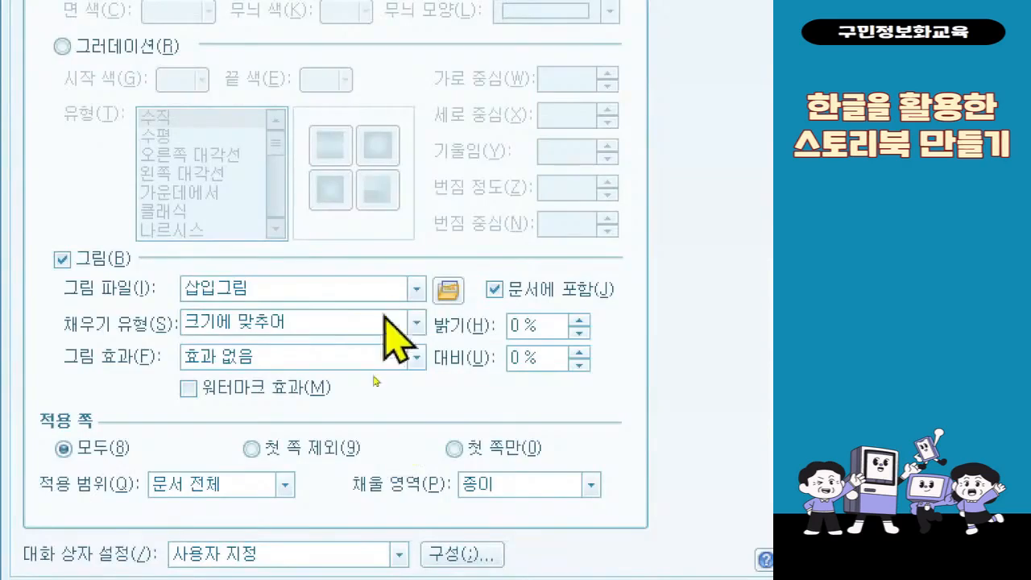
double_click(549, 367)
text(20)
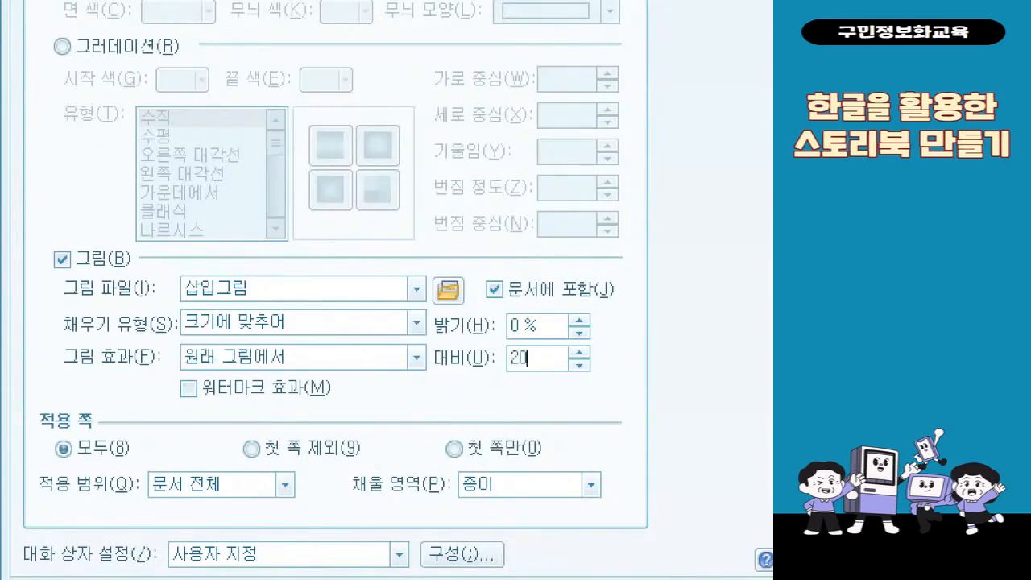
click(482, 448)
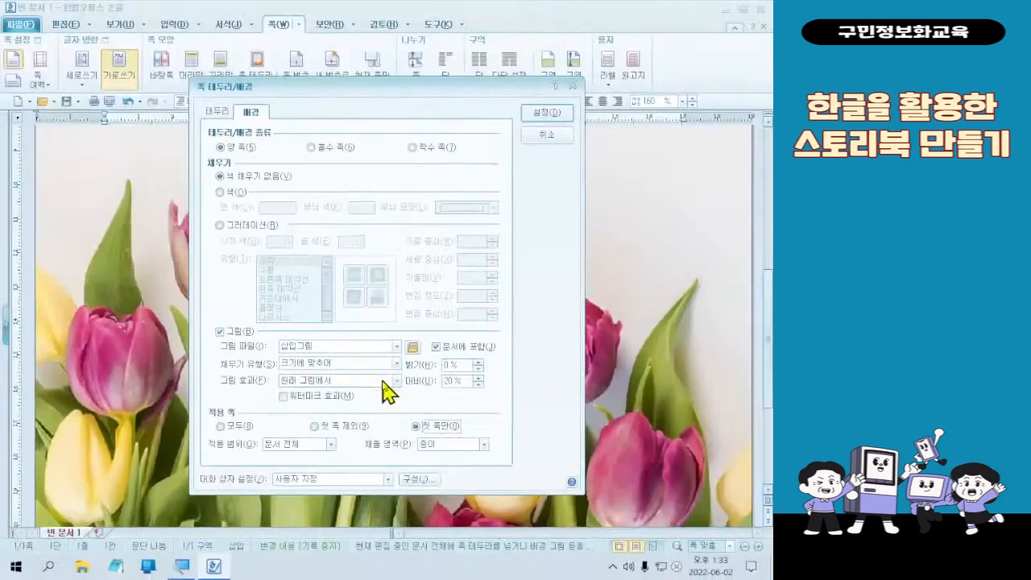
click(544, 119)
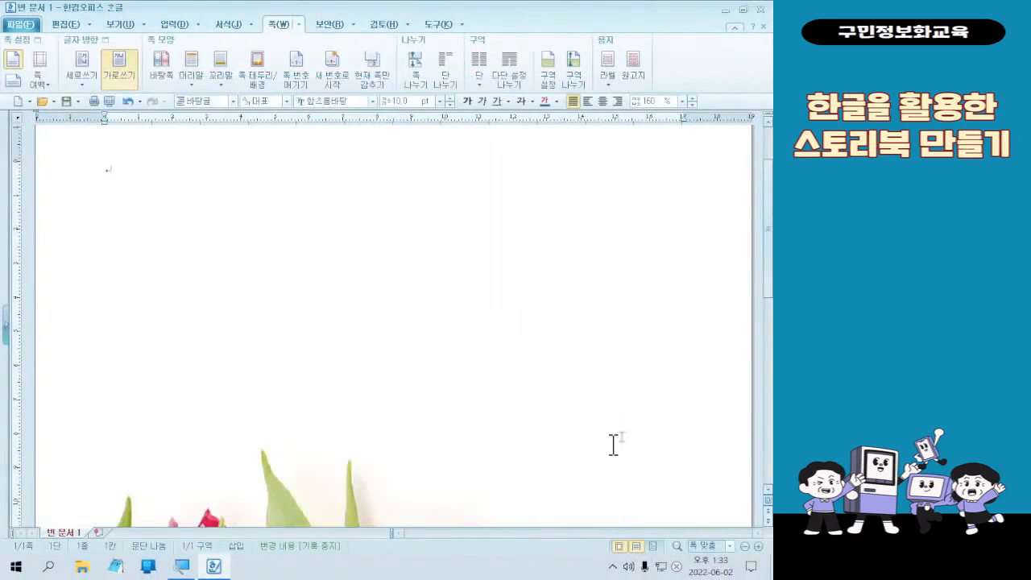
- Examine the cover page as a whole and close up to see how the tulip background looks with the new contrast
scroll(620, 354, down, 4)
scroll(622, 340, up, 4)
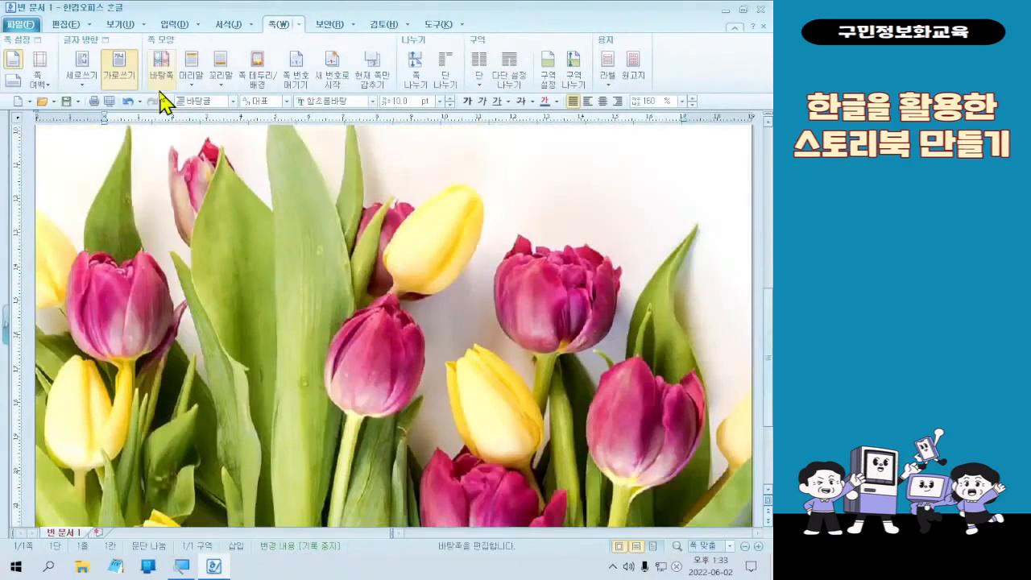
click(653, 547)
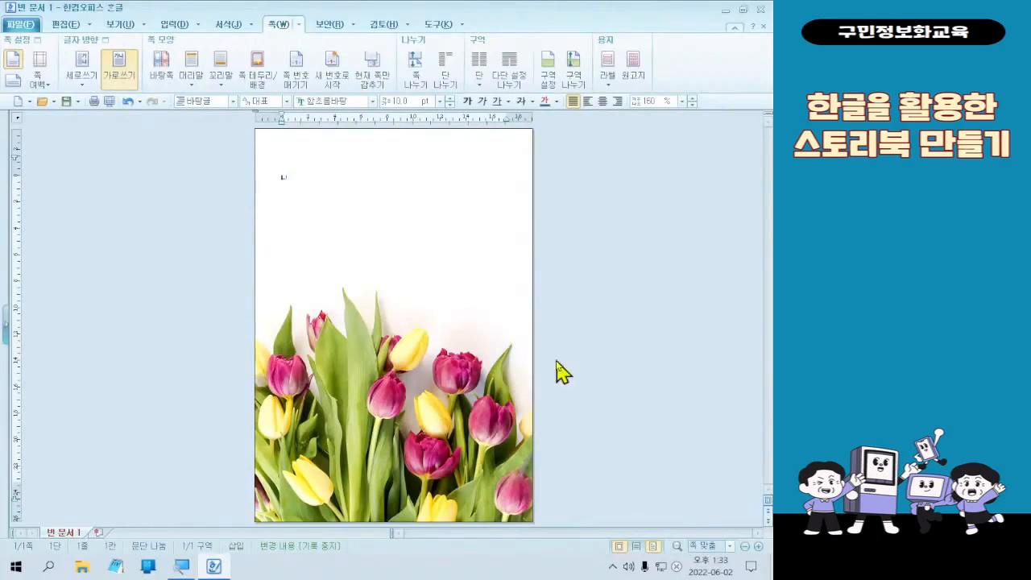
click(652, 546)
scroll(645, 304, down, 5)
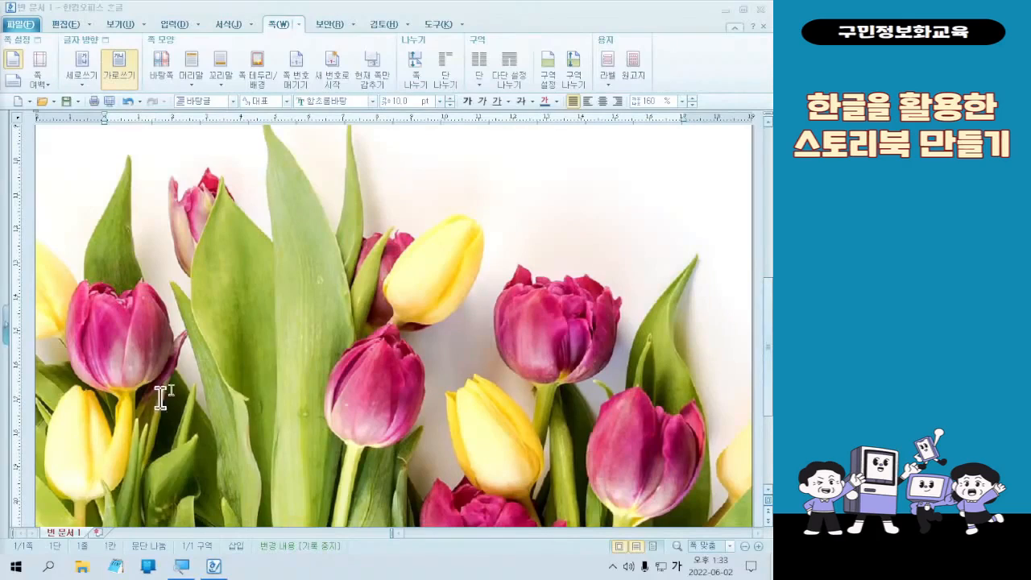
scroll(231, 362, up, 8)
scroll(229, 371, down, 2)
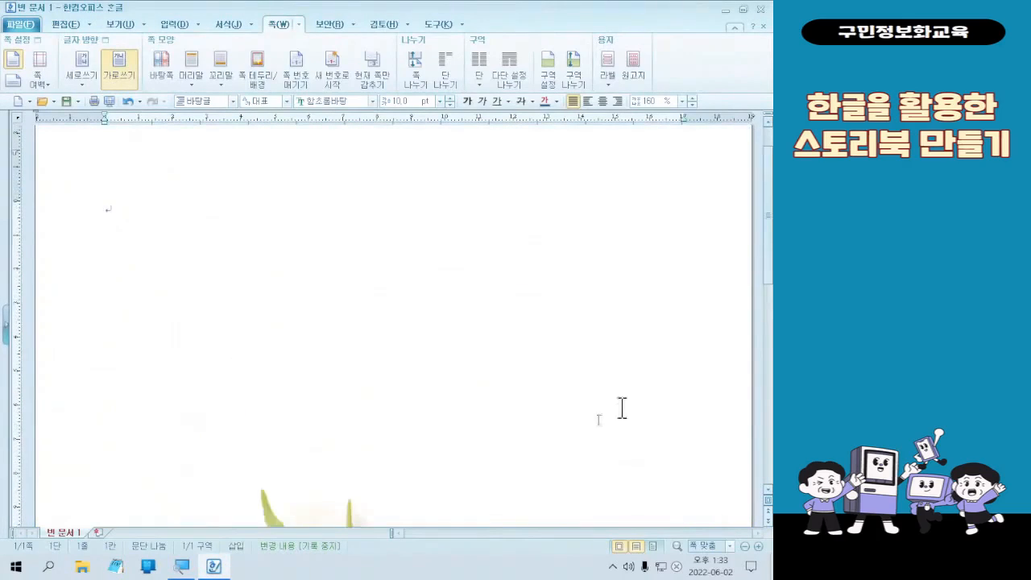
scroll(189, 320, up, 2)
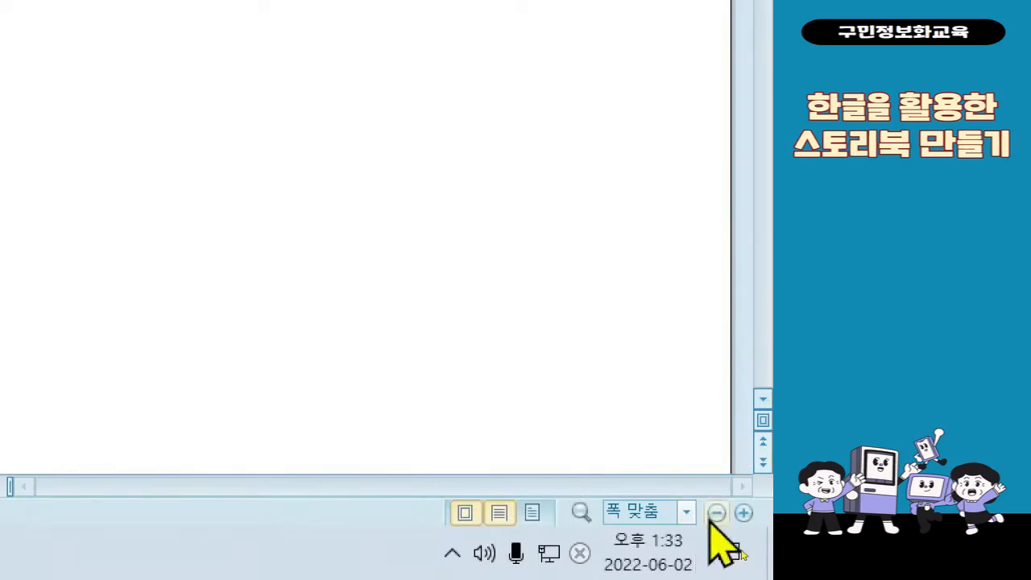
- Reduce the document zoom to 115%
click(716, 513)
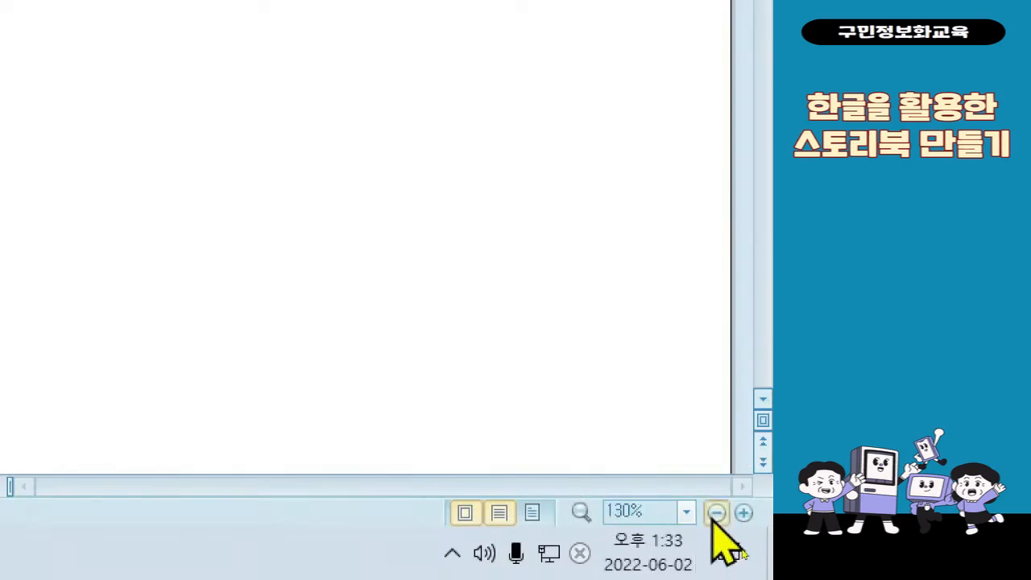
click(717, 513)
click(716, 513)
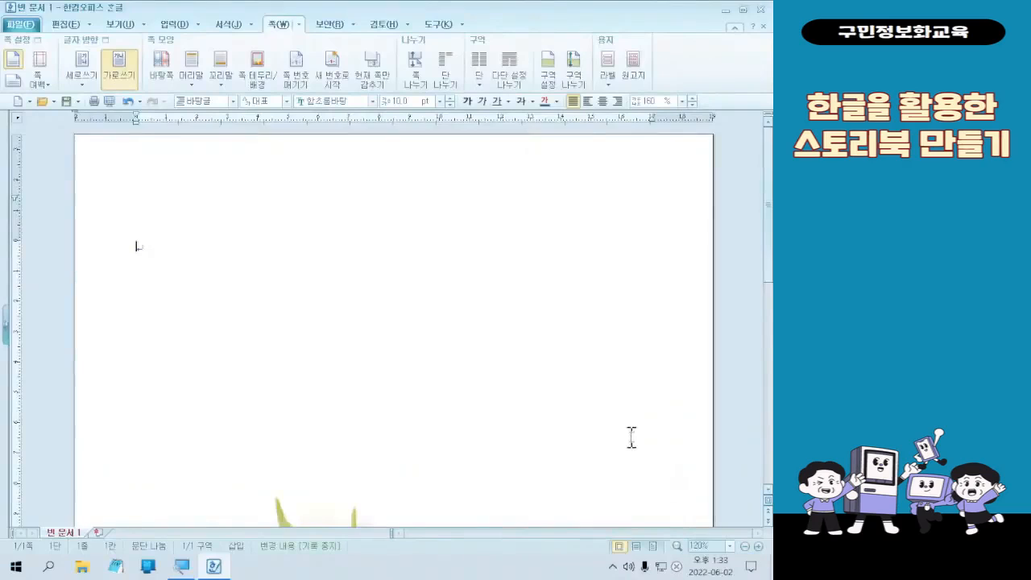
click(745, 546)
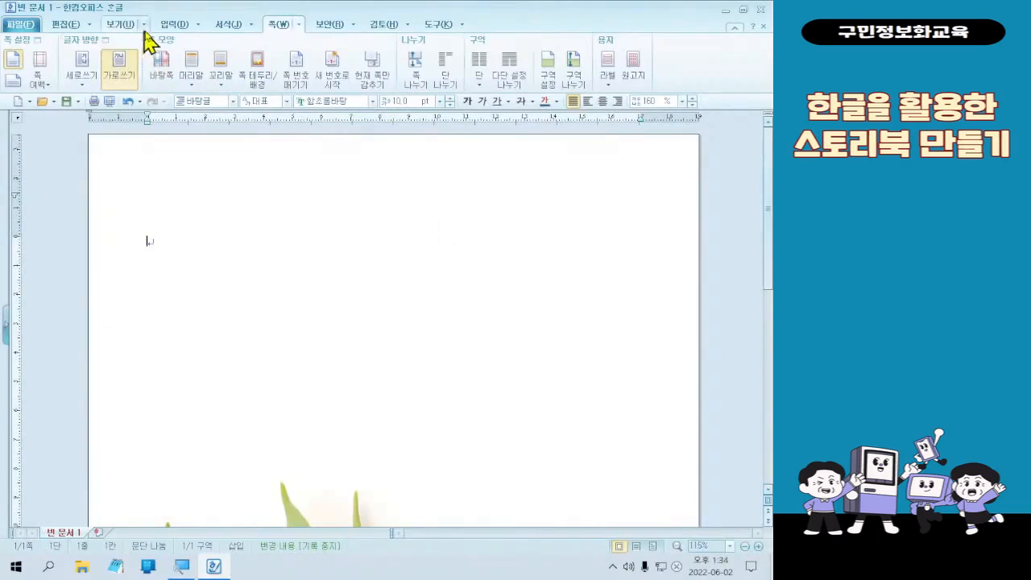
- Start a new custom WordArt (글맵시) object and enter the text "내가 들려주는 스토리북" as its content
click(170, 26)
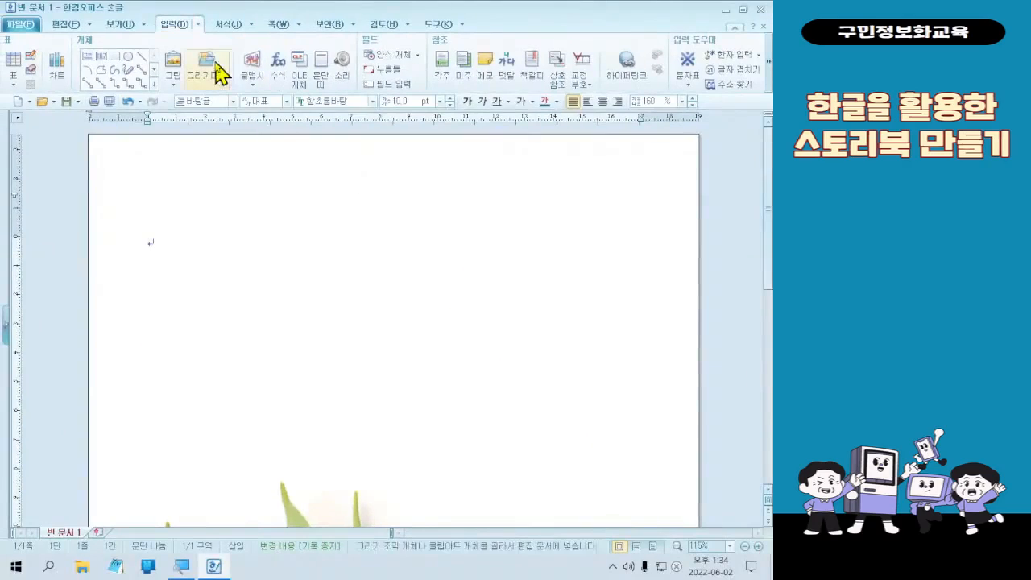
click(274, 81)
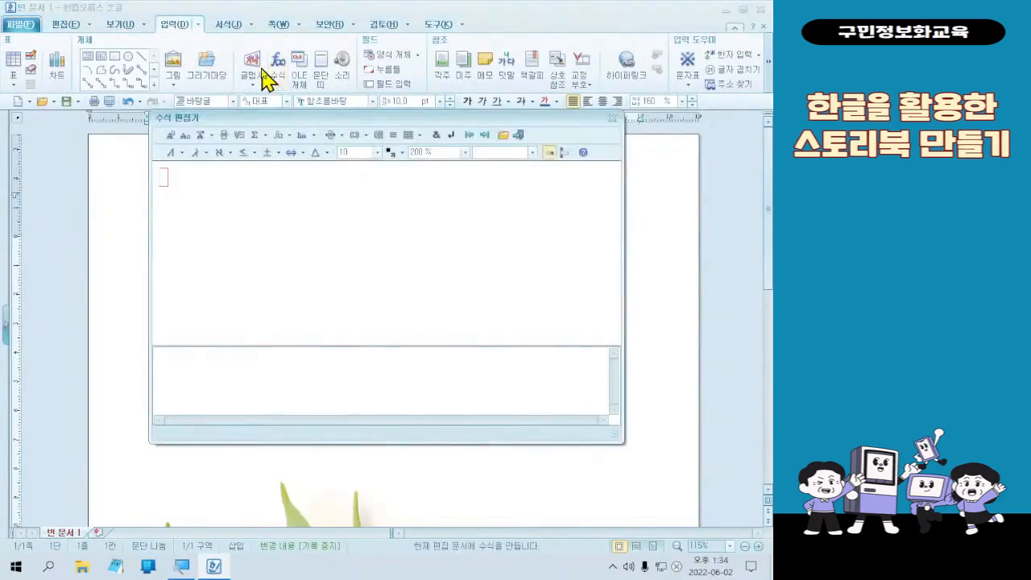
key(Escape)
click(262, 76)
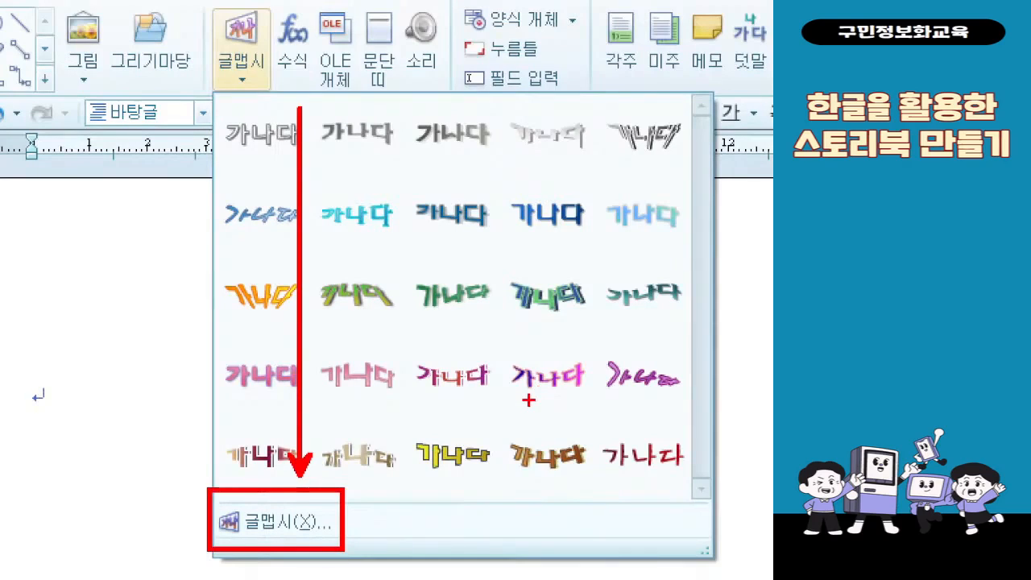
key(Escape)
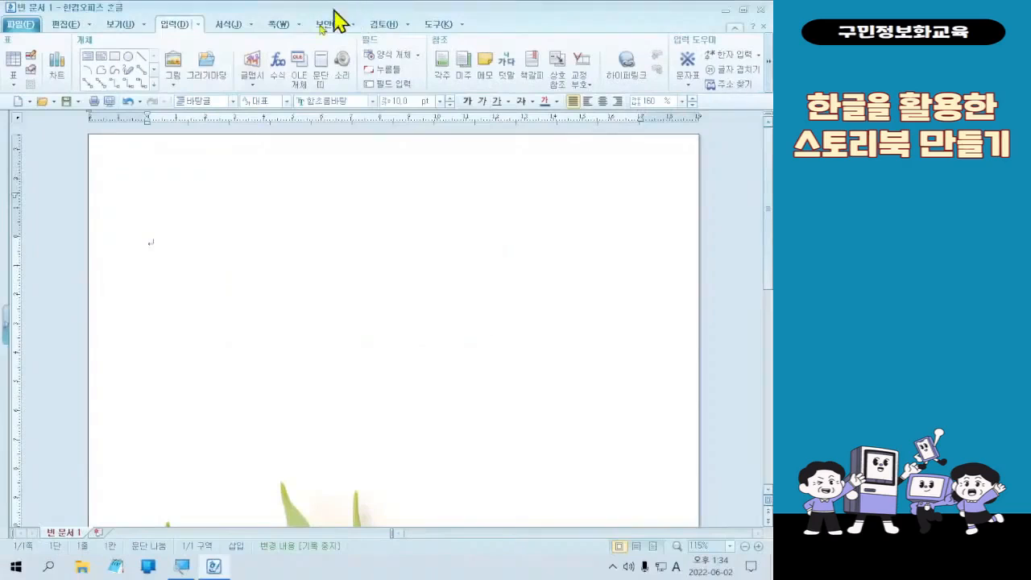
click(253, 76)
click(278, 325)
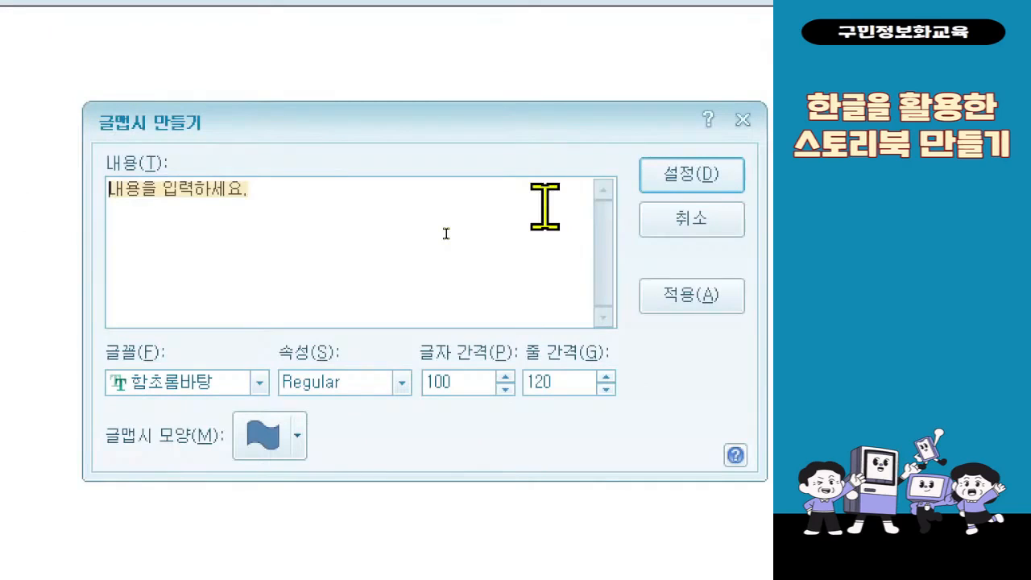
text(내가 들려주는)
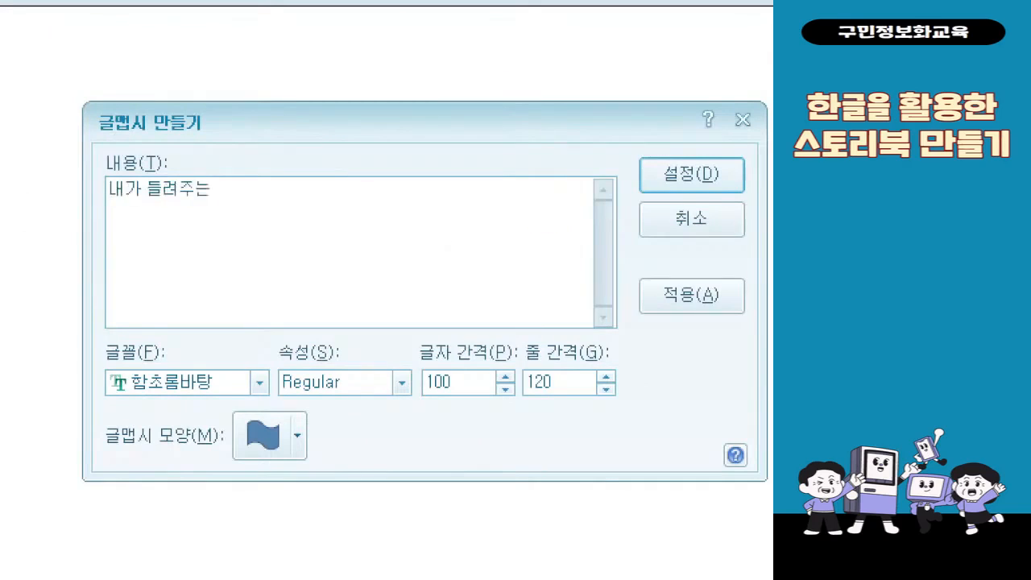
text( 스토리북)
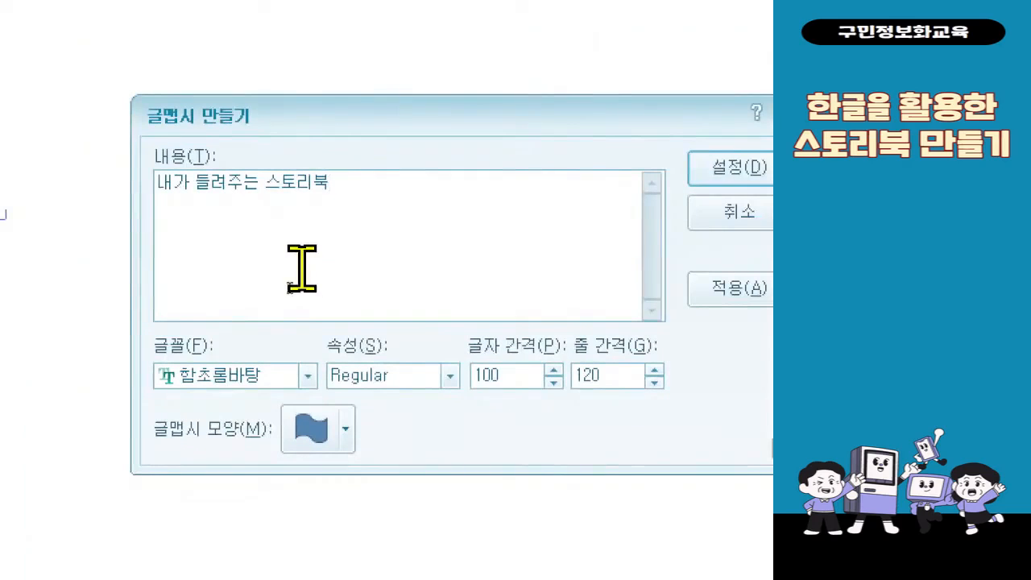
- Set the WordArt's font to 휴먼모음T and its shape to 오른쪽으로 팽창, and insert it into the page
click(283, 377)
scroll(287, 467, down, 4)
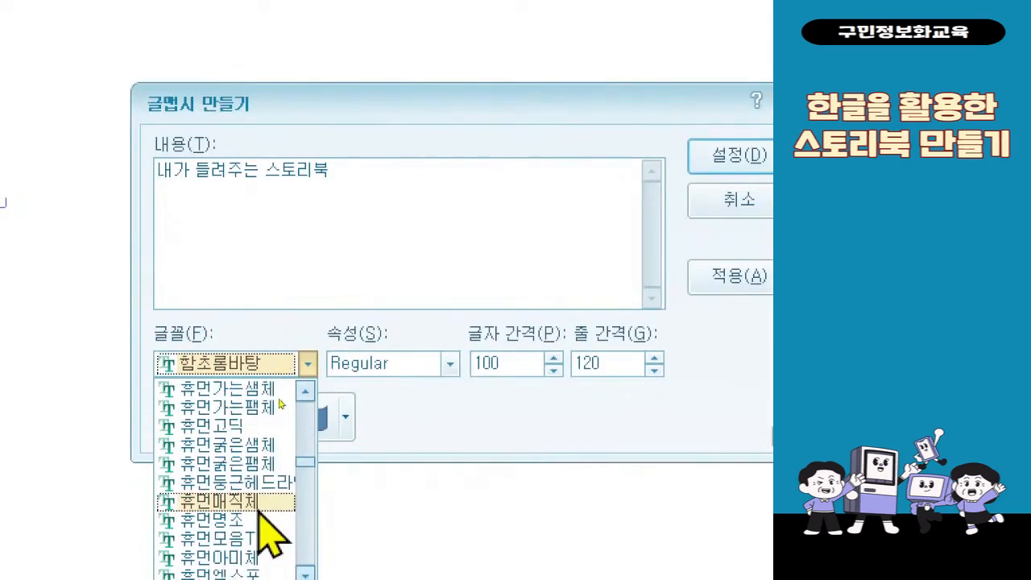
click(259, 541)
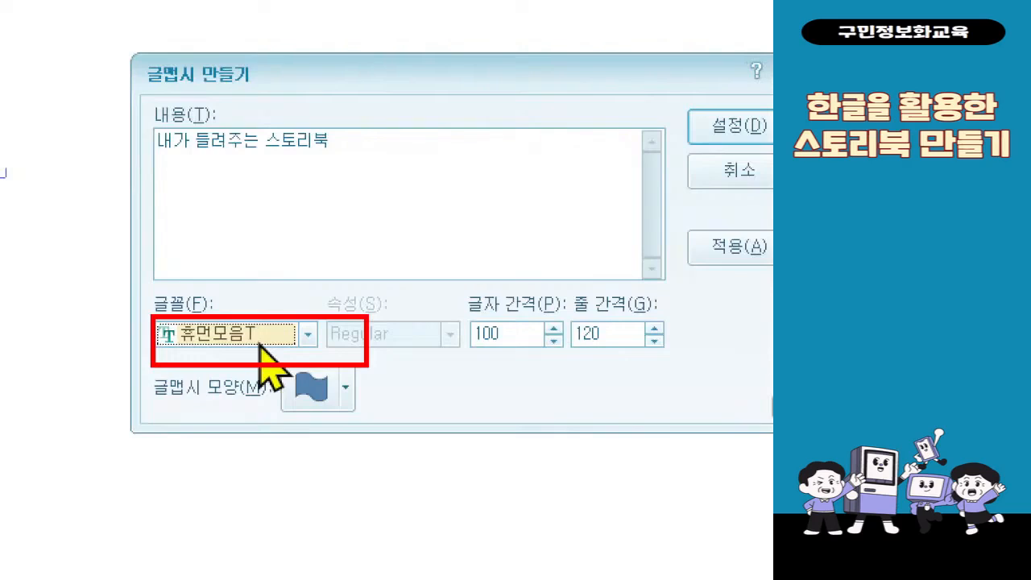
click(322, 407)
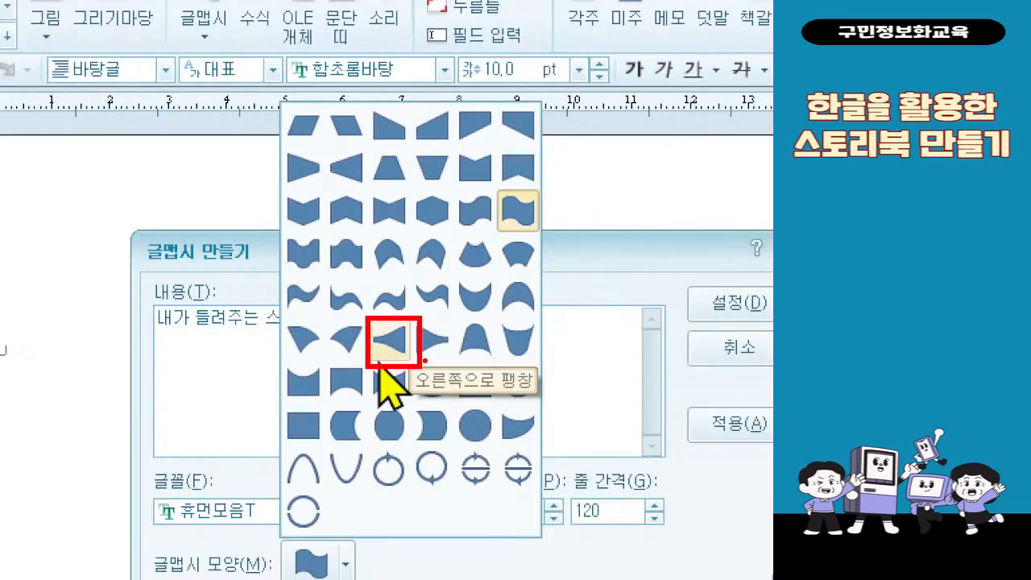
key(Escape)
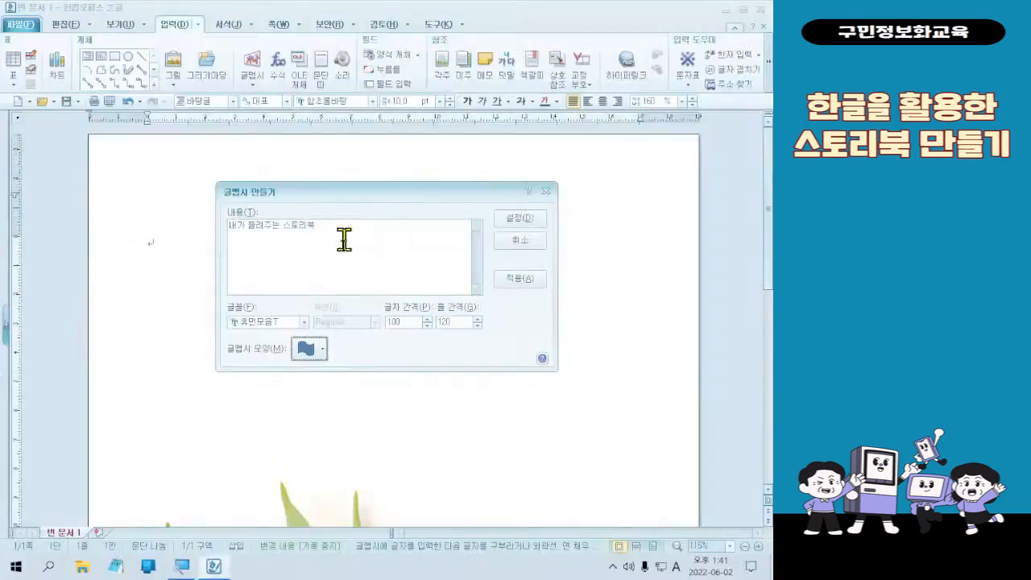
click(344, 567)
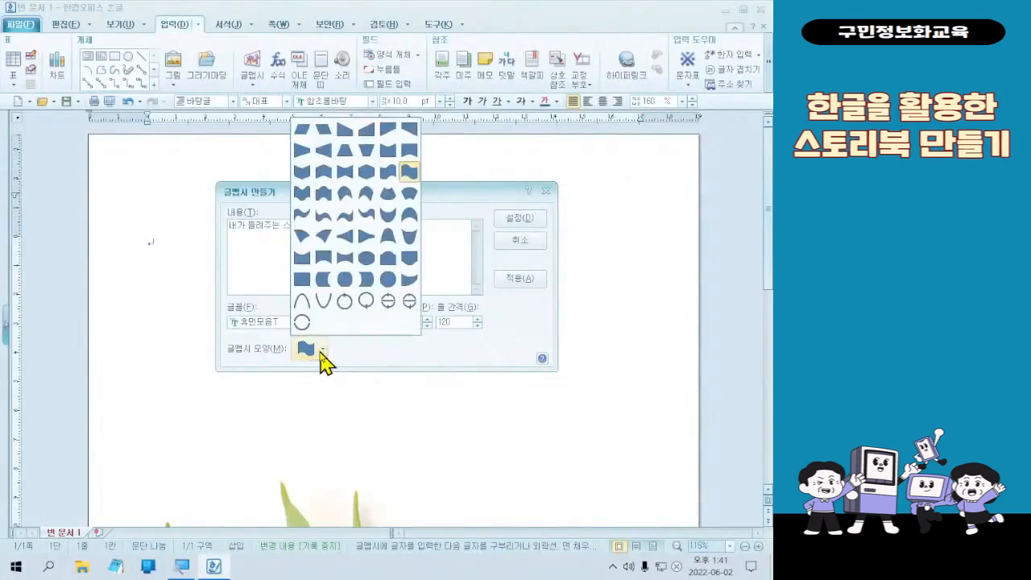
click(346, 234)
click(499, 219)
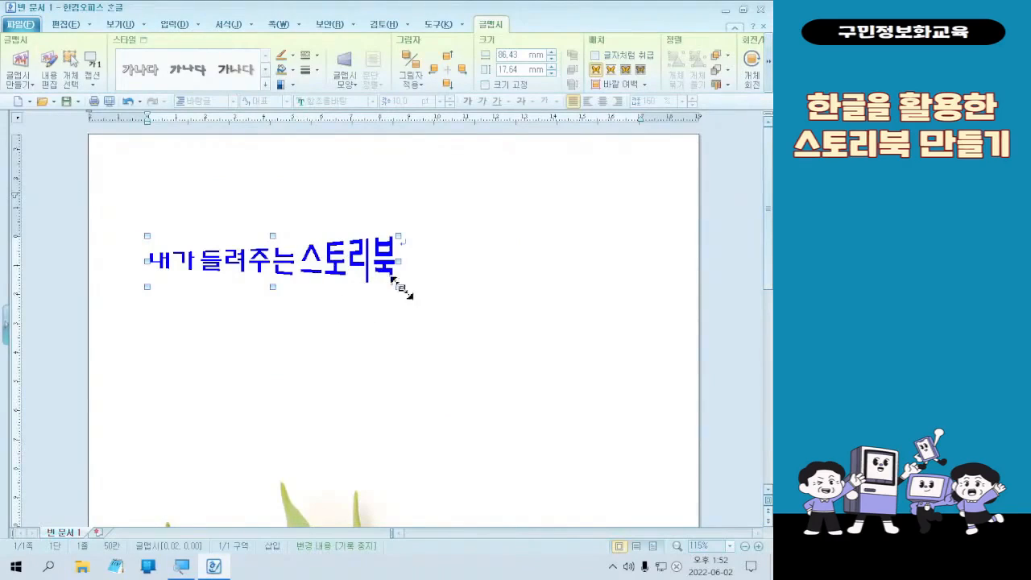
- Enlarge the WordArt title to about 113 × 40 mm and place it about 56 mm from the column's left edge and 7 mm down
key(ctrl)
key(ctrl)
key(ctrl)
key(ctrl)
key(ctrl)
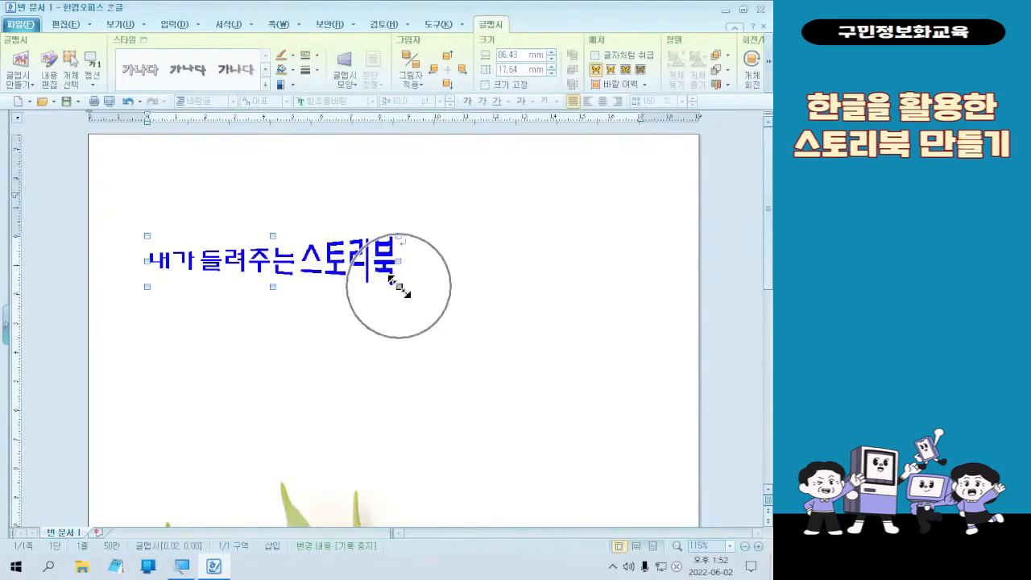
key(ctrl)
key(ctrl)
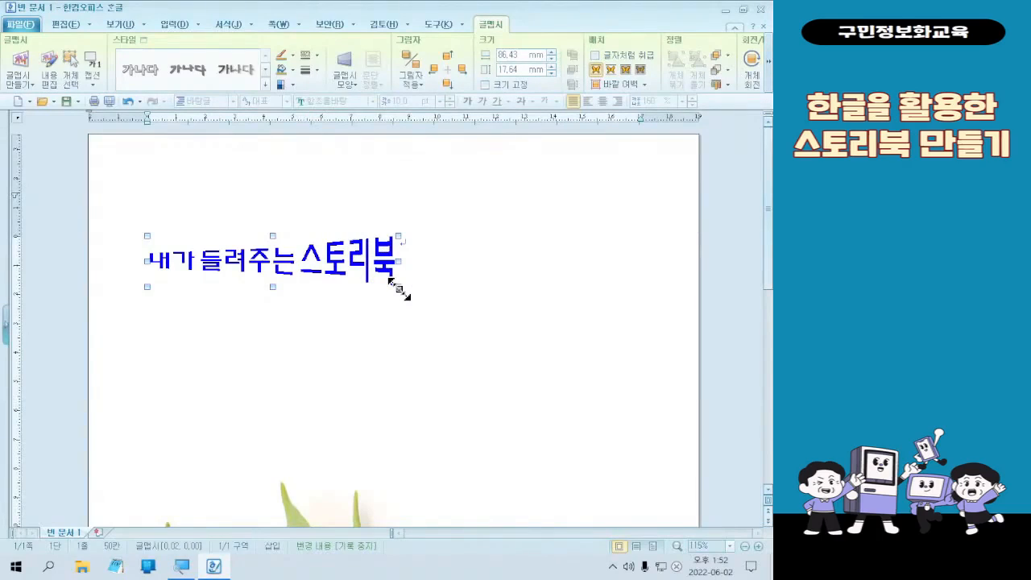
drag(398, 287, 538, 392)
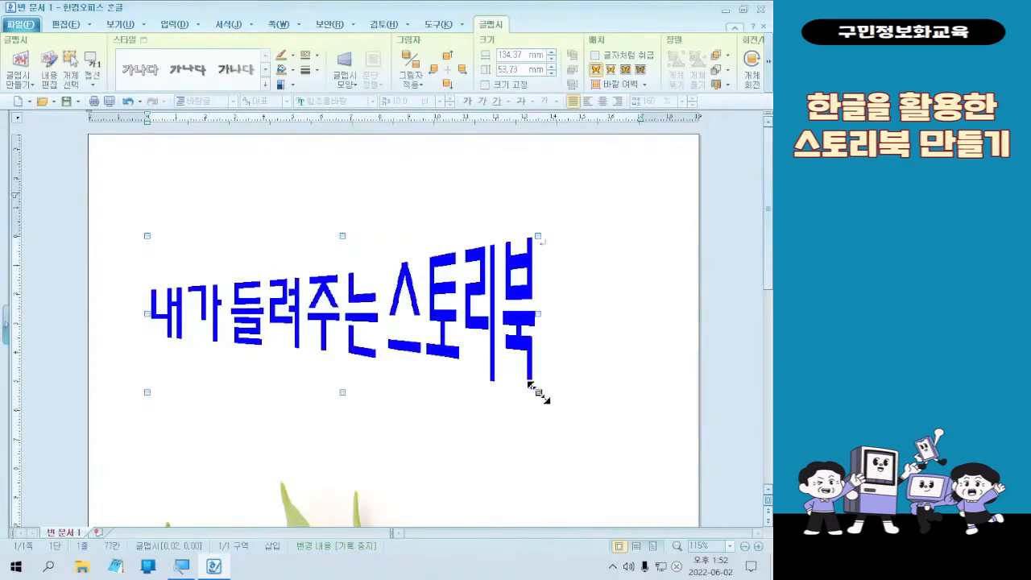
drag(281, 301, 352, 301)
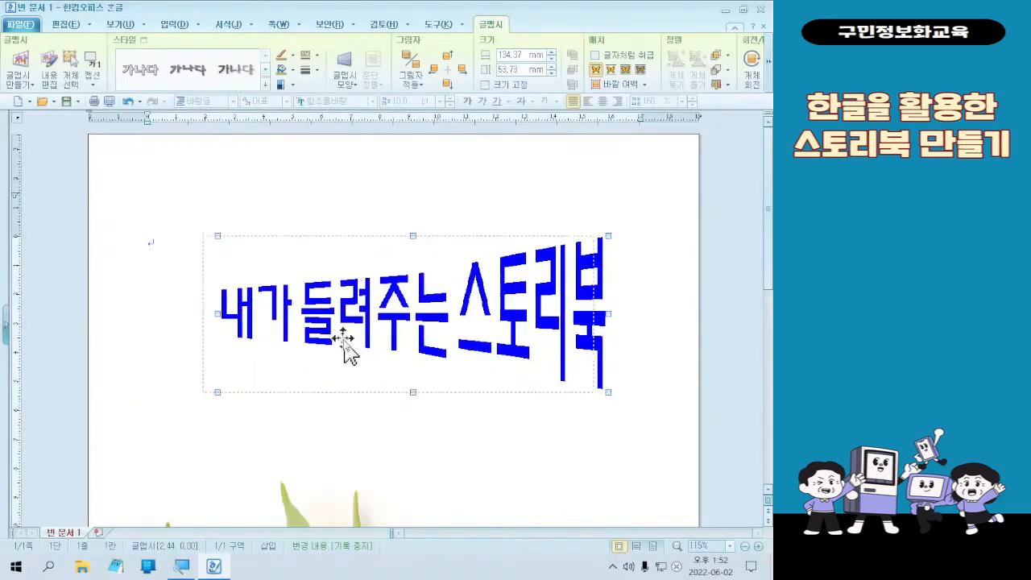
drag(344, 340, 344, 340)
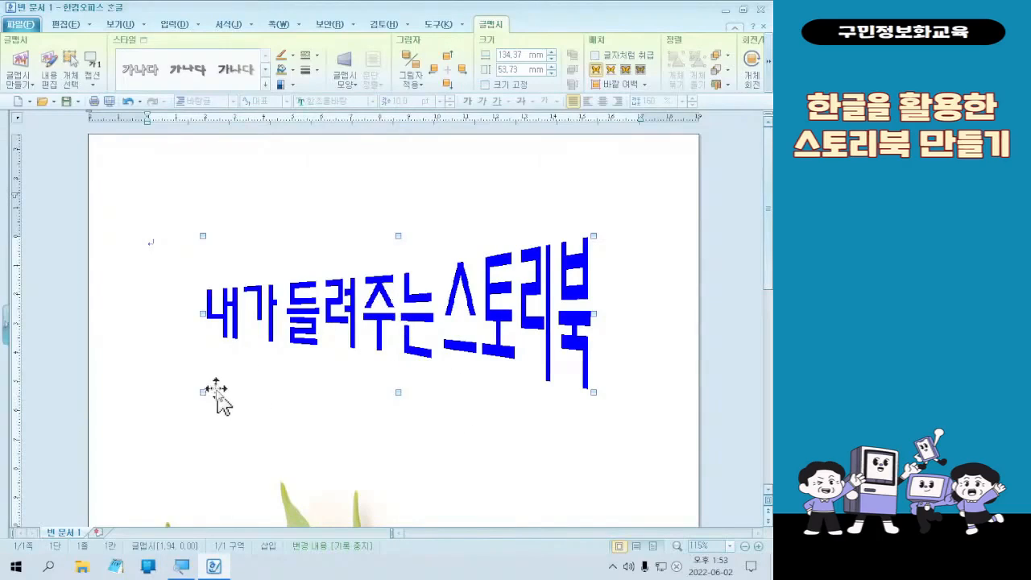
drag(203, 393, 263, 352)
drag(431, 303, 510, 321)
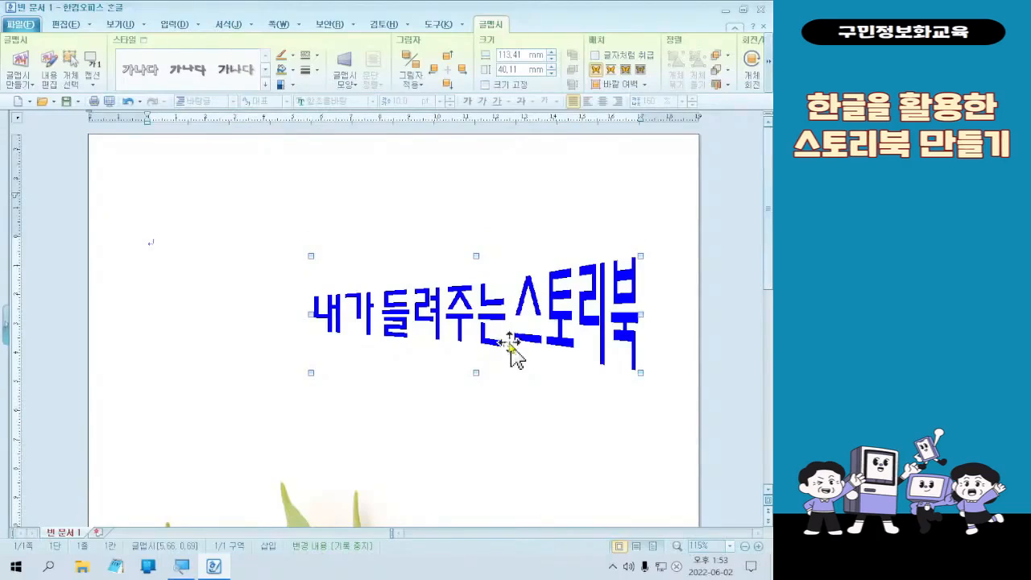
- Give the WordArt title a gradient fill (그러데이션) with a pink start colour, a dark green end colour and the horizontal (수평) type
double_click(515, 354)
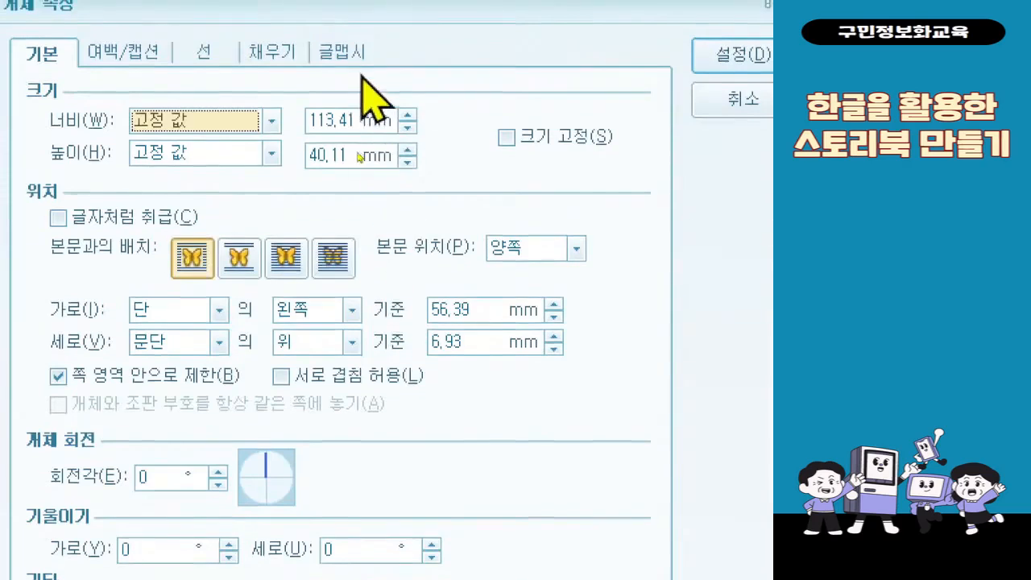
click(288, 64)
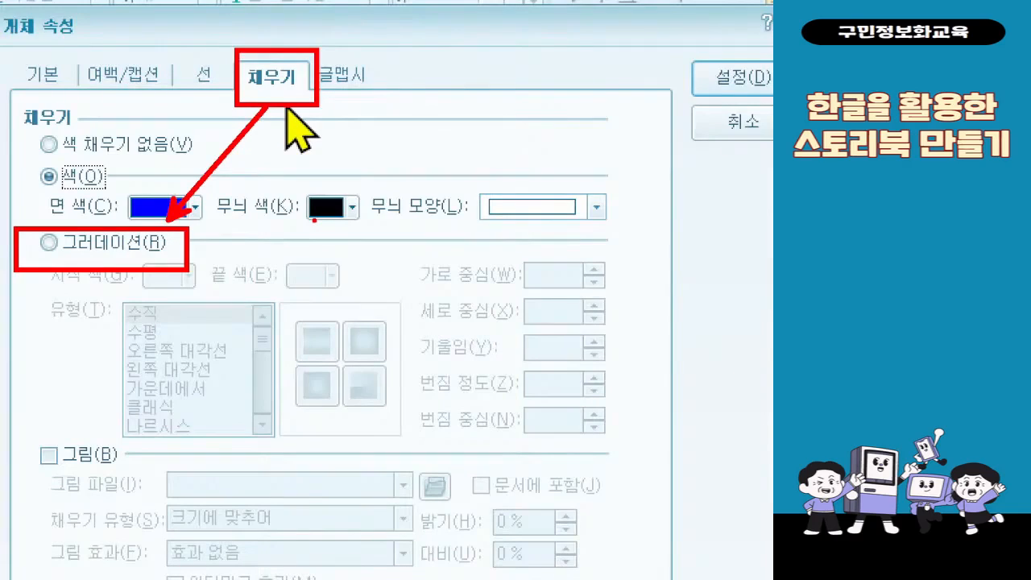
click(131, 246)
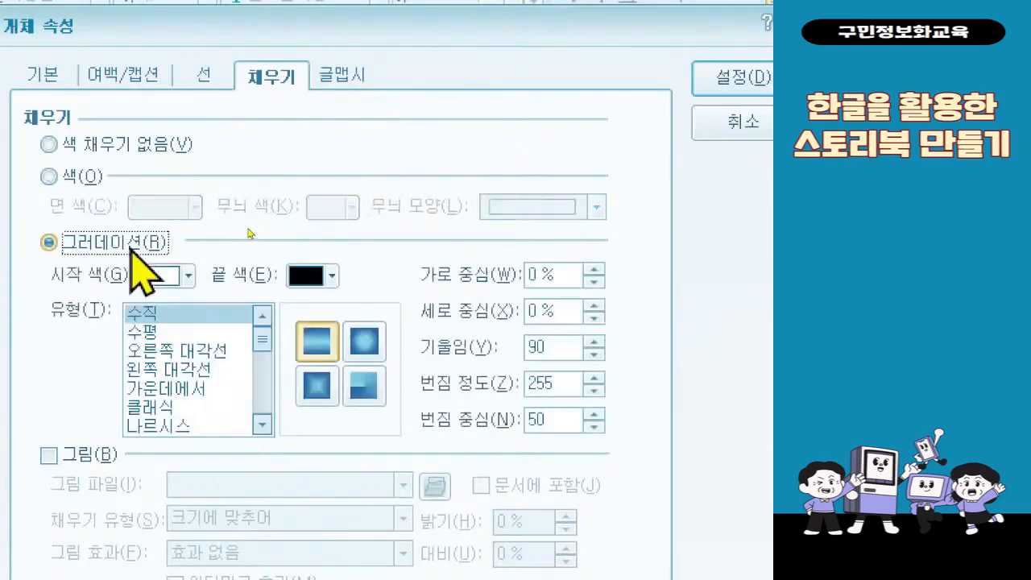
click(179, 279)
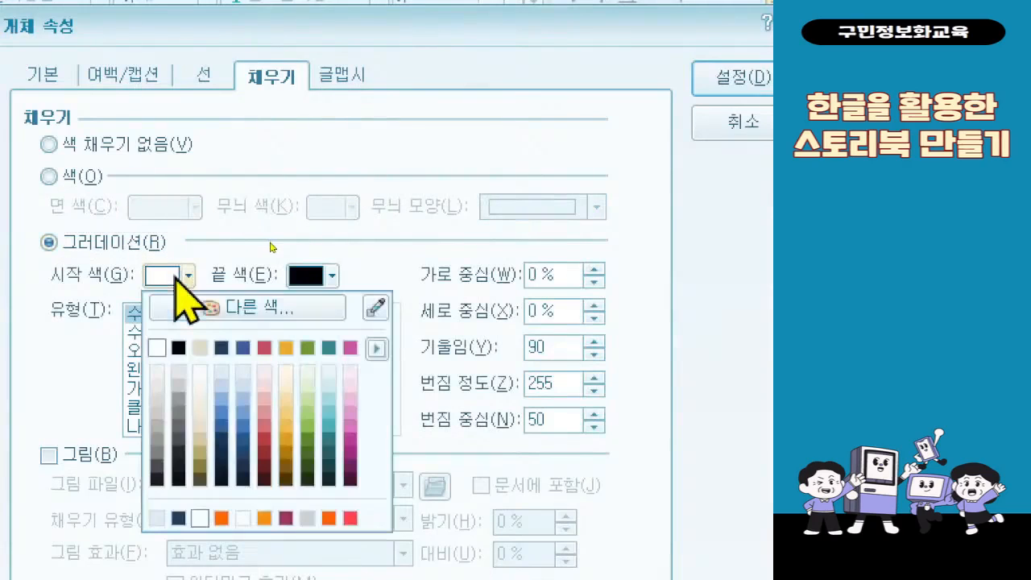
click(351, 347)
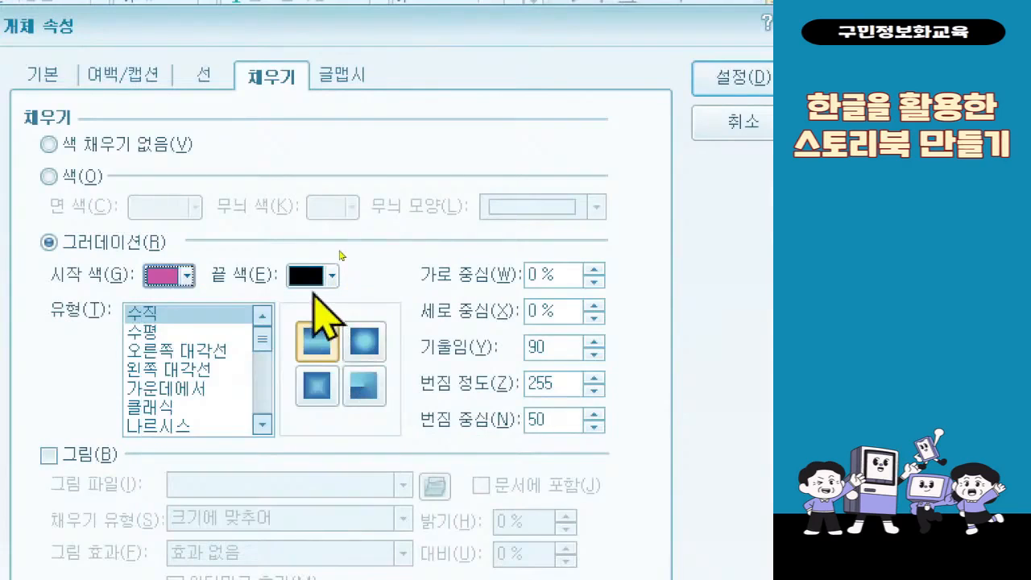
click(318, 278)
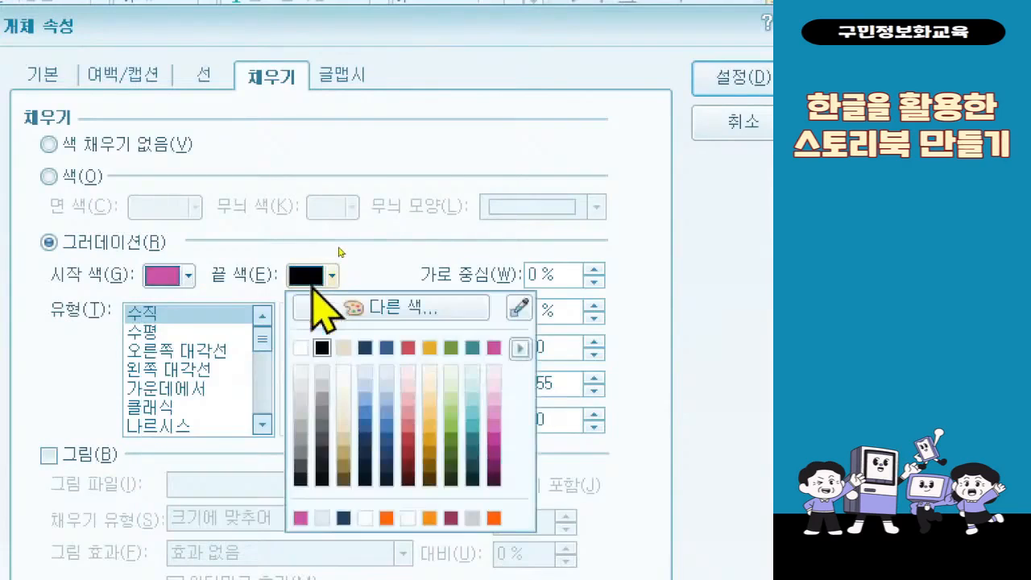
click(451, 467)
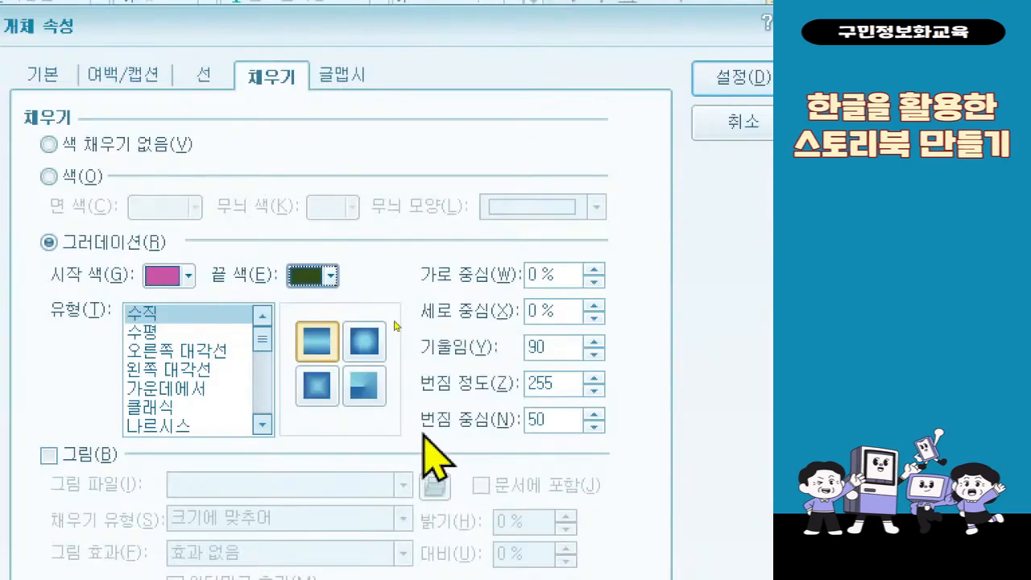
click(157, 332)
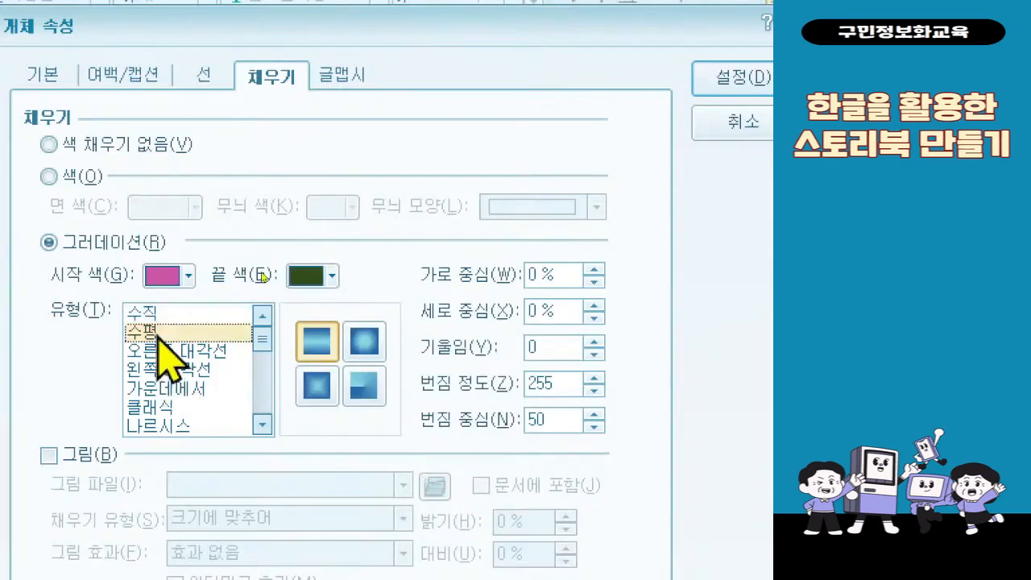
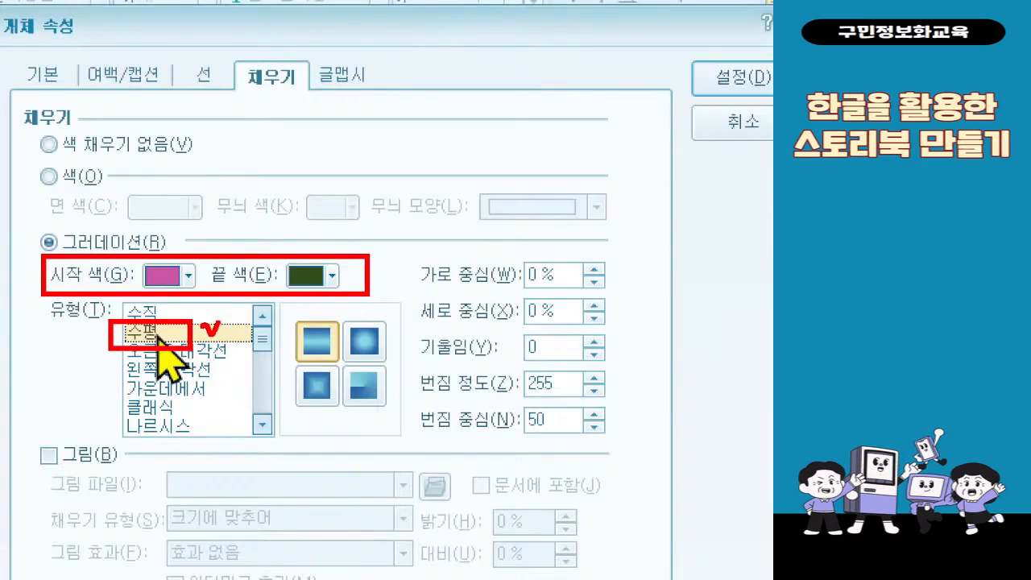
- Apply the title's gradient fill and set the WordArt's outline colour to a yellow-orange shade
key(Return)
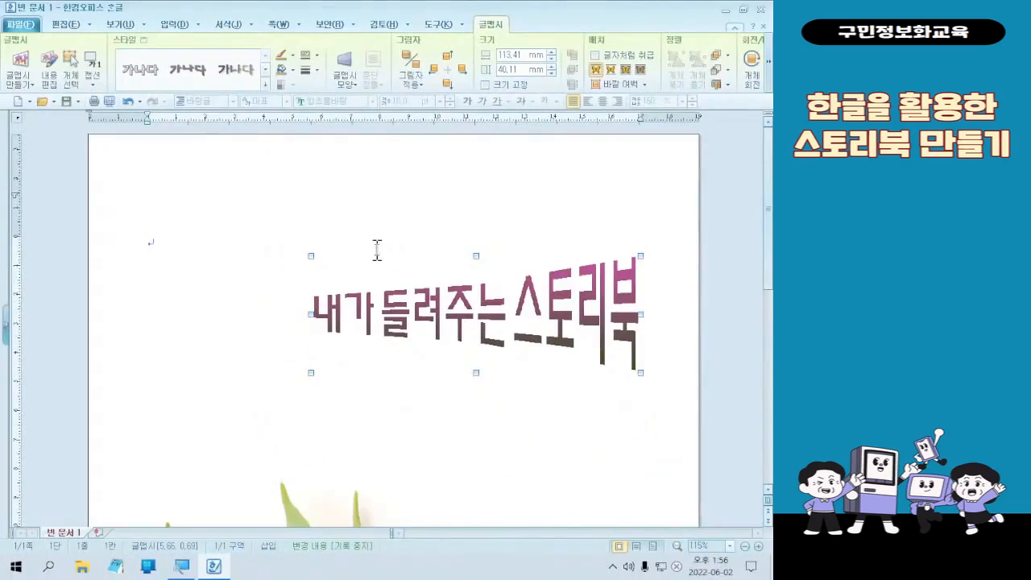
double_click(422, 469)
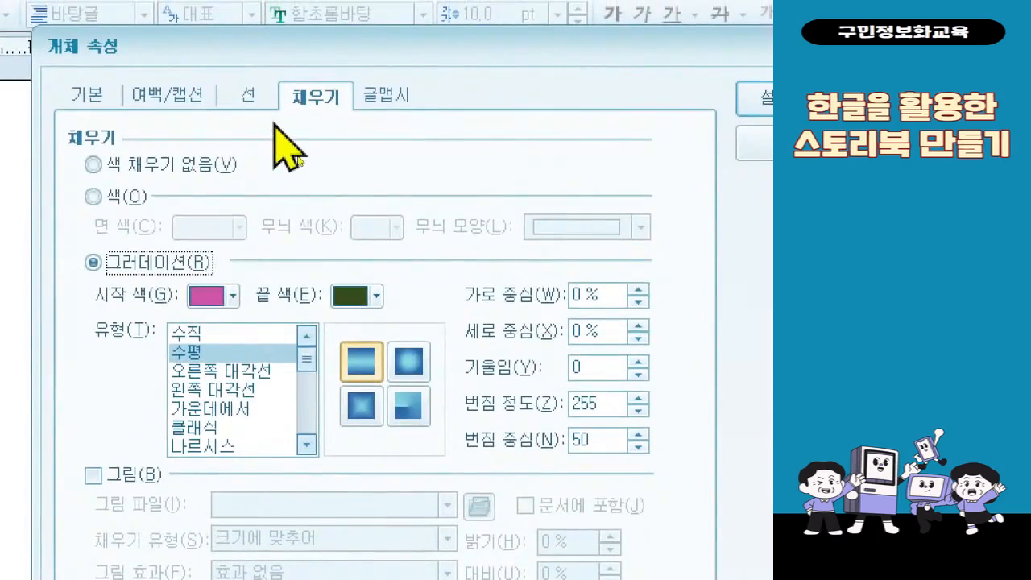
click(253, 87)
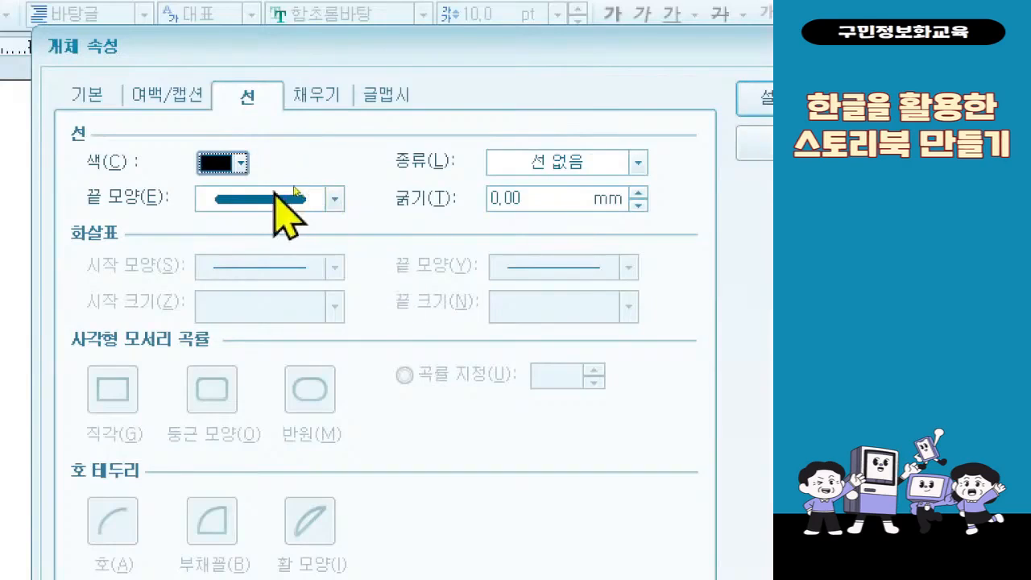
click(227, 161)
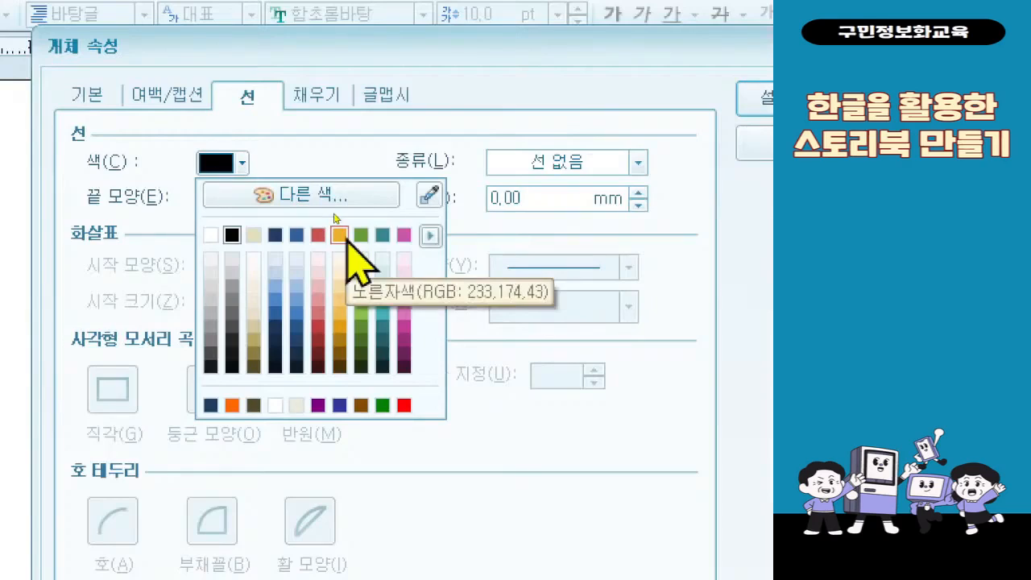
click(339, 340)
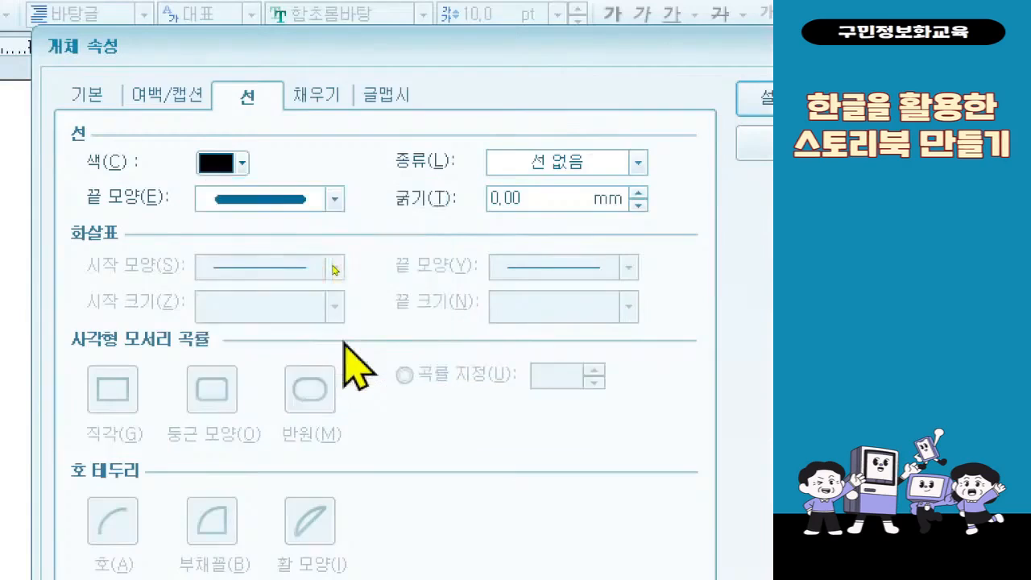
click(240, 163)
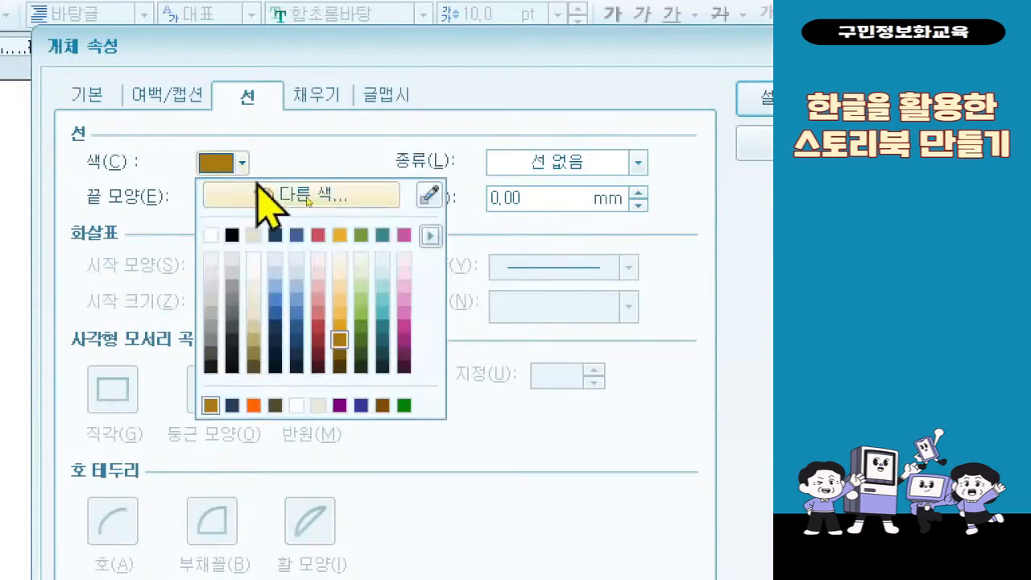
click(344, 315)
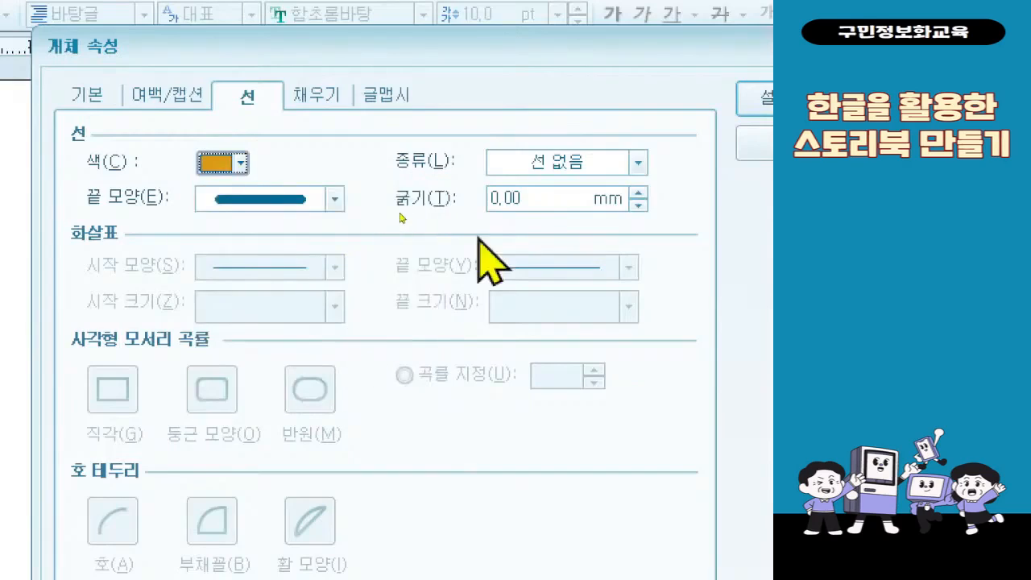
- Set the WordArt title's outline type to a solid line (실선) with a thickness of 0.3 mm
click(573, 172)
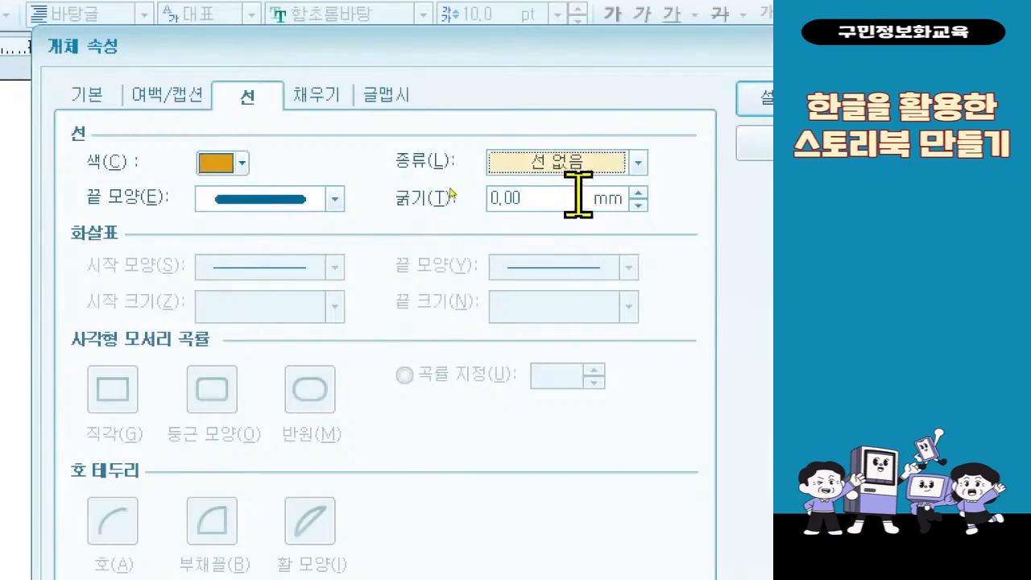
click(577, 176)
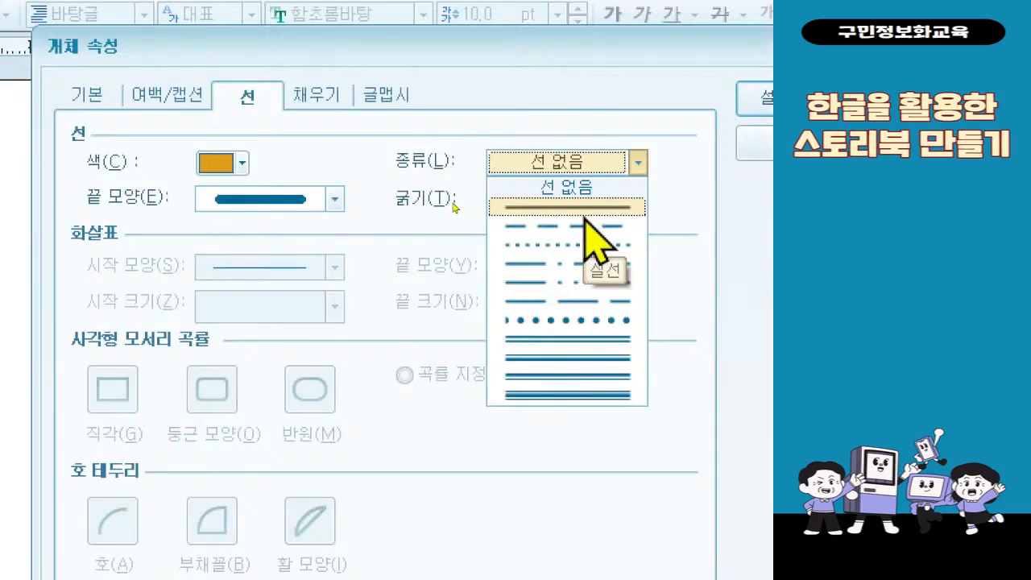
click(585, 214)
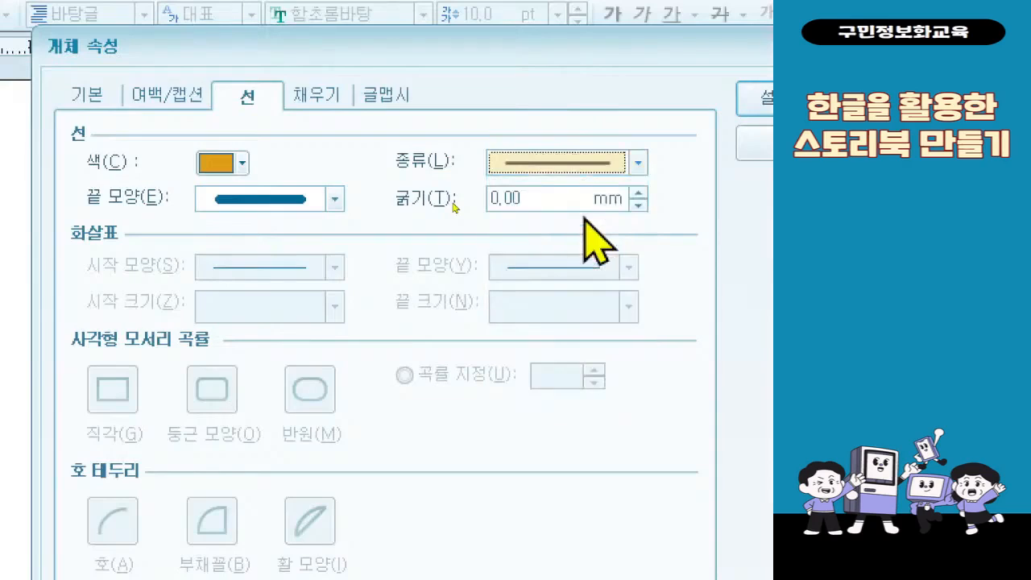
click(569, 201)
key(BackSpace)
key(BackSpace)
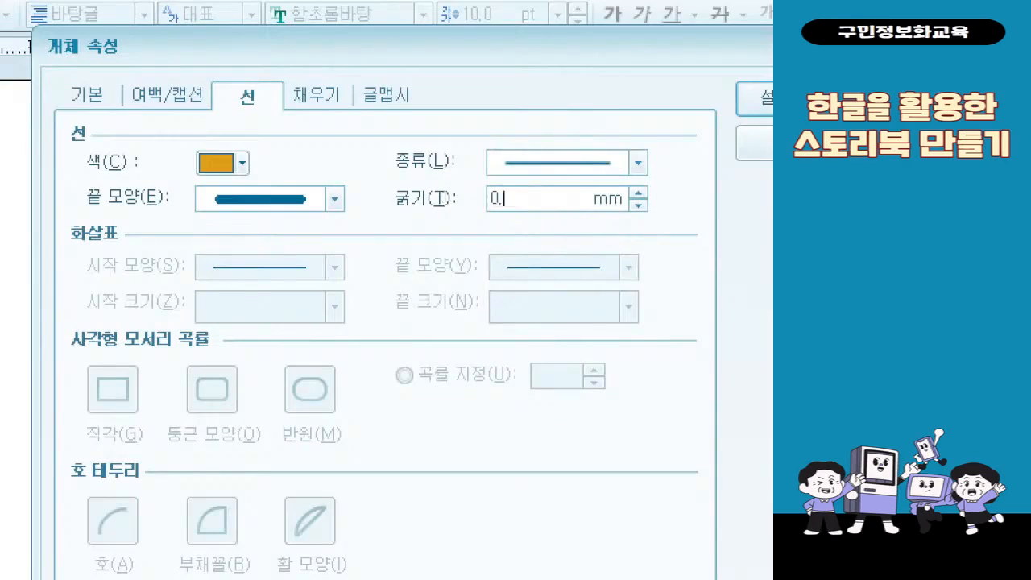
text(3)
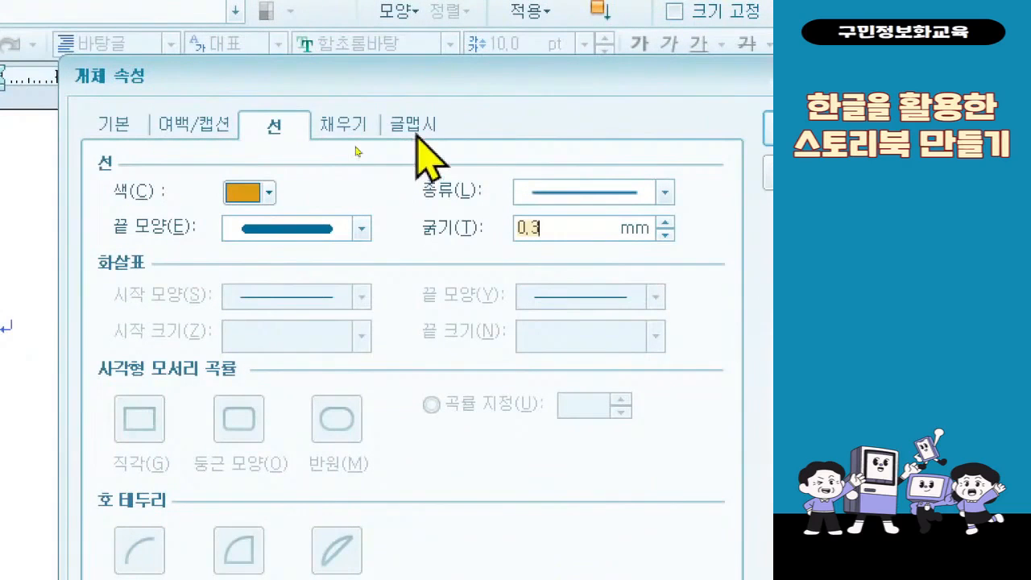
- Give the WordArt title a discontinuous (비연속) shadow in the darkest brown shade
click(414, 127)
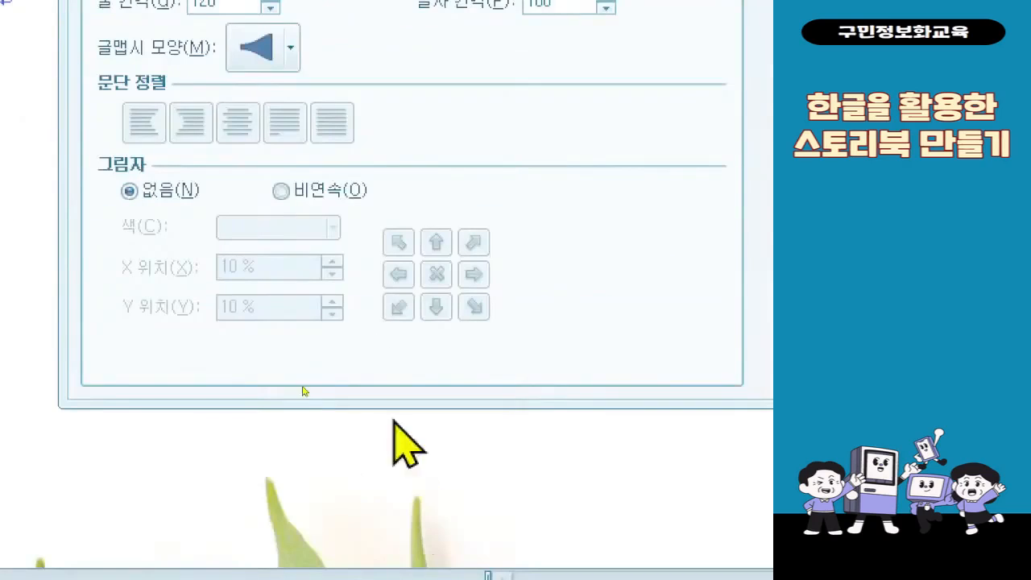
click(314, 200)
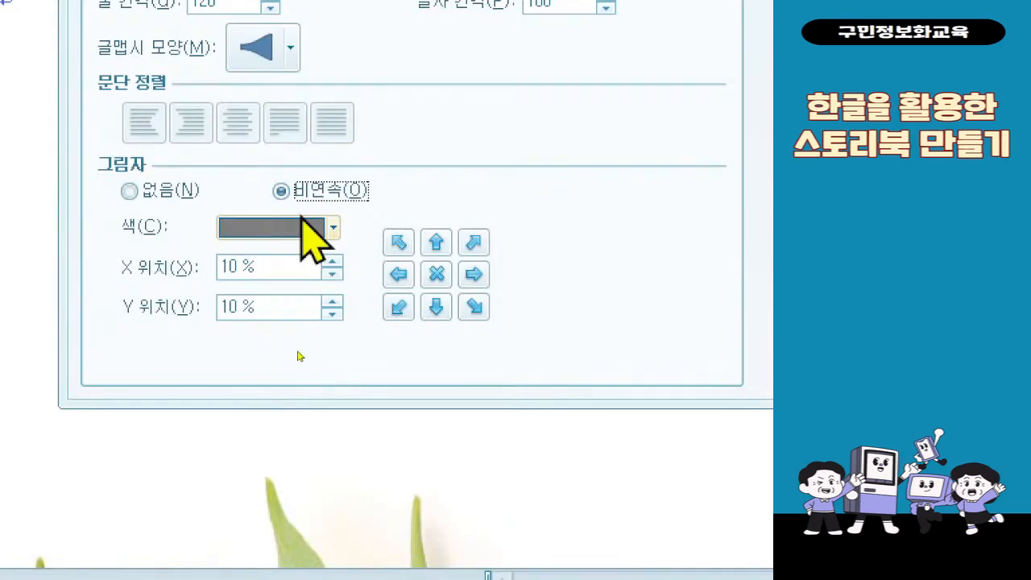
click(306, 228)
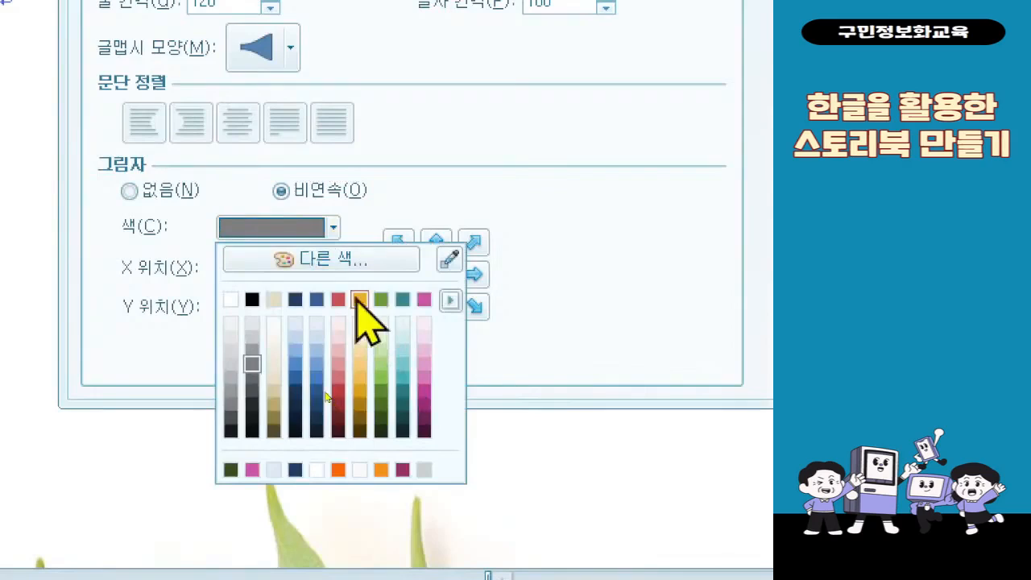
click(362, 431)
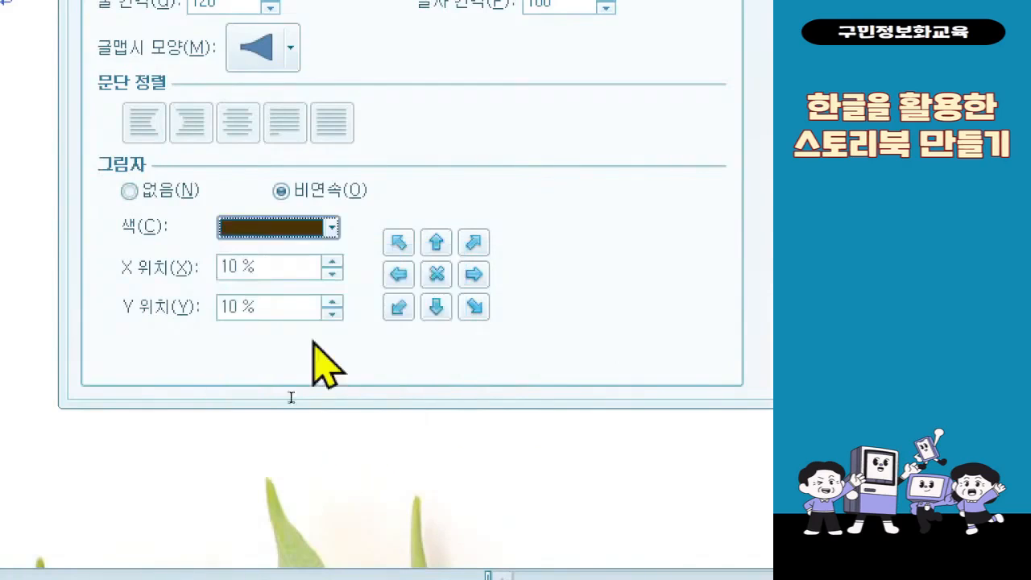
click(259, 235)
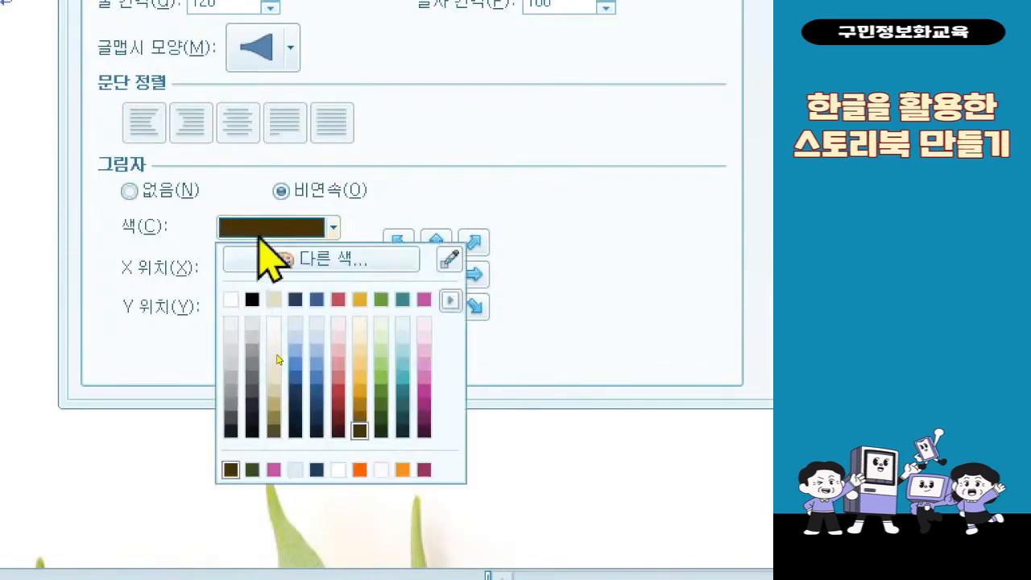
click(161, 258)
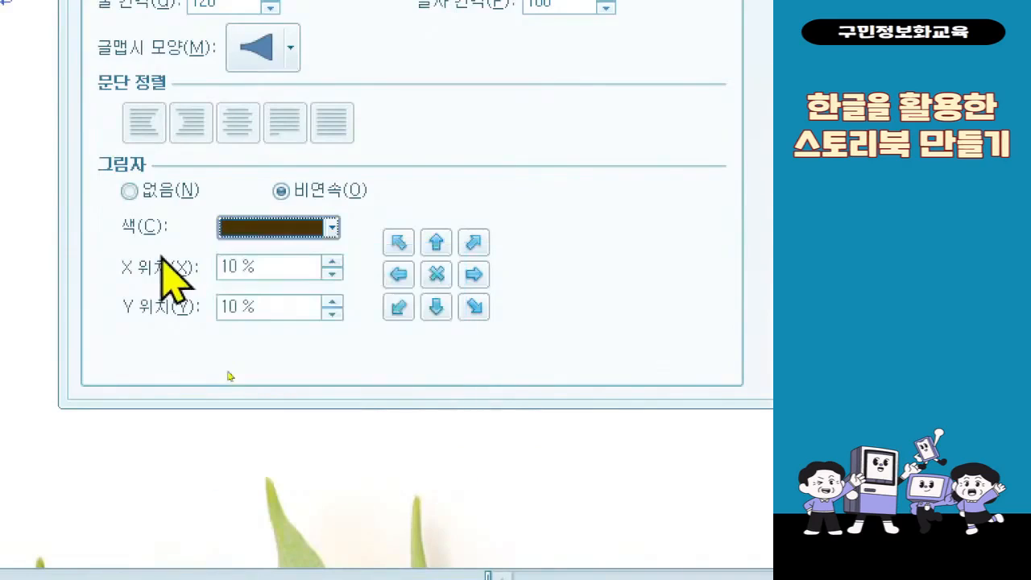
- Set the shadow's X position to 3 % and Y position to 5 %, and apply the outline and shadow settings
double_click(275, 273)
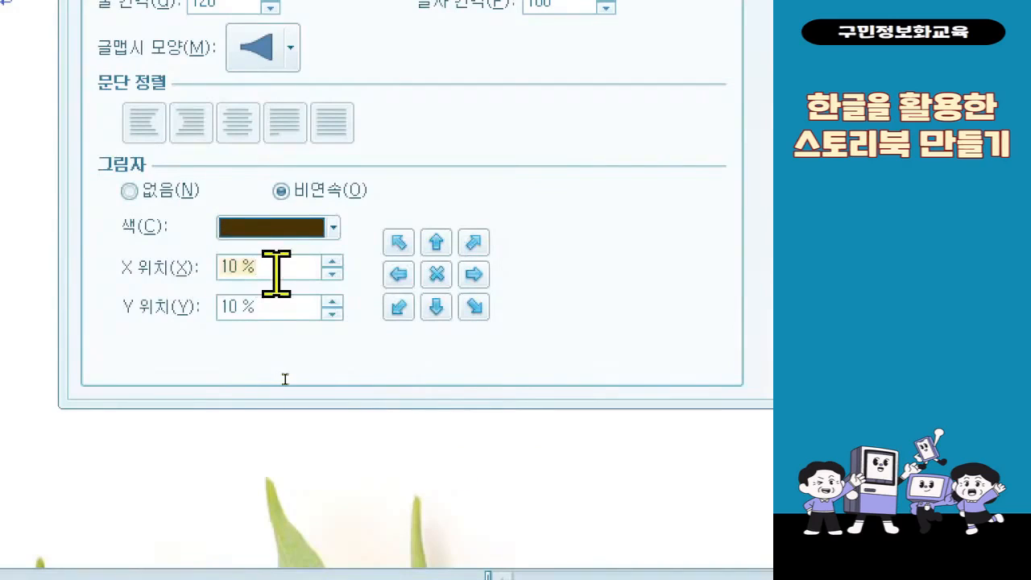
text(3)
key(Tab)
text(5)
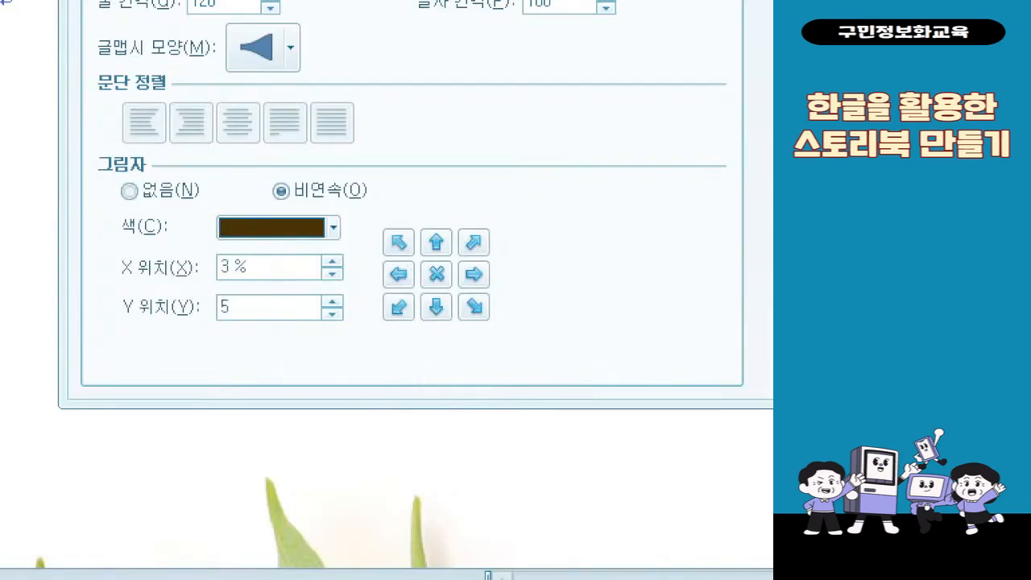
key(ctrl+2)
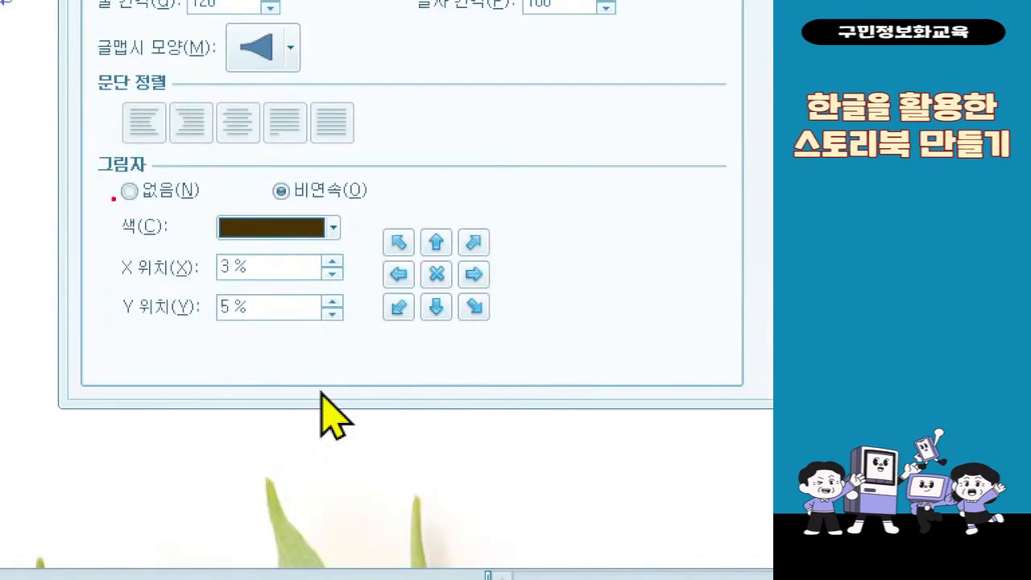
mouse_move(83, 140)
mouse_down()
mouse_move(428, 333)
mouse_move(393, 352)
mouse_up()
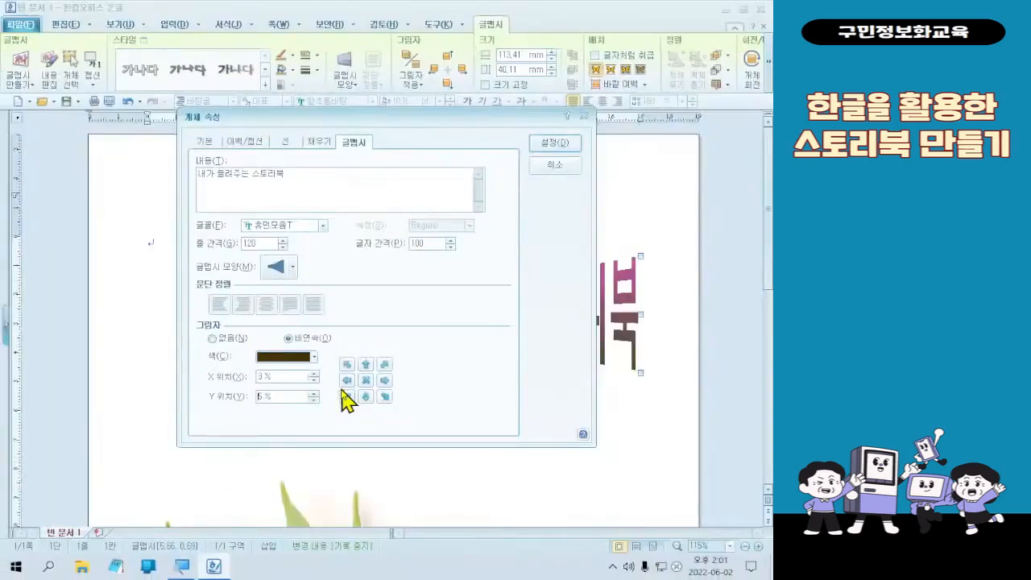
click(553, 149)
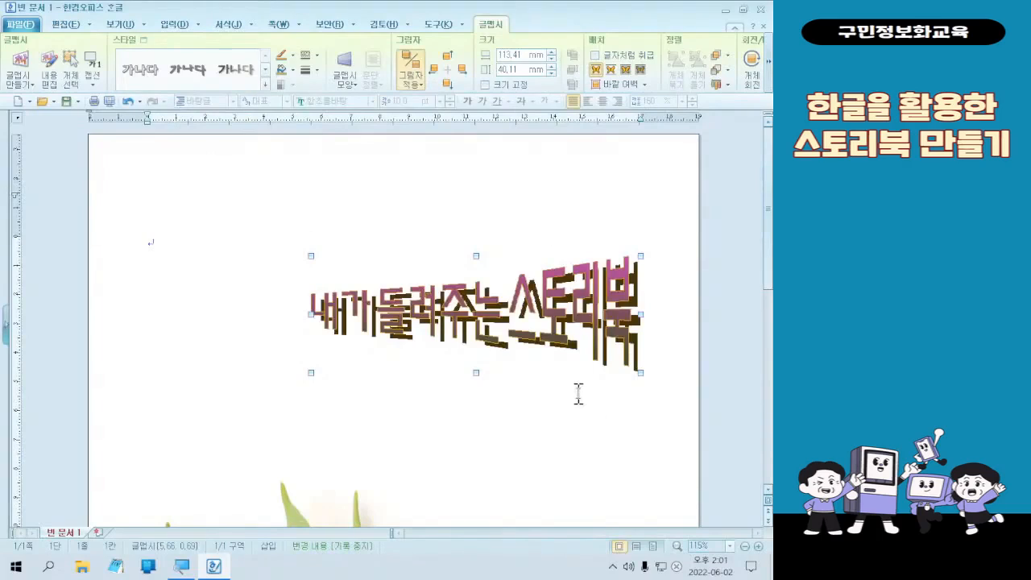
- Tighten the WordArt title's shadow to an X position of 1 % and a Y position of 2 %
click(559, 326)
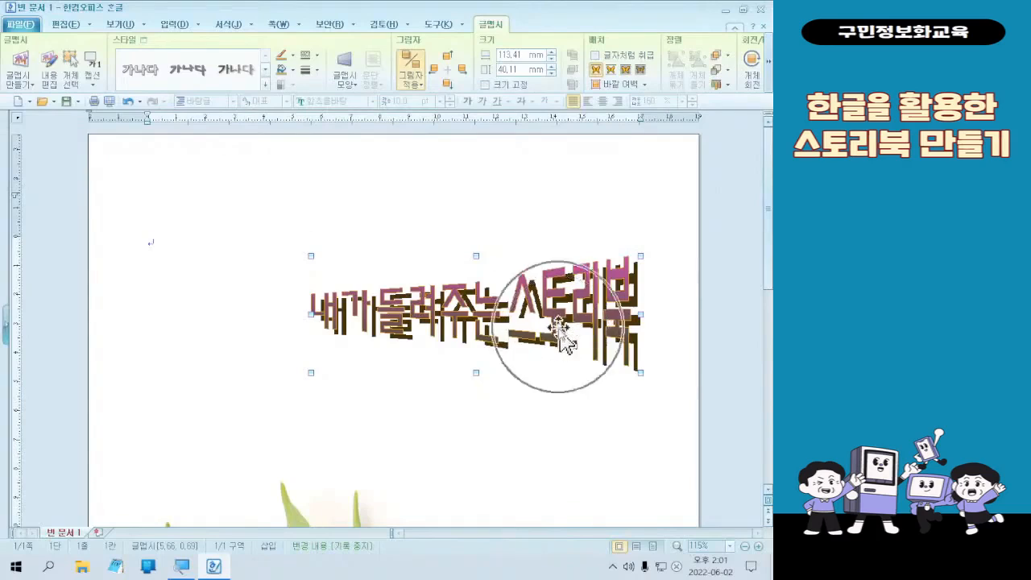
double_click(559, 327)
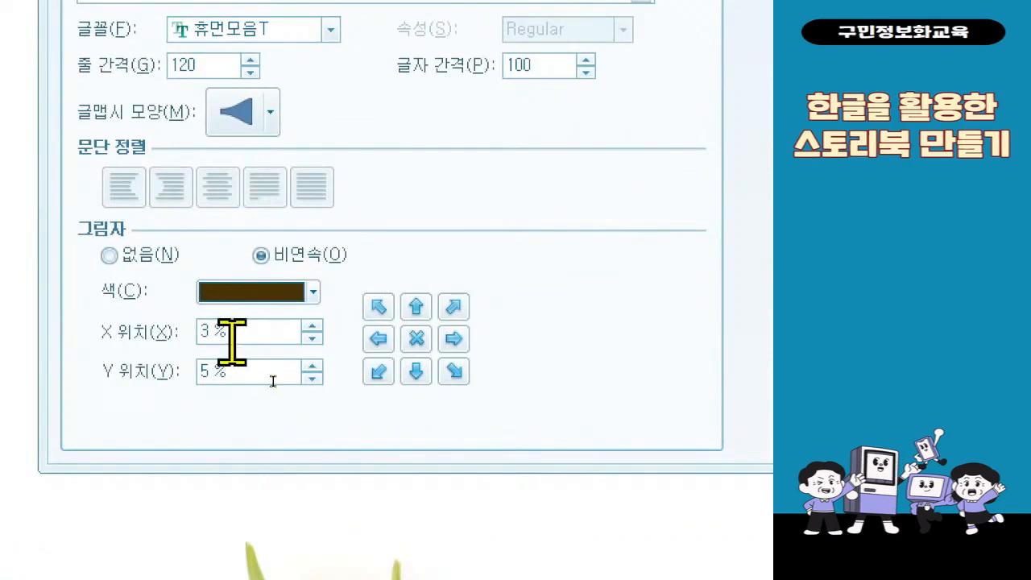
double_click(229, 342)
text(1)
key(Tab)
text(3)
key(Return)
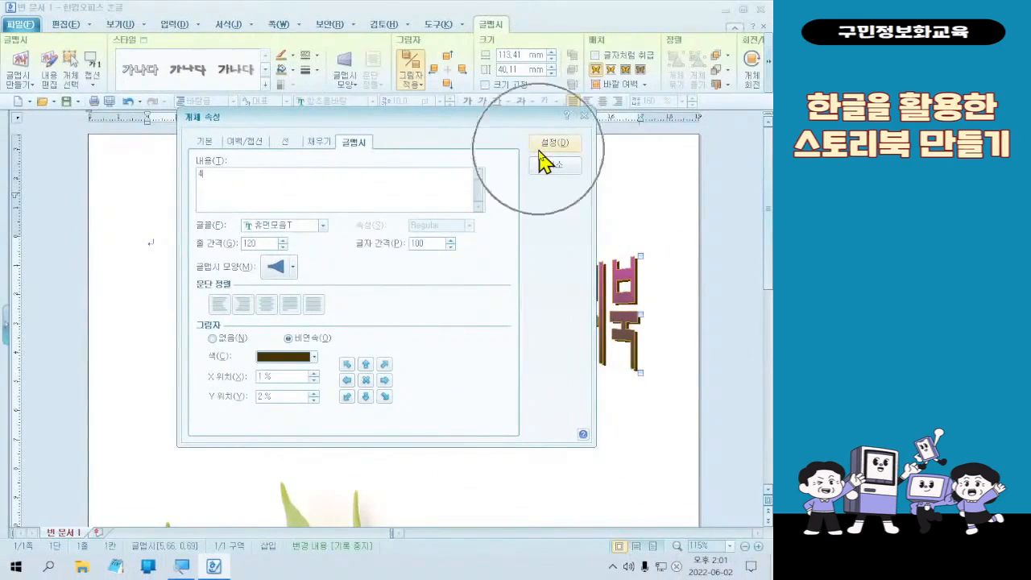
click(543, 144)
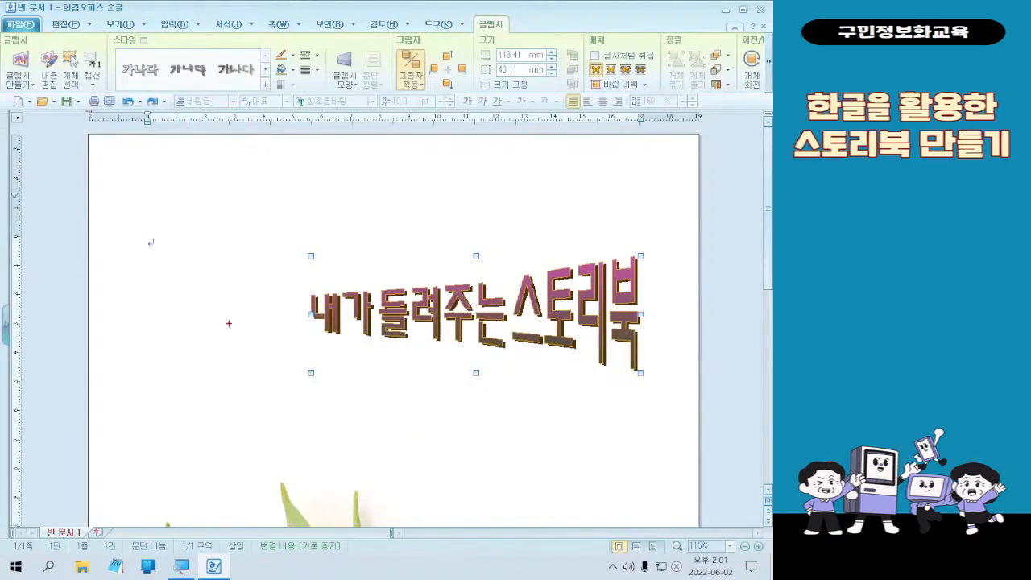
drag(135, 265, 310, 353)
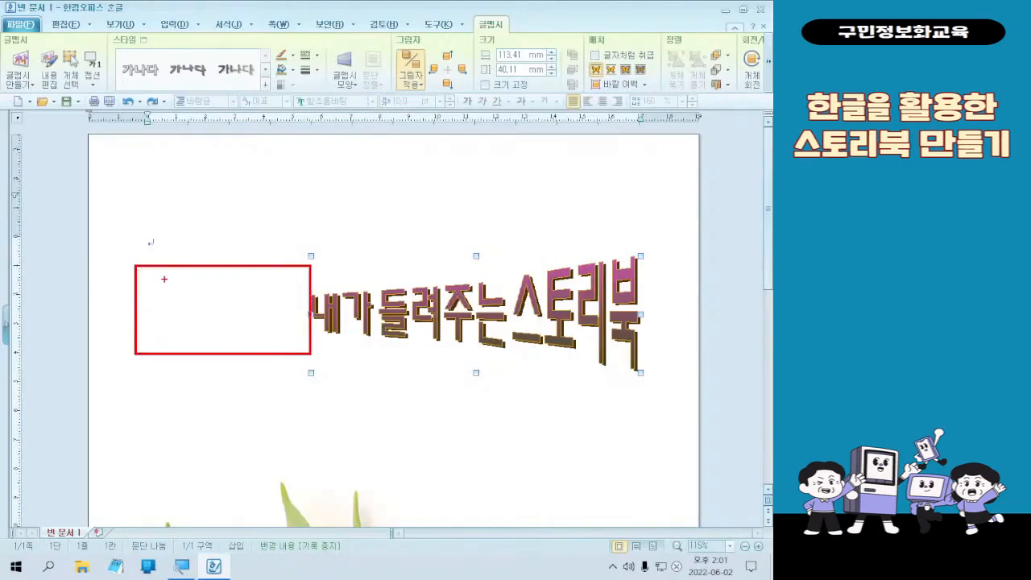
drag(168, 279, 153, 316)
drag(218, 264, 180, 339)
drag(256, 271, 227, 335)
mouse_move(284, 284)
mouse_down()
mouse_move(266, 345)
mouse_move(298, 350)
mouse_up()
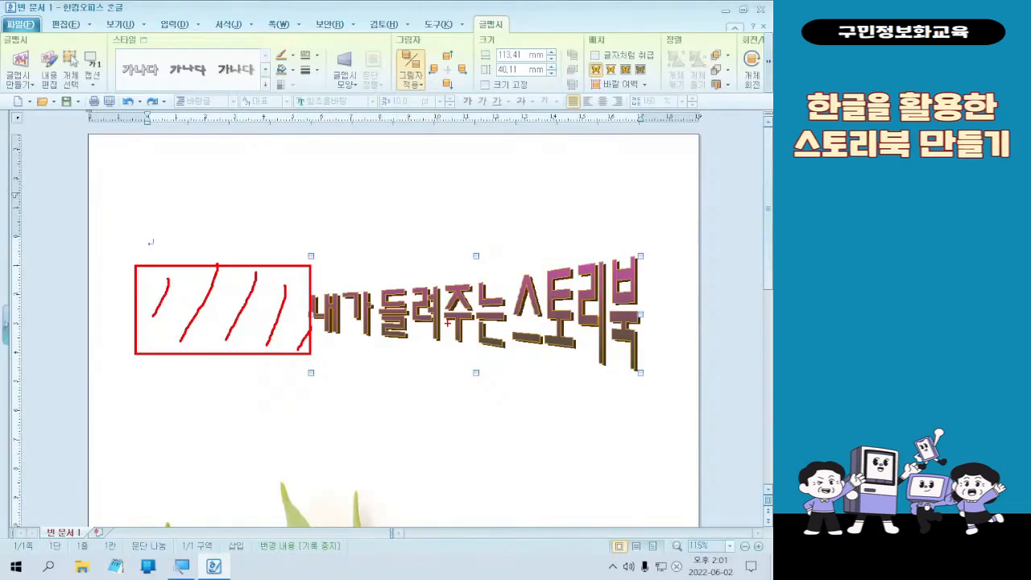
key(Escape)
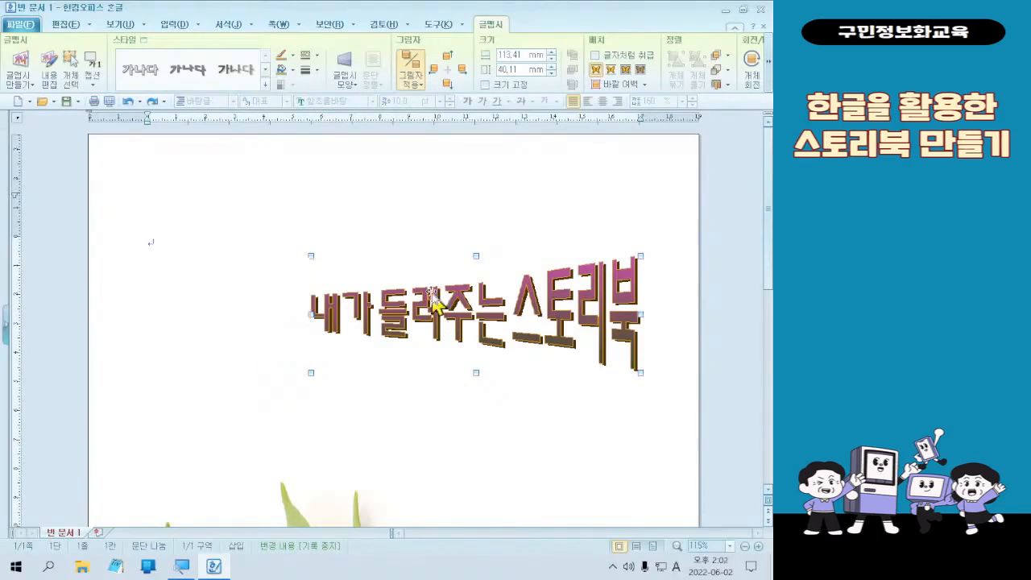
click(195, 357)
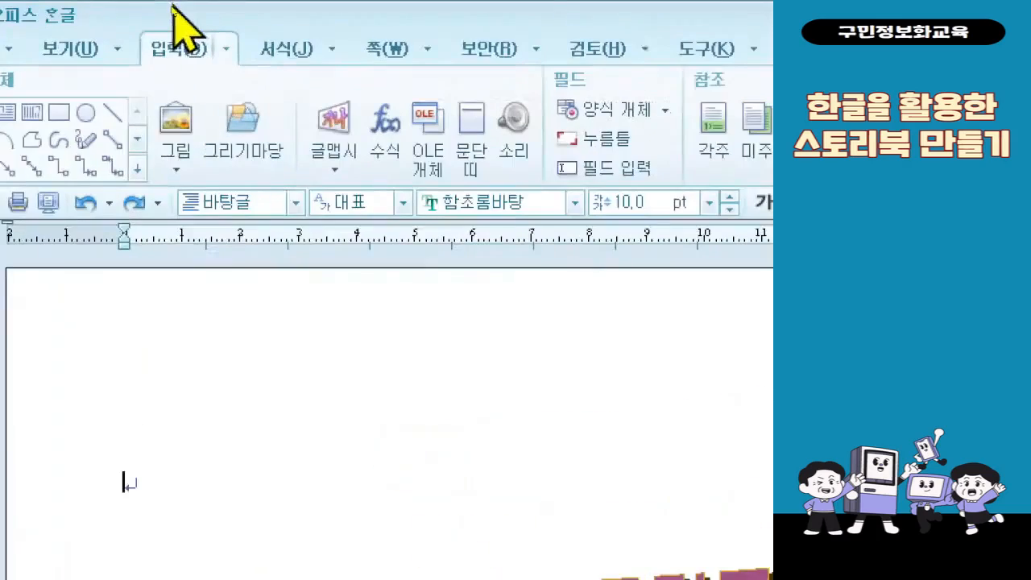
click(332, 147)
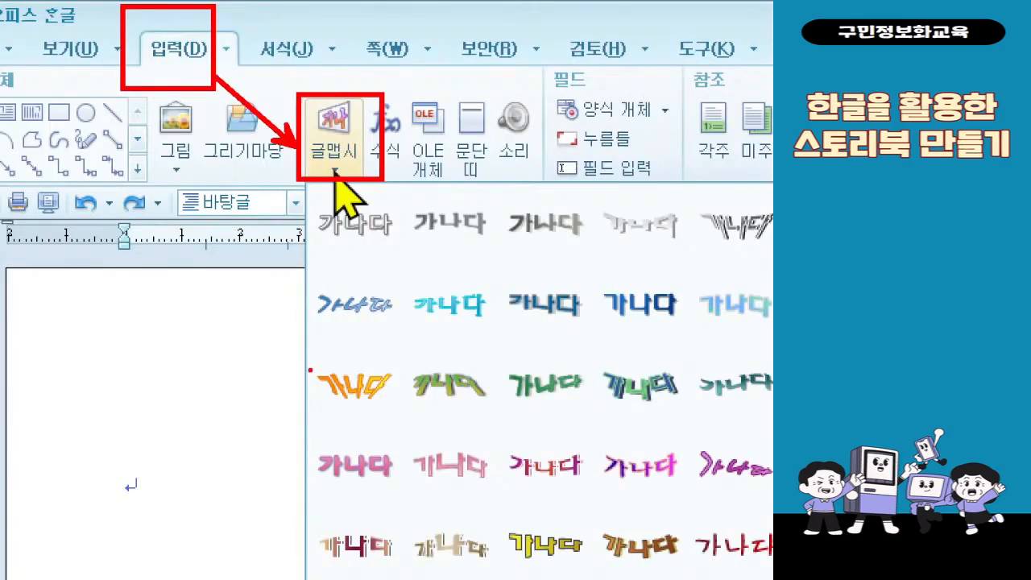
key(Escape)
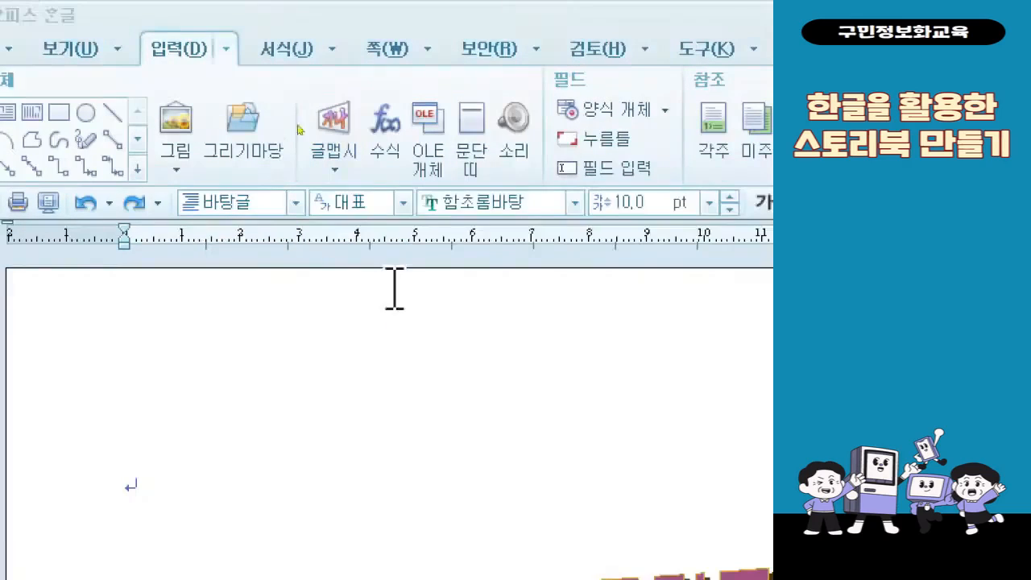
click(346, 148)
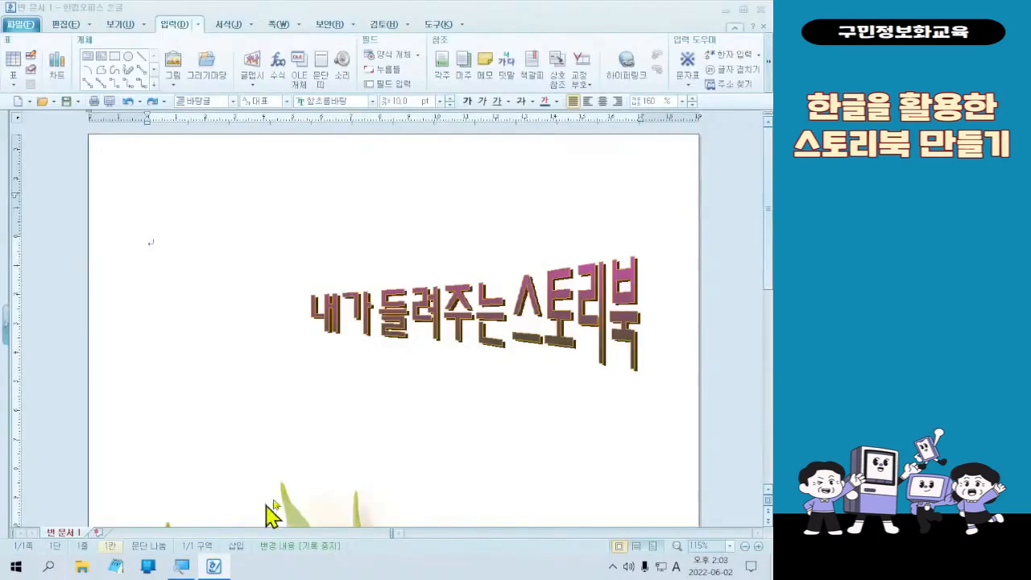
click(368, 375)
key(alt+d)
key(f)
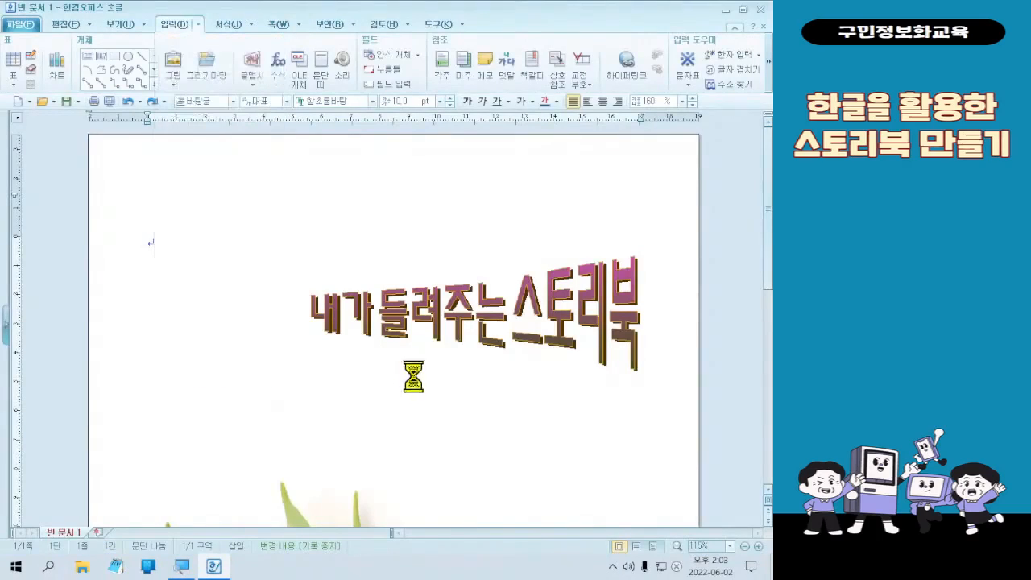
click(586, 171)
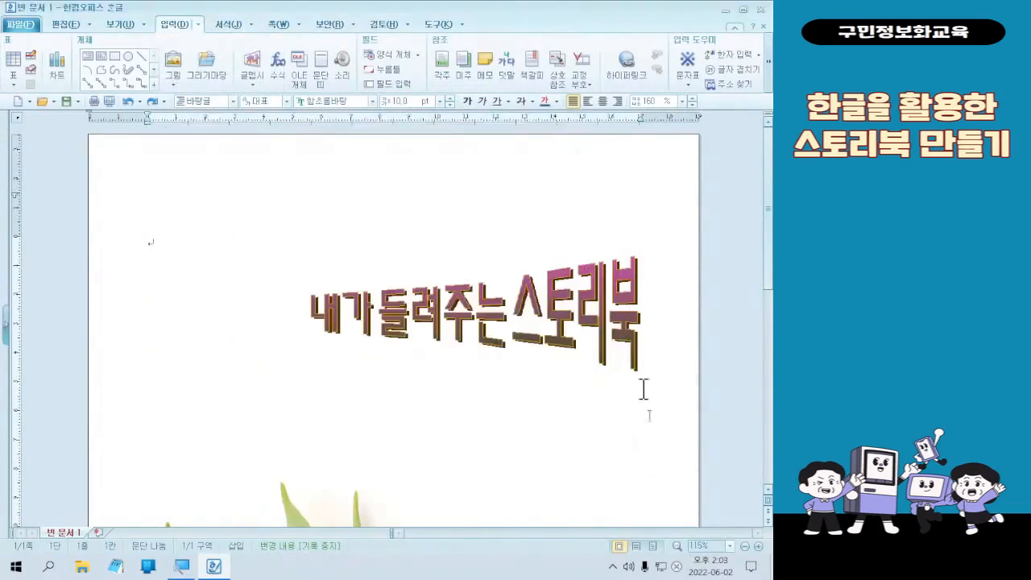
- Run the PC optimization (PC 최적화) of AhnLab V3 Internet Security 9.0 and close its window after it completes
click(613, 566)
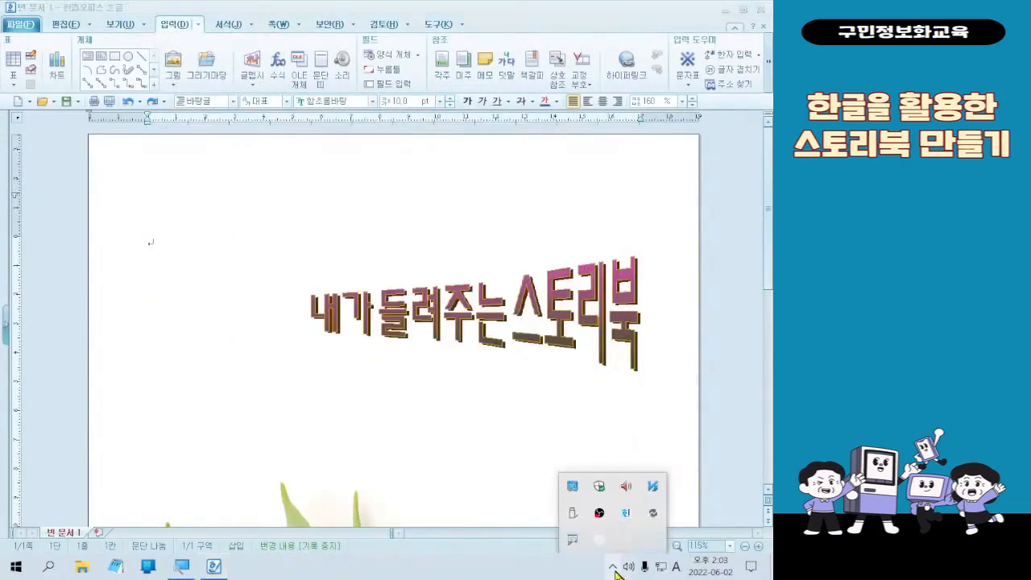
right_click(655, 512)
click(669, 523)
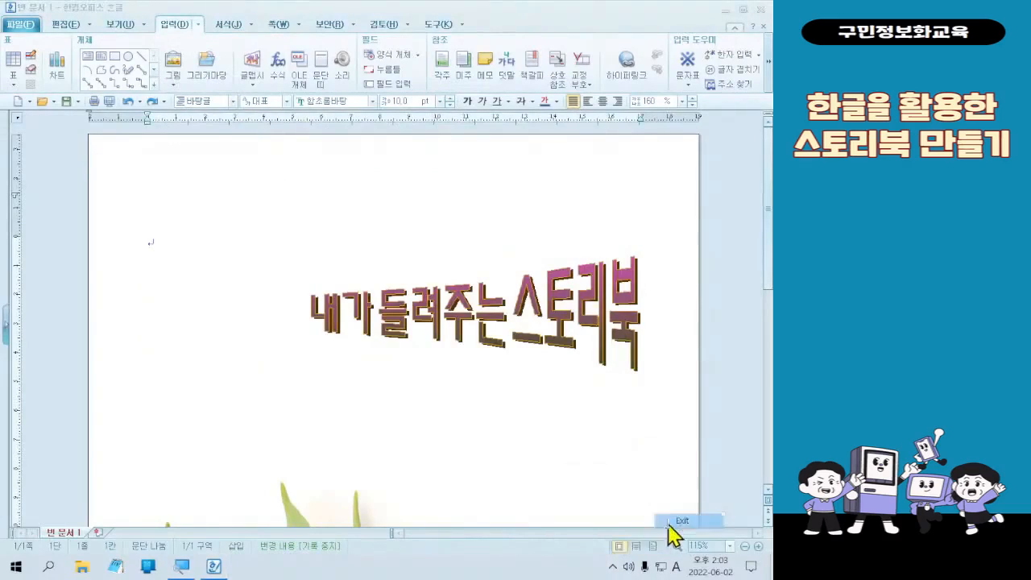
click(613, 566)
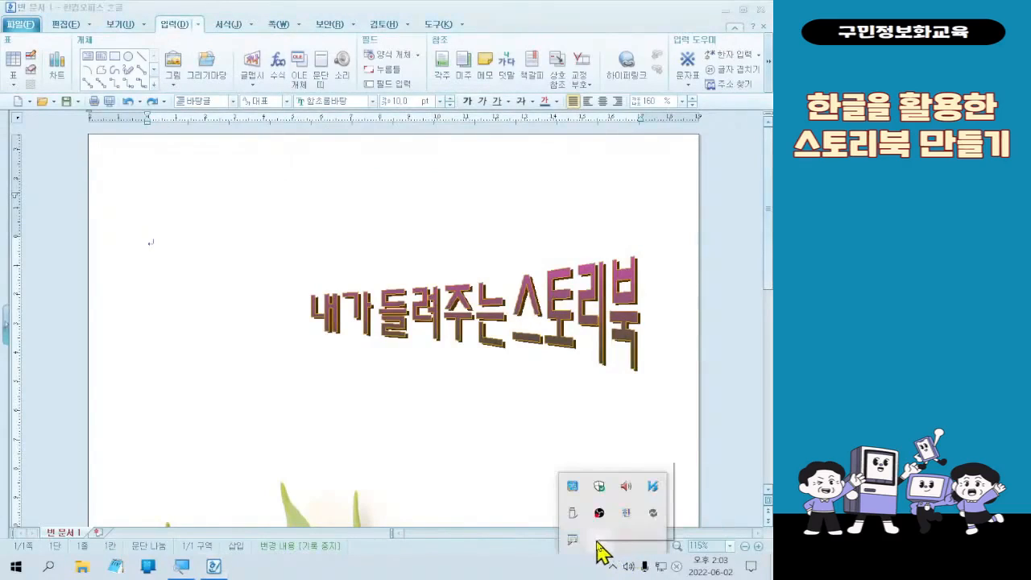
right_click(596, 542)
click(606, 530)
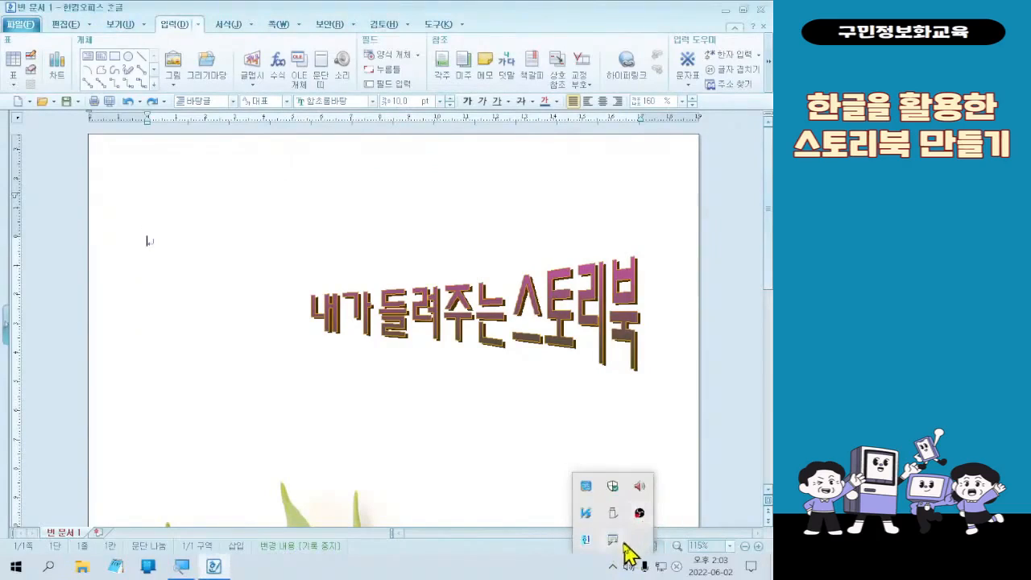
right_click(587, 513)
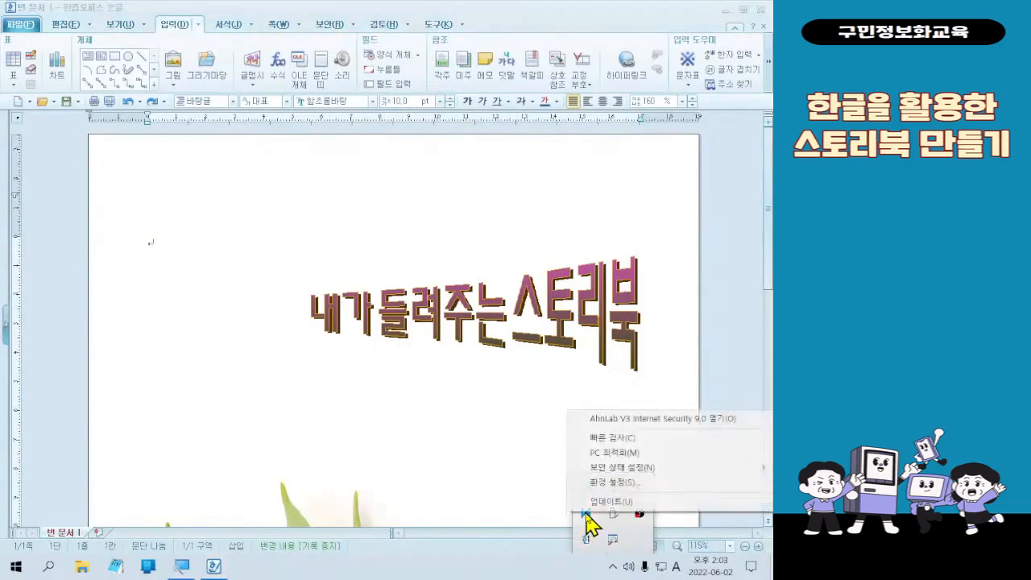
click(645, 453)
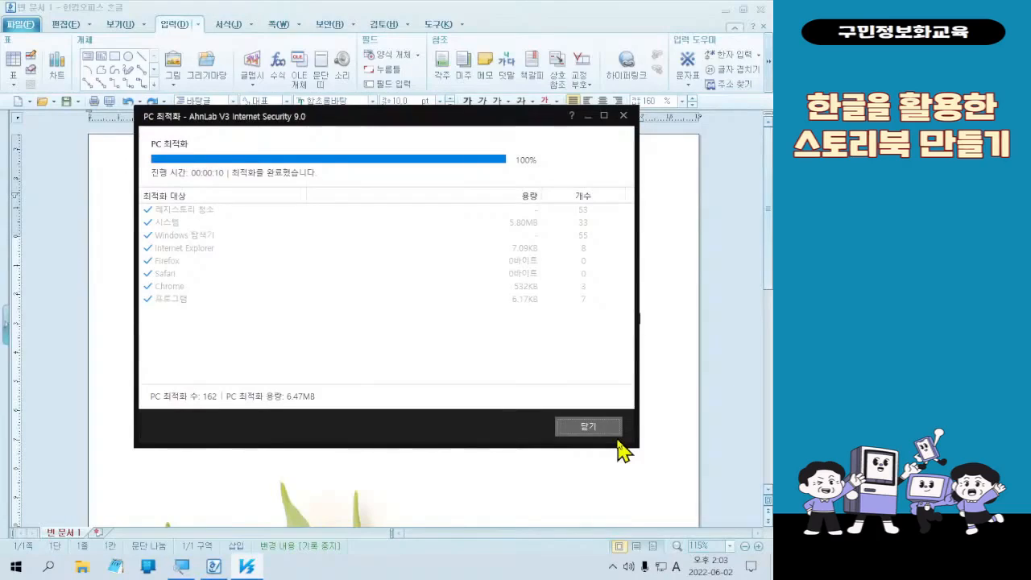
click(608, 431)
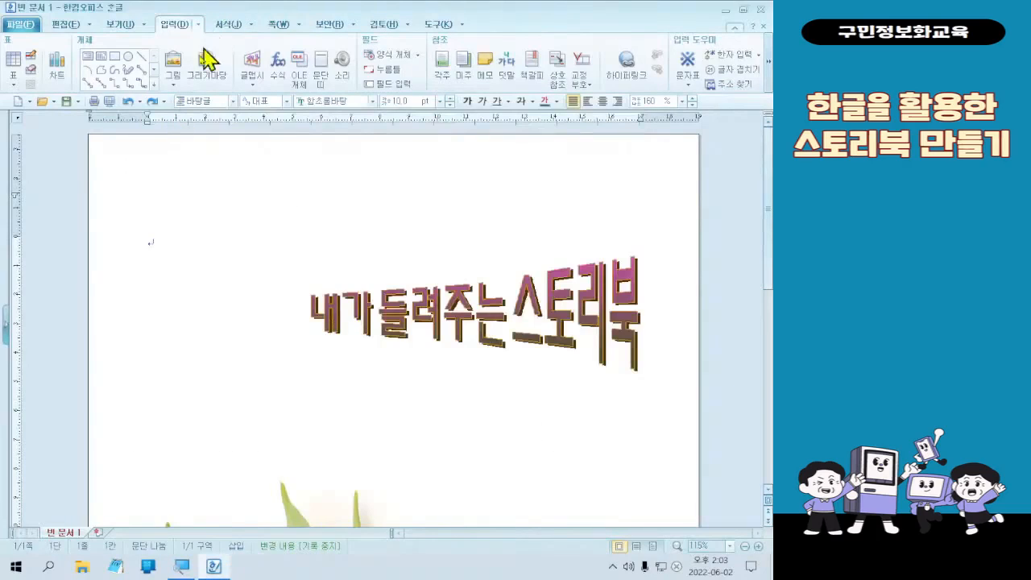
- Start a new custom WordArt (글맵시) object with the text "2022년"
click(253, 69)
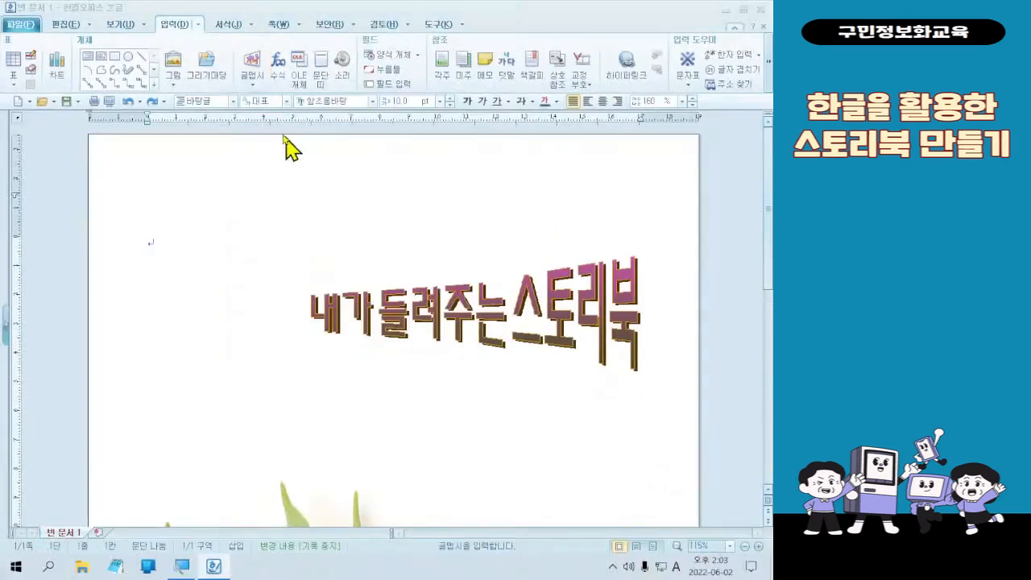
click(238, 41)
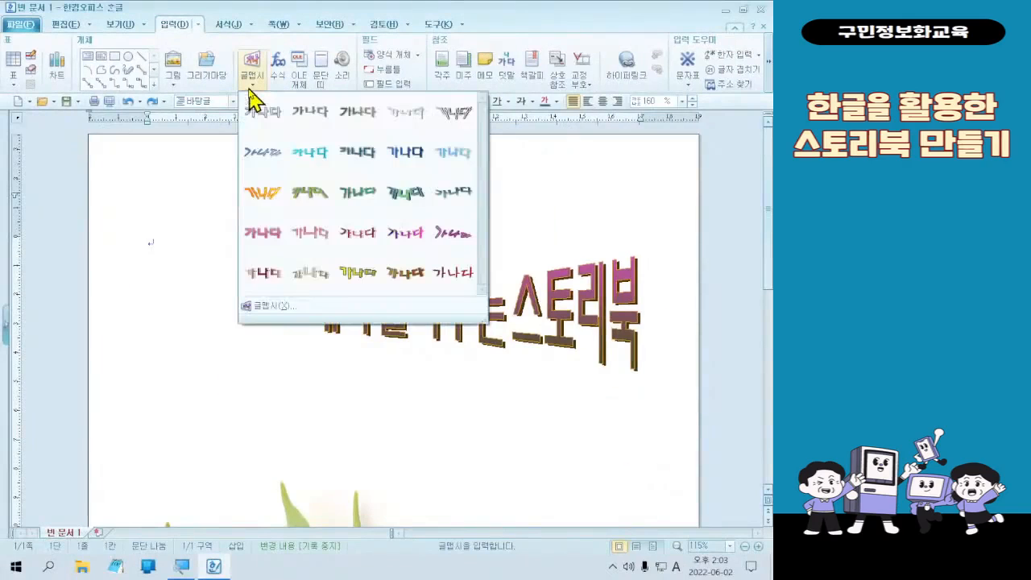
click(292, 306)
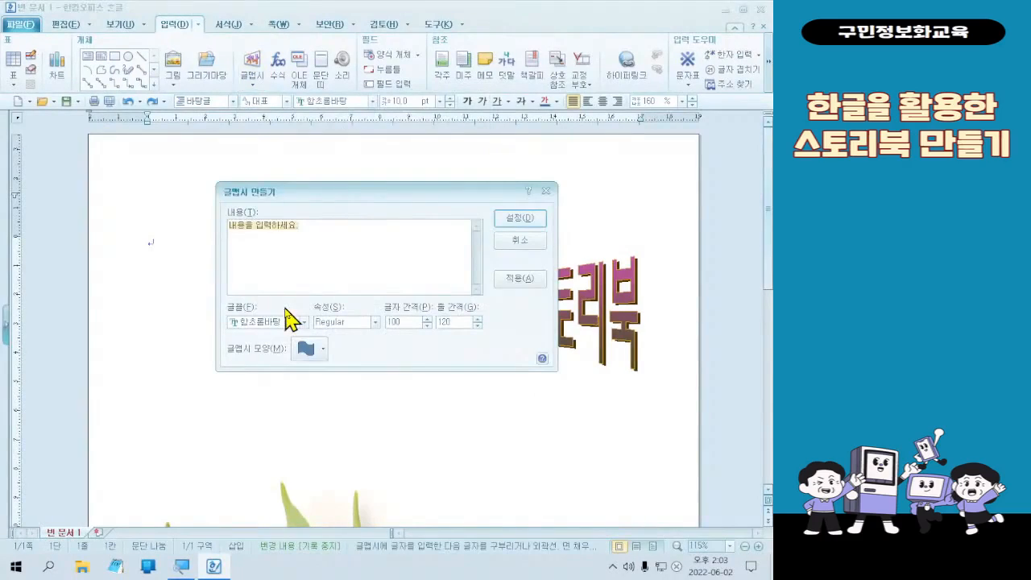
text(2022)
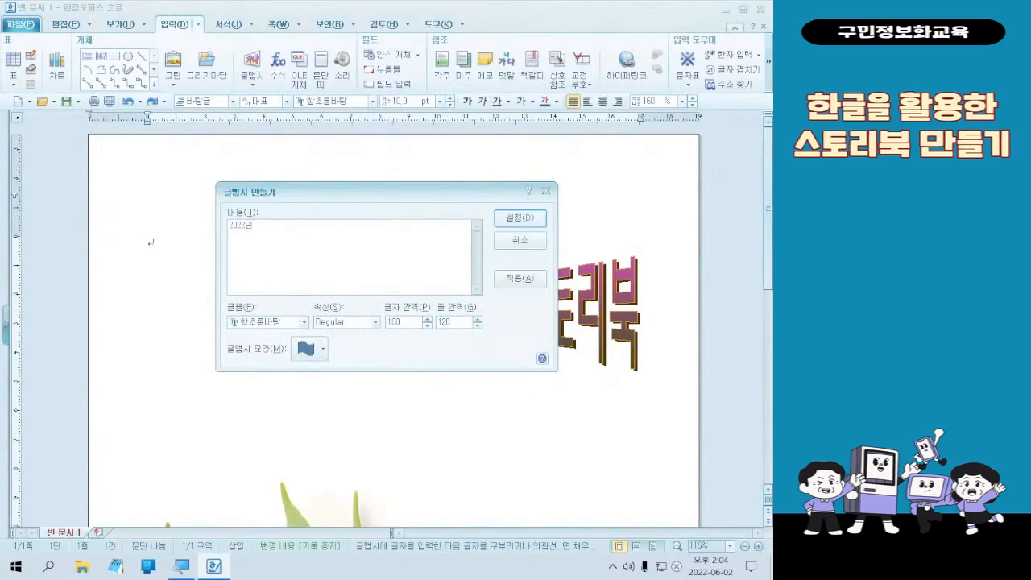
text(년)
- Give the new WordArt the font 한컴 쿨재즈 B and the rectangle (직사각형) shape, and insert it into the document
click(266, 322)
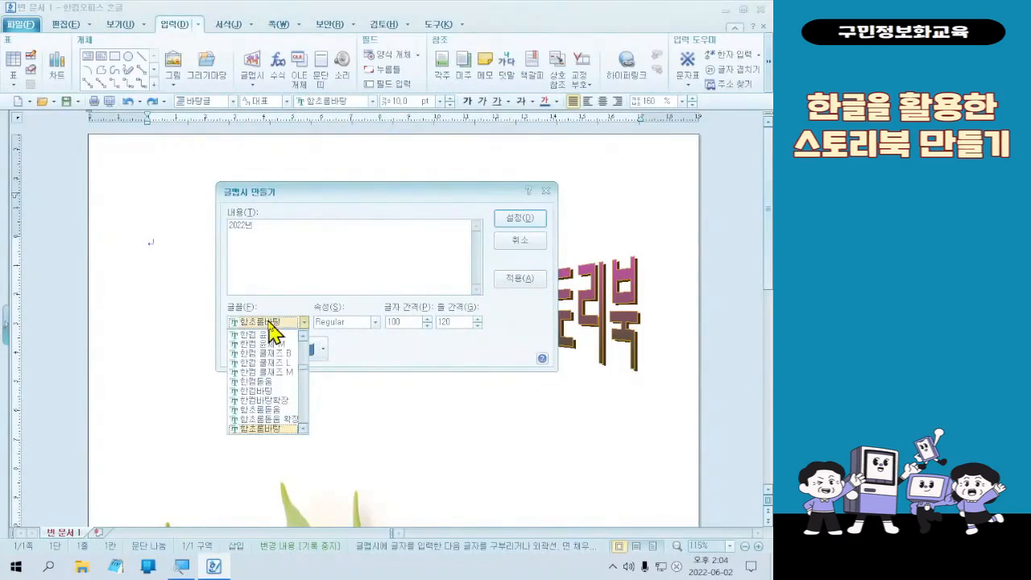
click(270, 356)
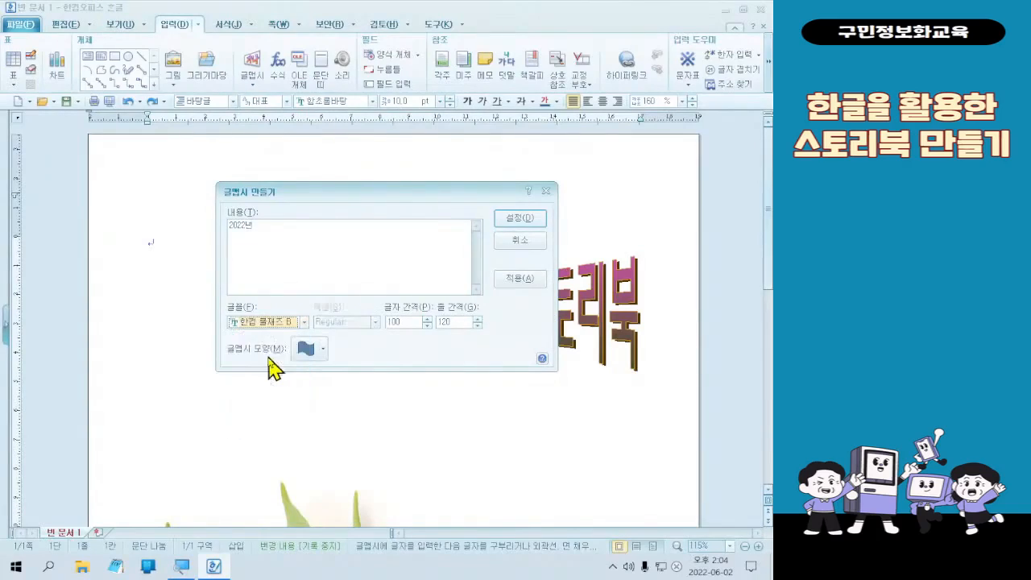
click(313, 355)
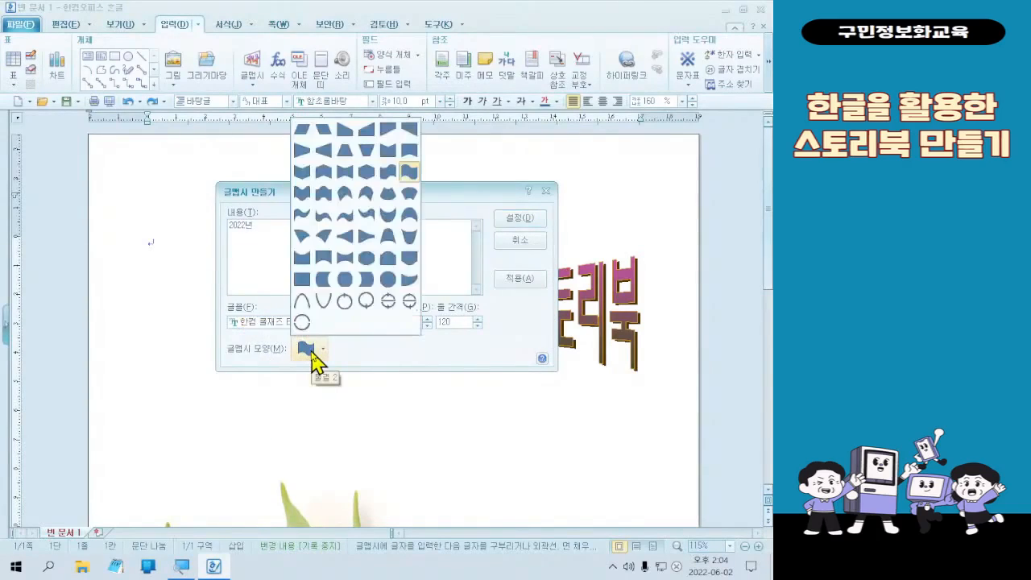
click(308, 283)
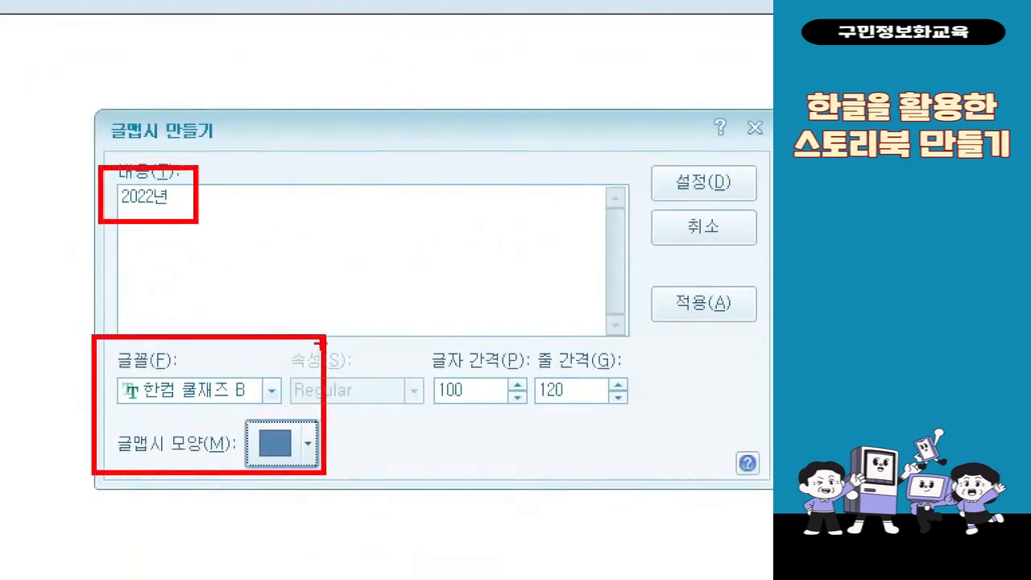
drag(386, 296, 402, 265)
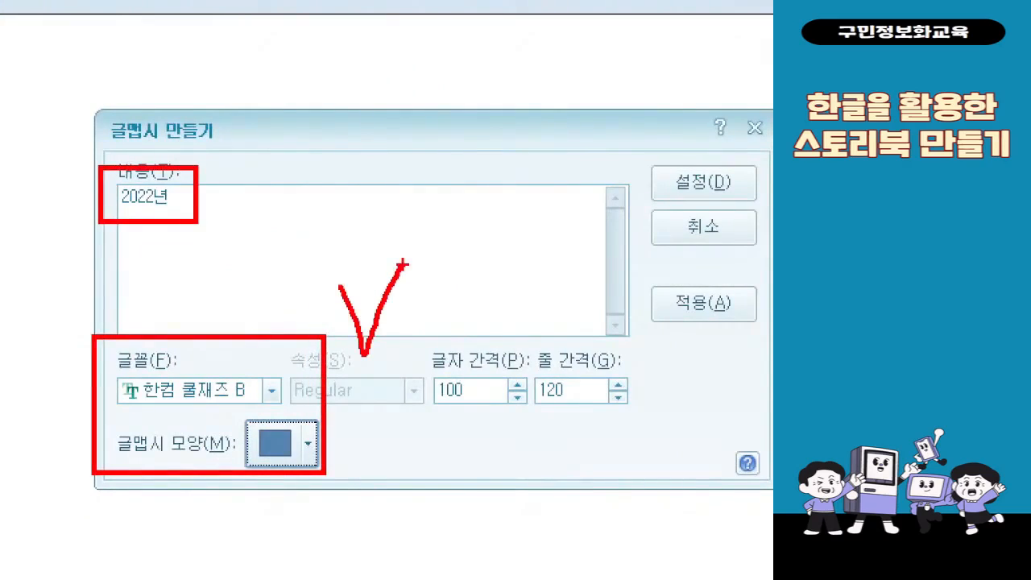
drag(635, 156, 763, 224)
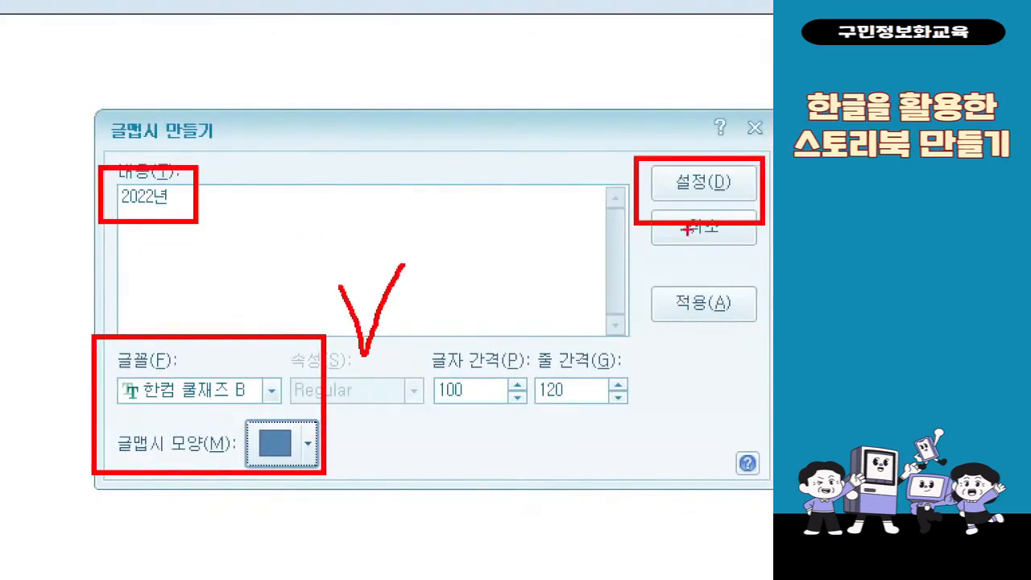
mouse_move(687, 229)
mouse_down()
mouse_move(414, 437)
mouse_move(351, 471)
mouse_up()
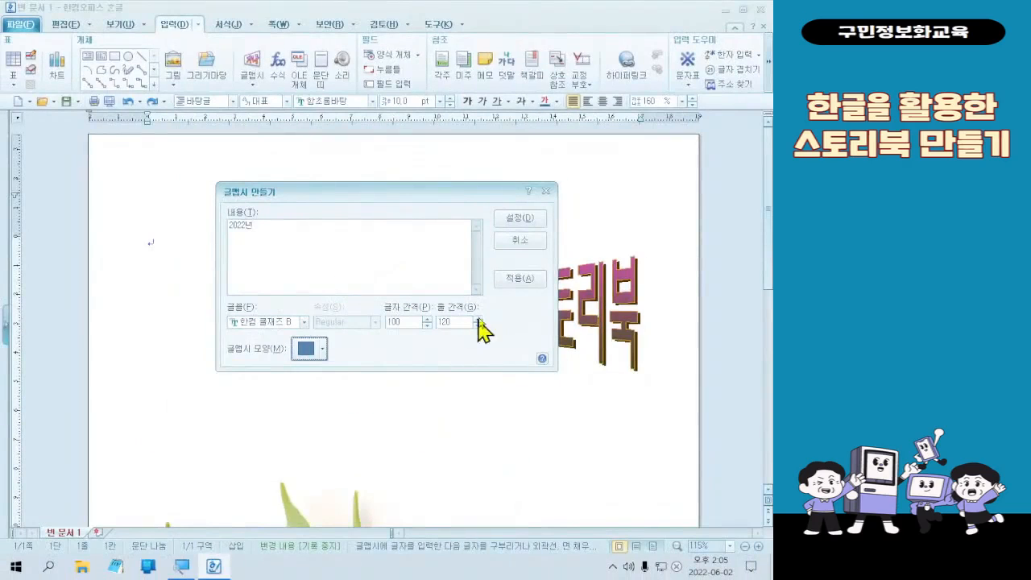
click(519, 219)
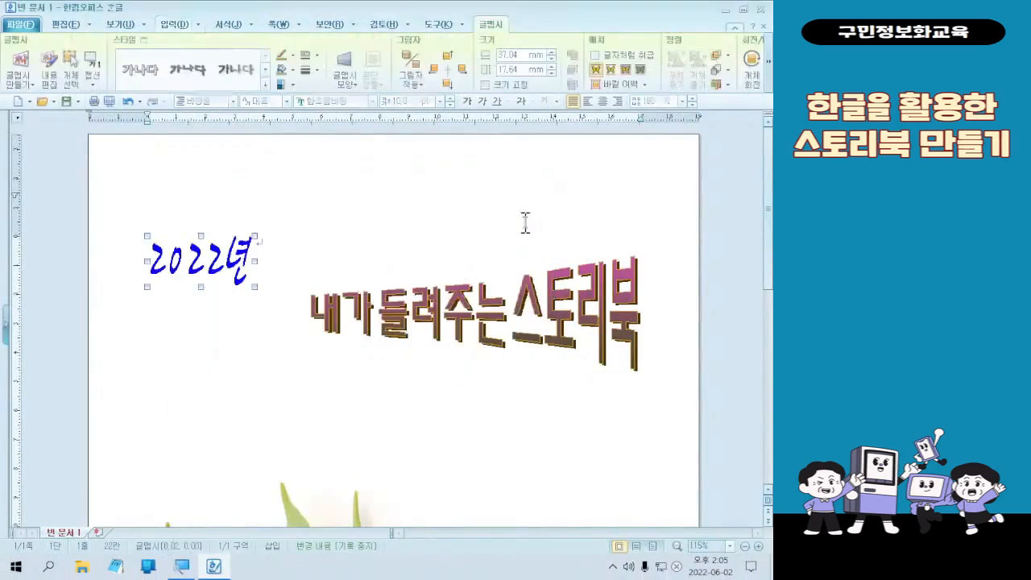
- Set the "2022년" WordArt's outline to the dark brown 노른자색 70% 어둡게 and the line type to solid
double_click(205, 272)
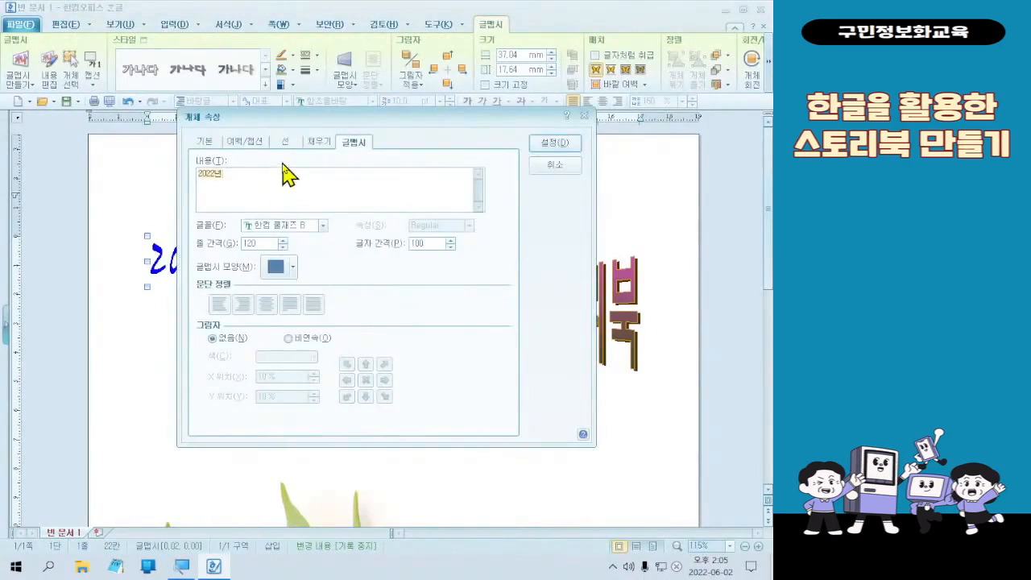
click(211, 145)
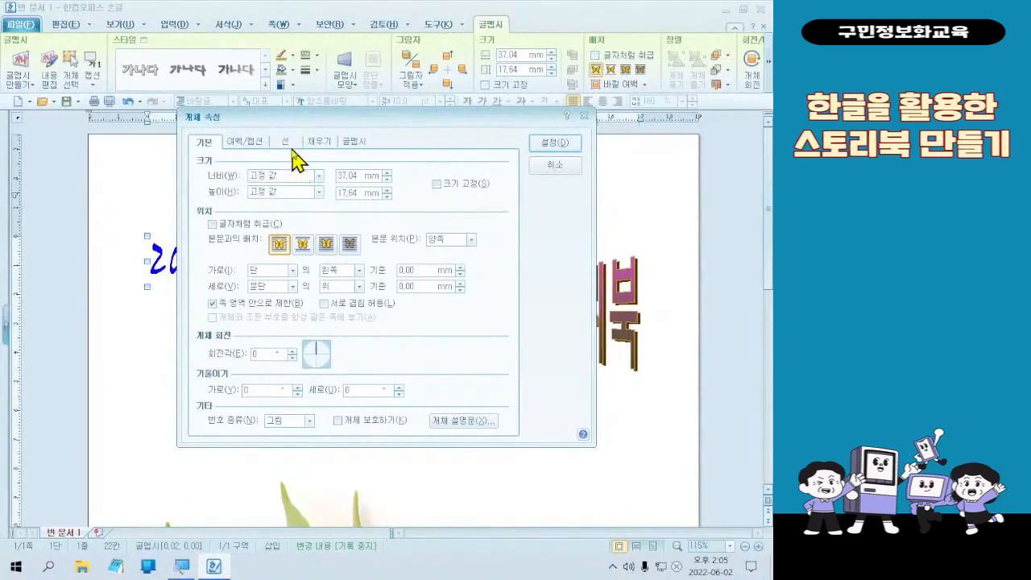
click(364, 149)
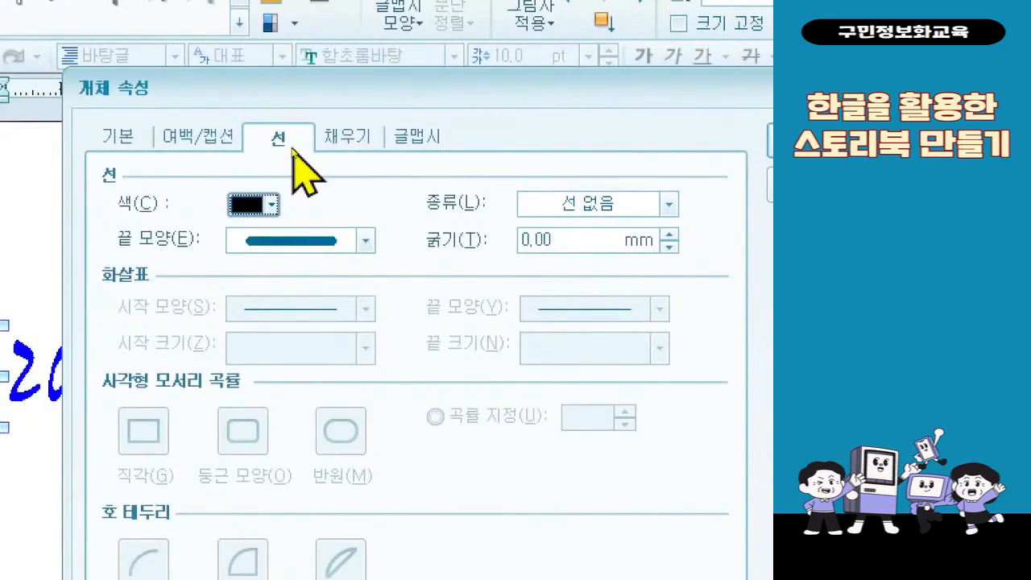
click(271, 204)
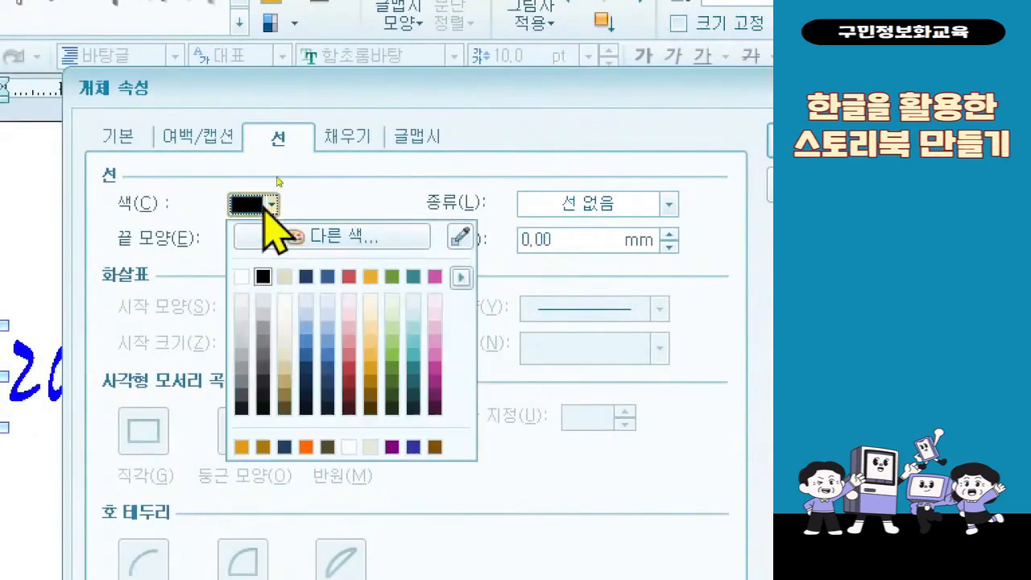
click(370, 409)
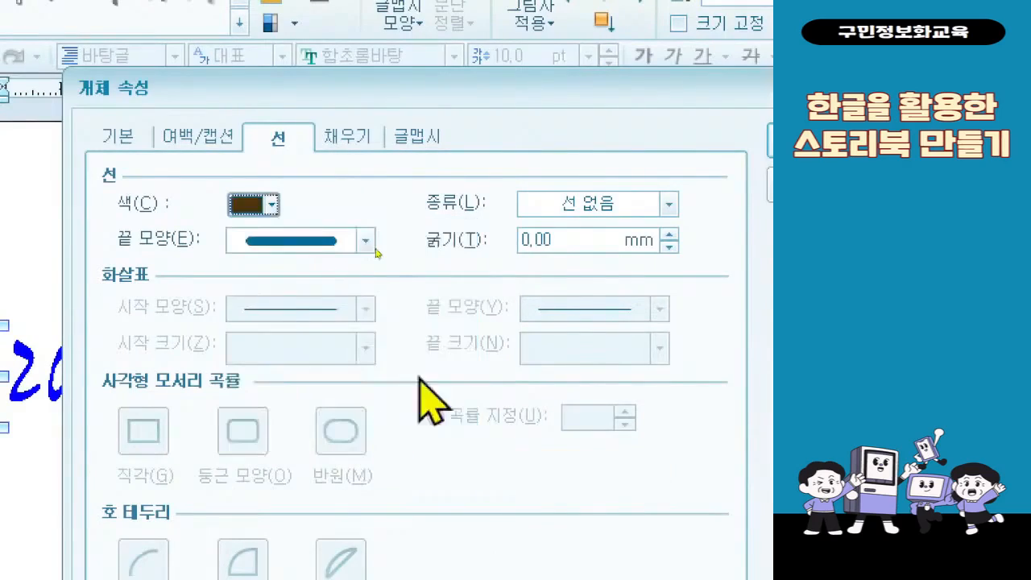
click(633, 211)
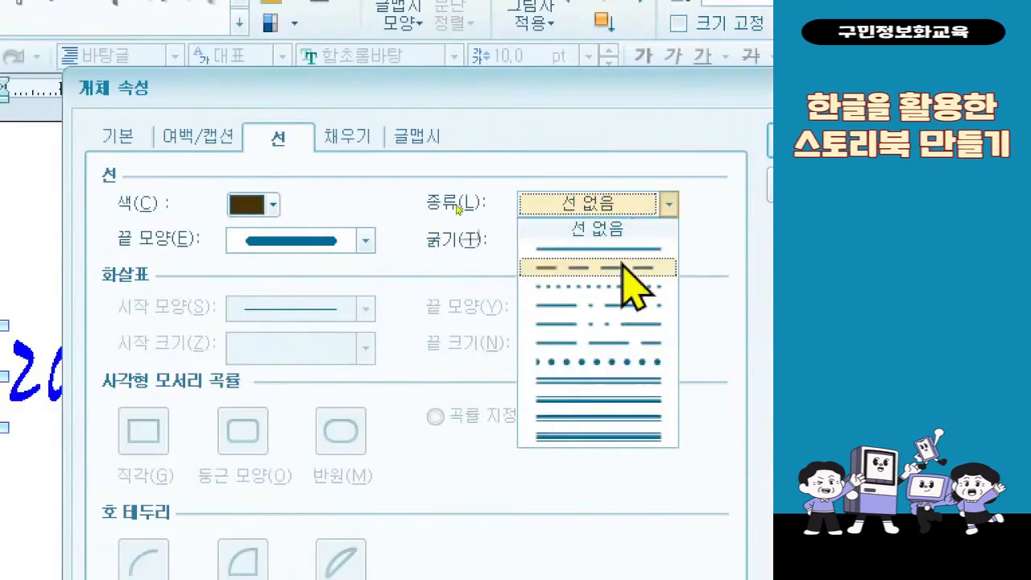
click(625, 252)
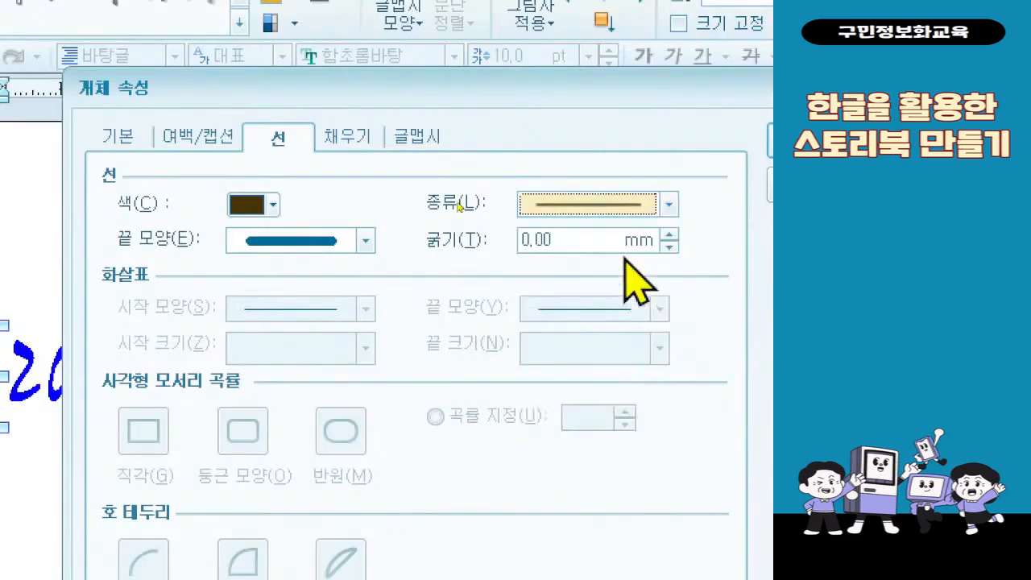
- Set the outline thickness of the "2022년" WordArt to 1 mm
click(602, 236)
double_click(597, 234)
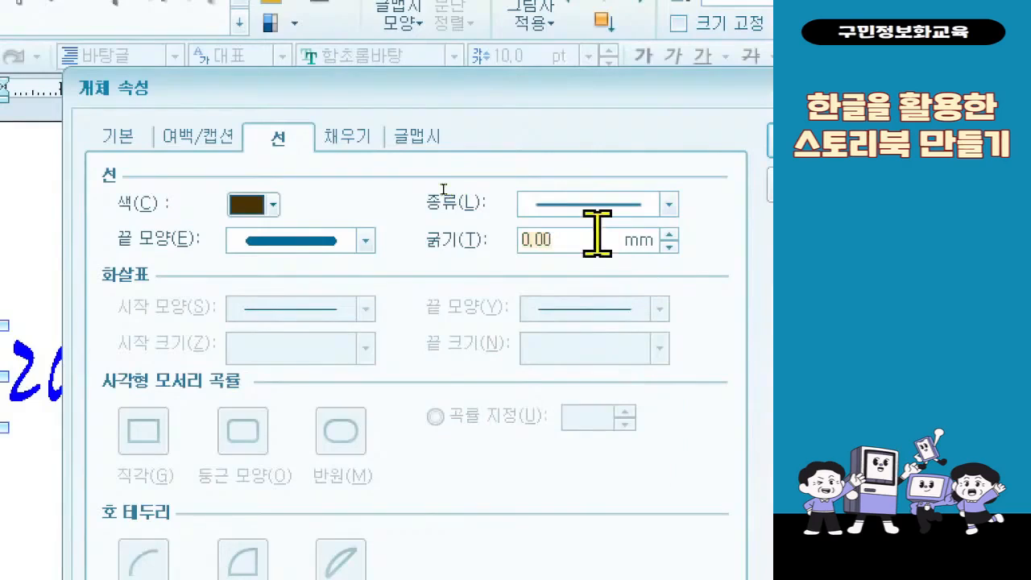
text(0.5)
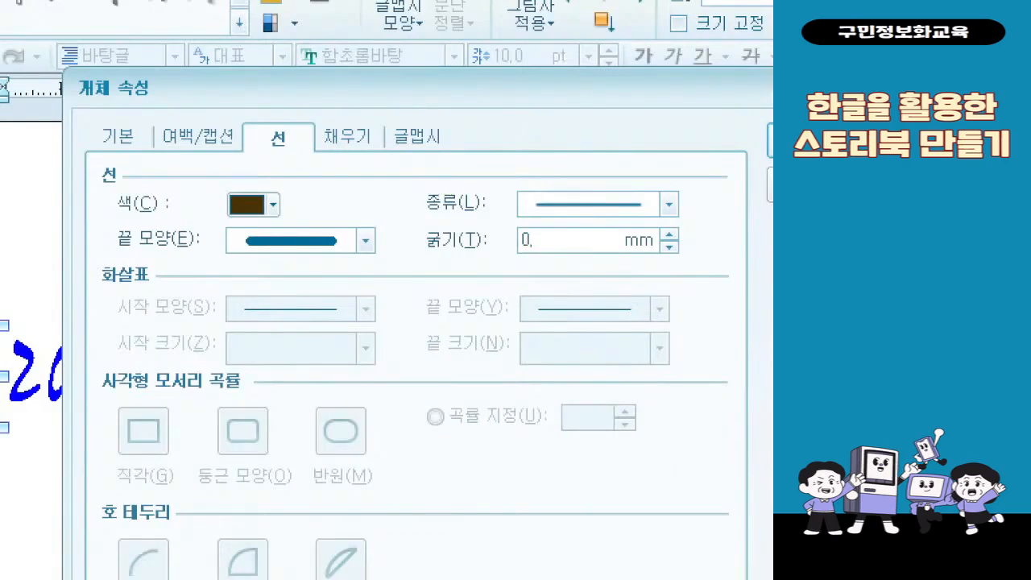
key(shift+Home)
text(1)
key(ctrl+2)
drag(62, 156, 746, 282)
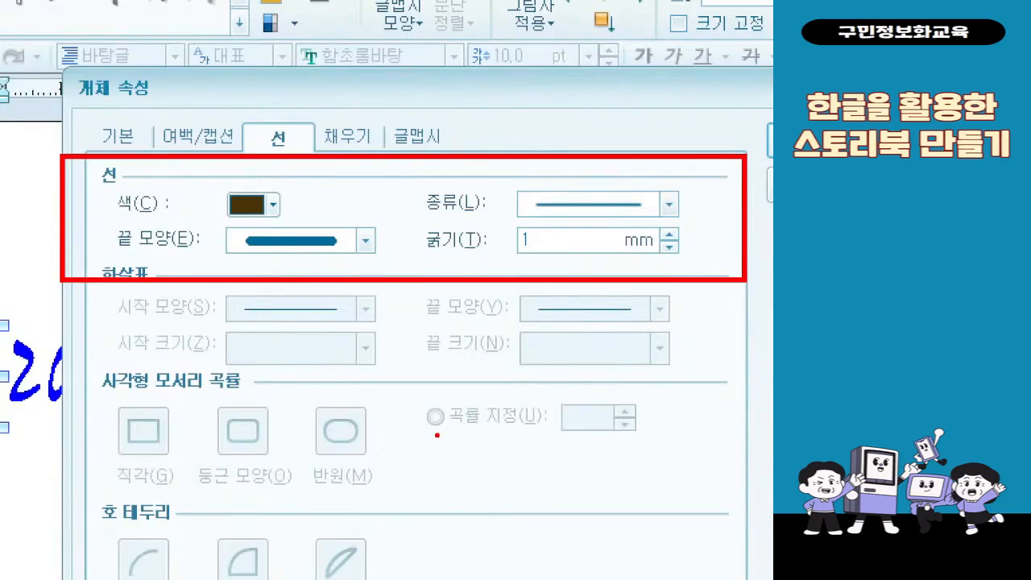
- Fill the "2022년" WordArt with the lightest orange tint in the palette and apply the object properties
click(348, 141)
click(251, 269)
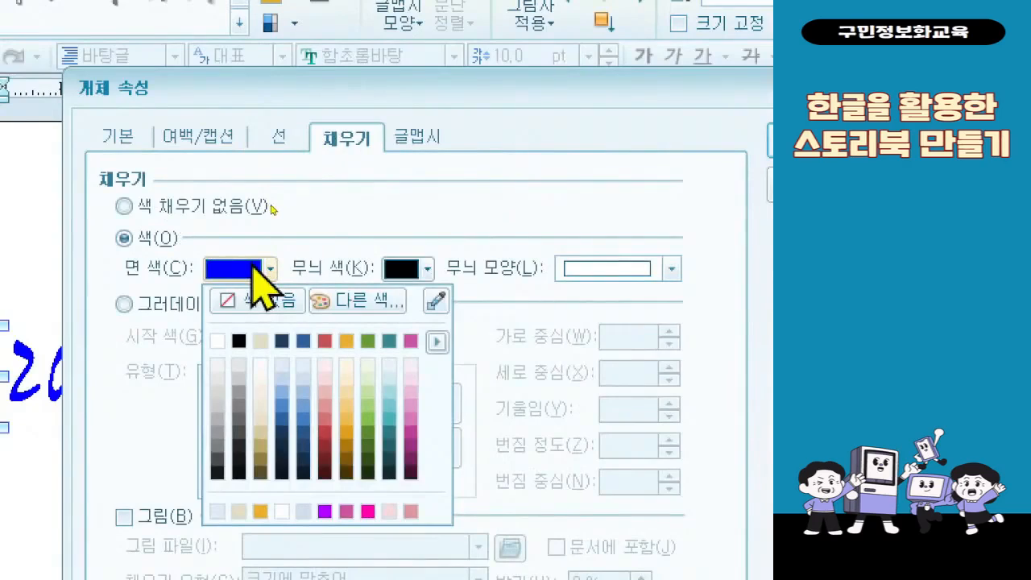
click(410, 366)
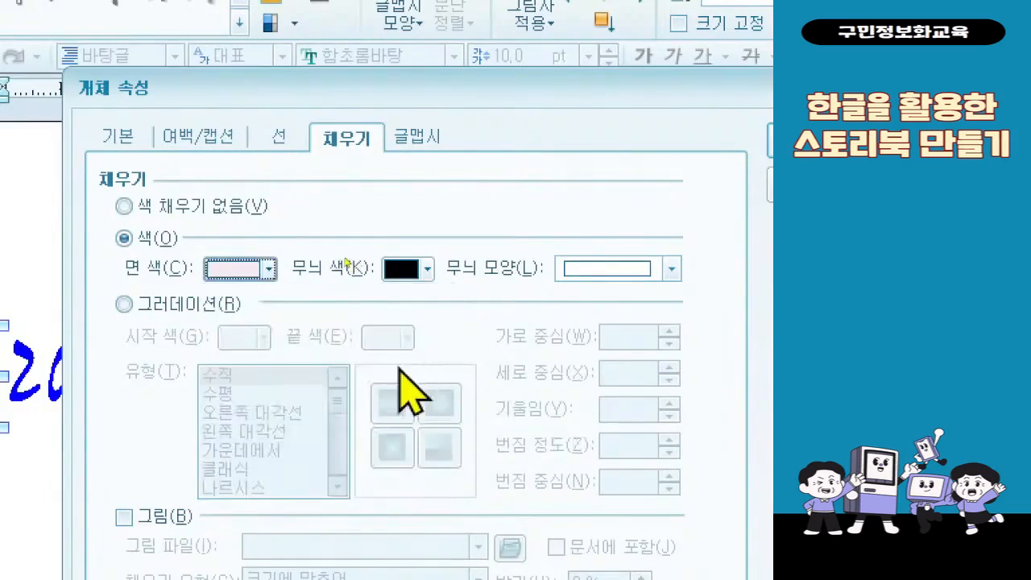
click(271, 269)
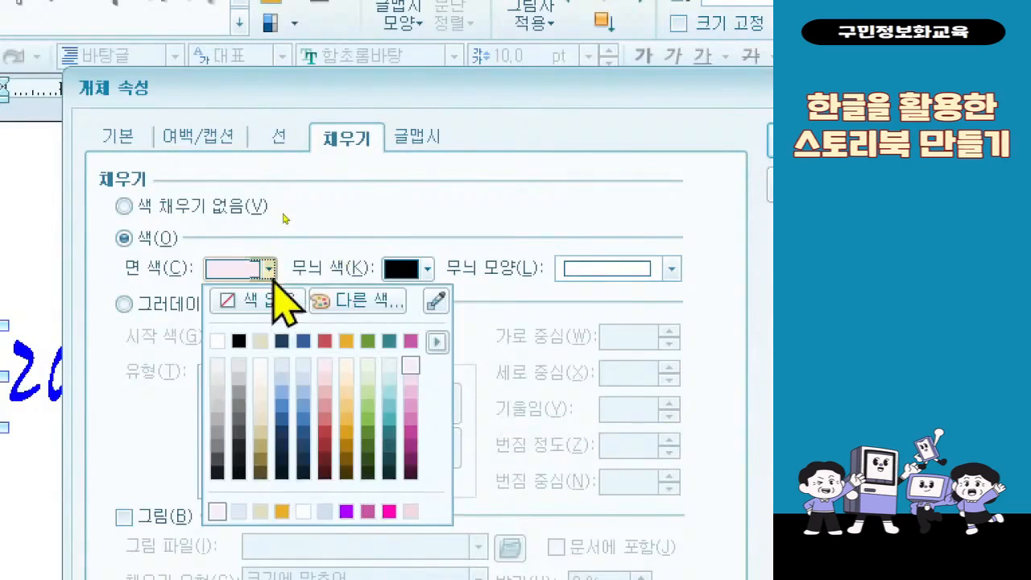
click(347, 367)
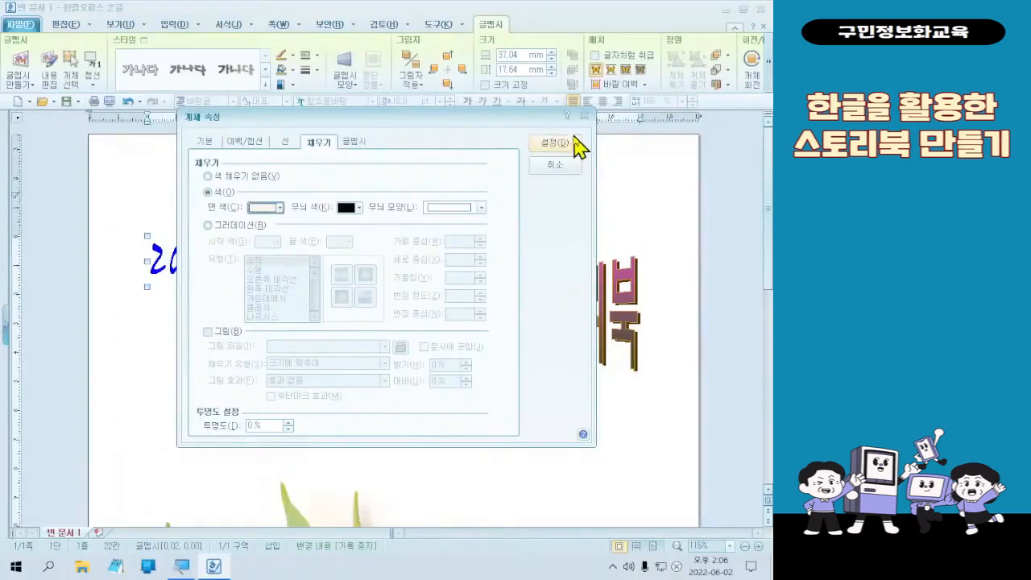
click(565, 150)
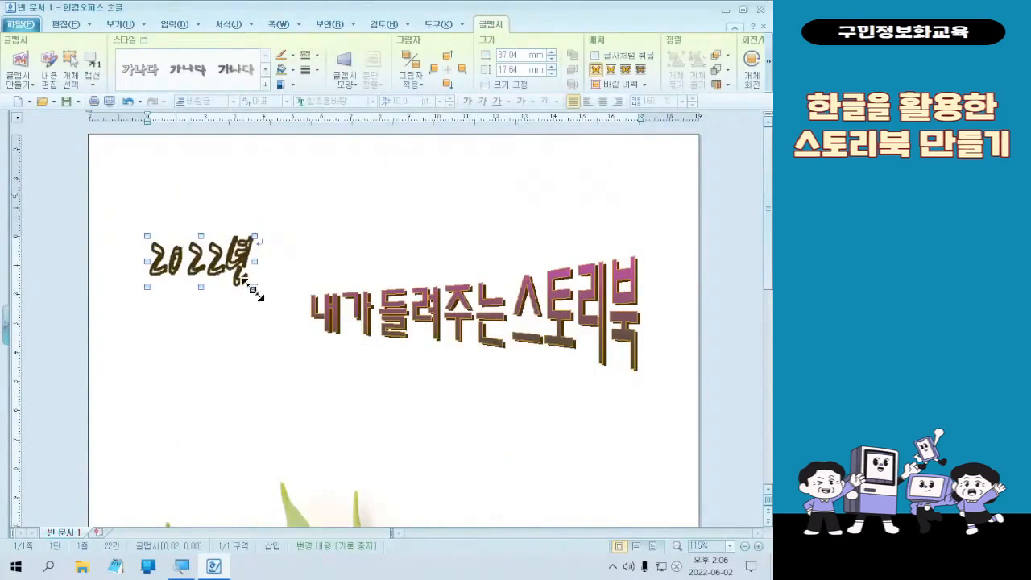
- Resize the "2022년" WordArt to about 36 × 20 mm and place it just before the title "내가 들려주는 스토리북"
drag(255, 287, 256, 323)
drag(158, 280, 179, 283)
drag(224, 315, 233, 316)
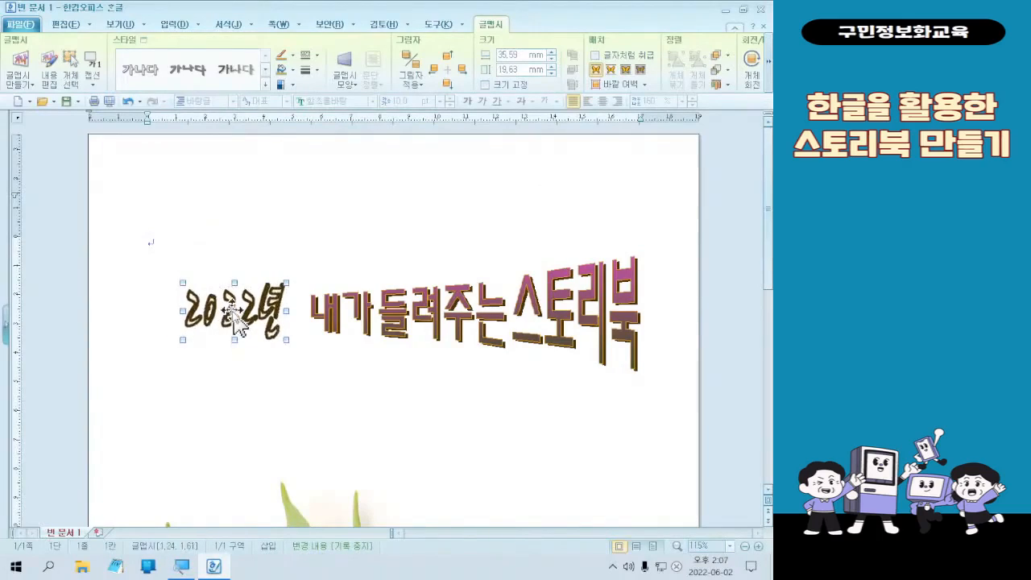
- Set the outline thickness of the "2022년" WordArt to 0.5 mm
double_click(234, 318)
click(286, 142)
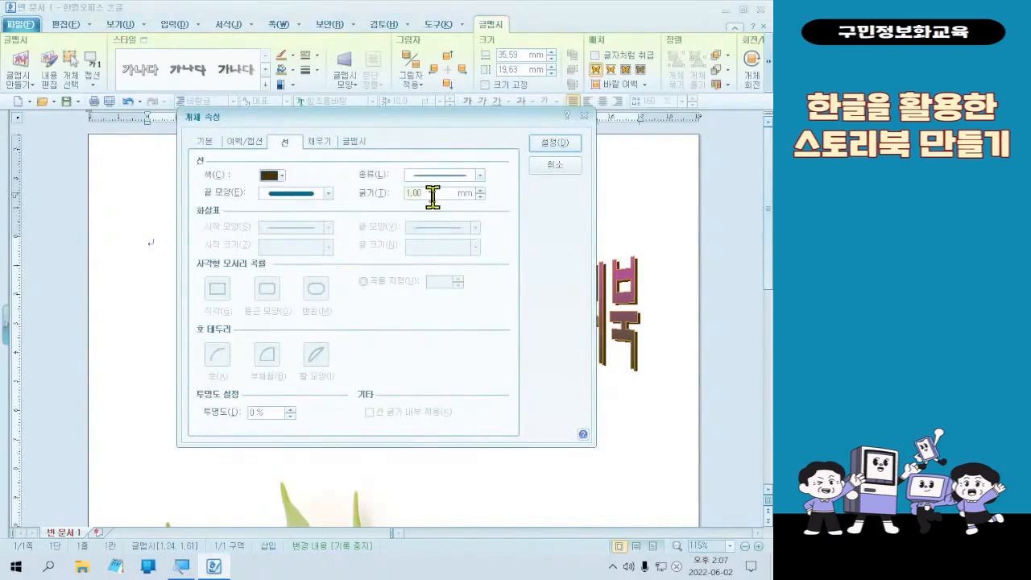
key(Return)
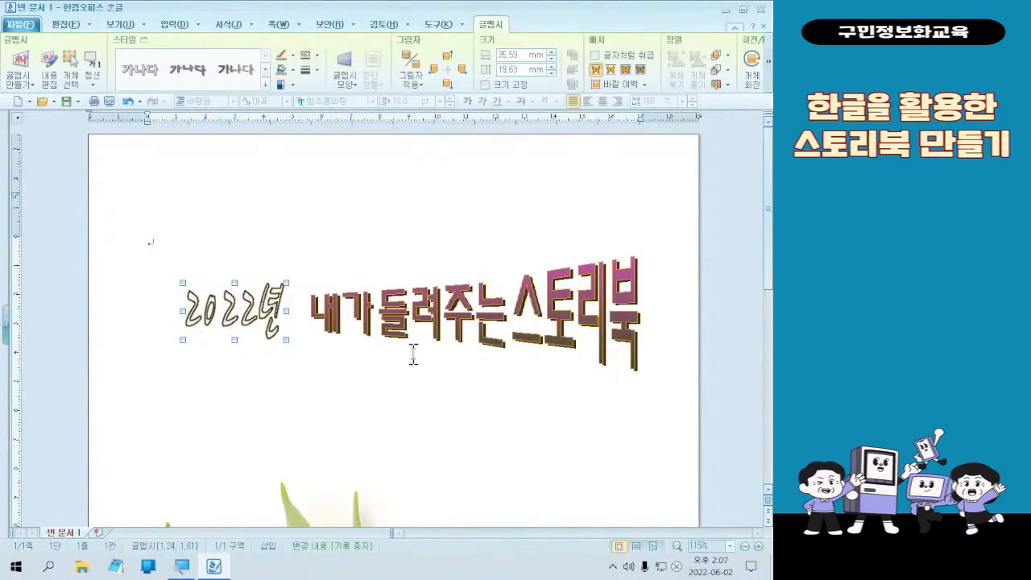
- Widen the "2022년" WordArt on both sides to about 40 mm
drag(185, 312, 177, 313)
drag(287, 320, 293, 320)
click(217, 361)
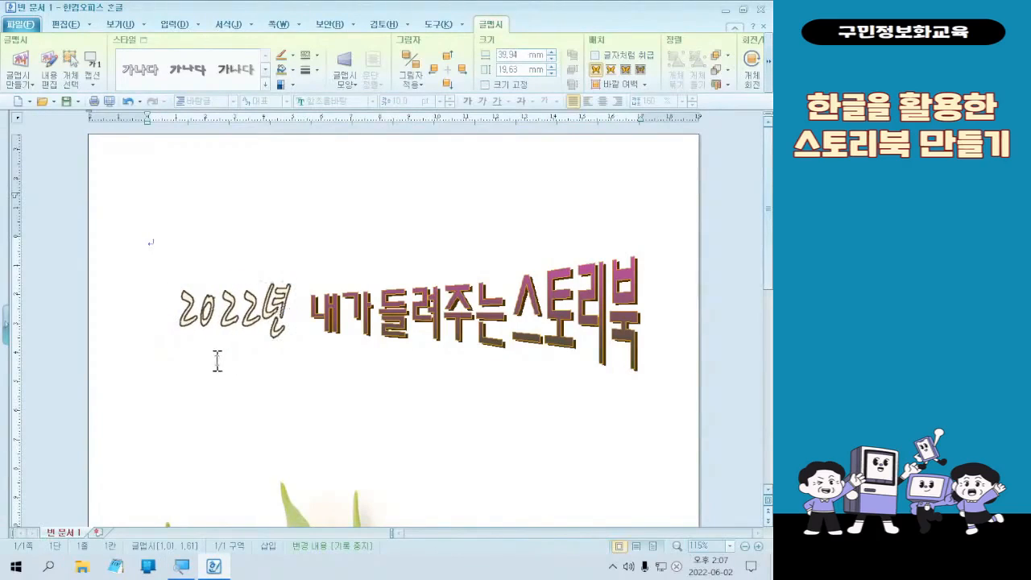
- Check the outline settings in the object properties of the "2022년" WordArt
click(239, 321)
double_click(254, 327)
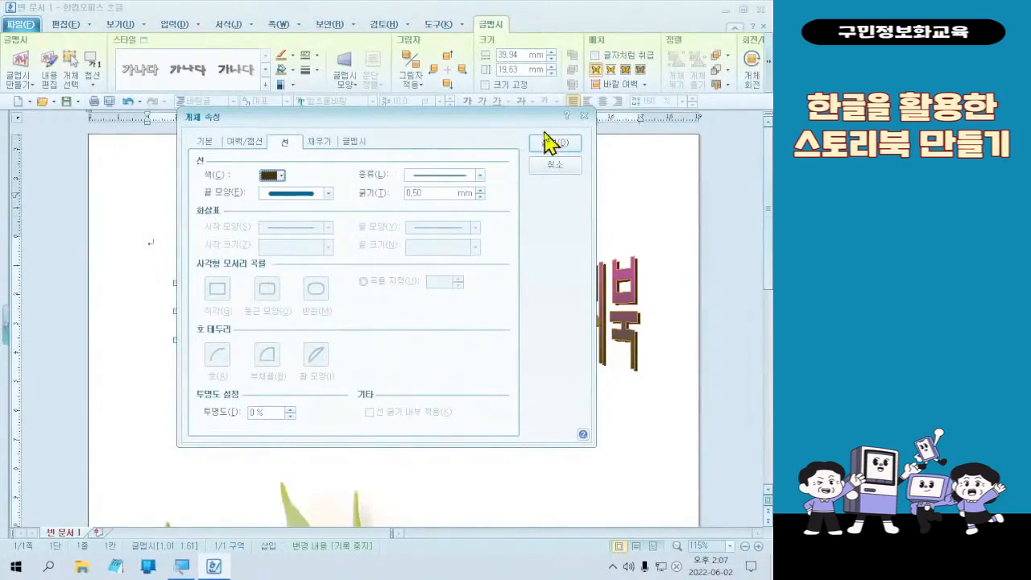
click(546, 145)
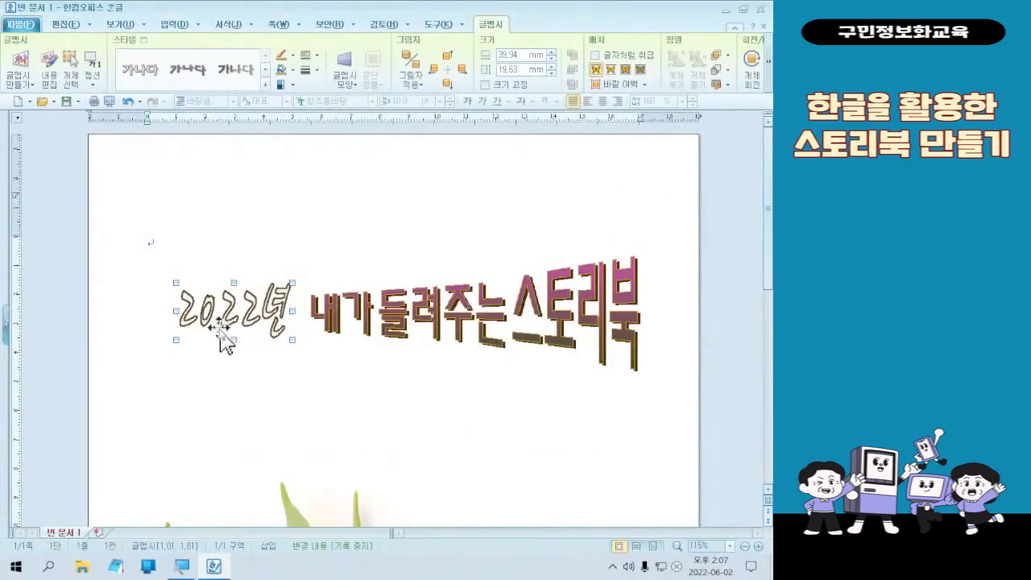
- Stretch the title WordArt "내가 들려주는 스토리북" upwards to a height of about 46 mm
click(535, 302)
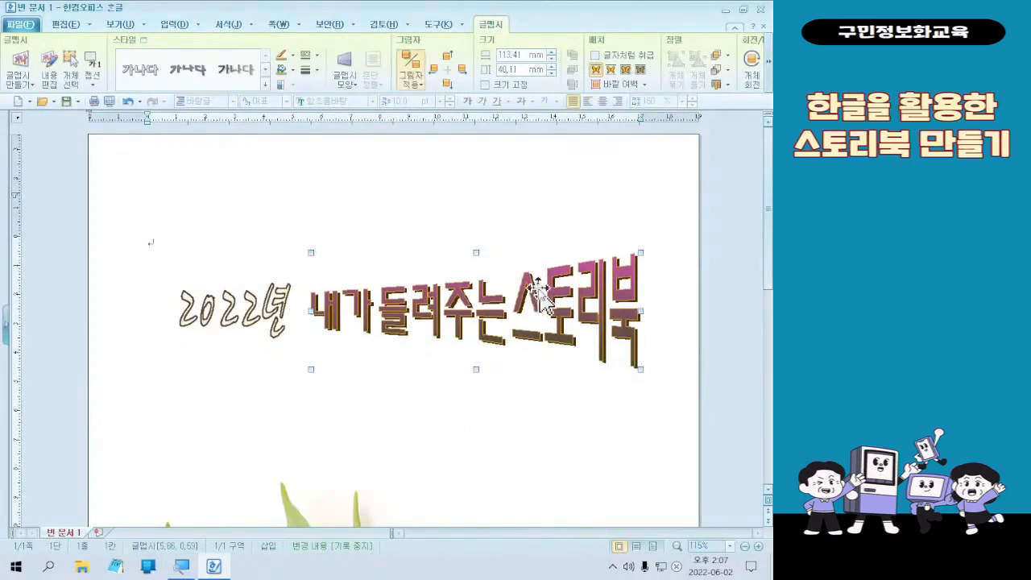
click(479, 252)
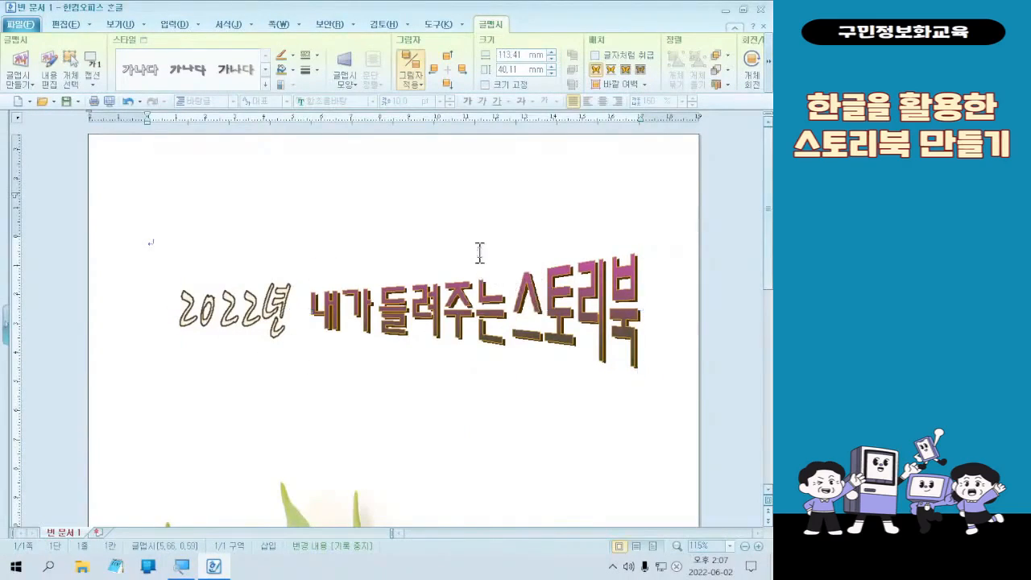
click(475, 292)
drag(475, 252, 475, 235)
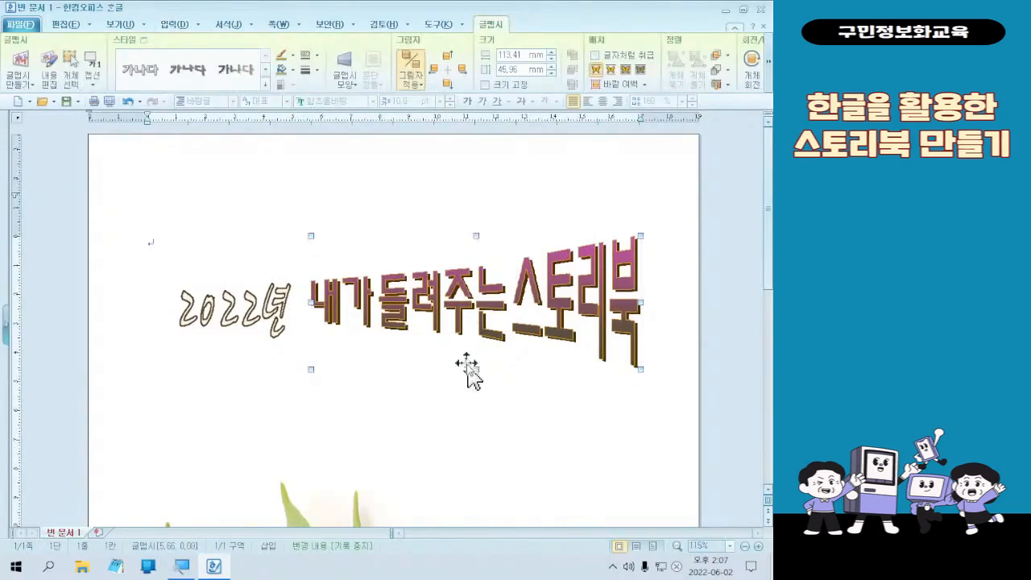
- Shift the "2022년" WordArt slightly up and reduce its height to about 17.5 mm to match the title
click(232, 326)
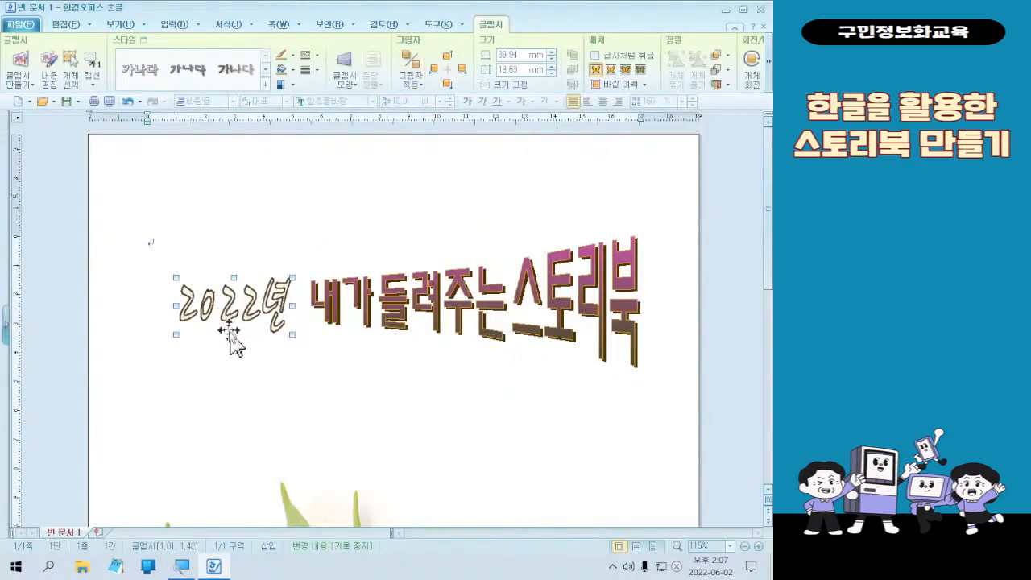
drag(233, 335, 234, 329)
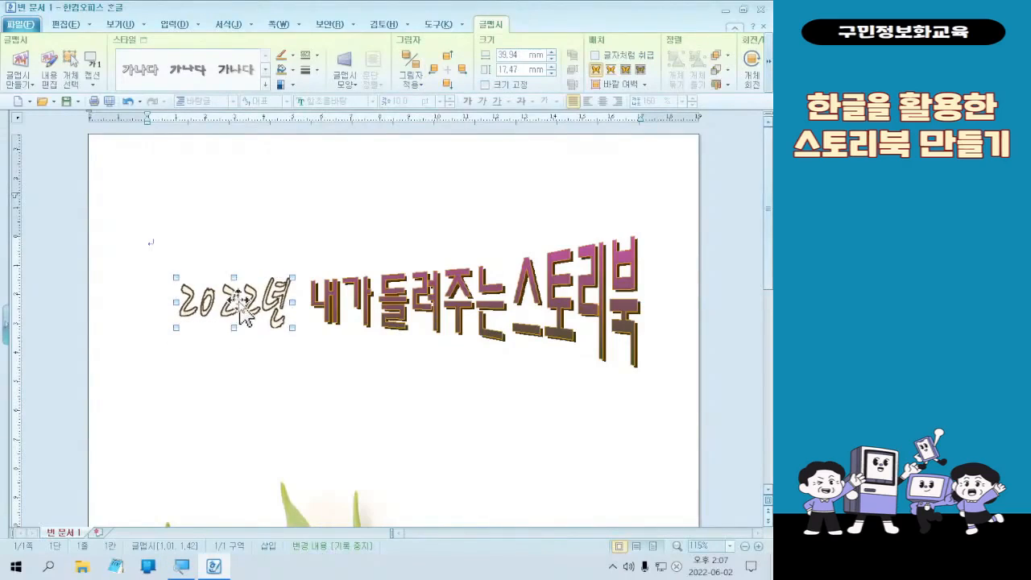
click(527, 384)
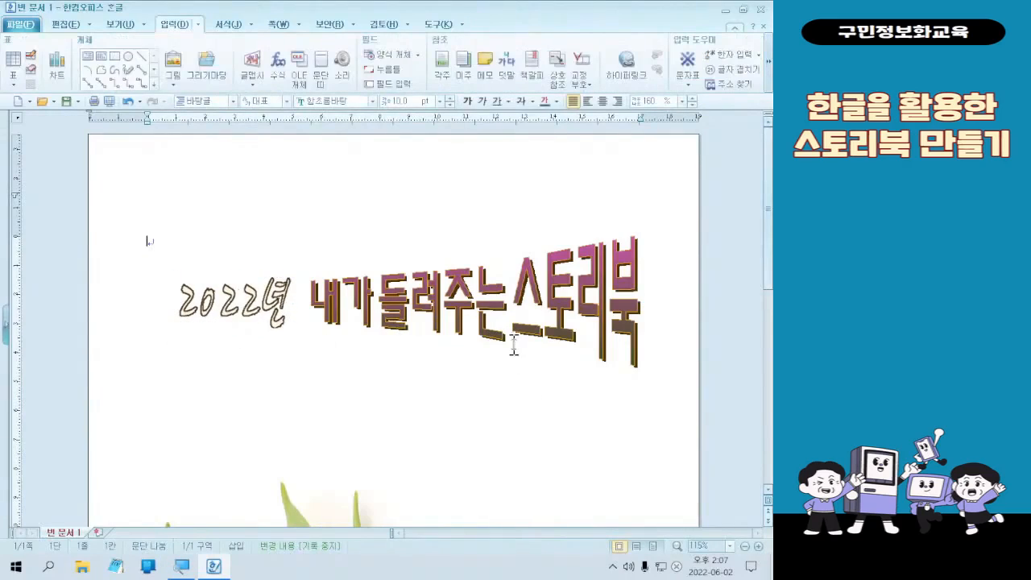
- Select the "2022년" and title WordArt objects together and nudge both about 3 mm to the left
click(492, 327)
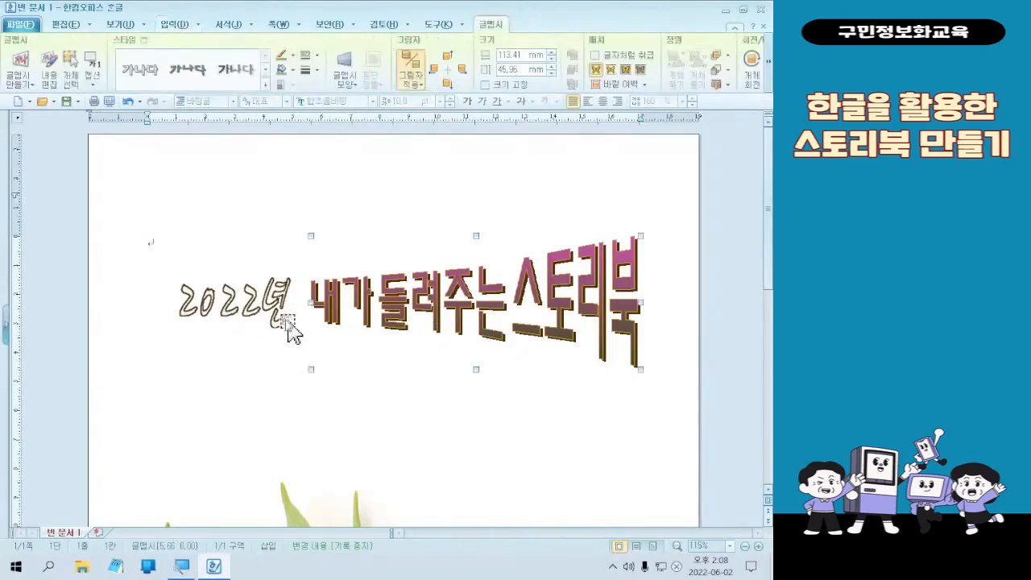
shift+click(269, 312)
double_click(486, 310)
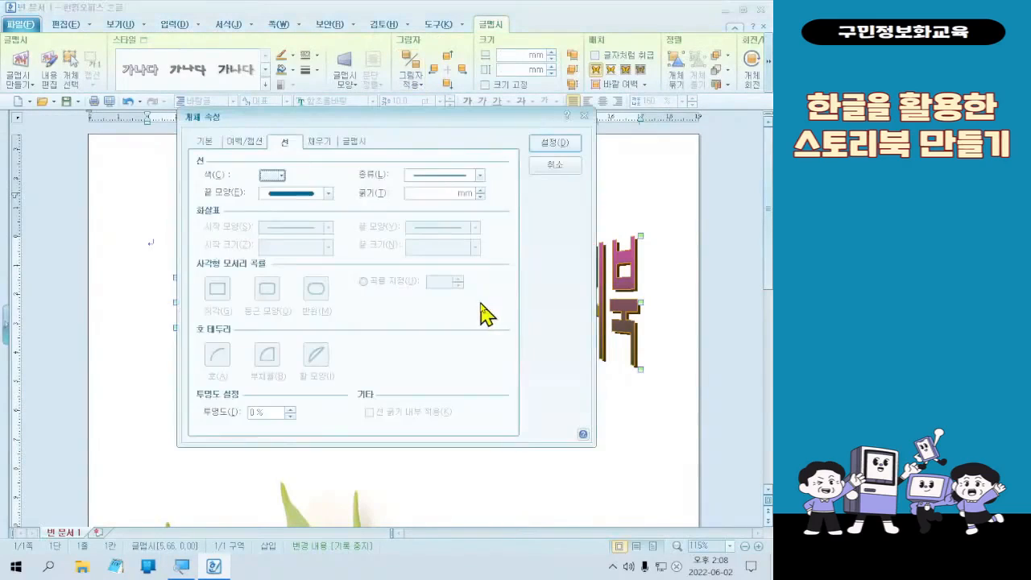
key(Escape)
key(Left)
key(Left)
key(Left)
key(Left)
key(Left)
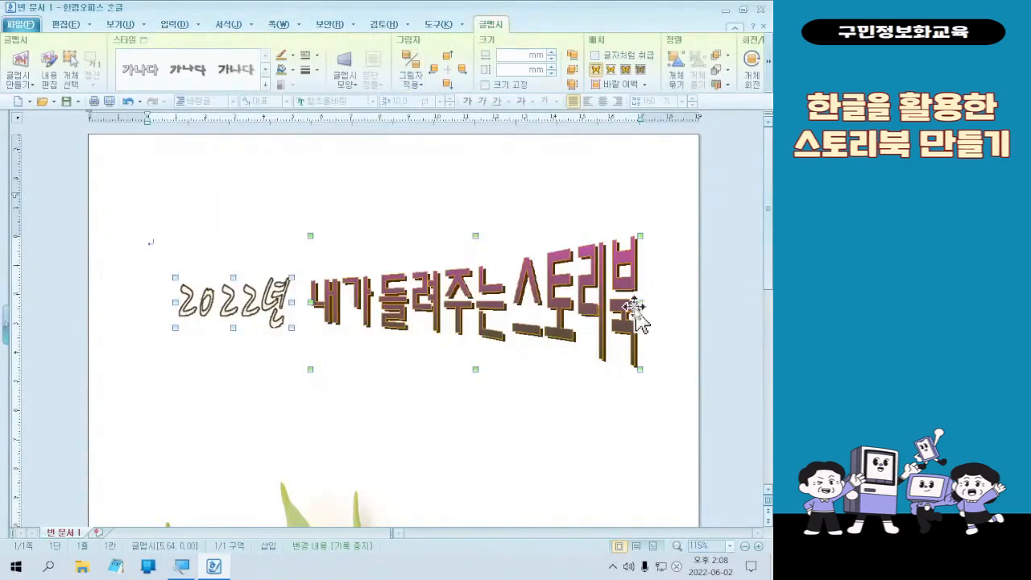
key(Left)
key(Left)
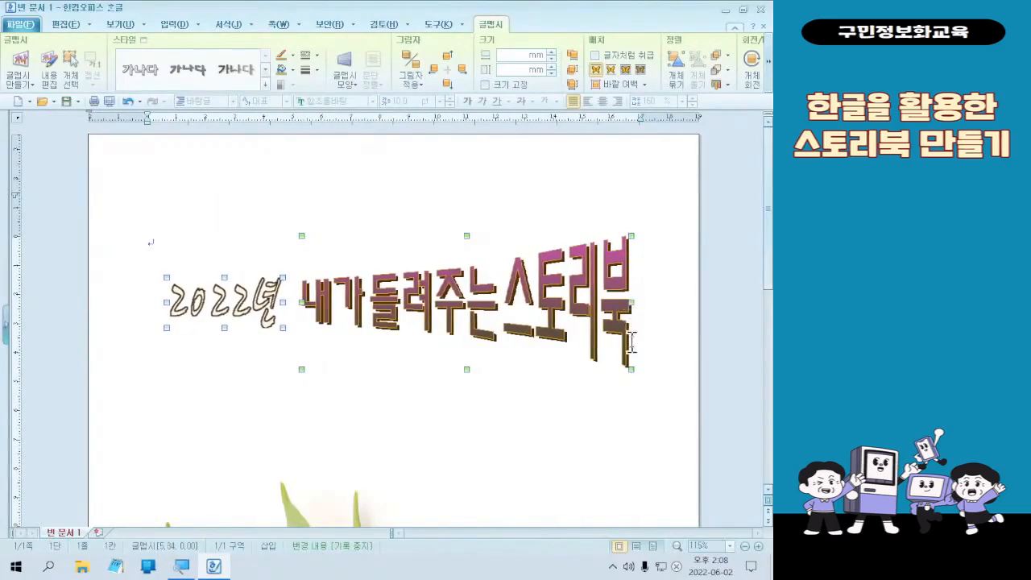
click(552, 432)
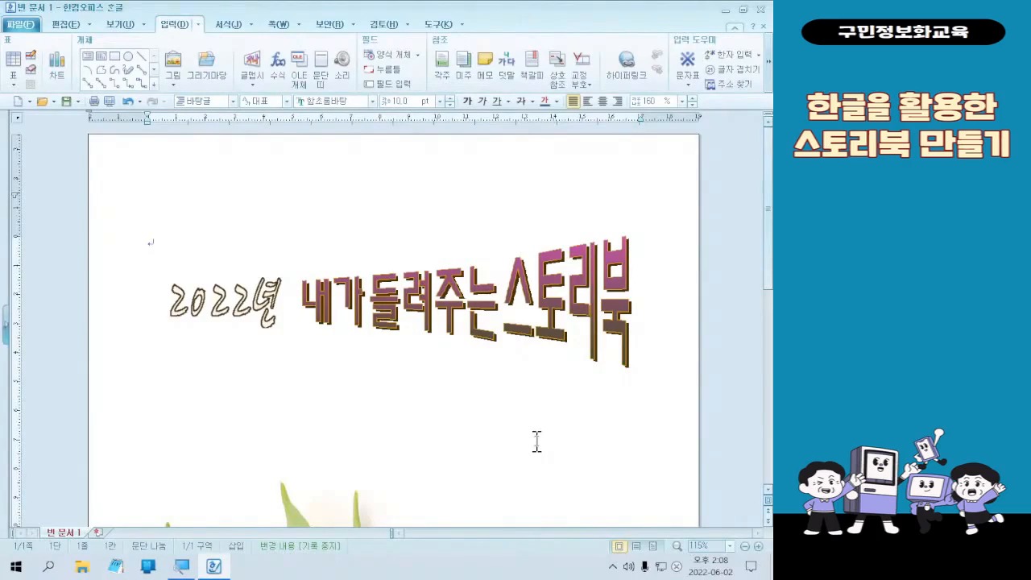
- Insert the picture 그림1 from the 1회차 folder into the document
scroll(537, 441, down, 3)
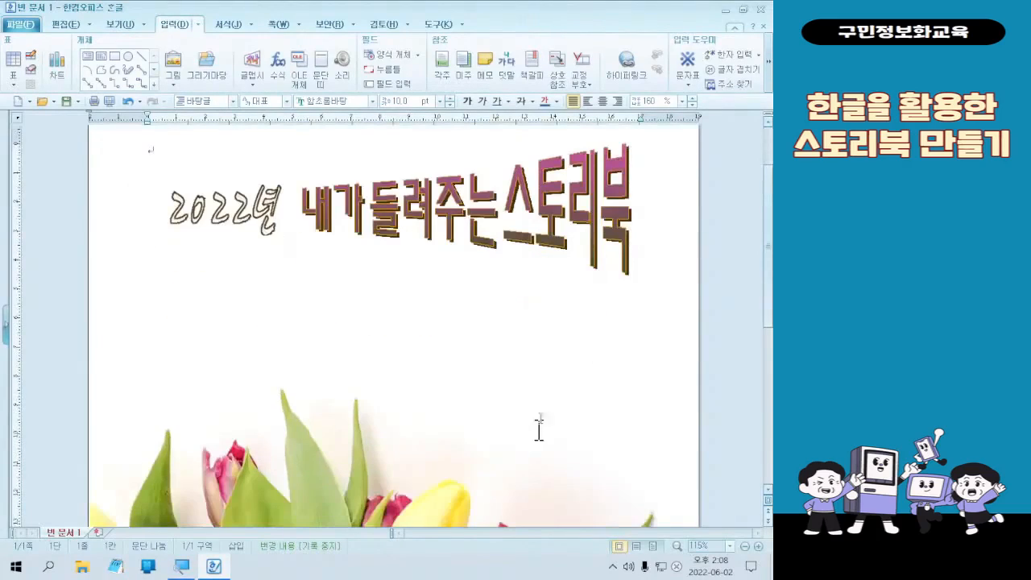
scroll(541, 430, up, 2)
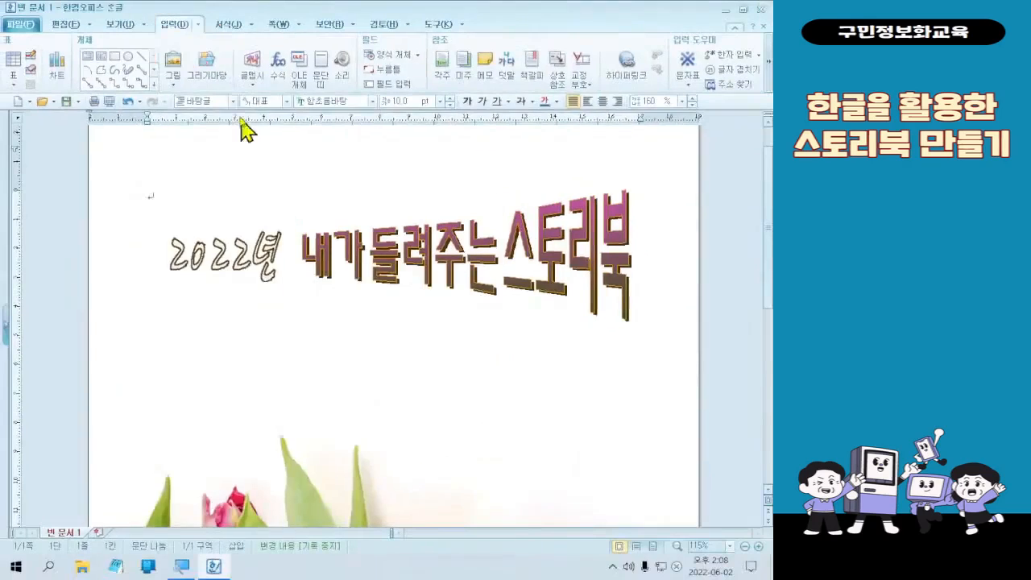
click(153, 120)
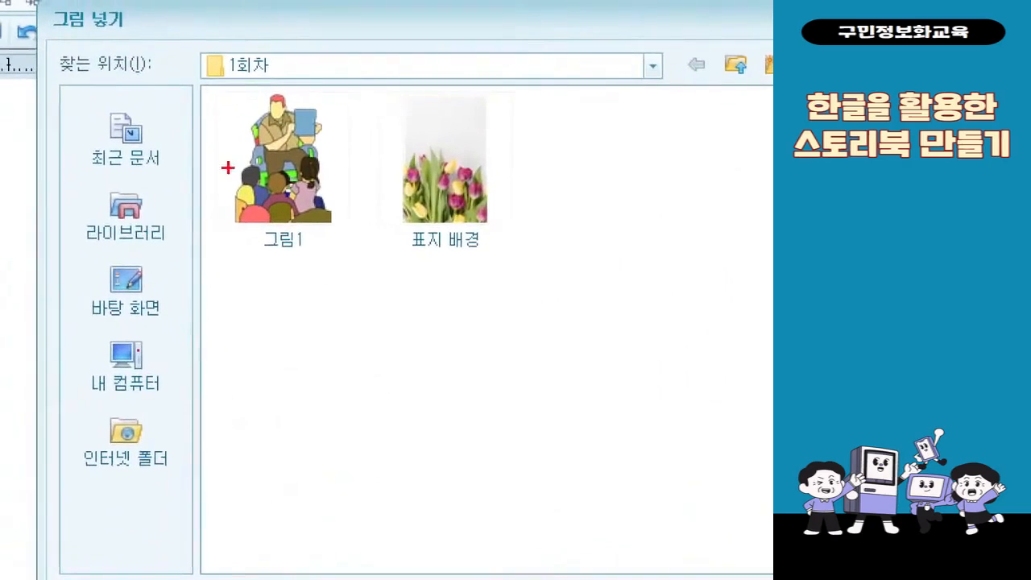
mouse_move(219, 93)
mouse_down()
mouse_move(366, 296)
mouse_move(414, 270)
mouse_up()
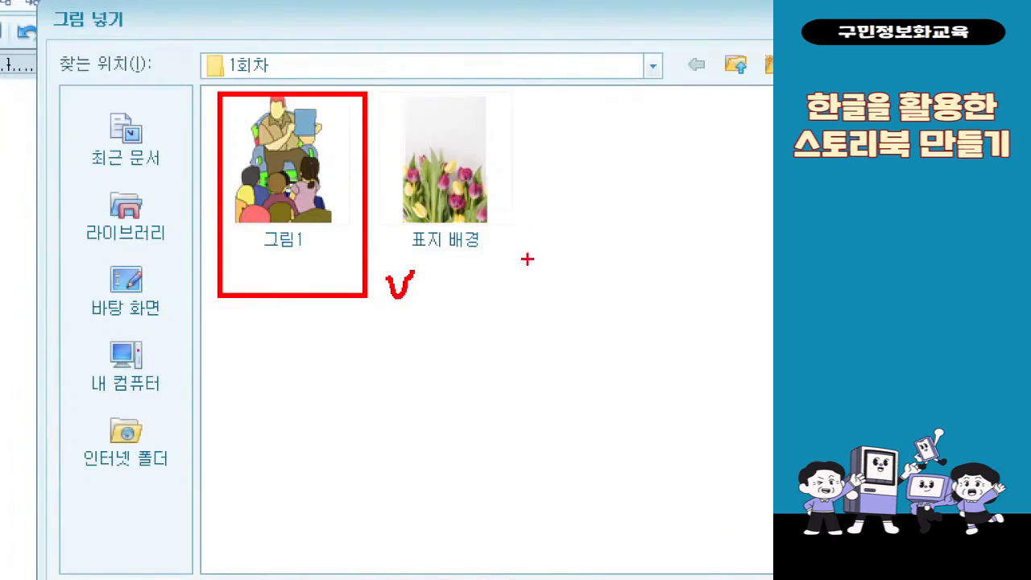
key(Escape)
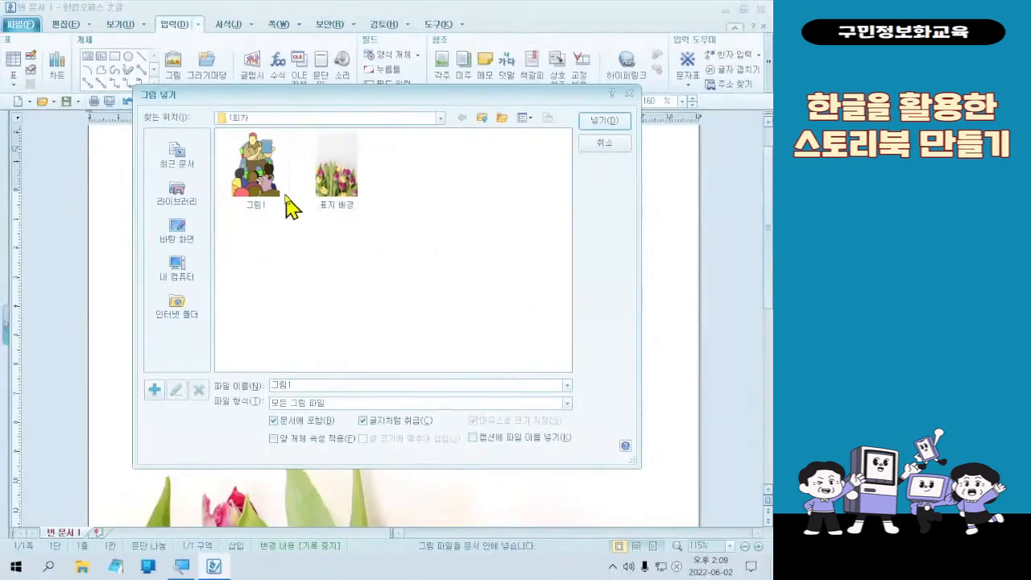
double_click(284, 192)
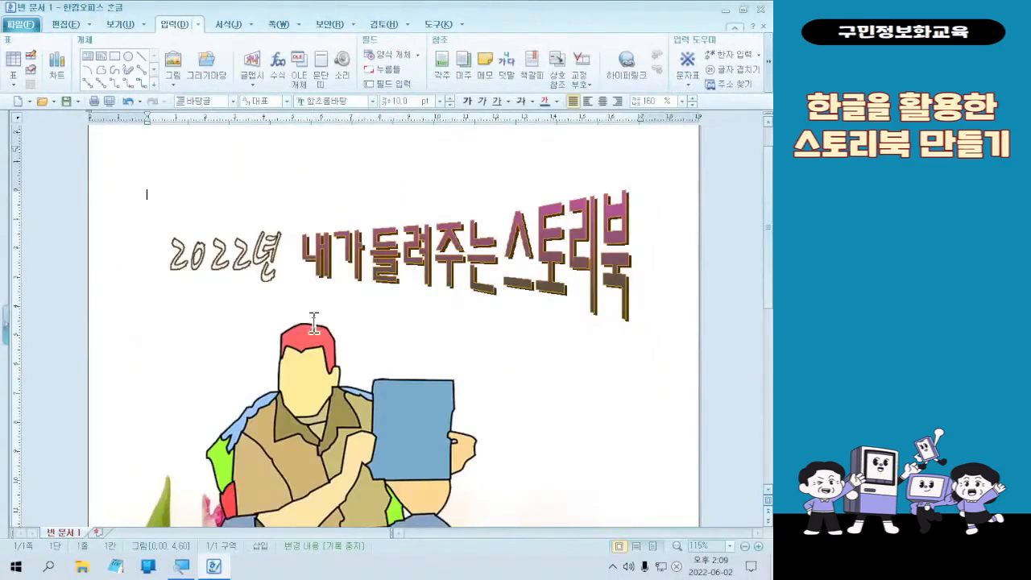
- Shrink the inserted 그림1 picture proportionally to about 44 × 59 mm
scroll(345, 311, down, 5)
click(316, 343)
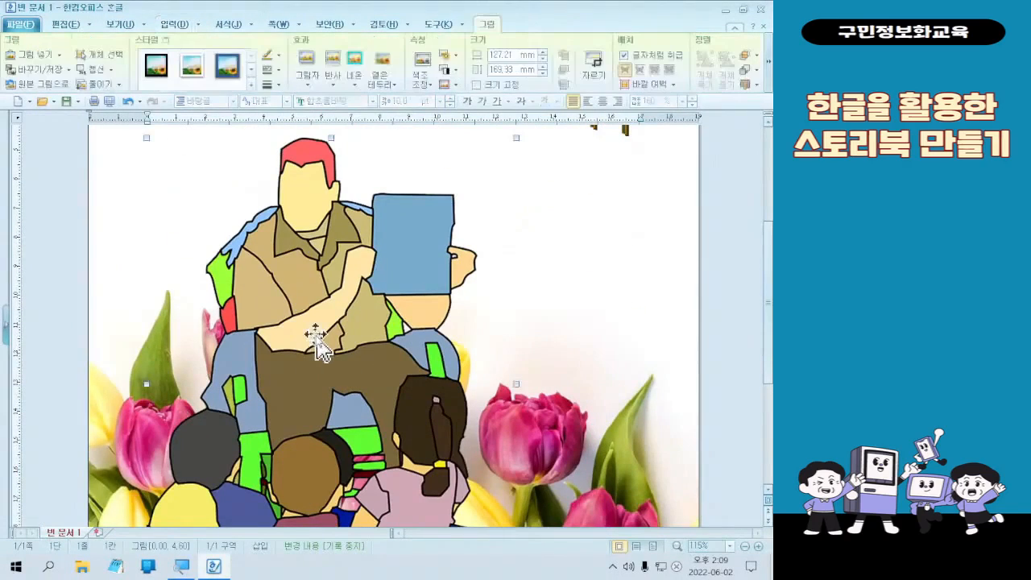
scroll(322, 341, down, 5)
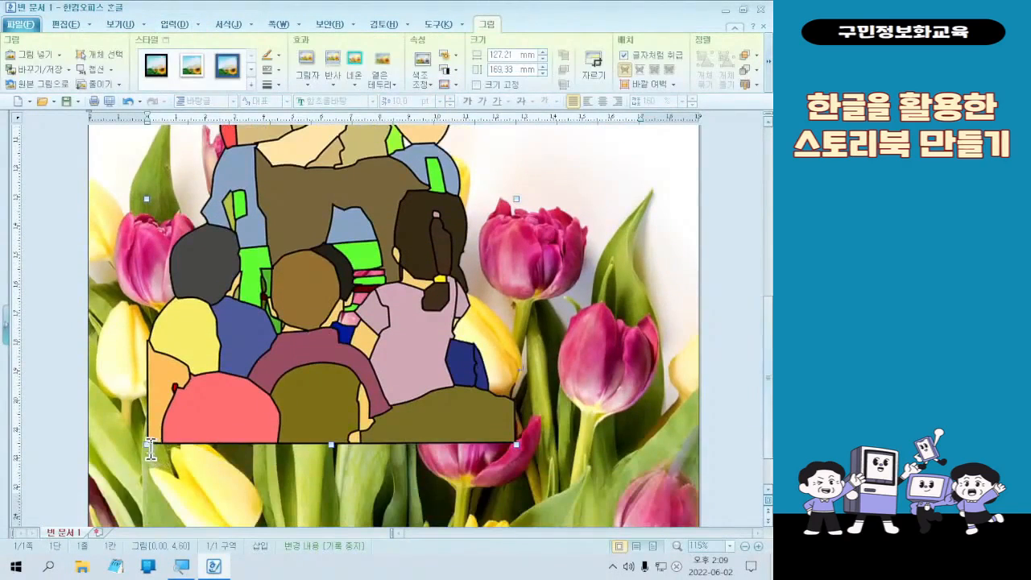
click(147, 445)
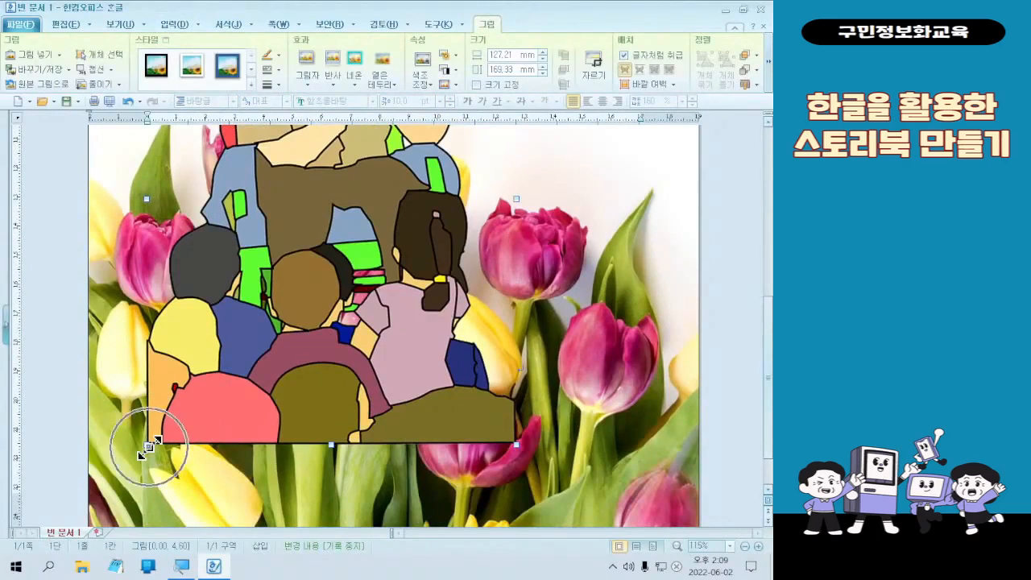
drag(147, 446, 347, 229)
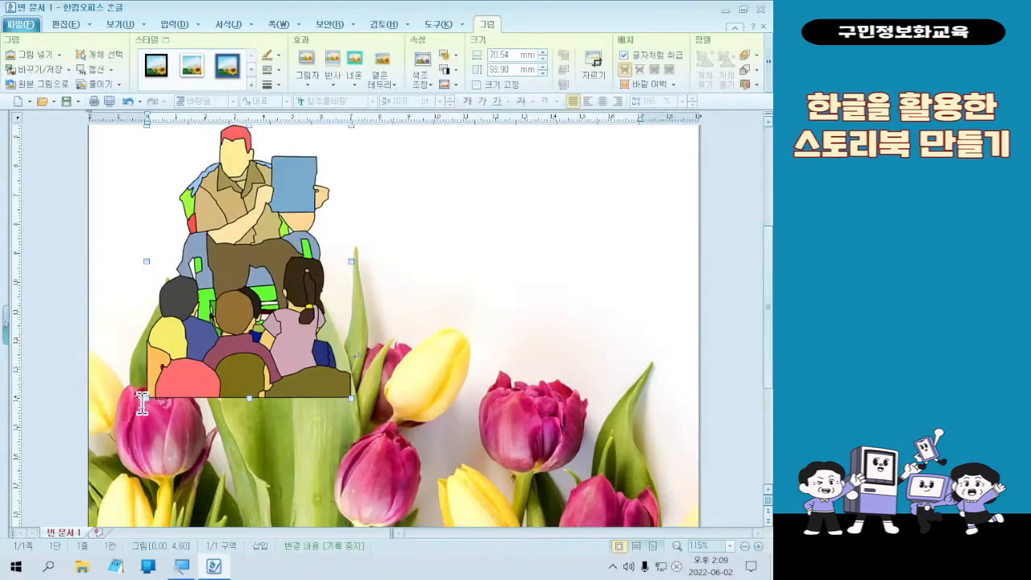
drag(139, 405, 261, 295)
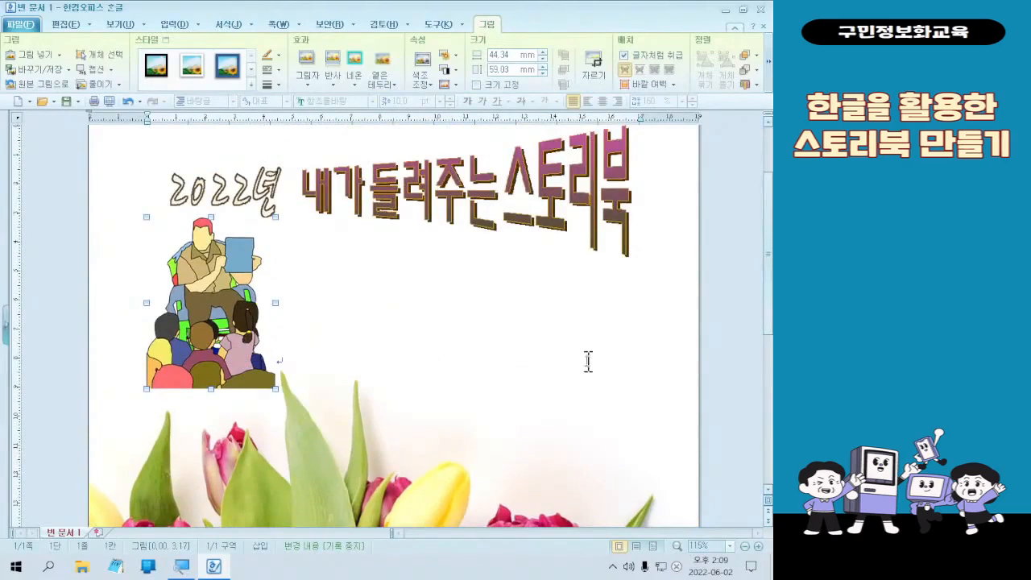
double_click(245, 366)
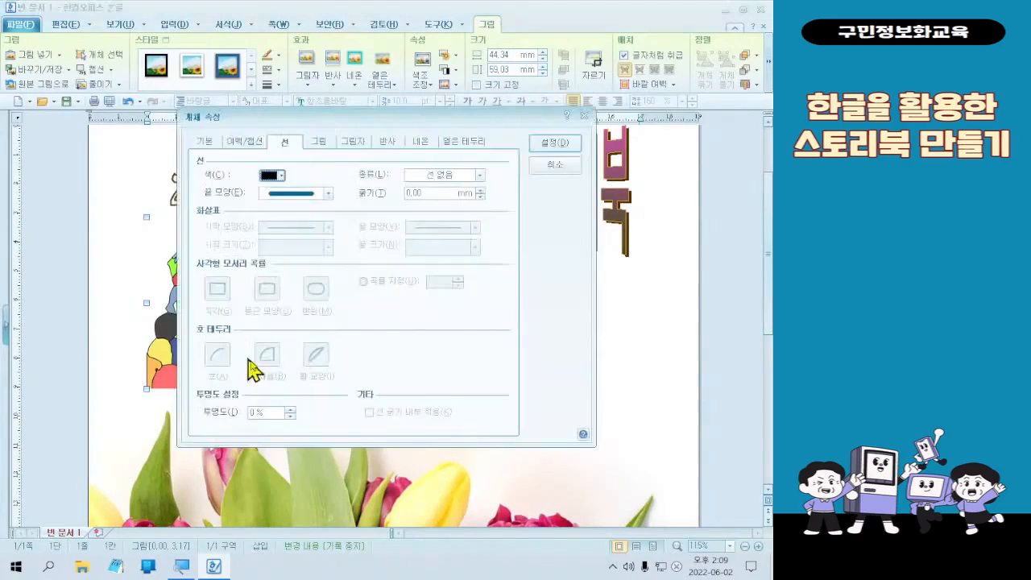
click(559, 169)
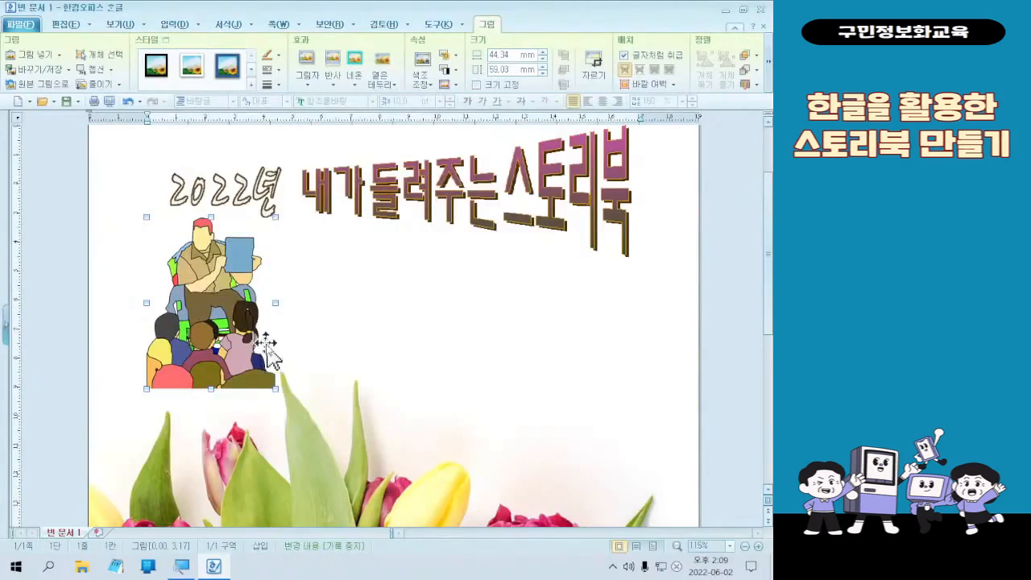
- Delete the picture and reinsert 그림1 with 글자처럼 취급 turned off, drawn about 44 × 58 mm below the titles
key(Delete)
click(173, 64)
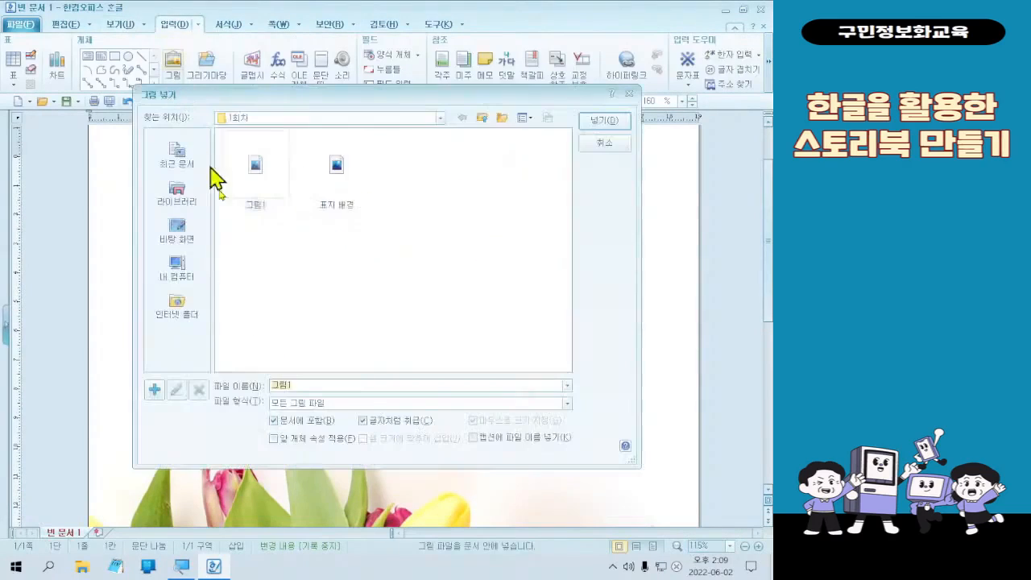
click(373, 423)
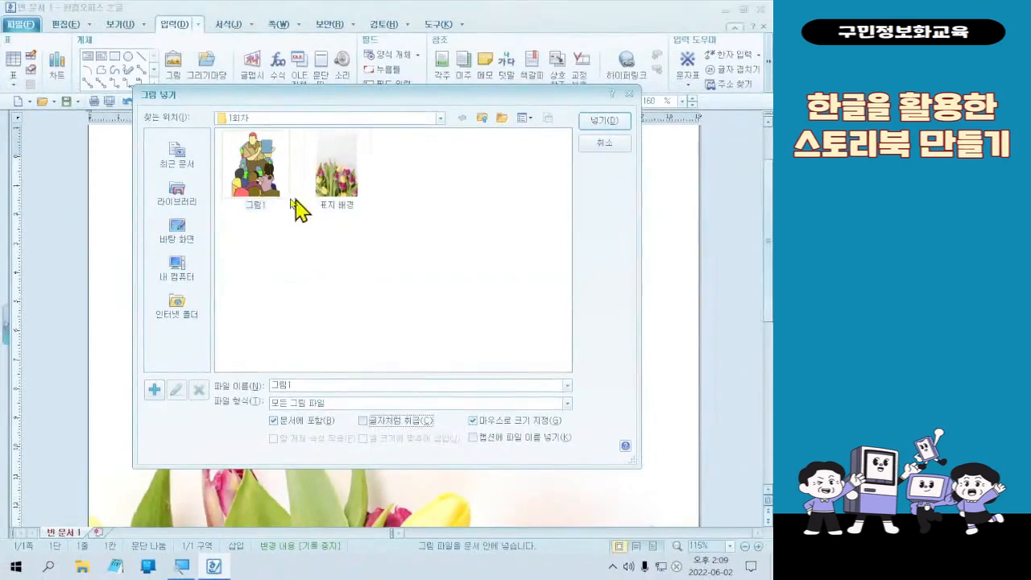
double_click(270, 202)
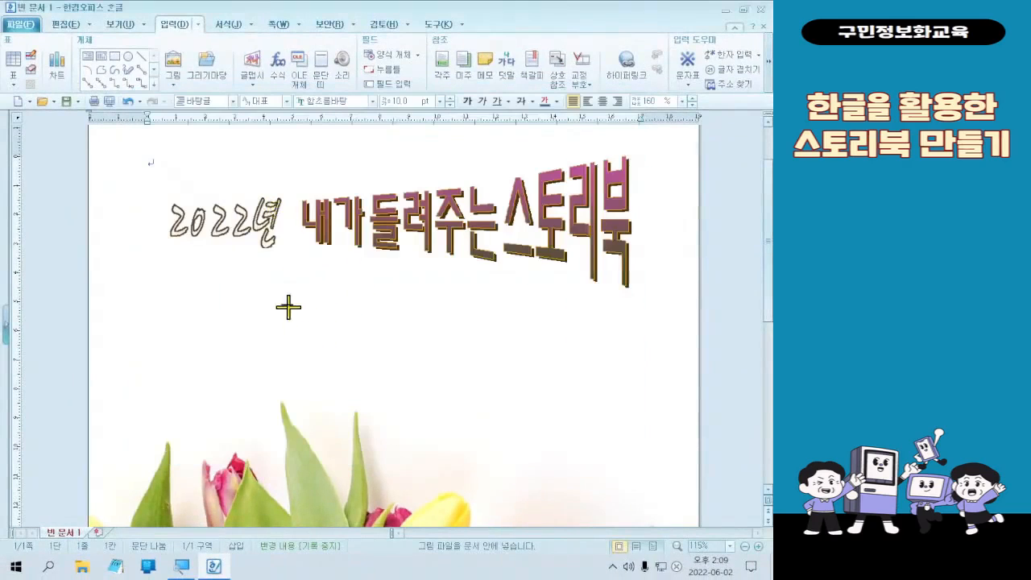
drag(288, 307, 417, 470)
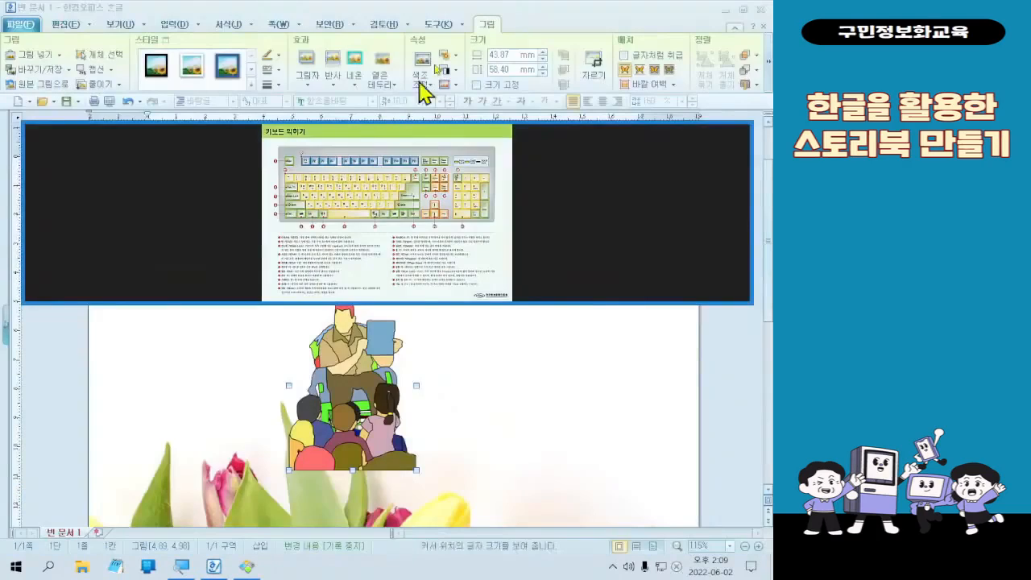
- Switch to the keyboard diagram in the image viewer, examine where the Delete key is located, and return to the storybook document
double_click(435, 132)
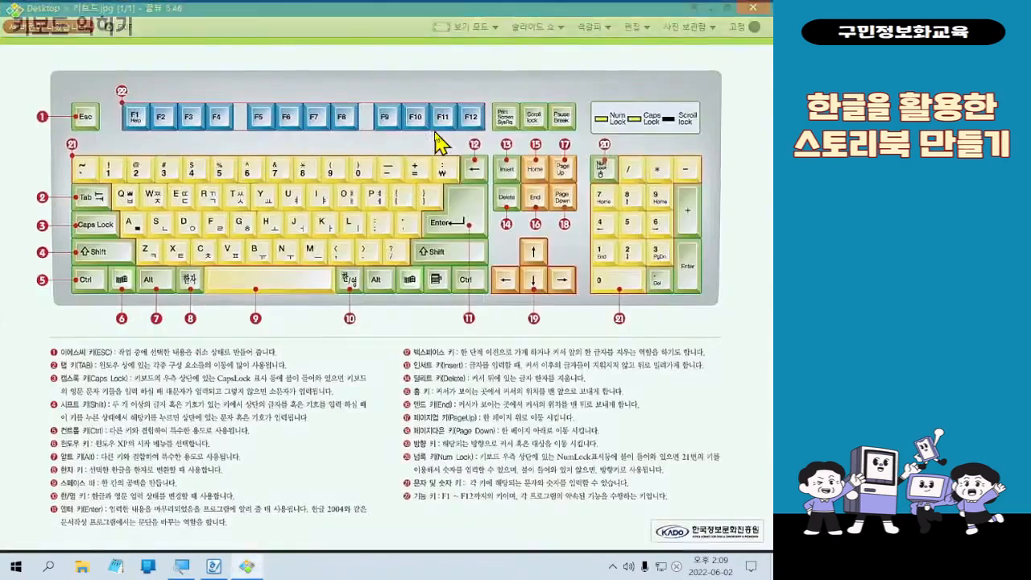
scroll(686, 166, up, 4)
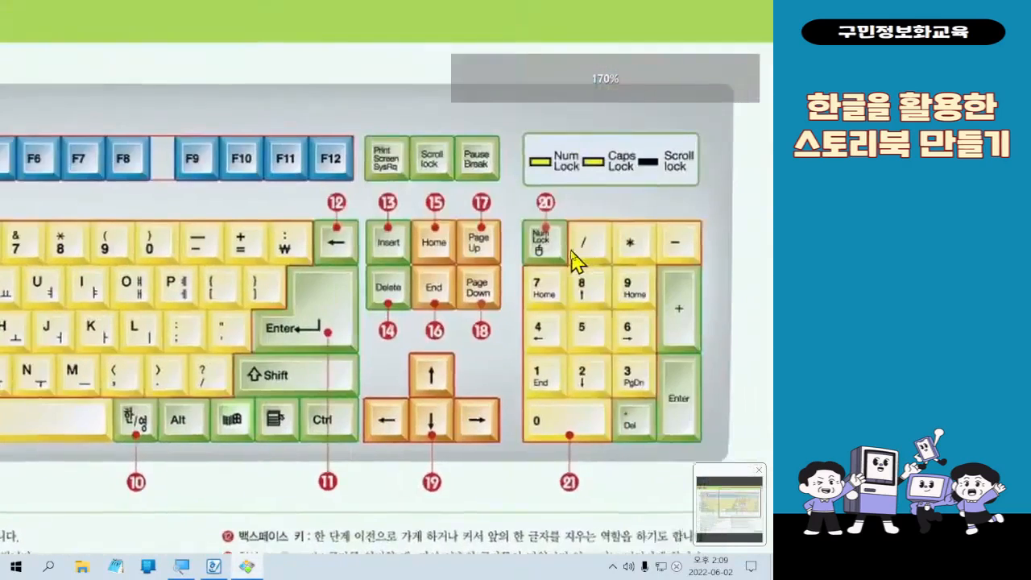
scroll(576, 259, up, 5)
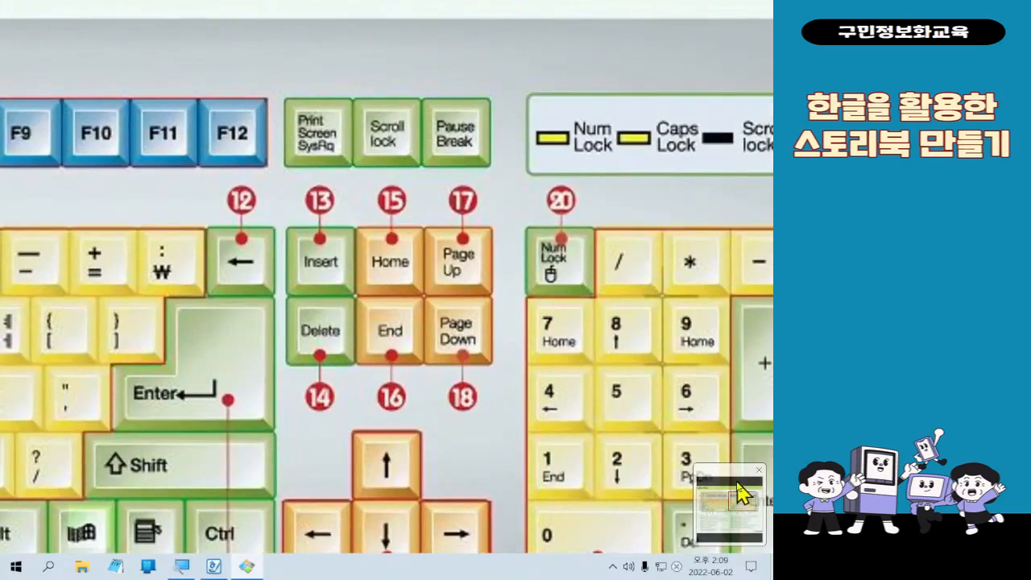
click(758, 470)
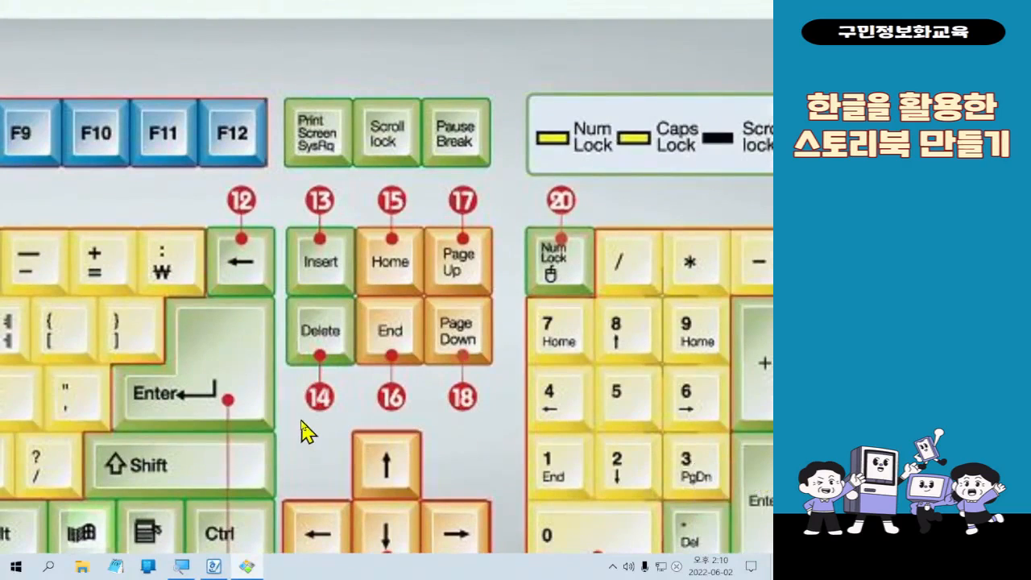
drag(268, 293, 355, 400)
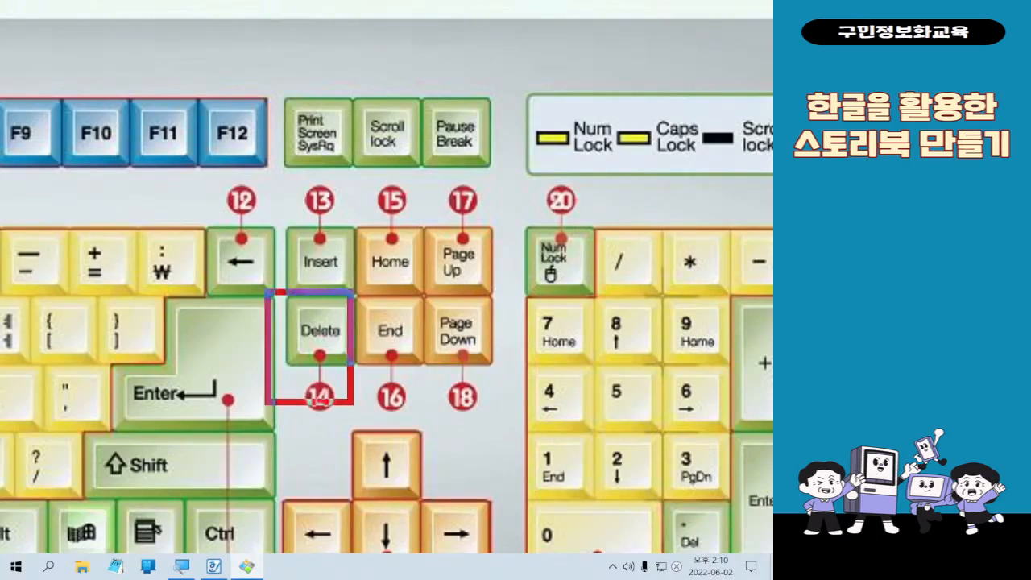
mouse_move(314, 256)
mouse_down()
mouse_move(335, 286)
mouse_move(366, 250)
mouse_up()
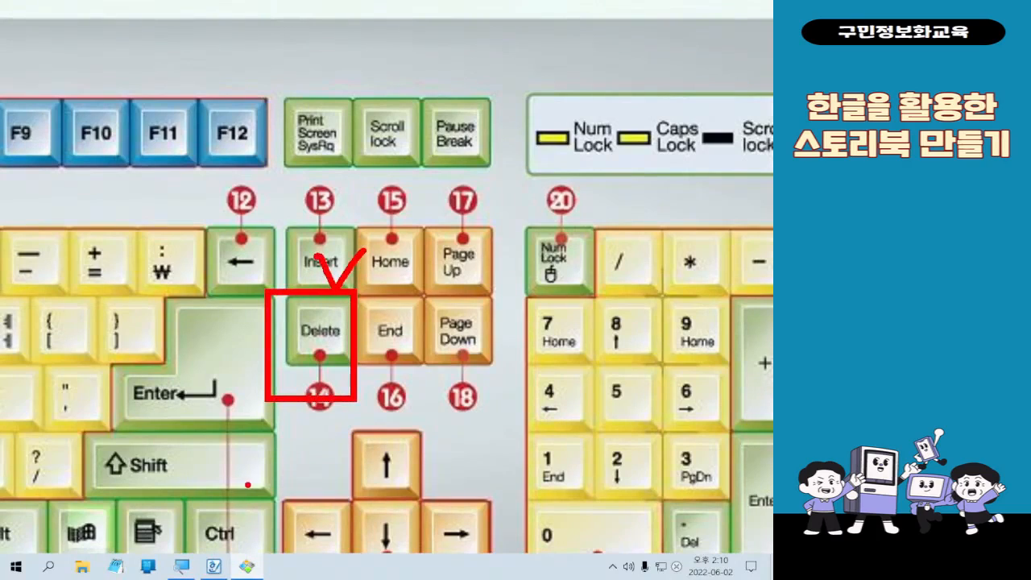
key(Escape)
click(705, 9)
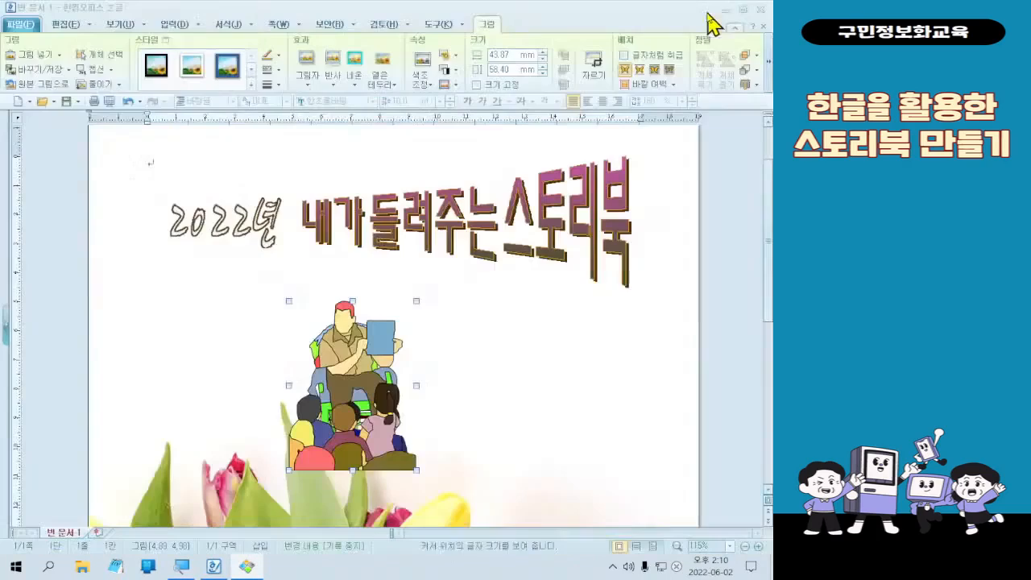
- Delete the picture, reinsert 그림1 below the word 스토리북 in the title, and shrink it to about 39 × 52 mm
key(Delete)
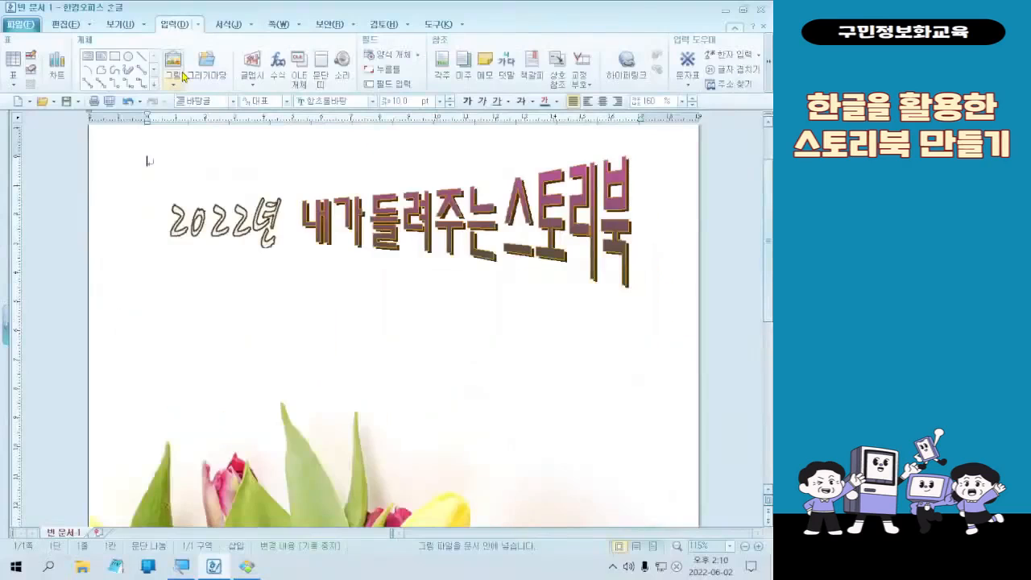
click(184, 75)
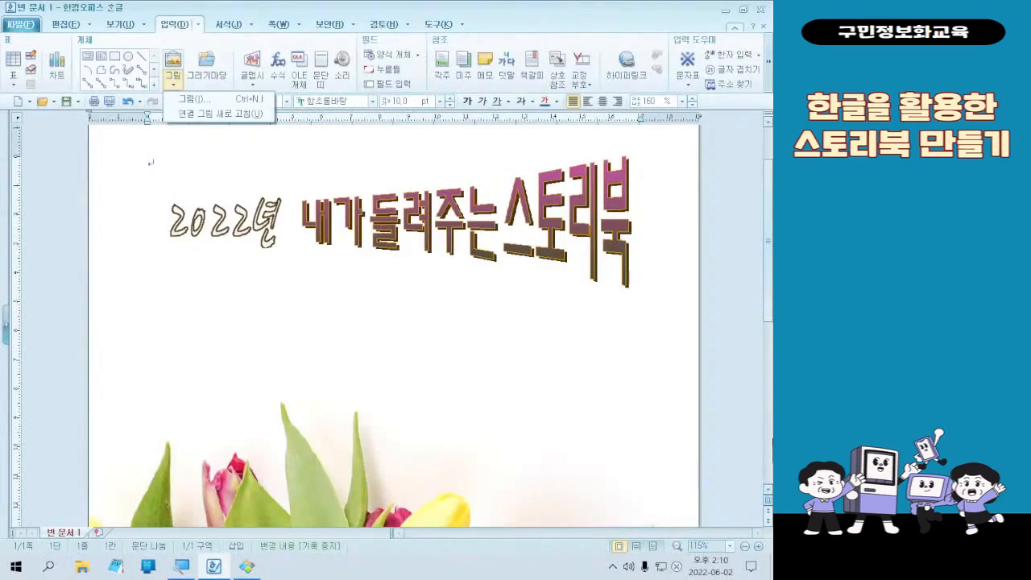
click(170, 73)
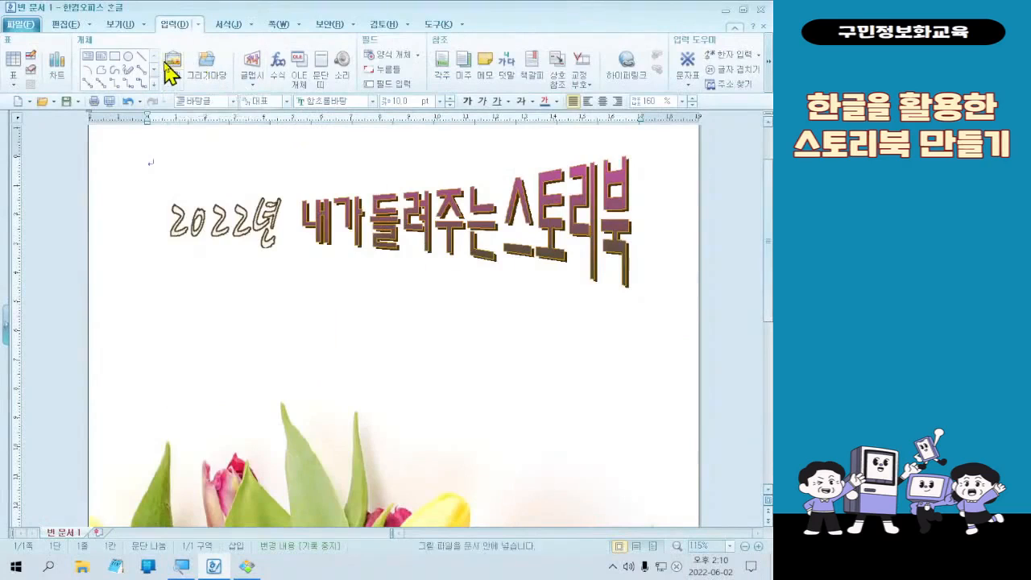
click(167, 65)
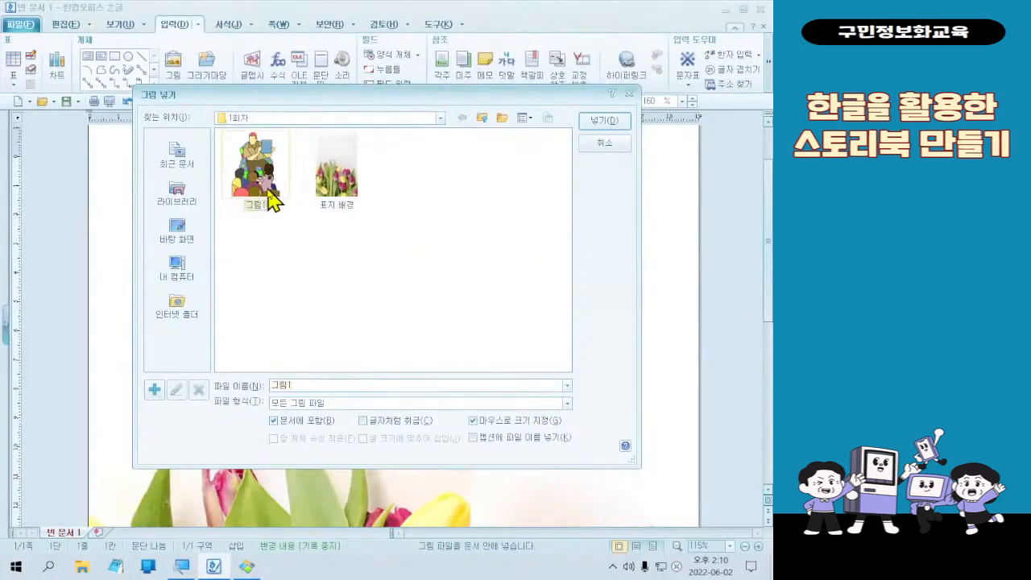
double_click(291, 258)
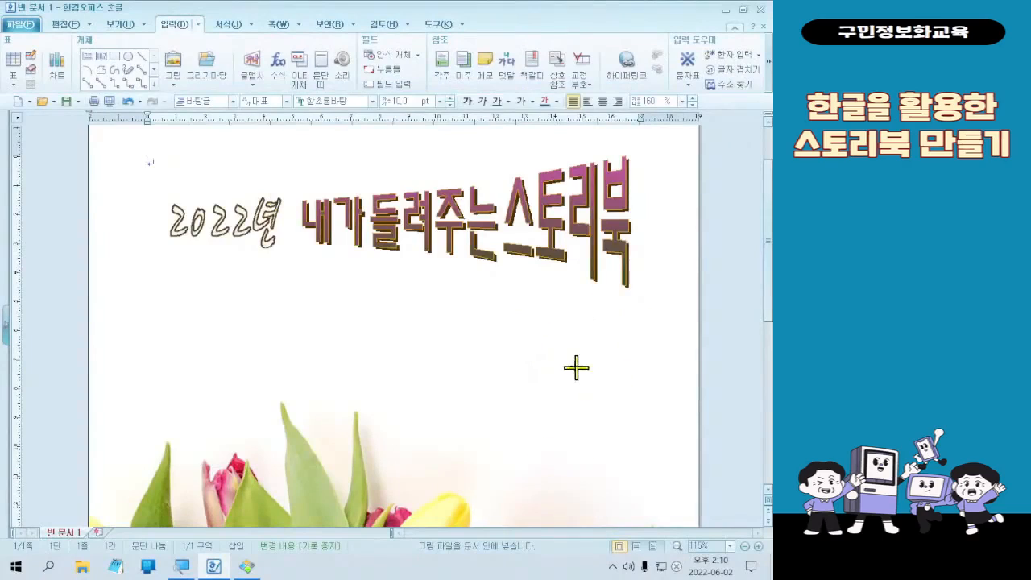
click(638, 446)
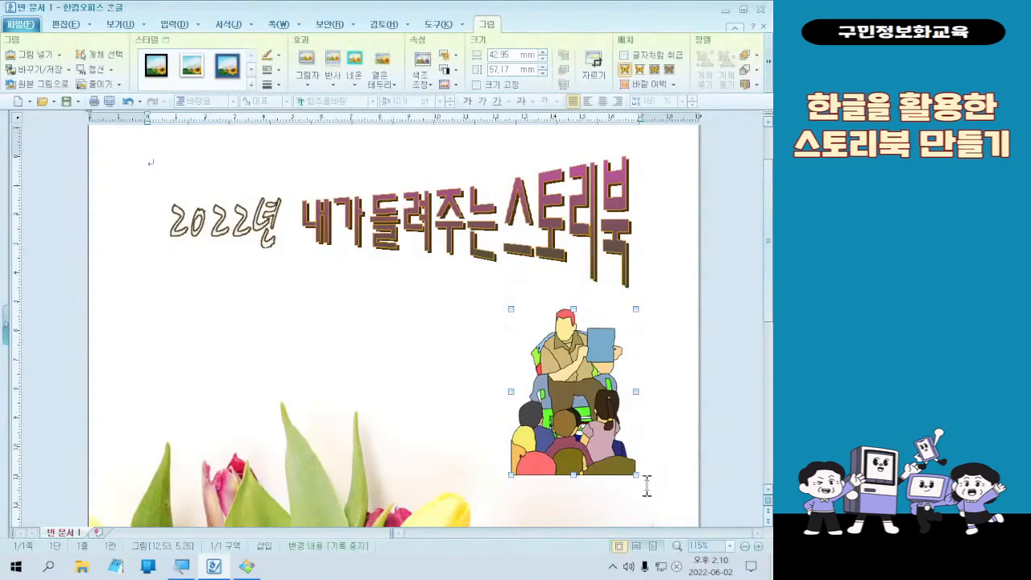
drag(636, 475, 601, 435)
click(485, 516)
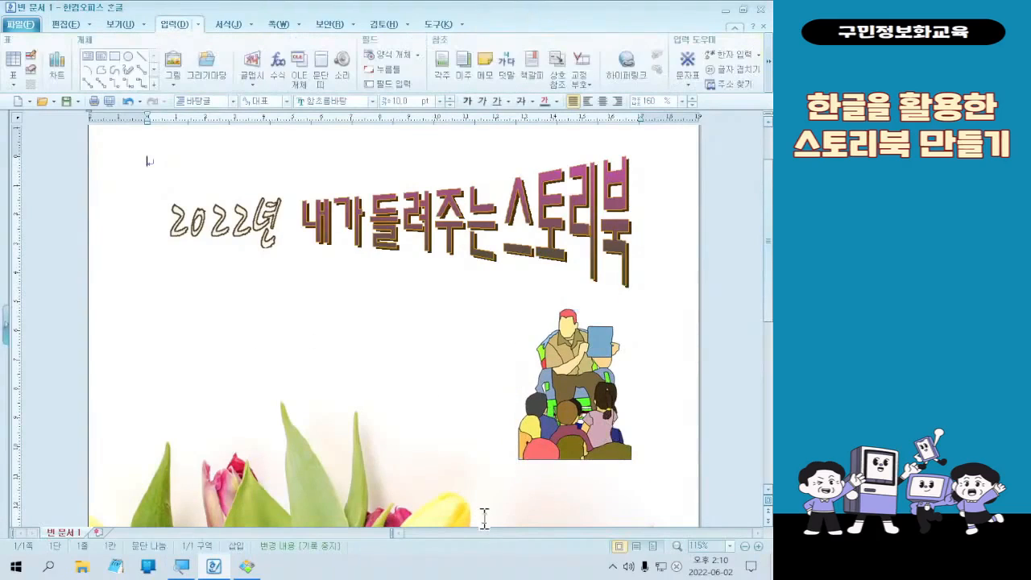
key(alt+d)
key(Escape)
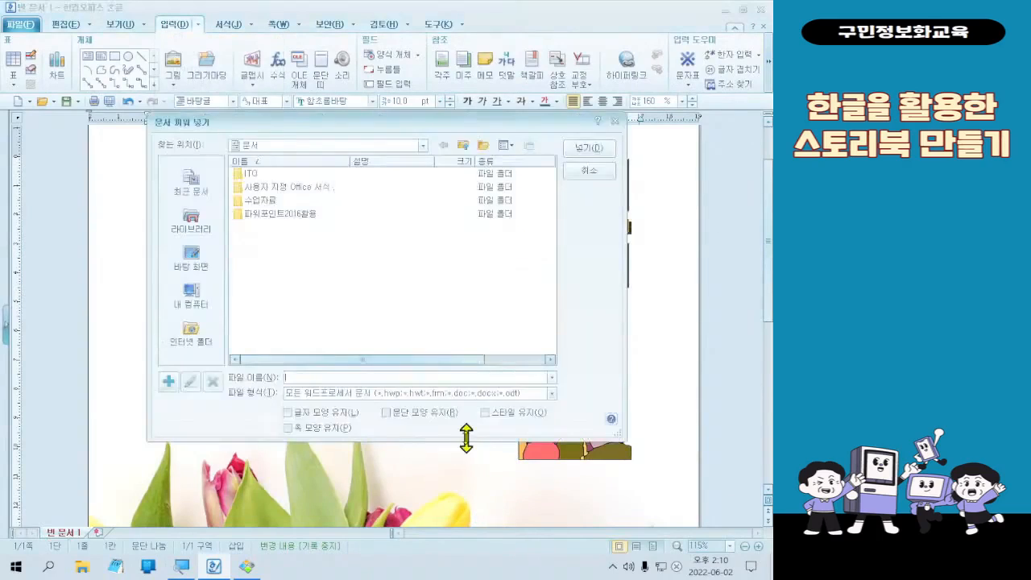
key(Escape)
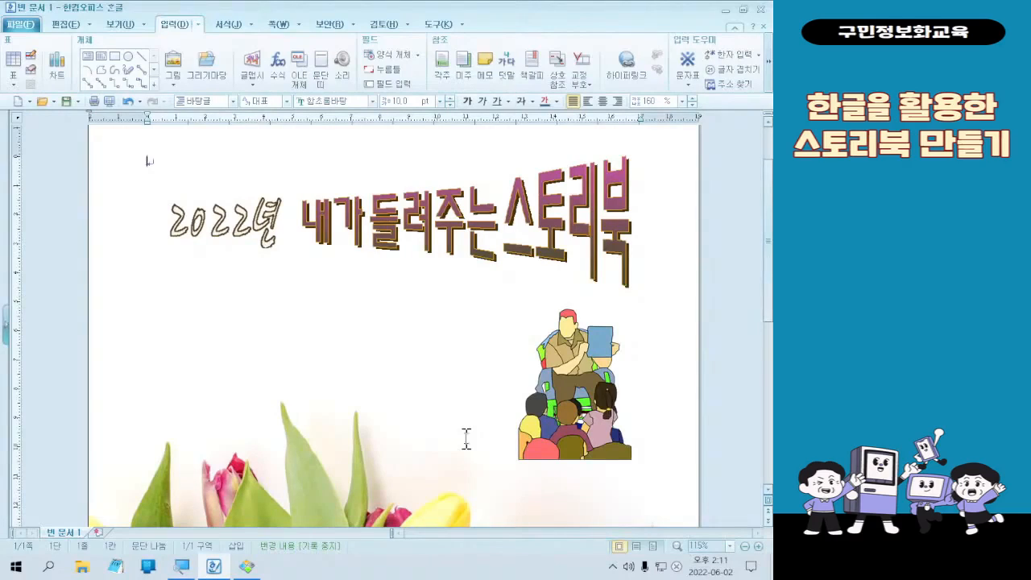
key(alt+d)
key(o)
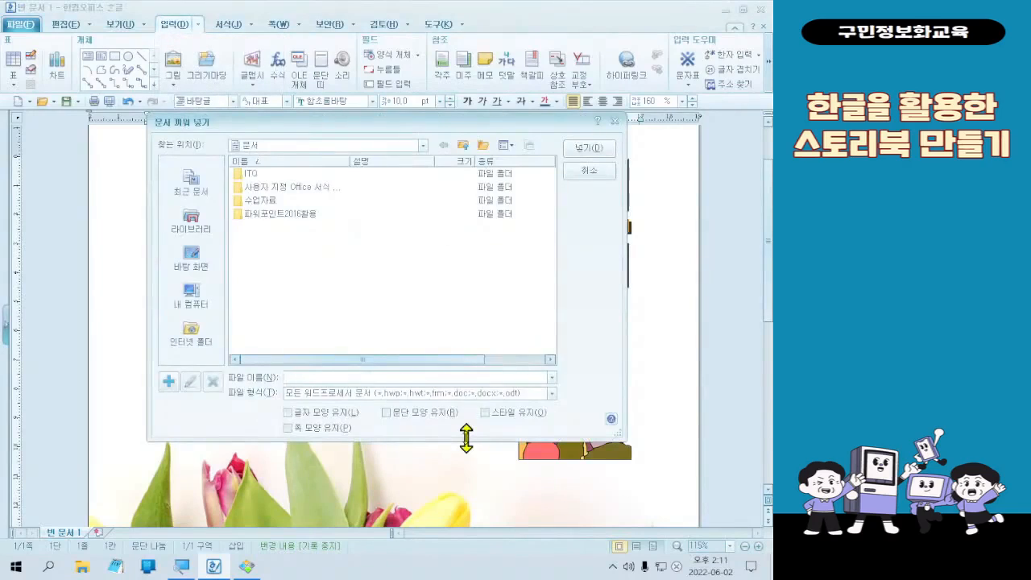
key(Escape)
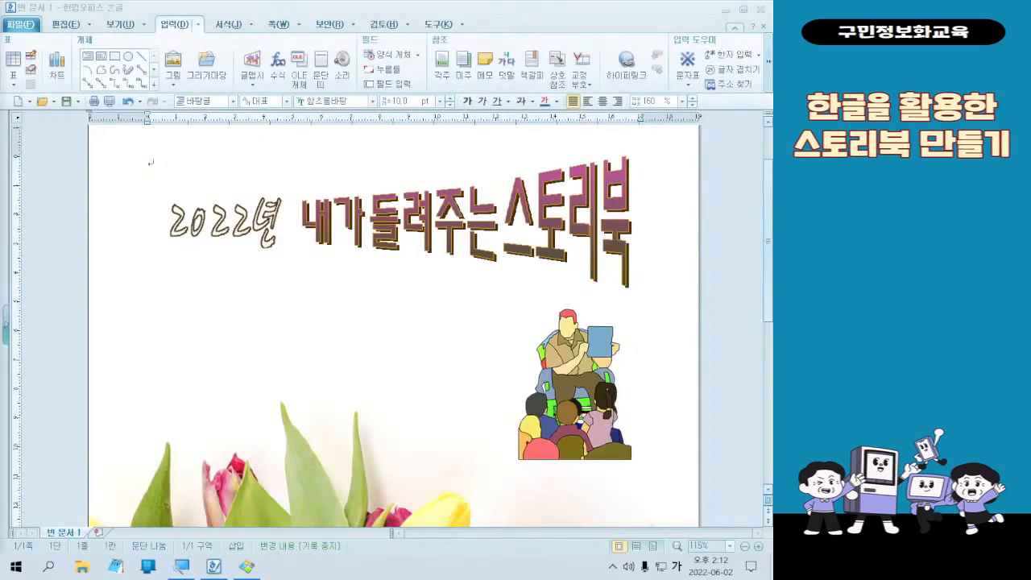
- Turn off 반사 없음 for the 그림1 picture and apply the first reflection preset with 35% size and 0.0 pt distance
double_click(574, 412)
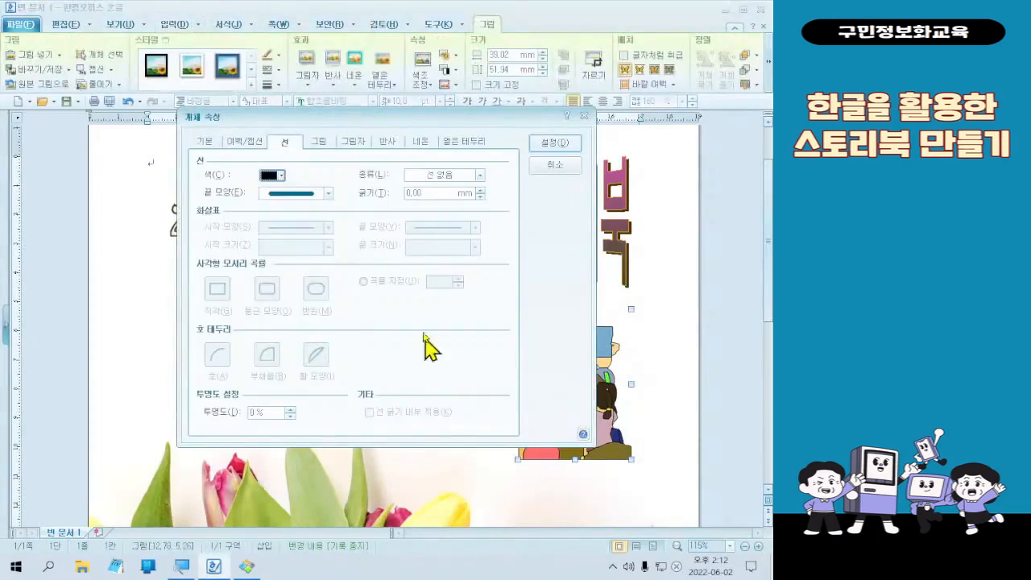
click(320, 142)
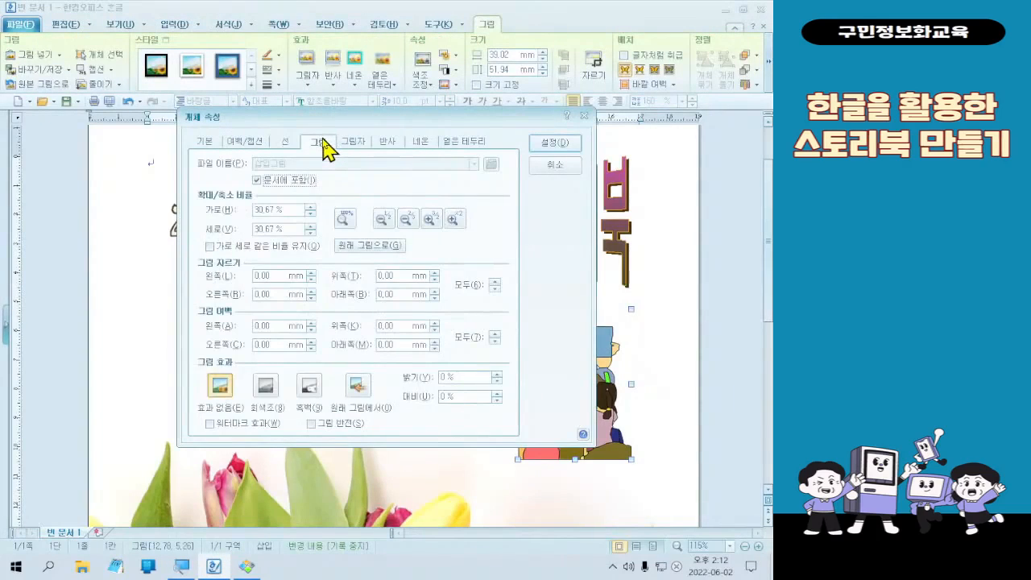
click(385, 147)
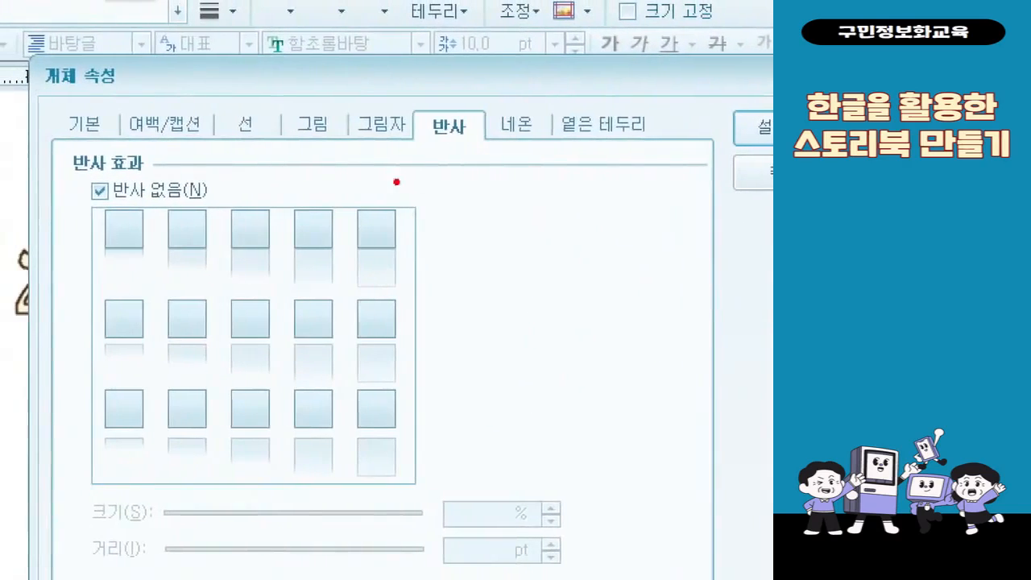
drag(482, 147, 485, 149)
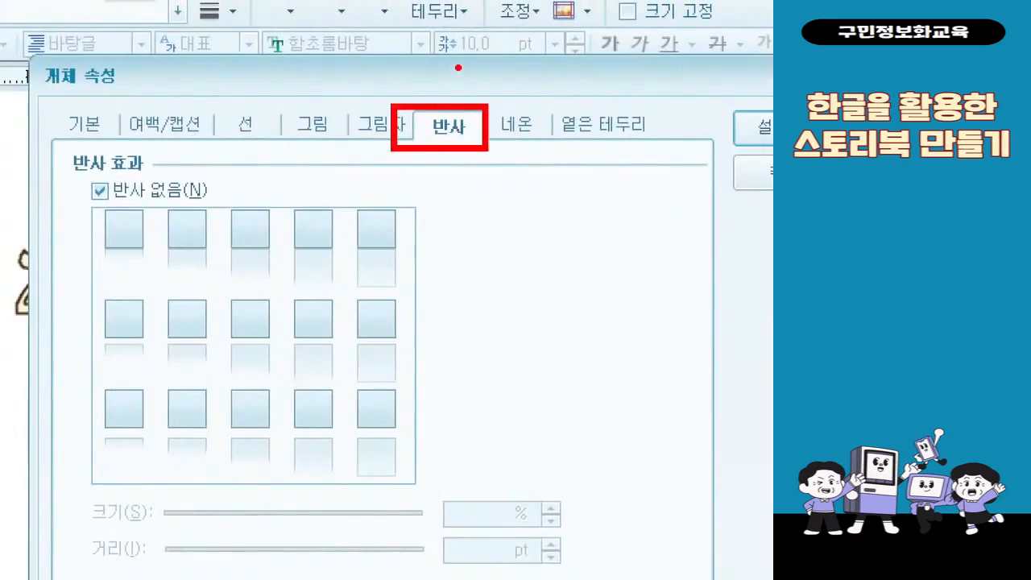
drag(459, 68, 485, 69)
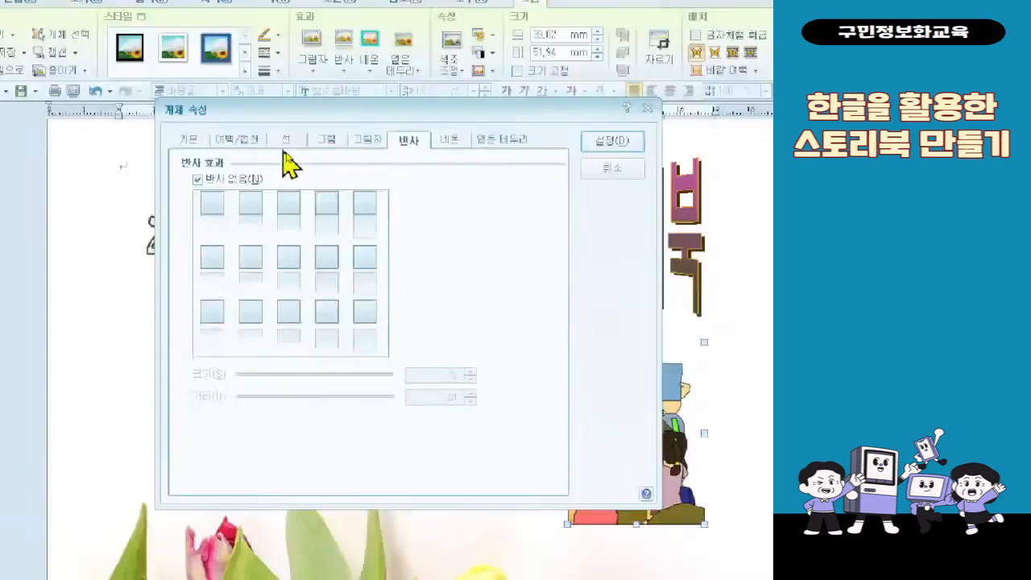
click(246, 180)
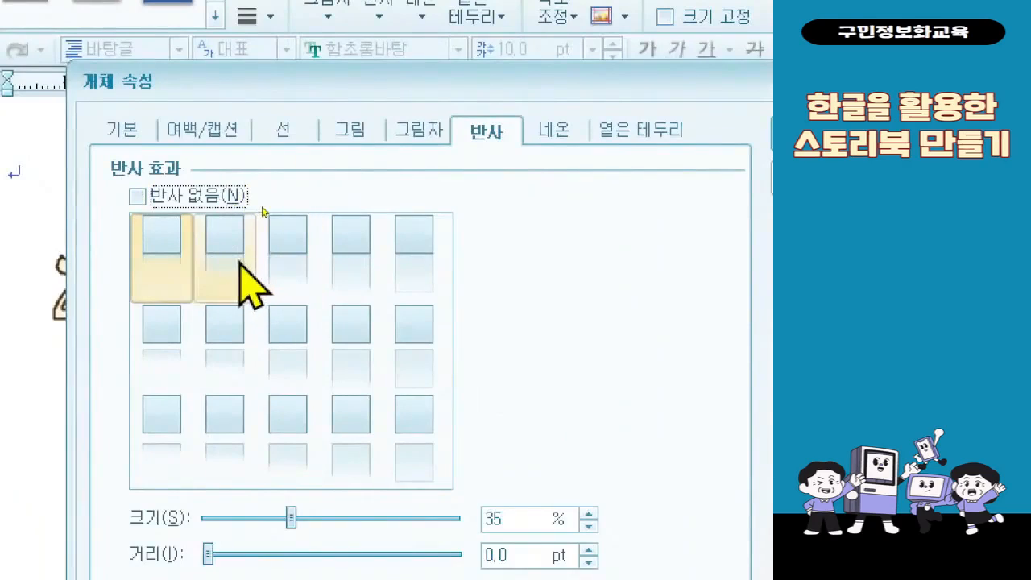
click(176, 267)
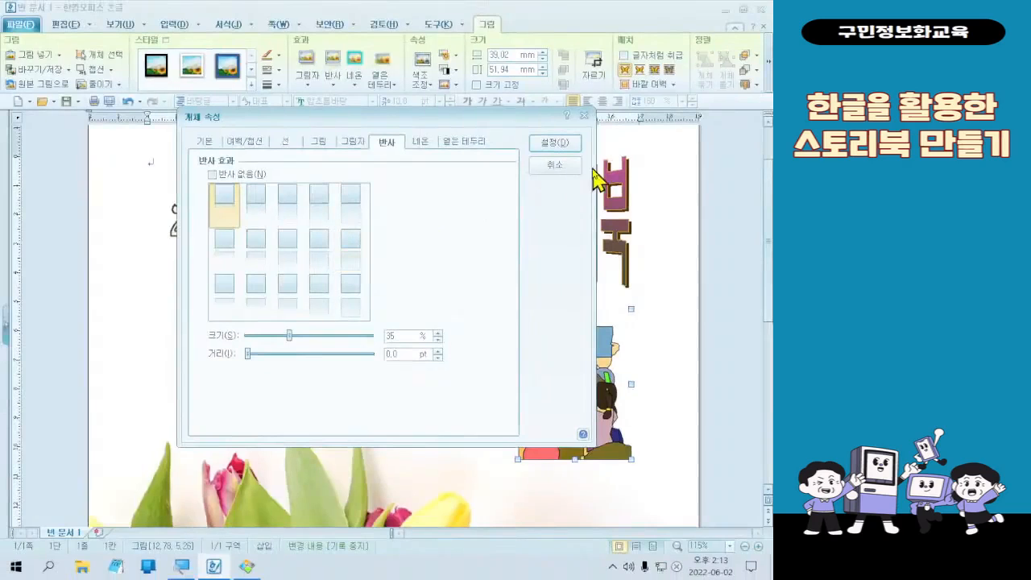
click(814, 130)
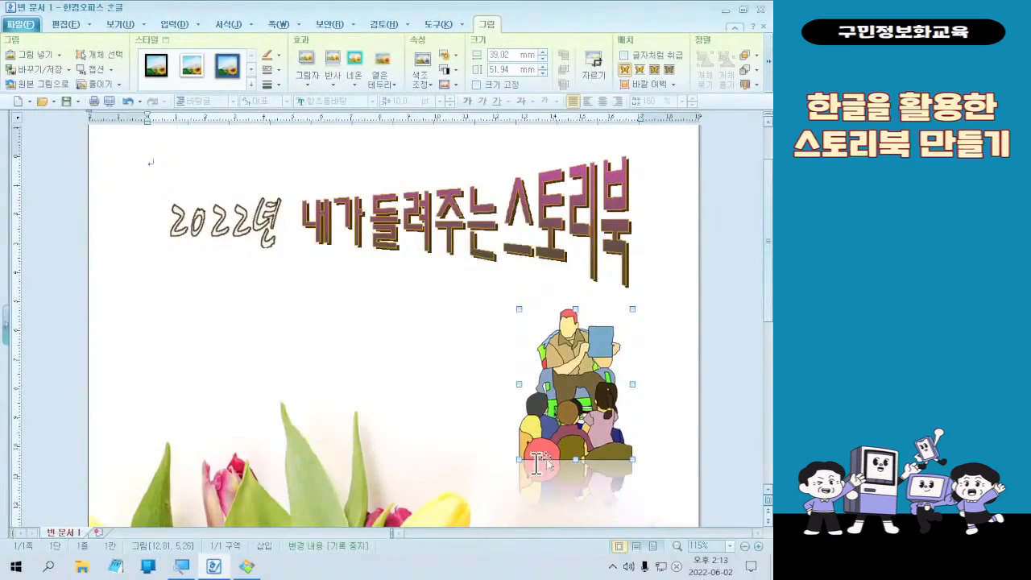
- Draw a horizontal text box about 48 × 10 mm beside the storytelling picture, just above the yellow tulip
scroll(564, 464, down, 1)
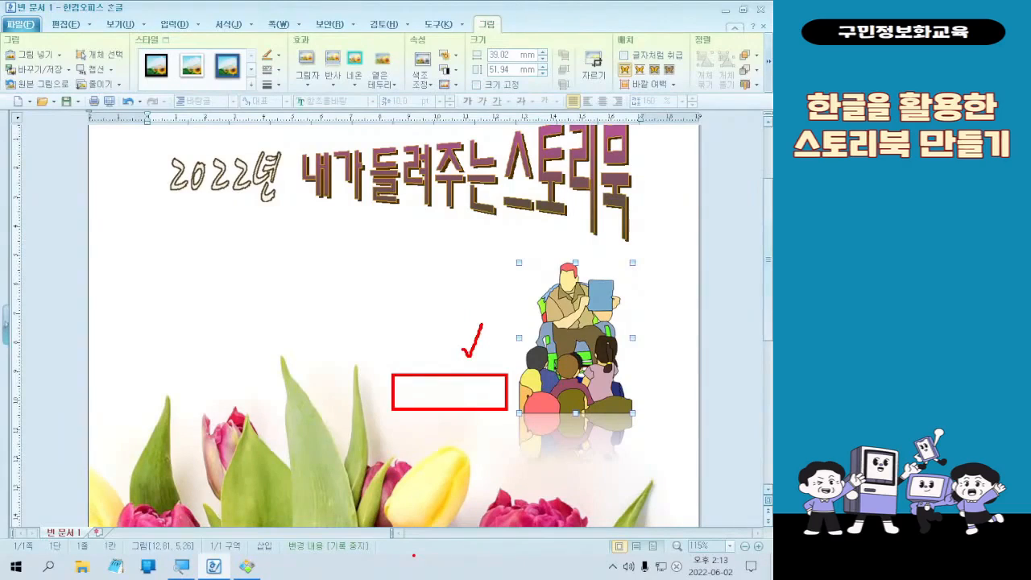
click(475, 330)
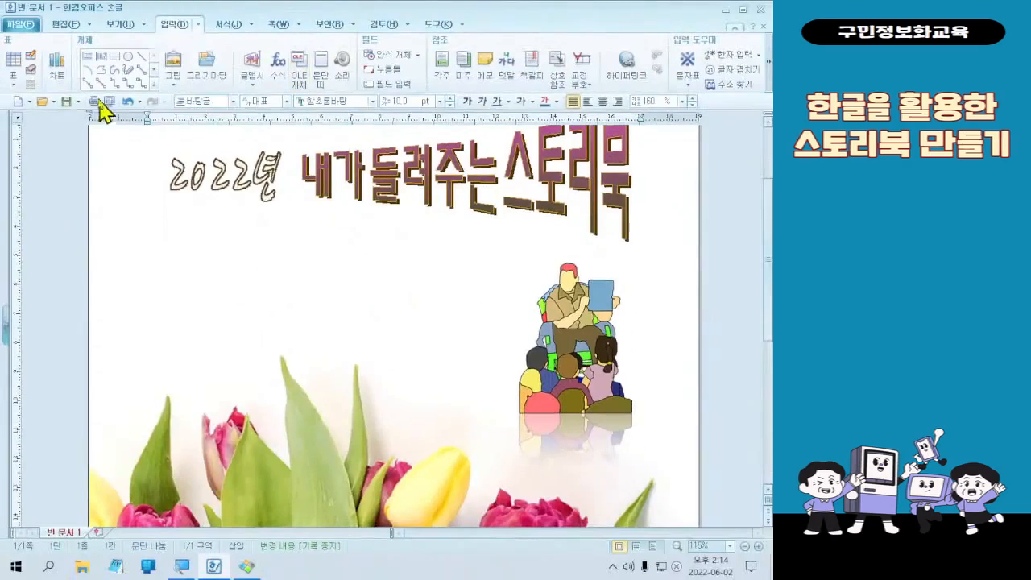
click(85, 58)
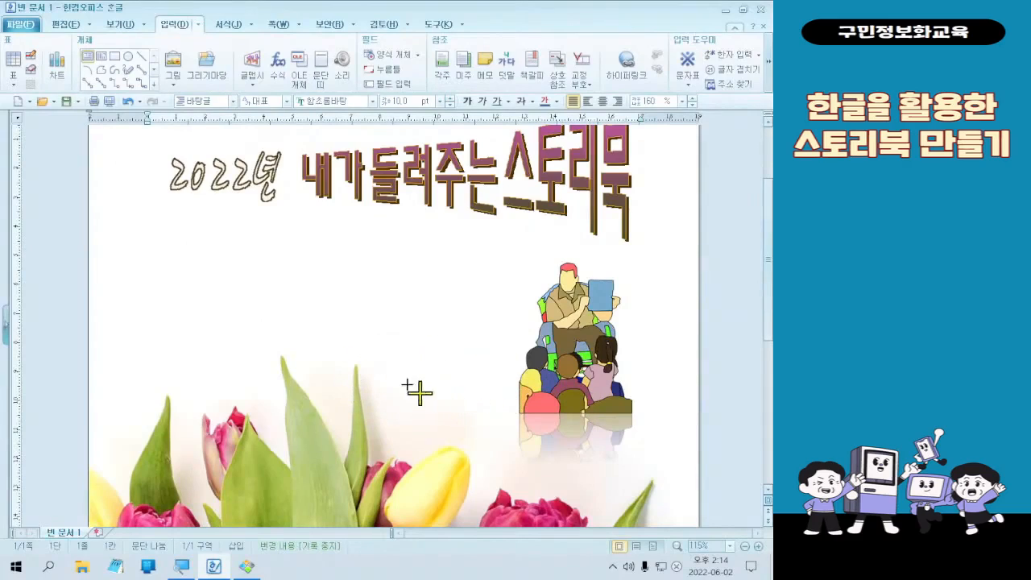
drag(372, 370, 512, 400)
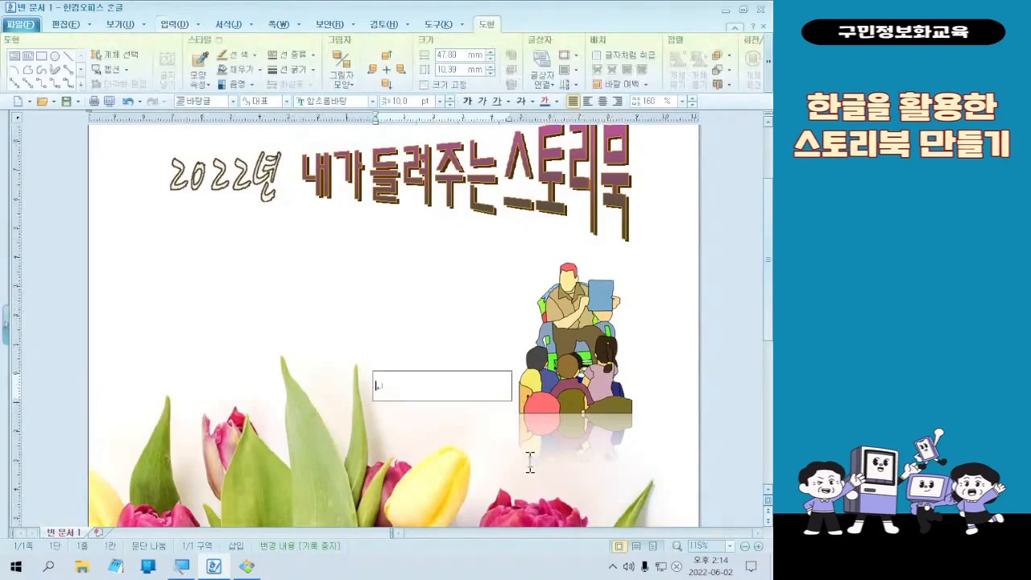
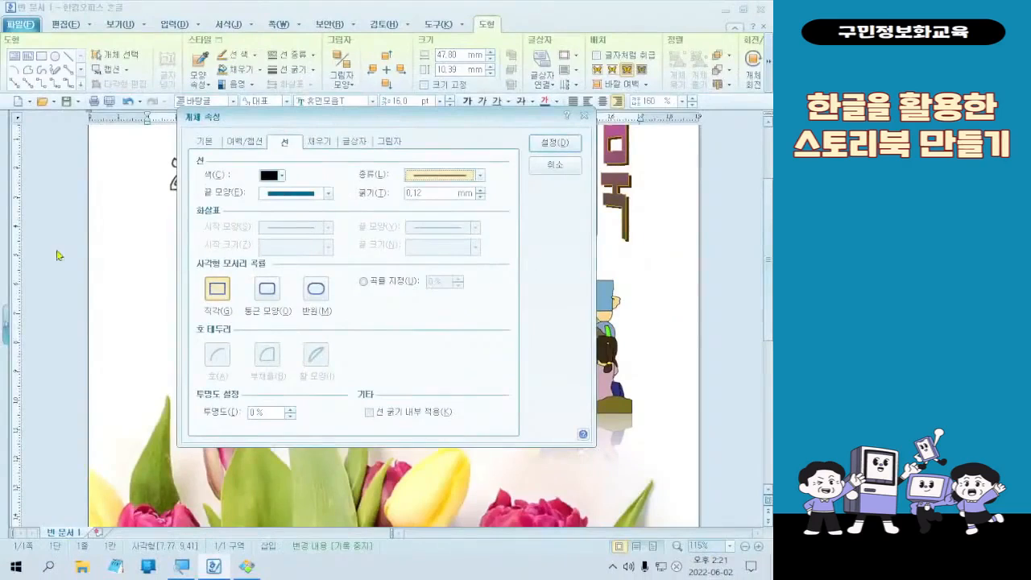
- Close the object properties, exit the running ZoomIt utility, and relaunch ZoomIt from the ZoomIt (1) folder, minimizing that folder window
click(568, 145)
click(612, 566)
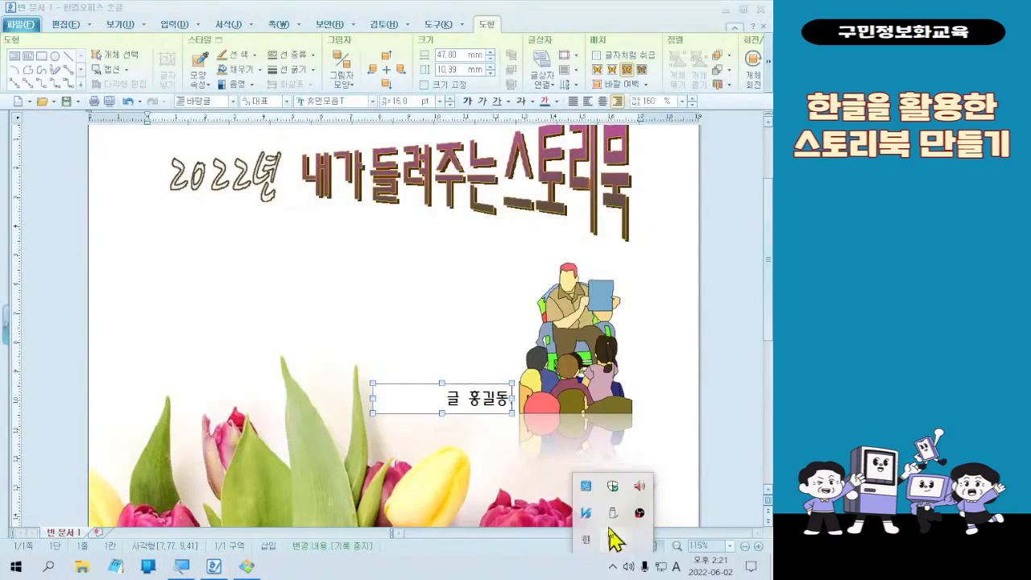
right_click(602, 548)
click(622, 541)
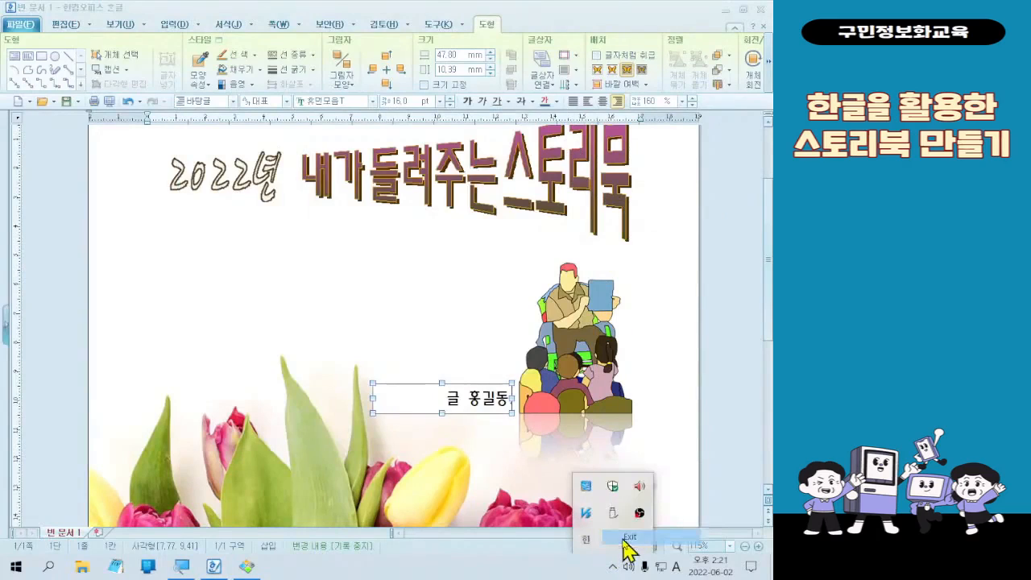
click(194, 324)
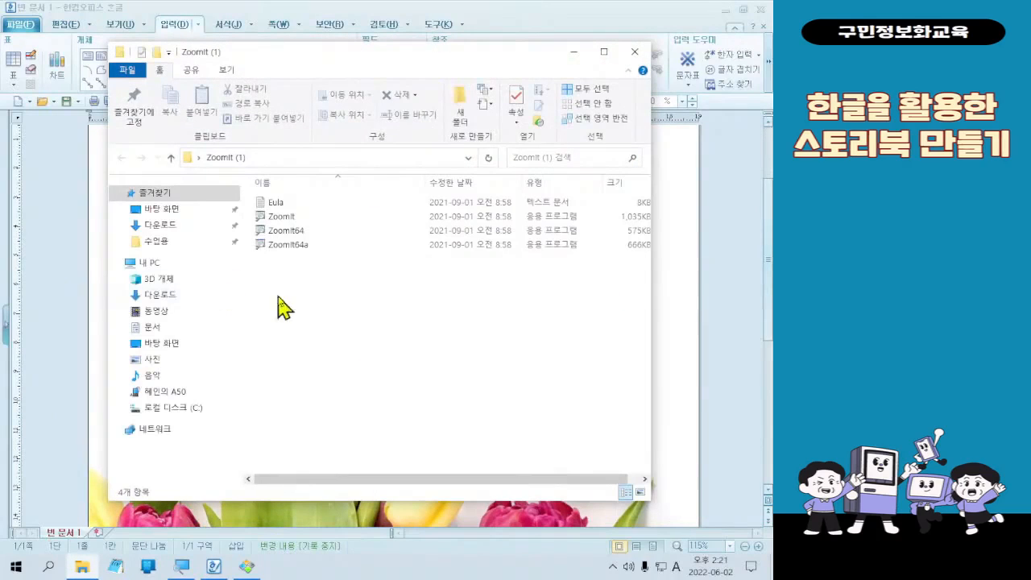
double_click(335, 217)
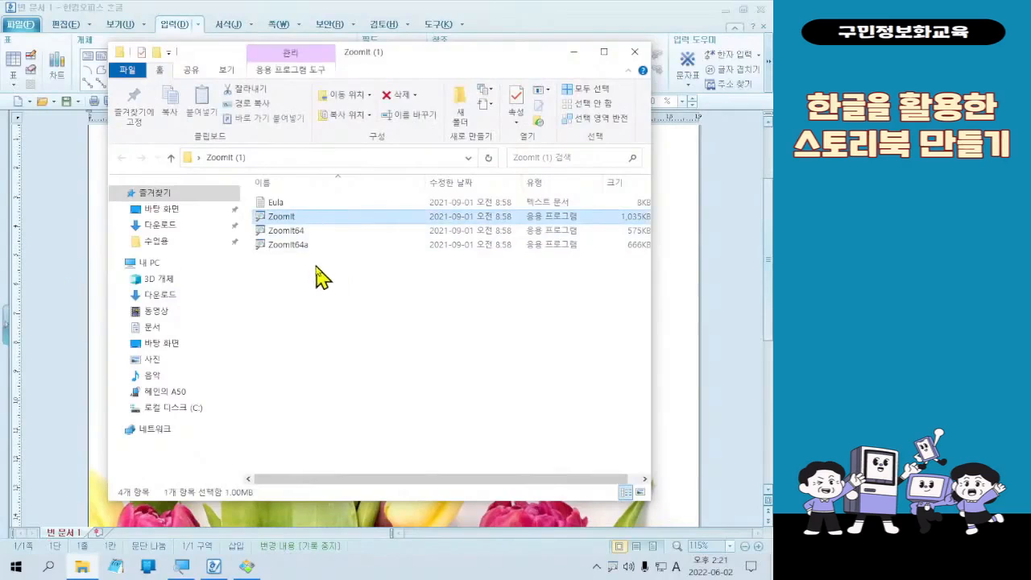
click(574, 52)
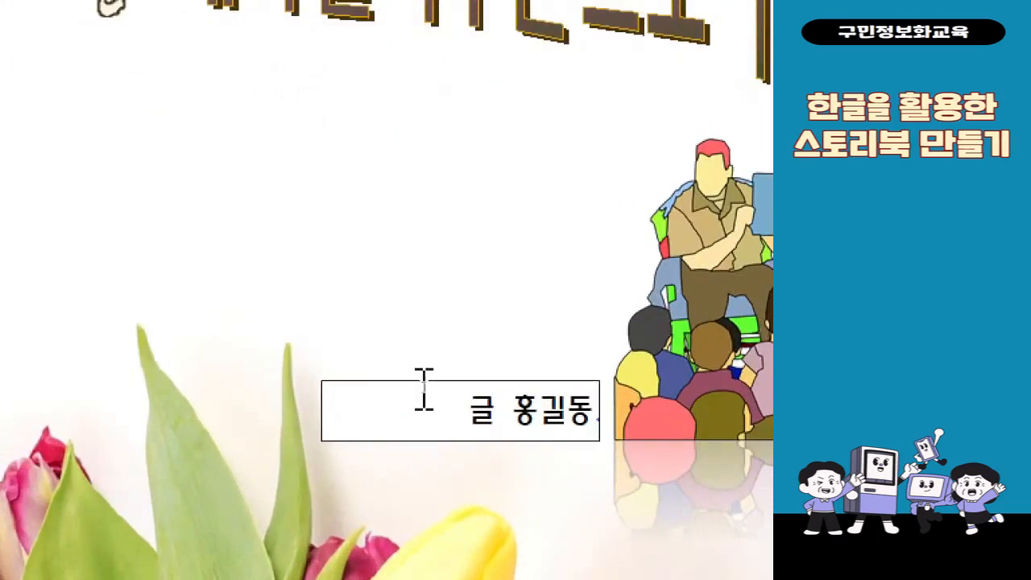
- Set the author text box beside the storytelling picture to line type 선 없음 and fill 색 채우기 없음
double_click(424, 393)
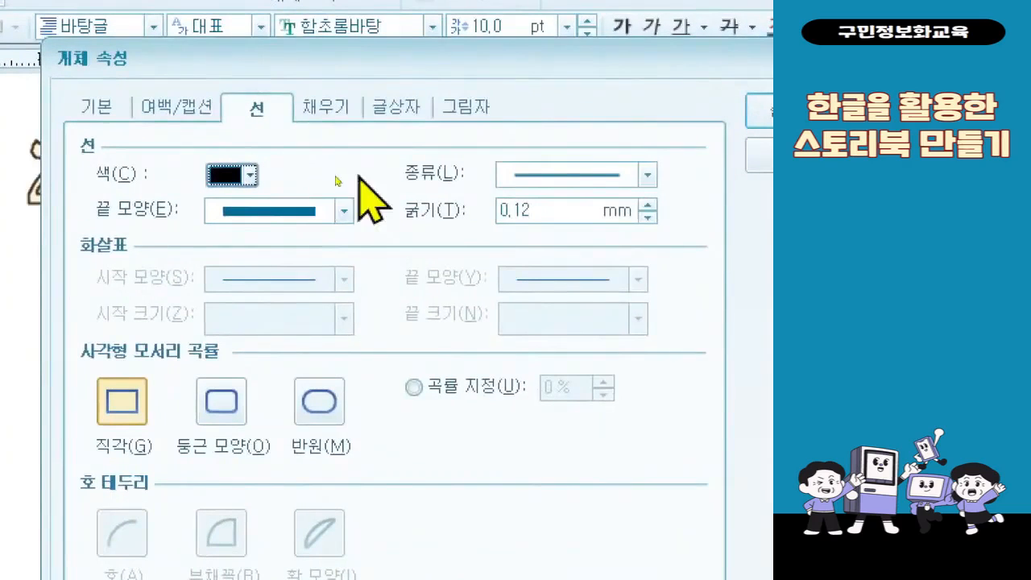
click(647, 174)
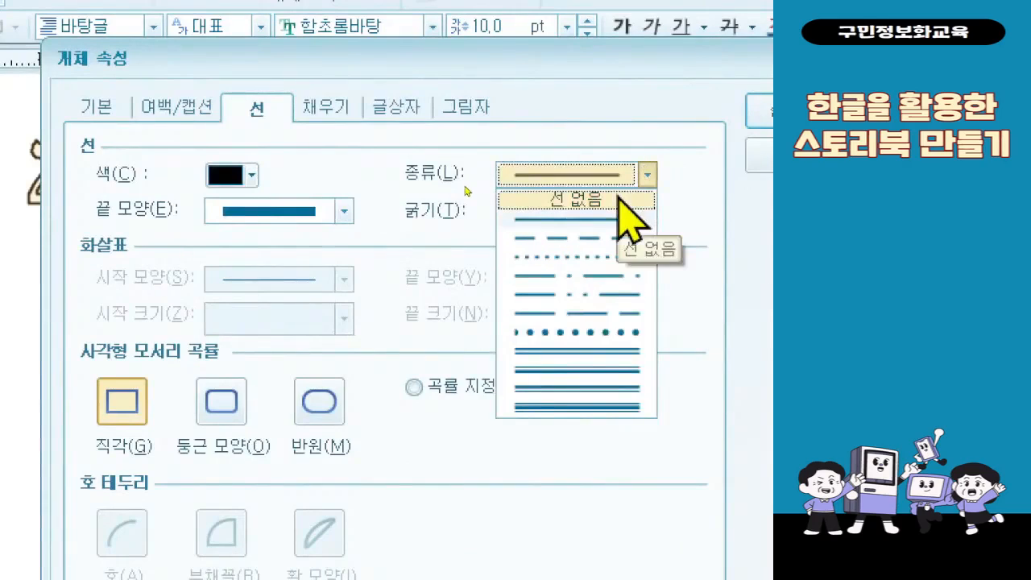
click(626, 200)
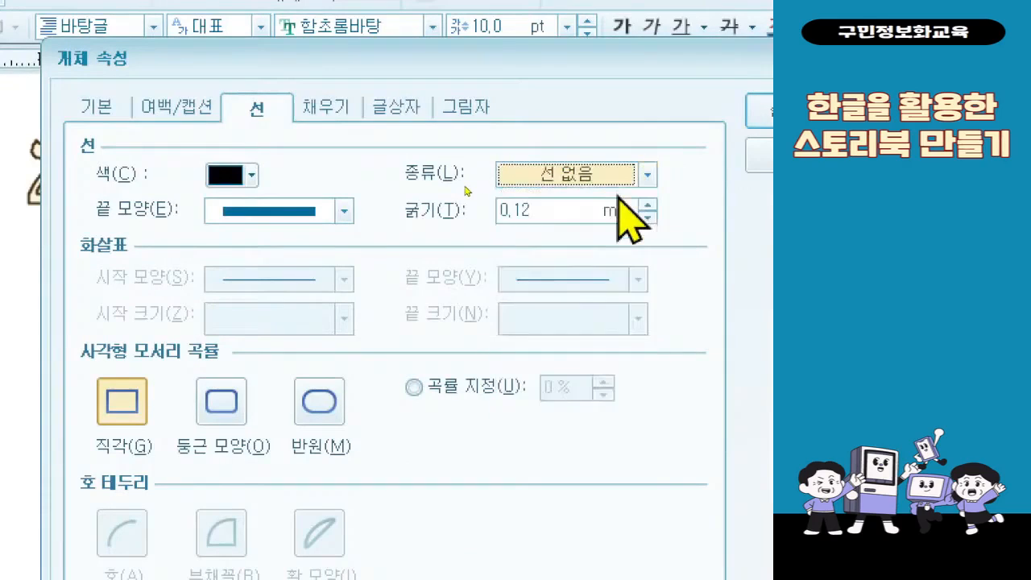
click(354, 112)
click(247, 184)
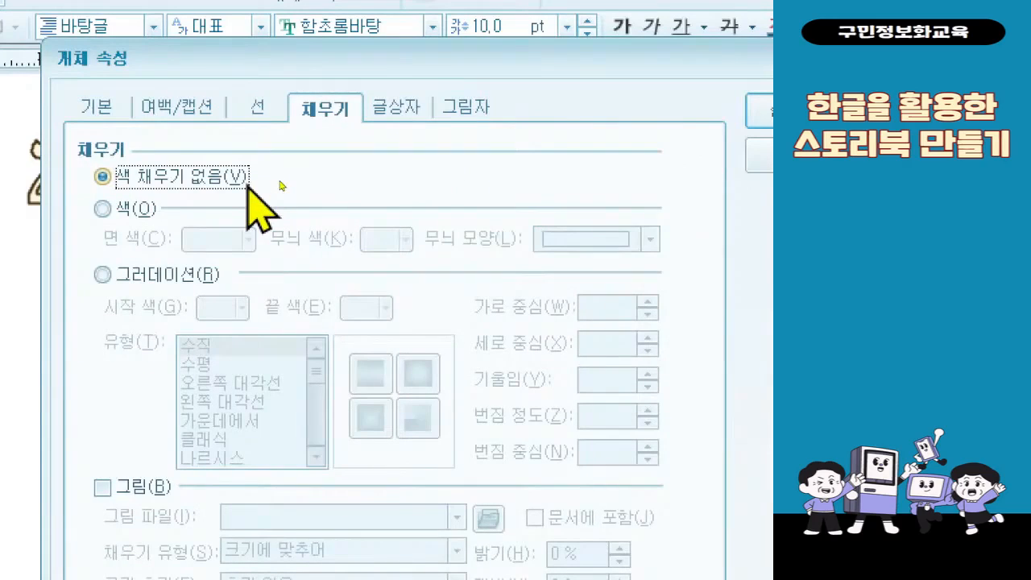
click(266, 103)
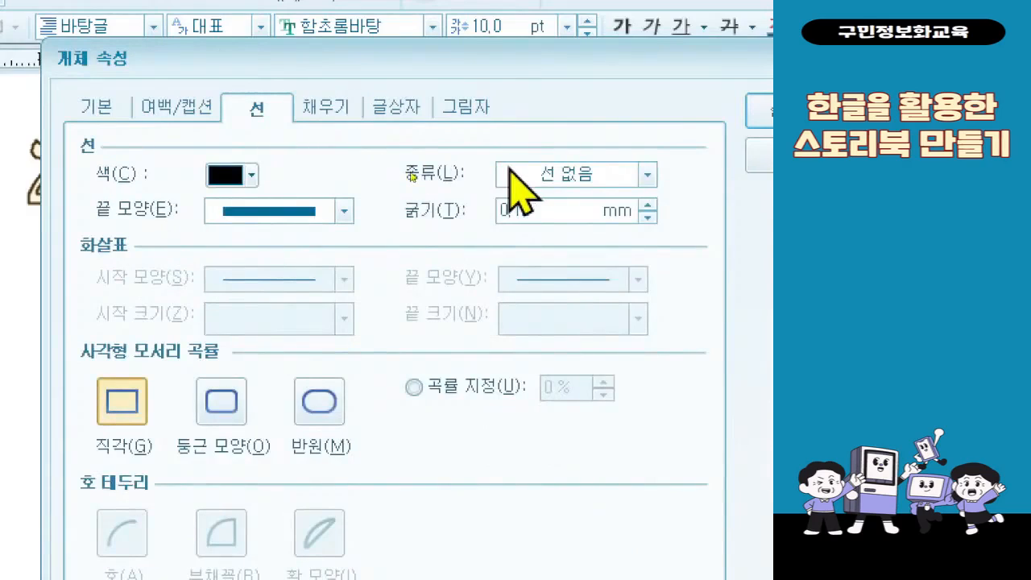
click(509, 169)
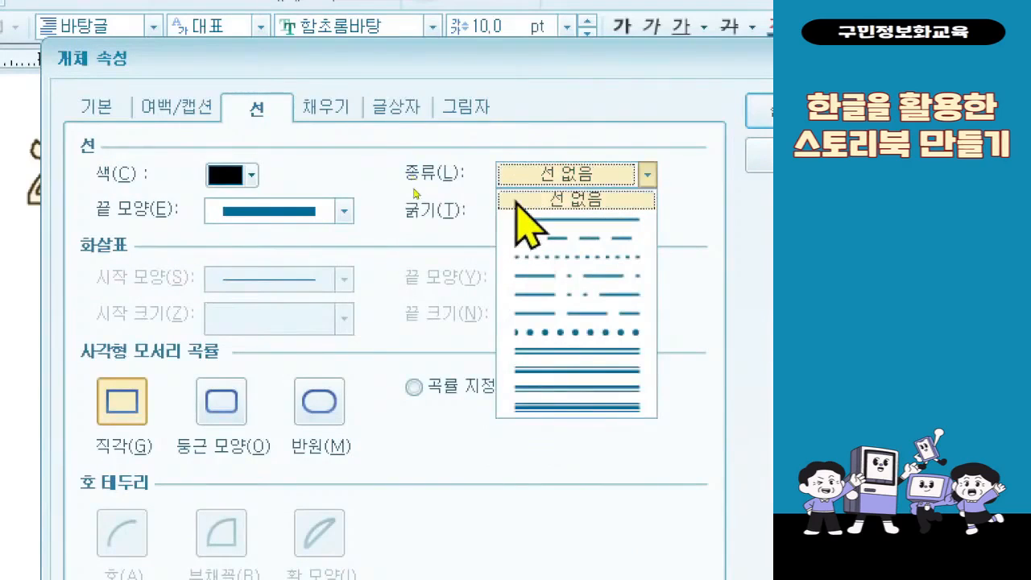
click(516, 202)
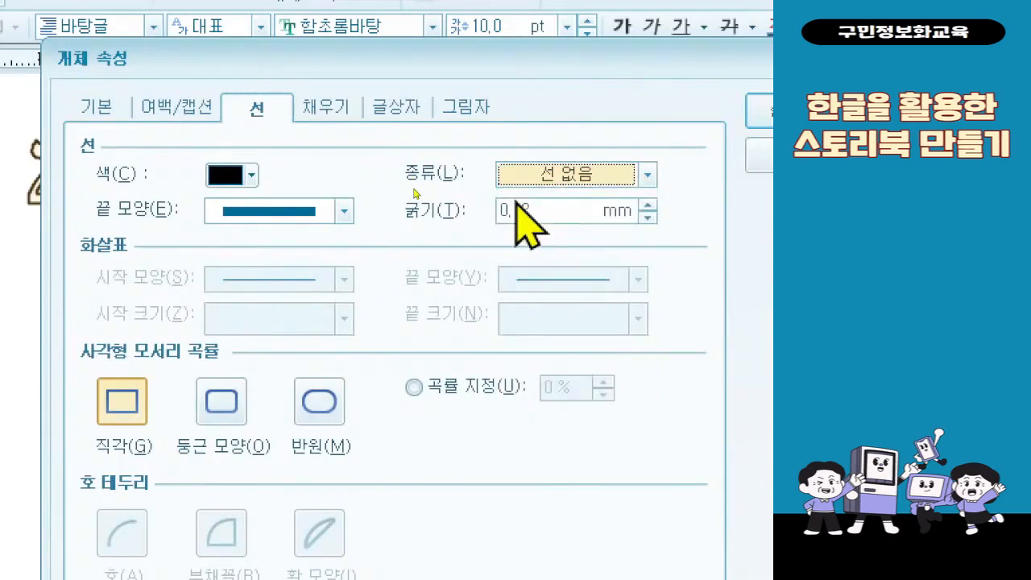
click(354, 112)
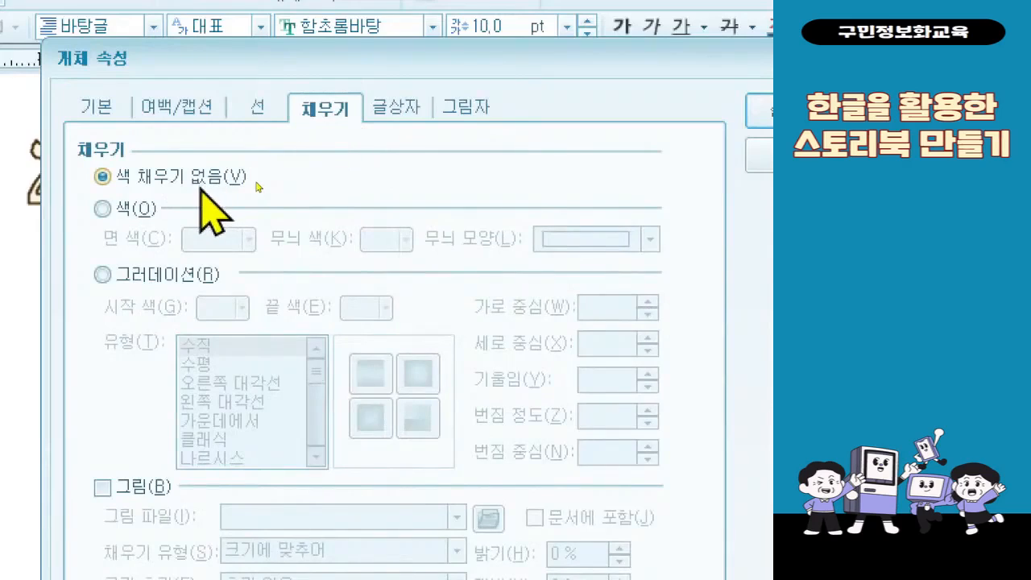
click(202, 186)
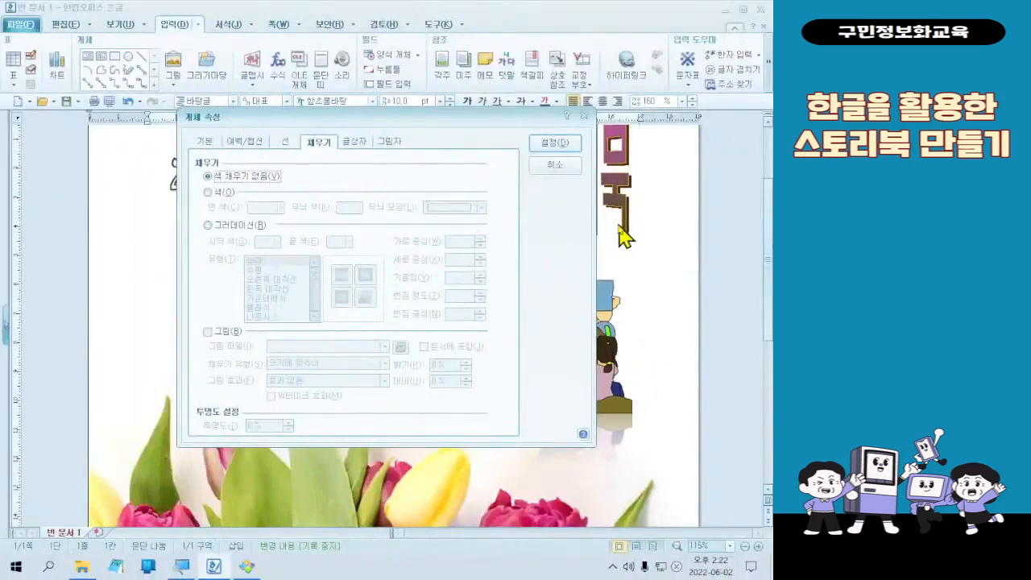
click(556, 145)
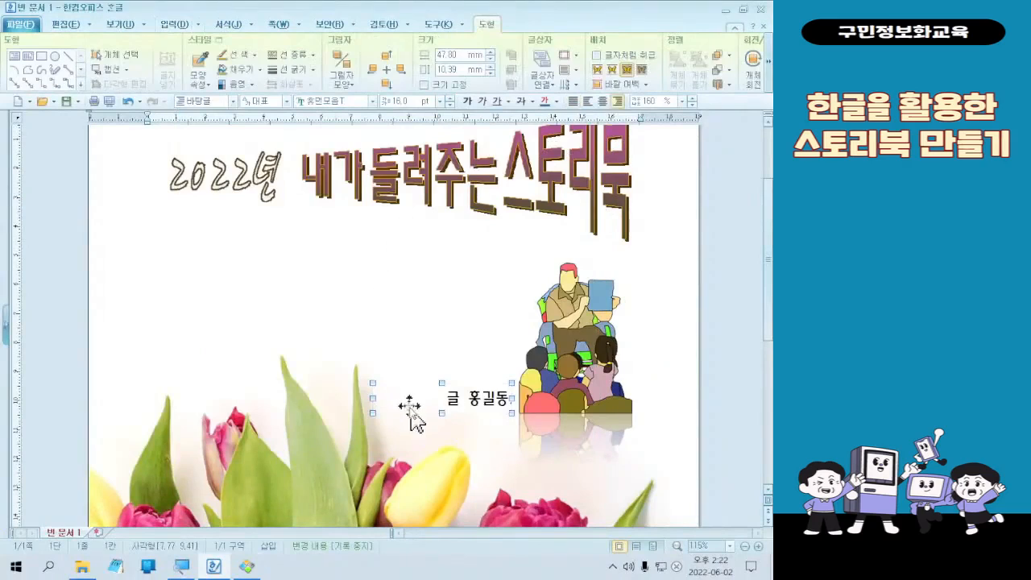
click(744, 415)
- Draw a circle about 65 mm in diameter over the middle of the 내가 들려주는 스토리북 title
scroll(707, 432, down, 2)
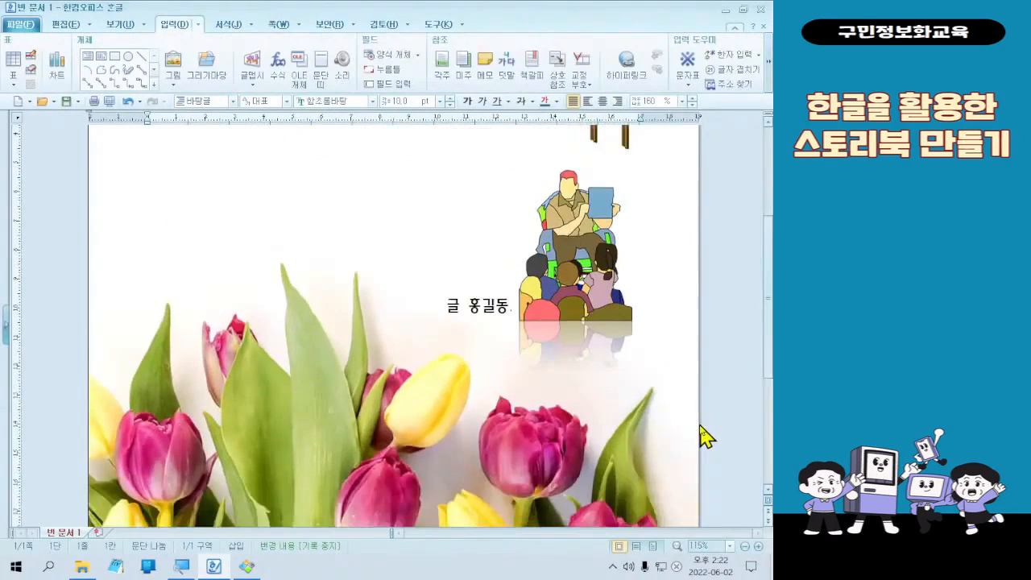
scroll(701, 427, up, 3)
scroll(692, 417, down, 2)
scroll(693, 417, up, 4)
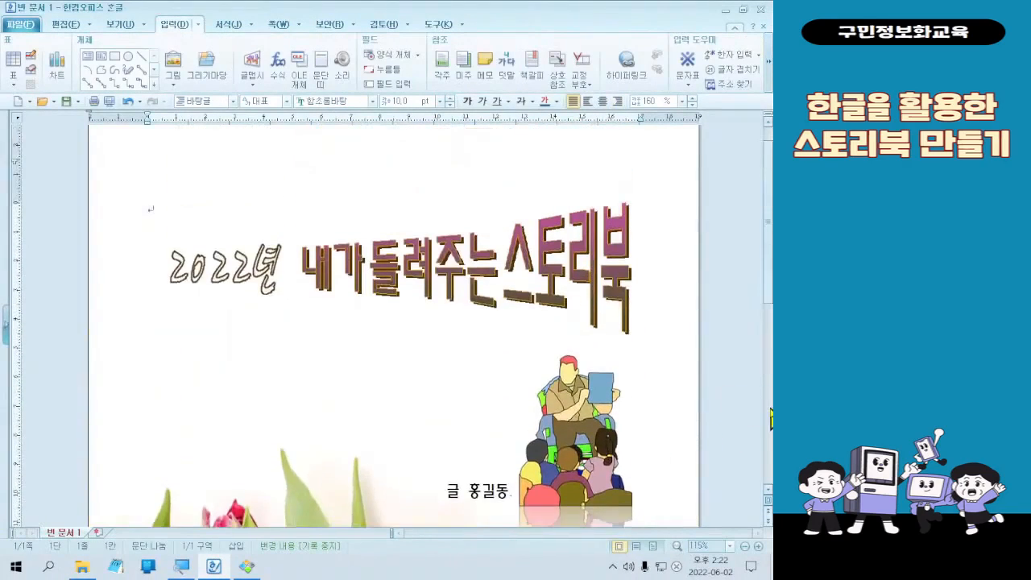
scroll(771, 419, up, 1)
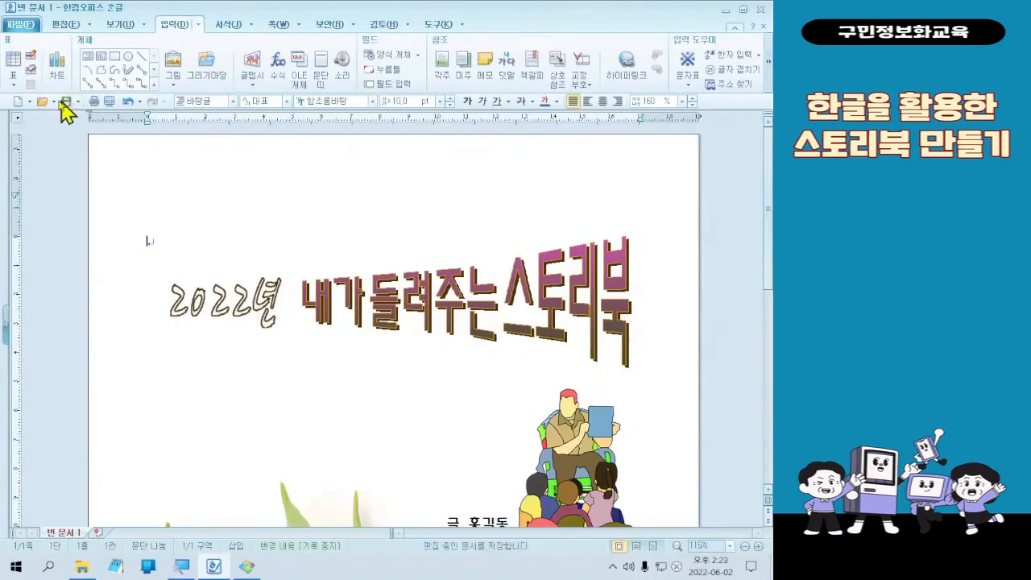
click(127, 58)
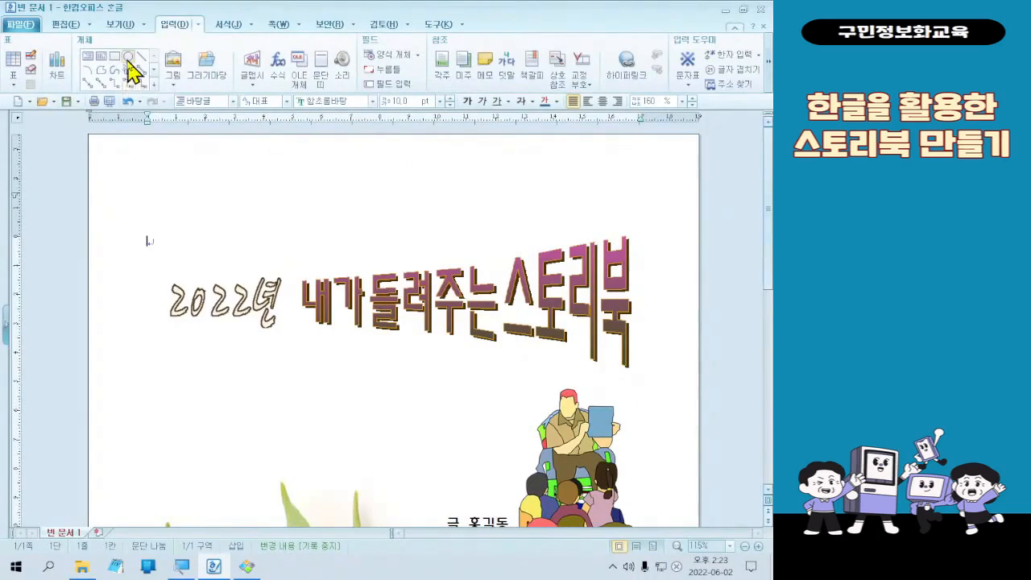
drag(394, 213, 582, 394)
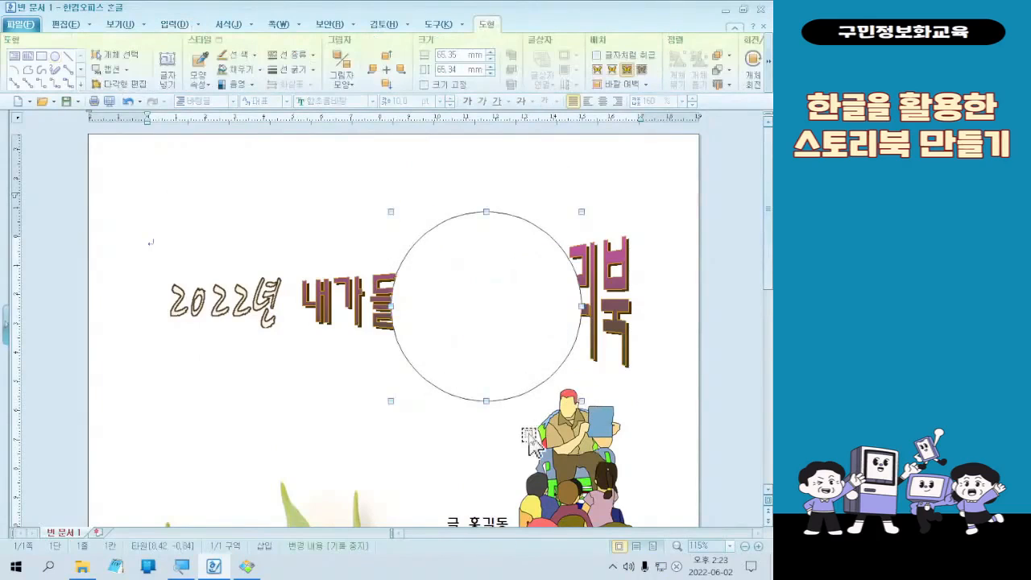
- Give the circle a 그러데이션 fill with a golden orange start color, a white end color, and the 가운데에서 type
double_click(524, 339)
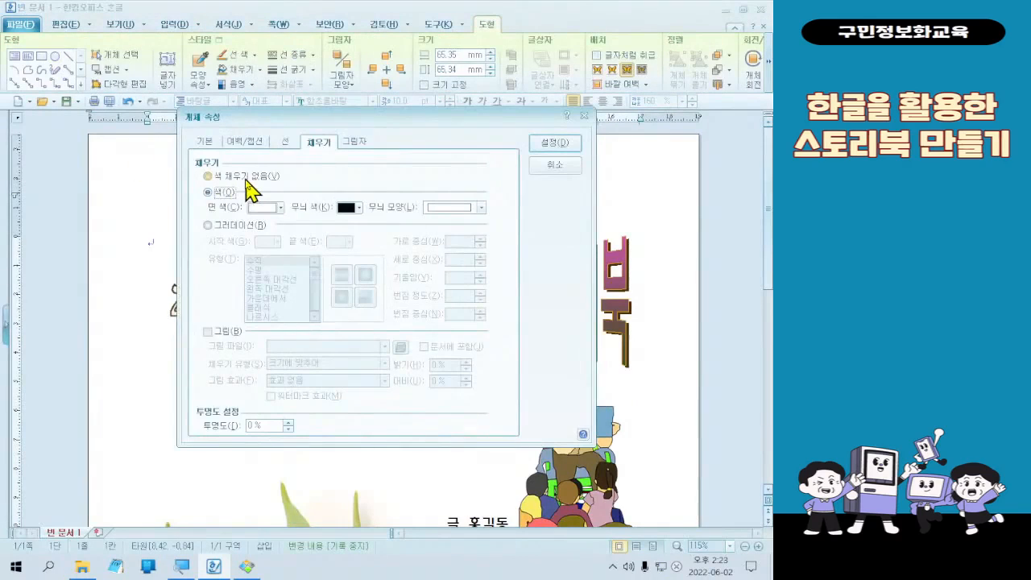
click(237, 228)
click(276, 243)
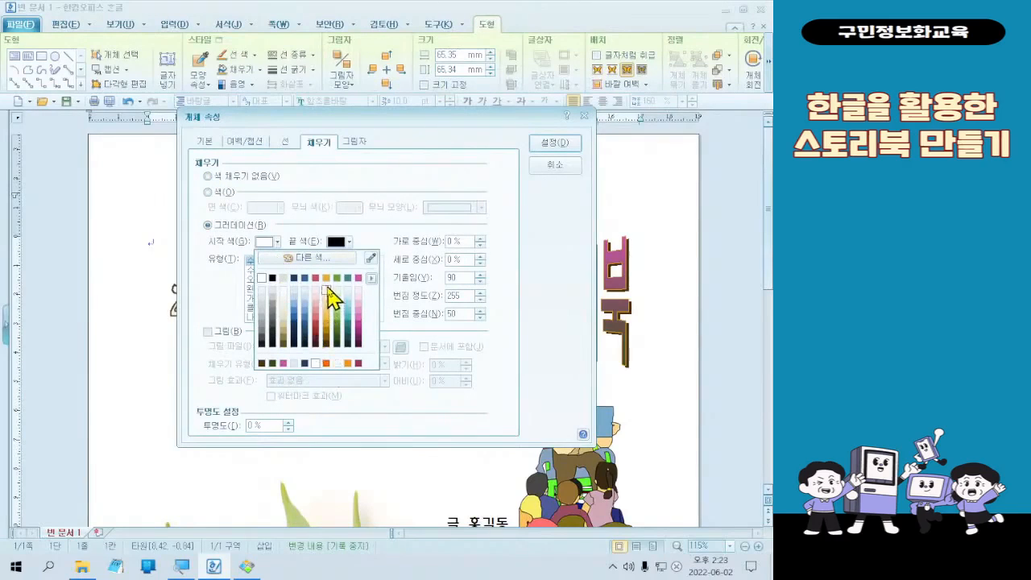
click(326, 291)
click(346, 241)
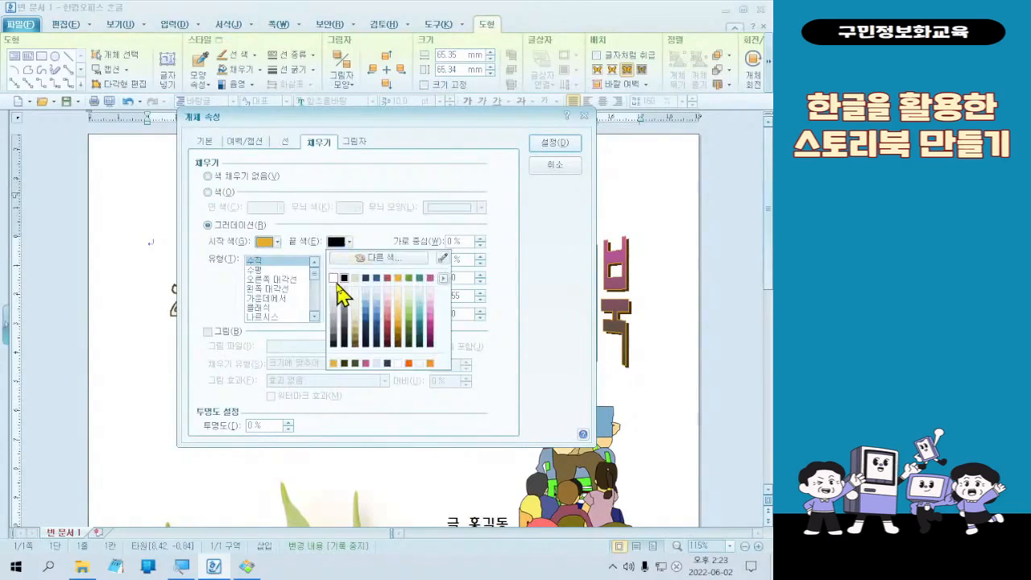
click(335, 288)
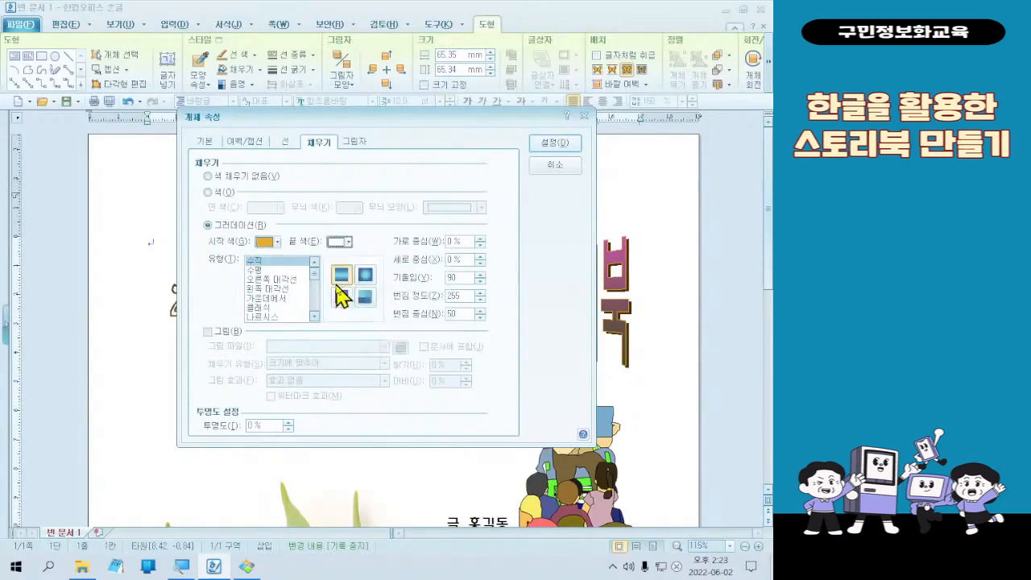
click(286, 299)
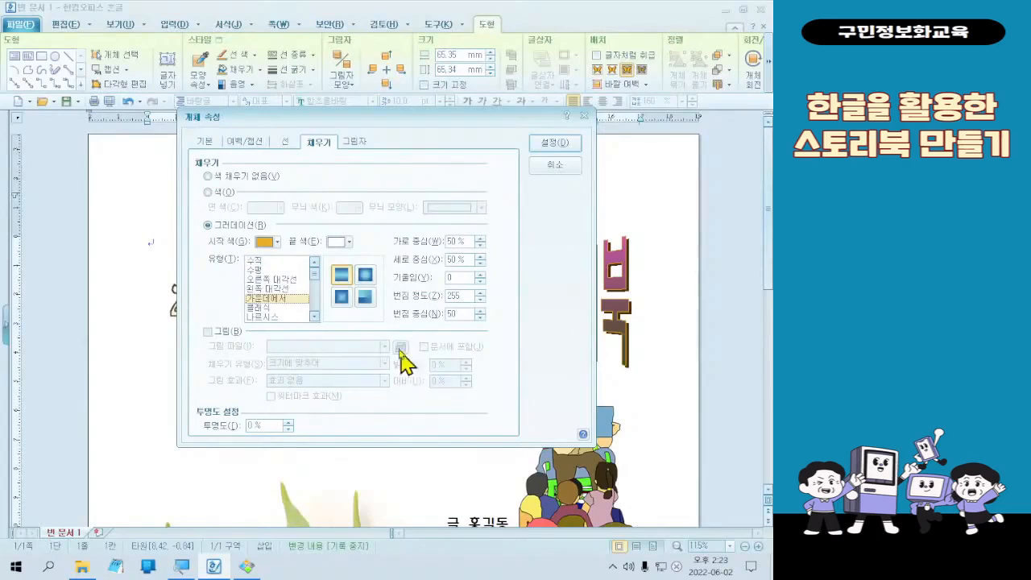
- Set the circle's line type to 선 없음 and move the circle diagonally down to just below 2022년 and 내가
click(285, 142)
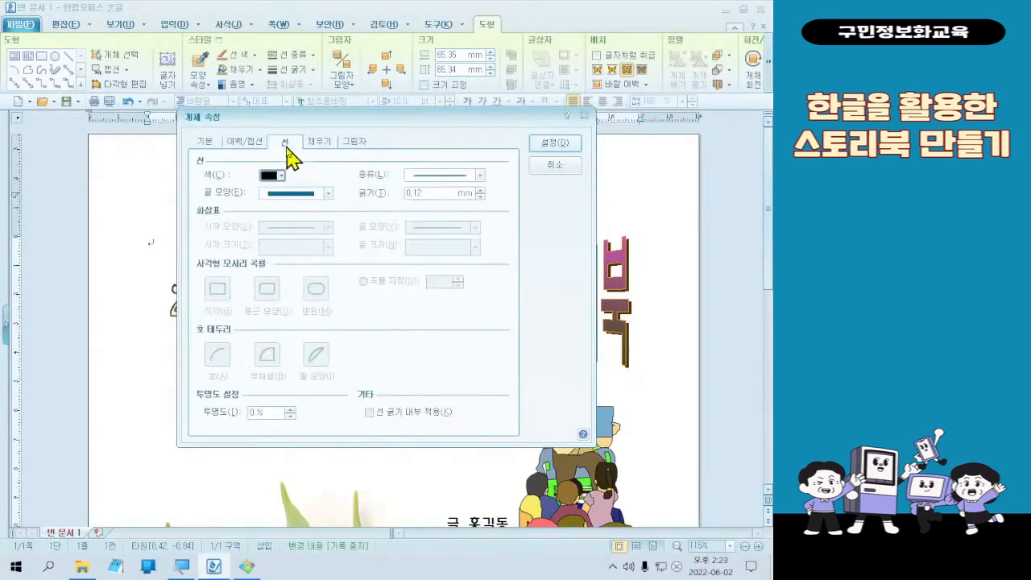
click(477, 177)
click(476, 190)
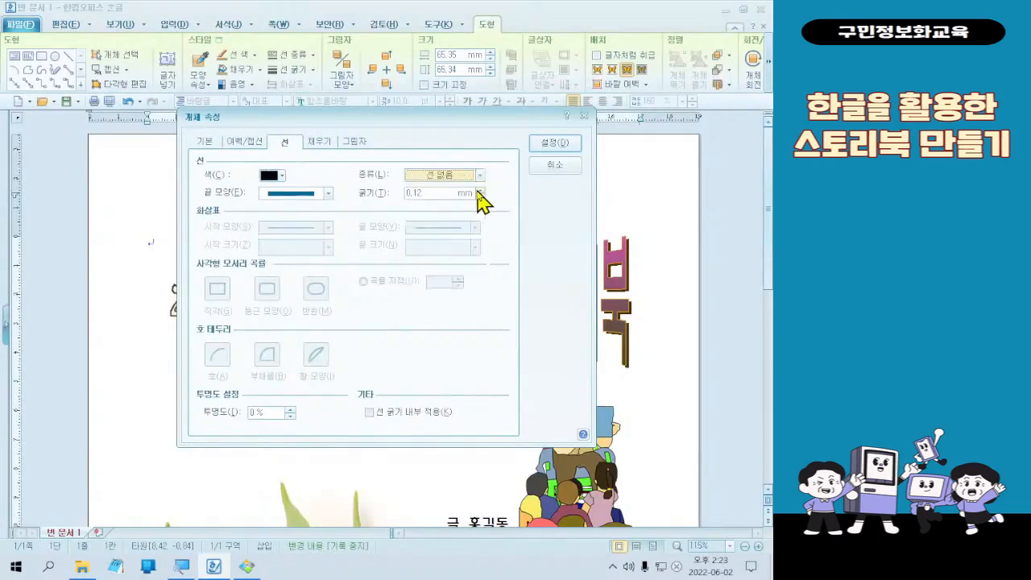
click(564, 145)
drag(448, 395, 417, 410)
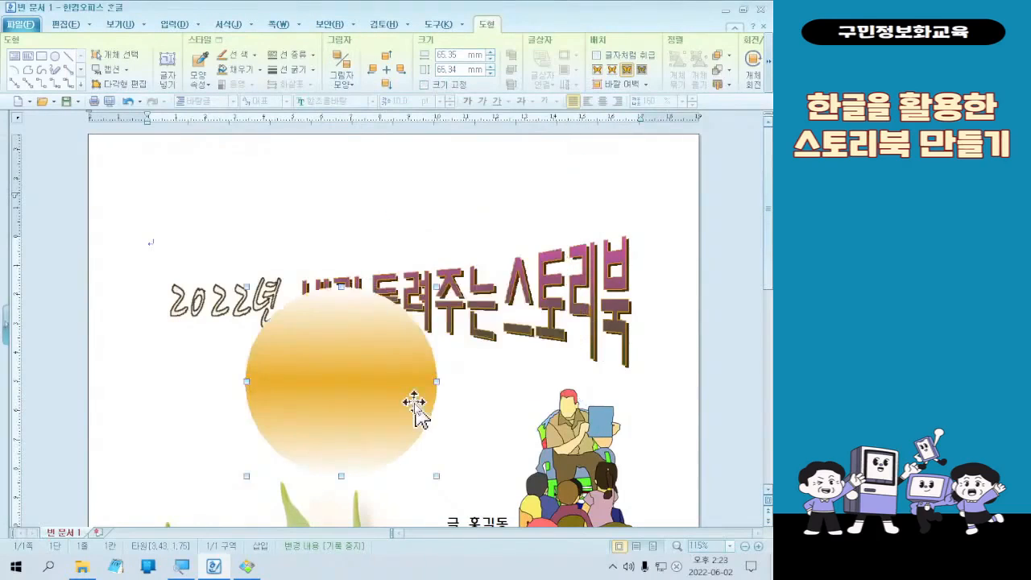
- Change the circle's gradient to the round center variant and set its start color to yellow FFFF00
double_click(417, 410)
click(320, 144)
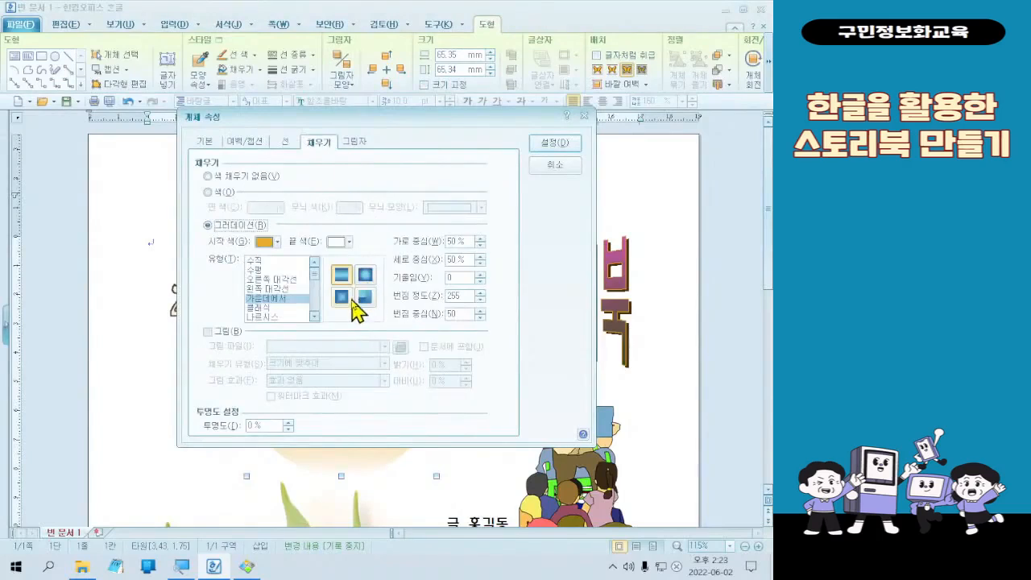
click(344, 298)
click(365, 277)
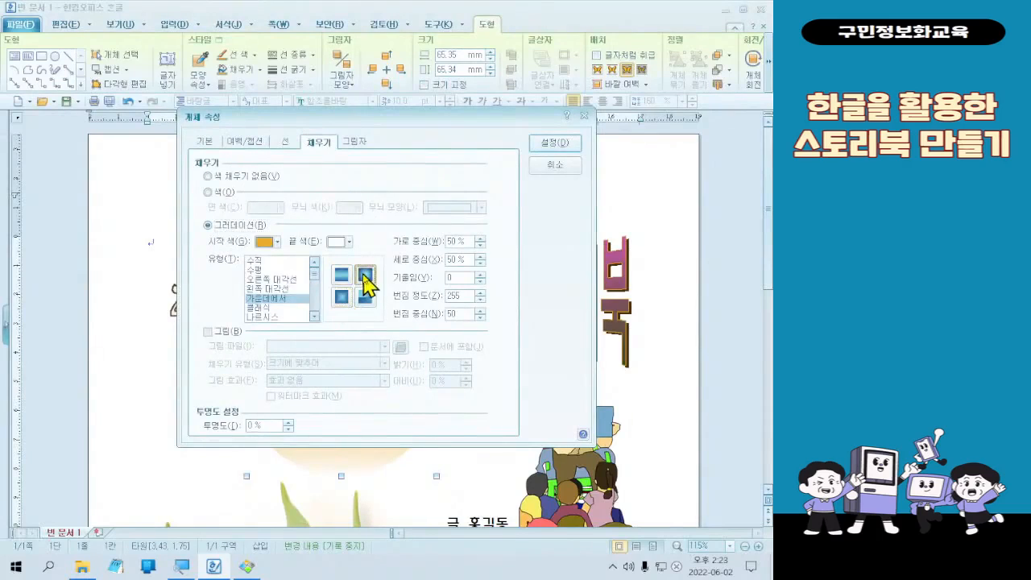
click(276, 242)
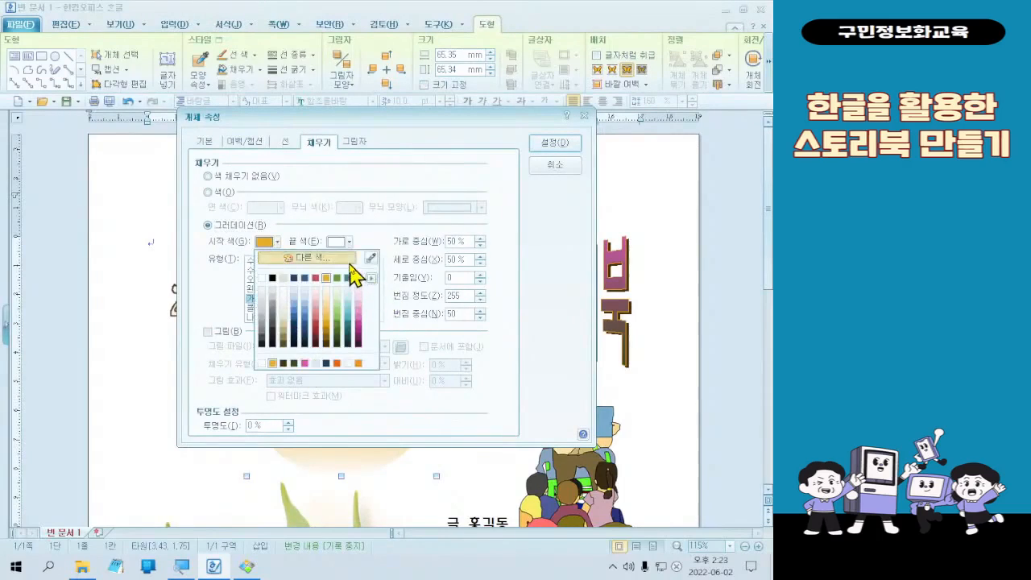
click(352, 260)
click(227, 204)
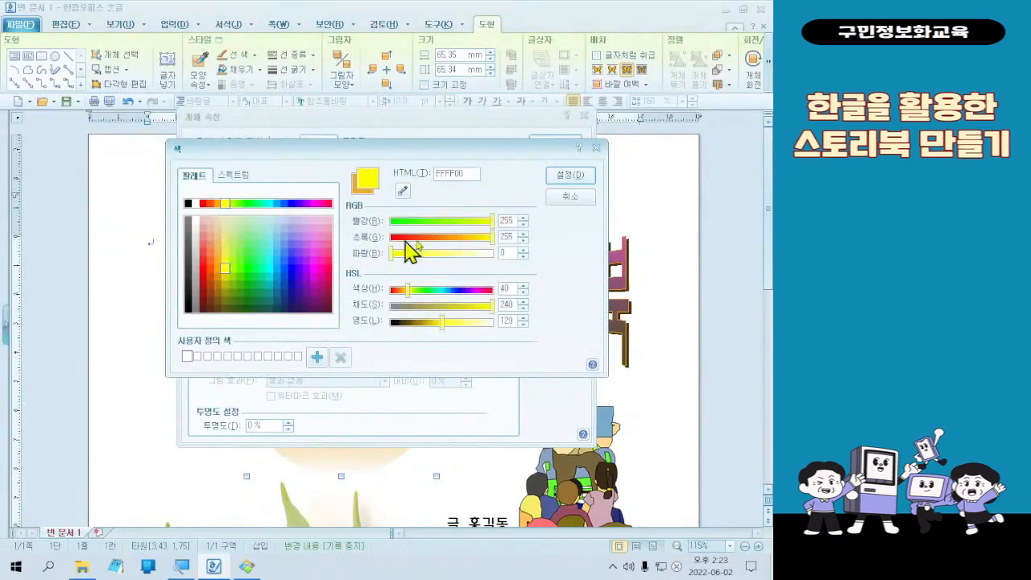
click(574, 174)
click(559, 142)
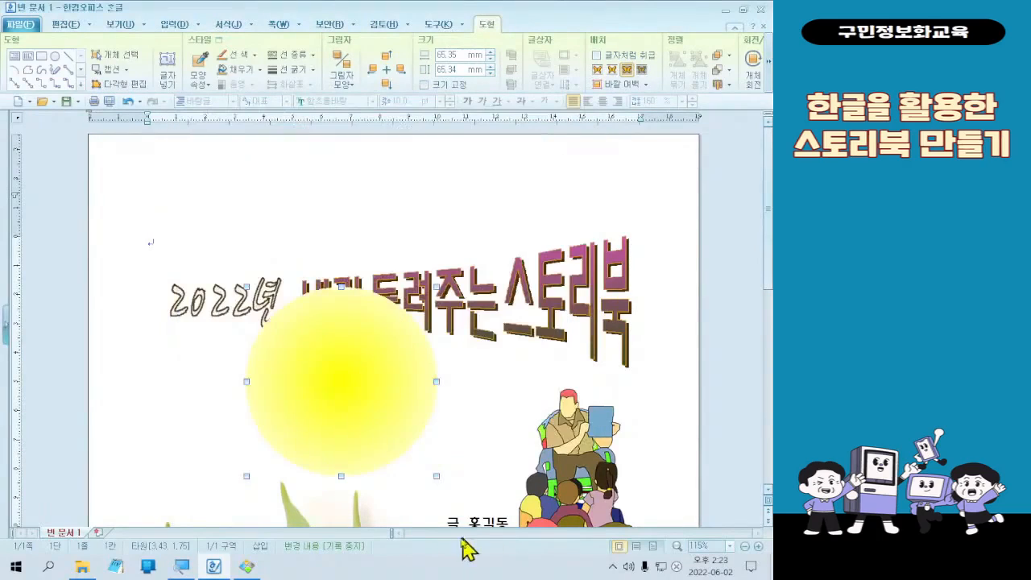
click(149, 403)
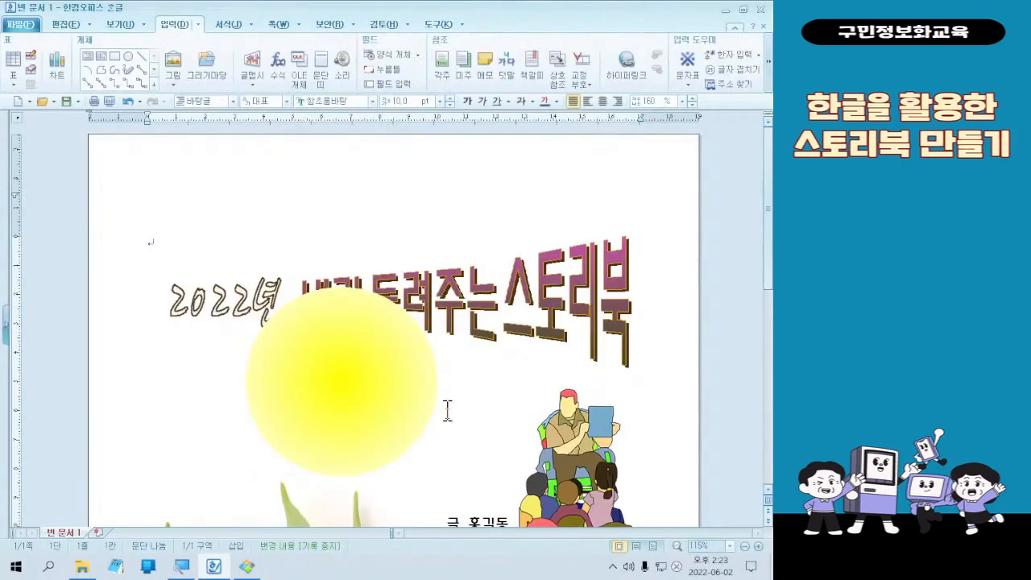
- Adjust the 번짐 중심 value of the circle's gradient to concentrate the yellow at its center
double_click(379, 414)
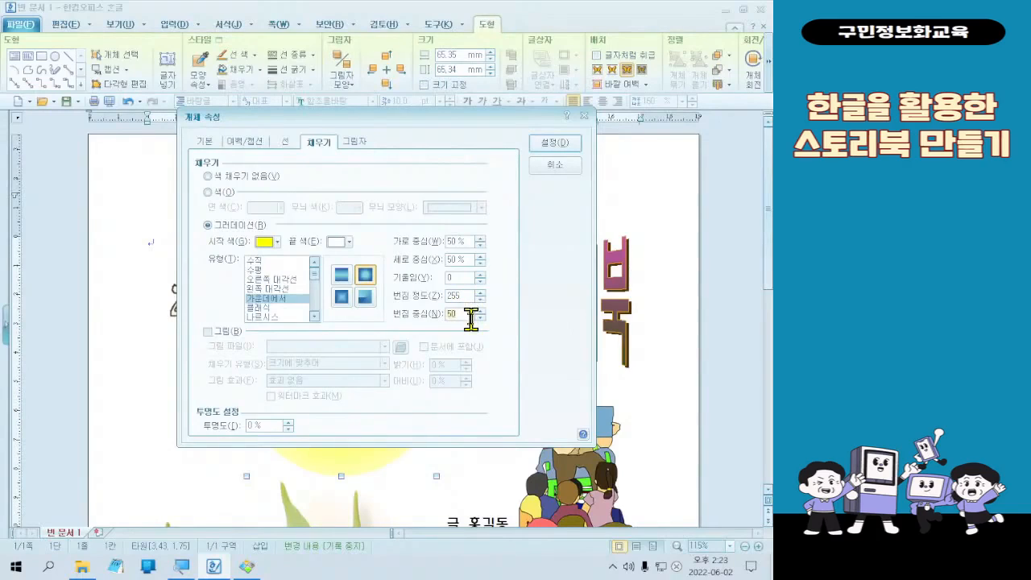
key(Return)
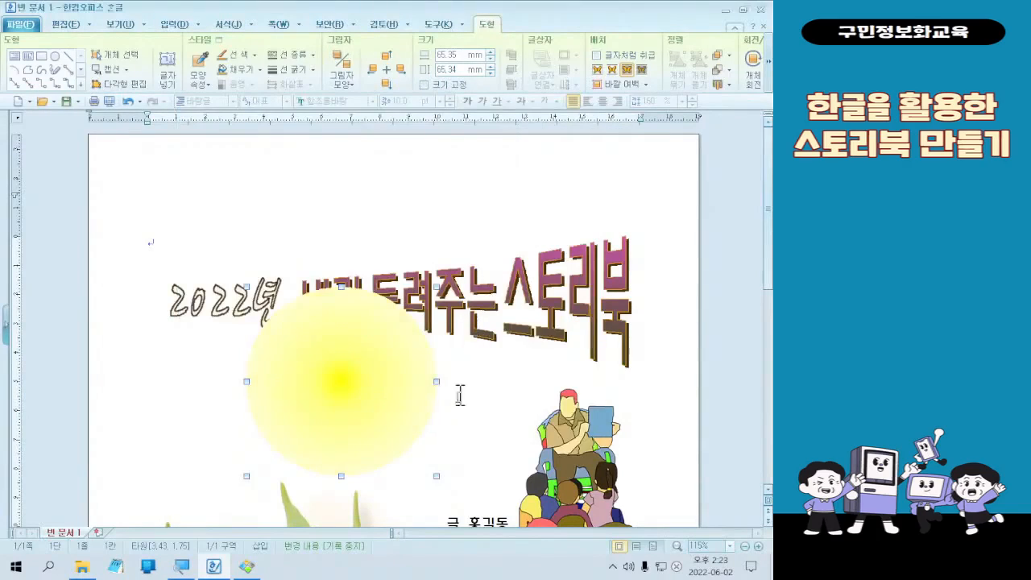
- Move the yellow gradient circle diagonally down beside the storytelling picture and delete it
click(103, 456)
click(311, 414)
drag(311, 414, 425, 447)
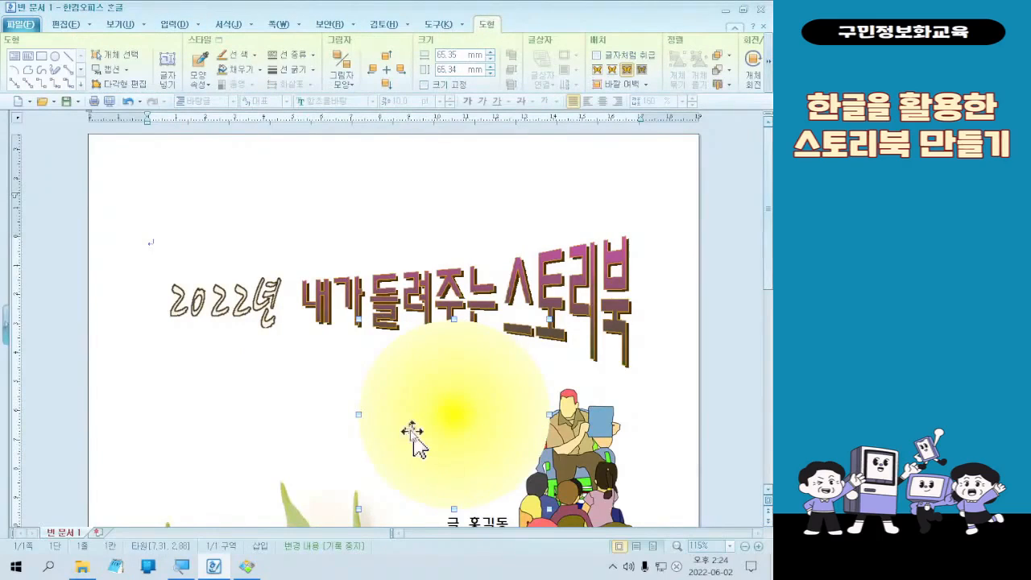
key(Delete)
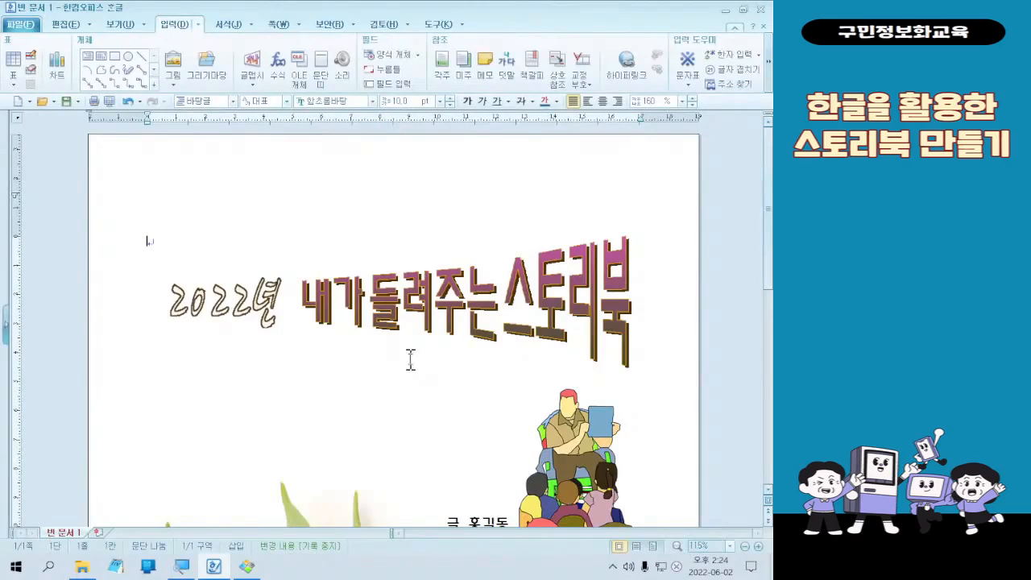
click(211, 76)
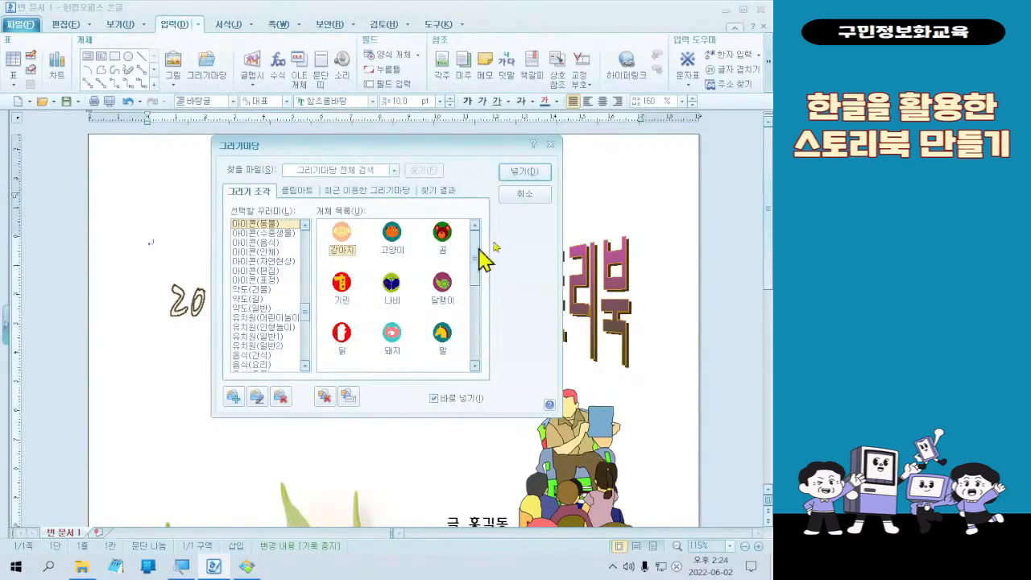
click(546, 195)
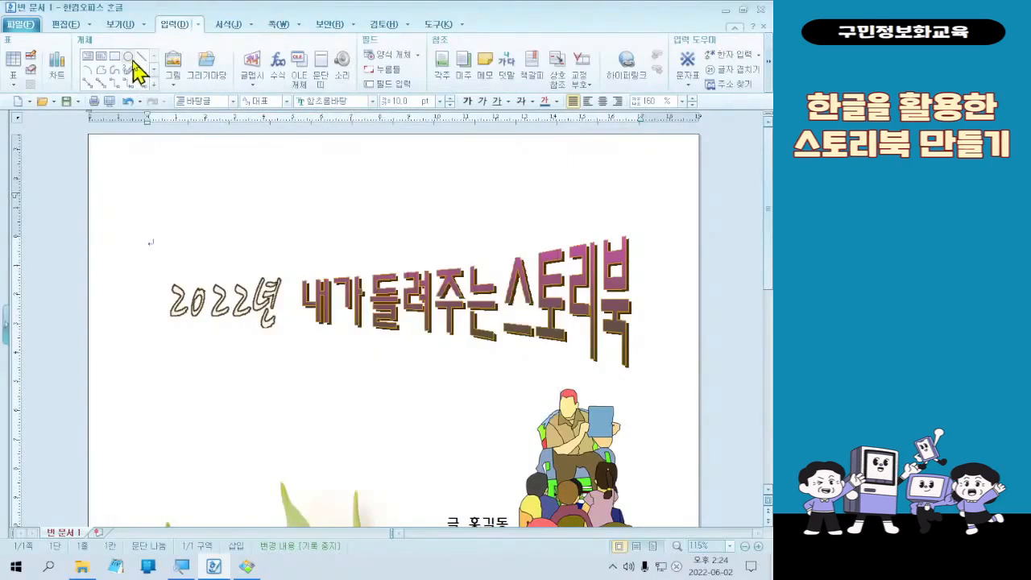
key(ctrl+1)
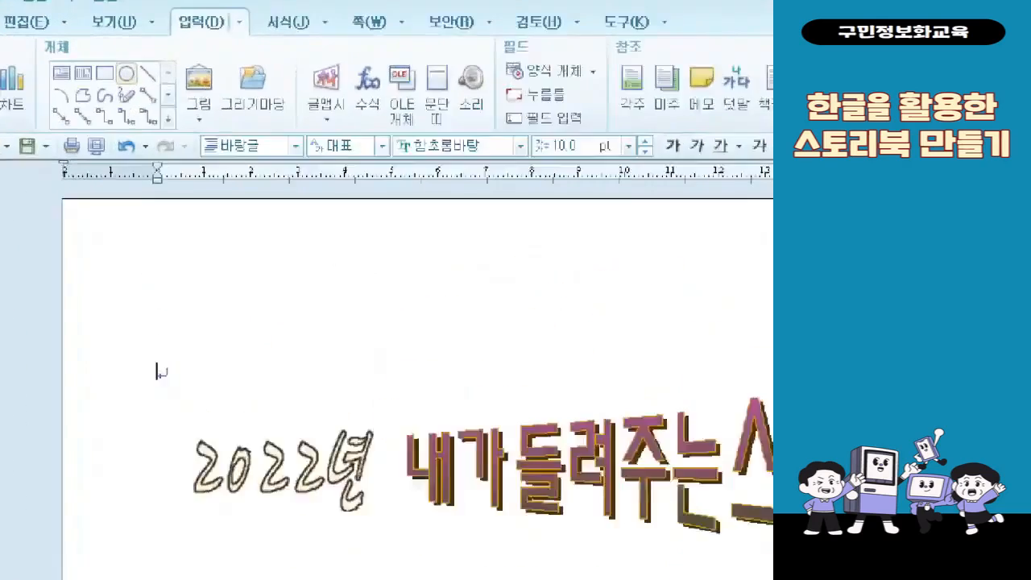
click(131, 62)
drag(119, 91, 153, 138)
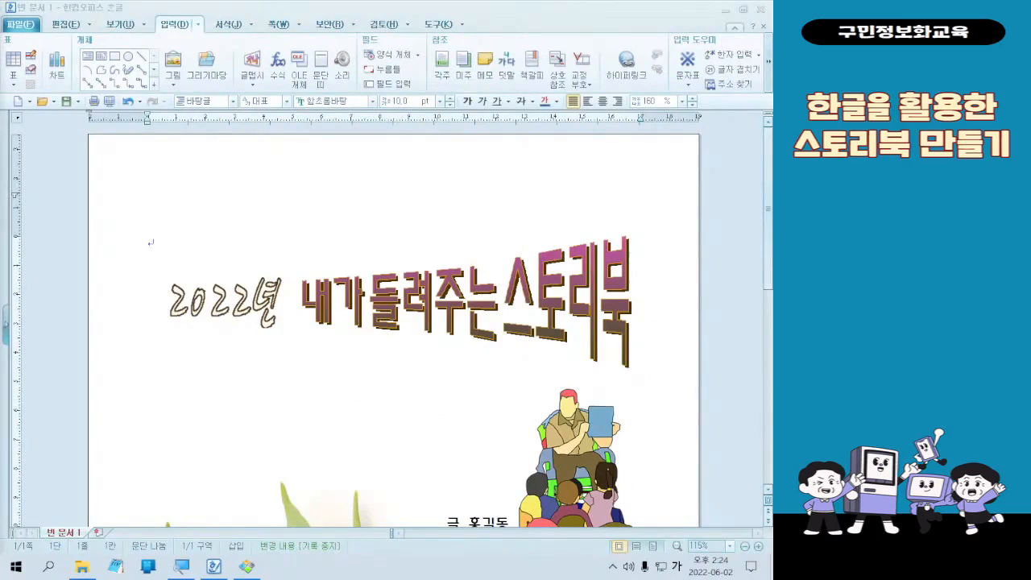
click(203, 4)
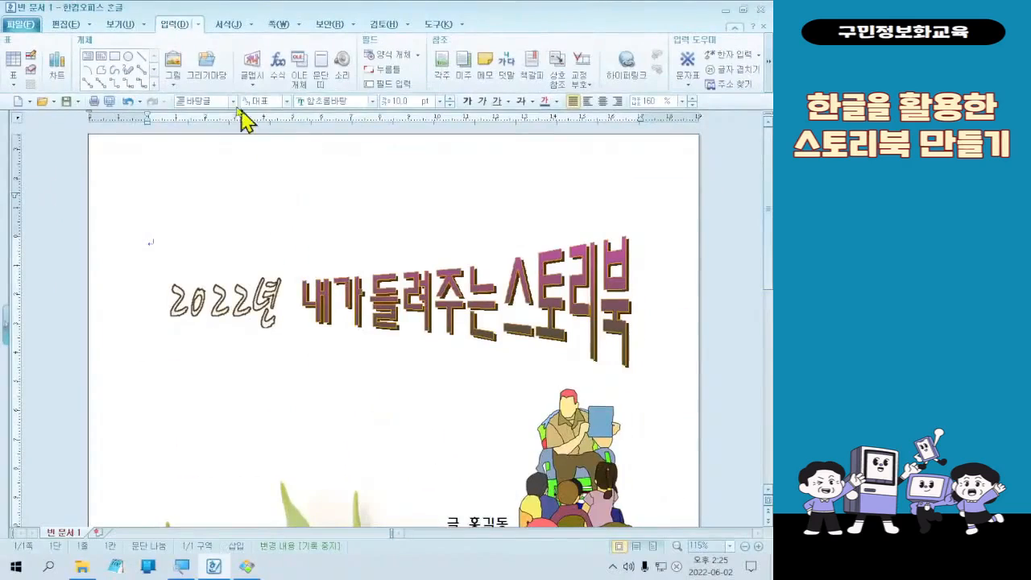
- Draw a 타원 from the 기본도형 set of 그리기마당 below the title, about 44 mm wide and 38 mm high
click(229, 151)
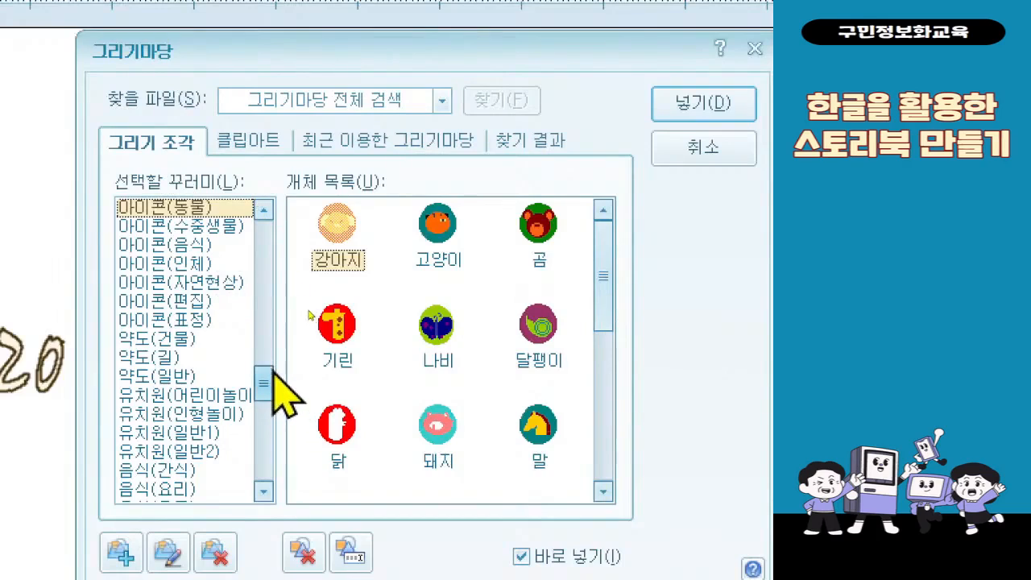
drag(268, 376, 266, 212)
click(247, 209)
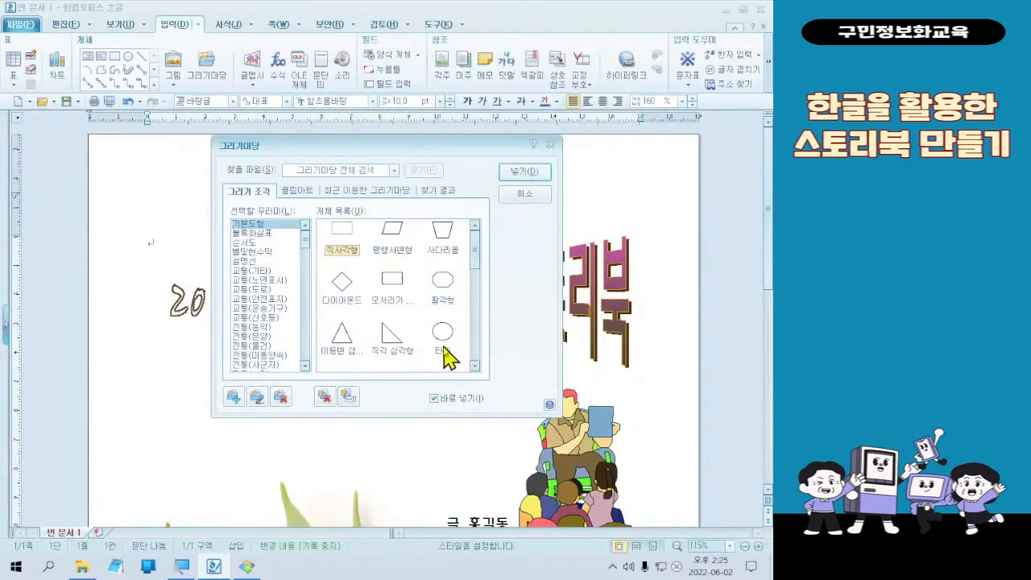
double_click(444, 347)
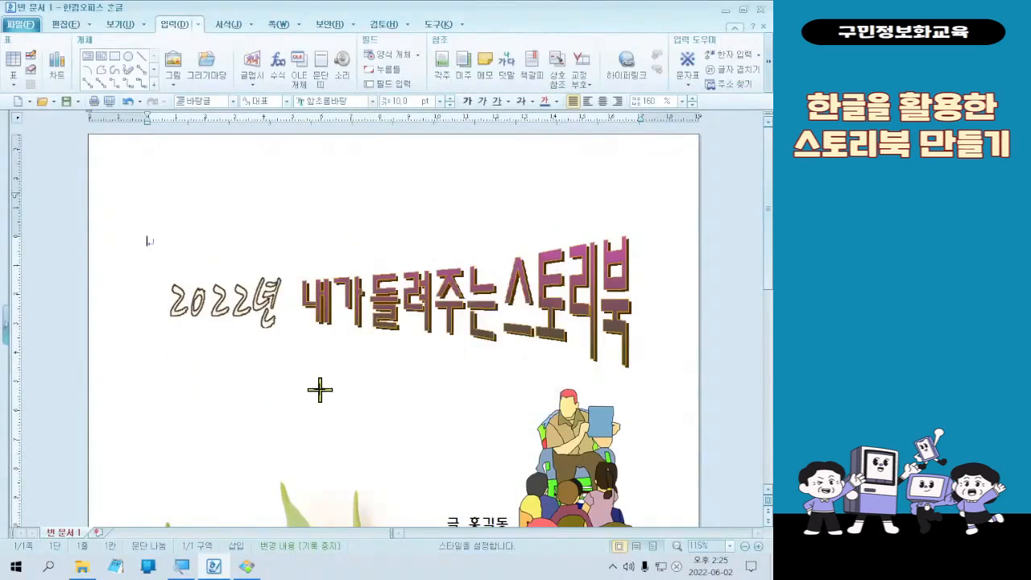
drag(276, 340, 368, 450)
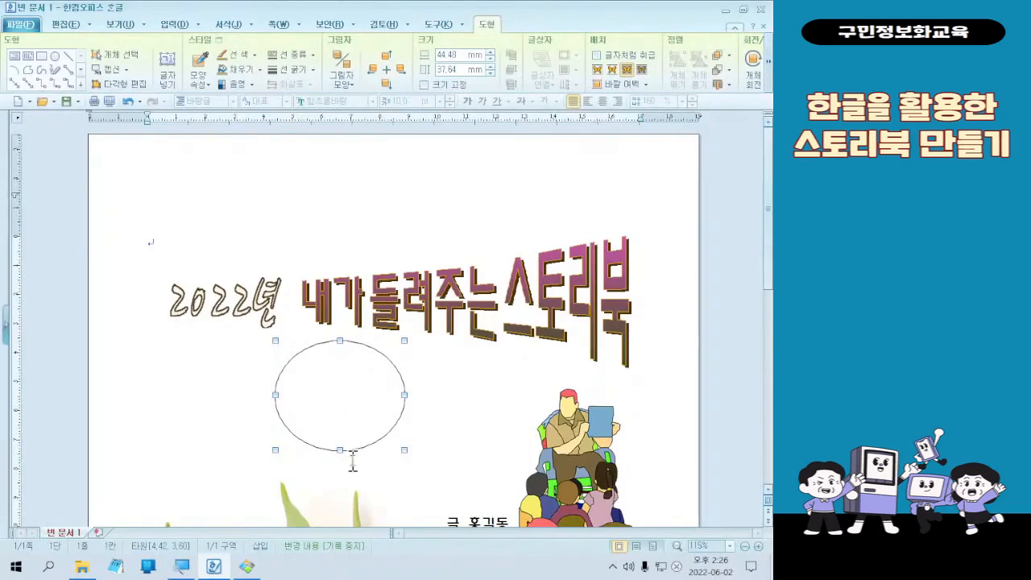
- Stretch the ellipse's height to about 45 mm to make it nearly round, and undo the extra corner resize
drag(340, 450, 344, 476)
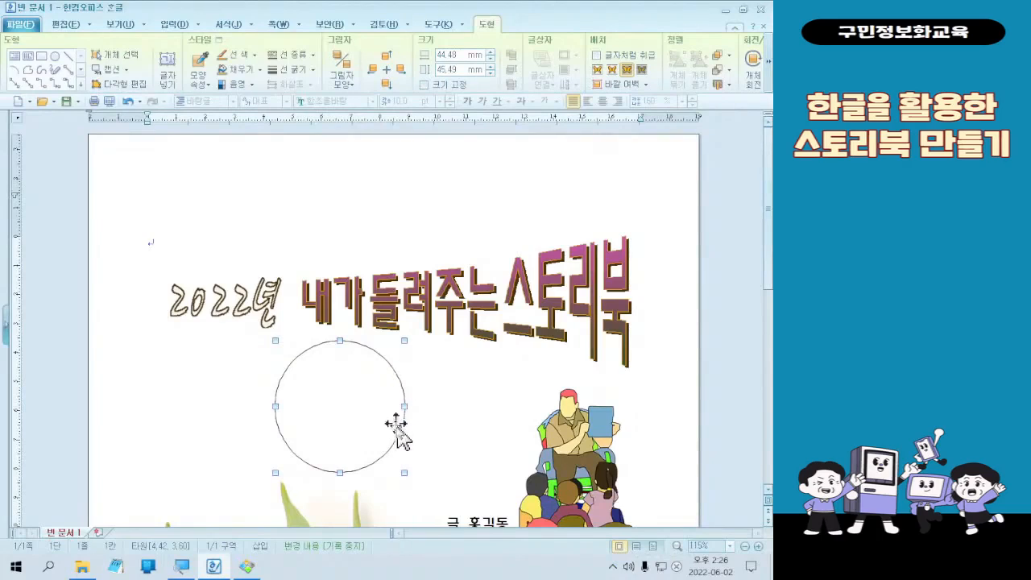
drag(404, 473, 413, 453)
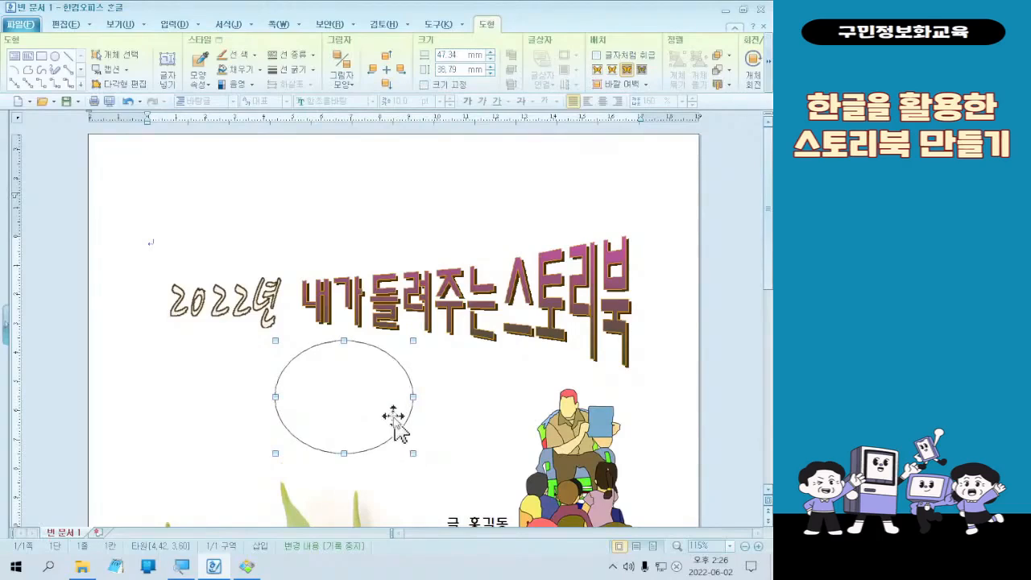
key(ctrl+z)
- Set the circle's line type to 선 없음 in its object properties
scroll(433, 440, down, 1)
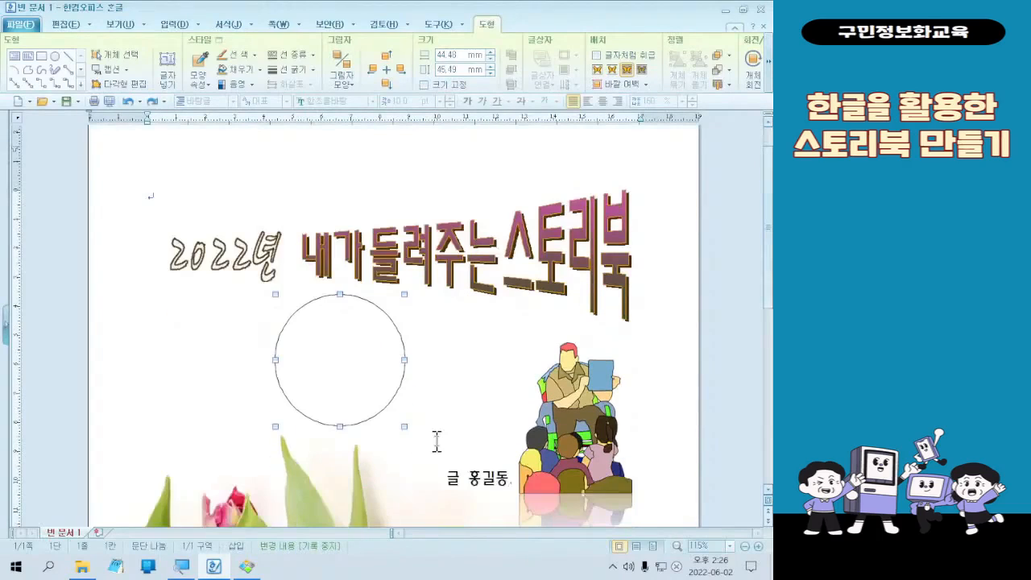
double_click(349, 372)
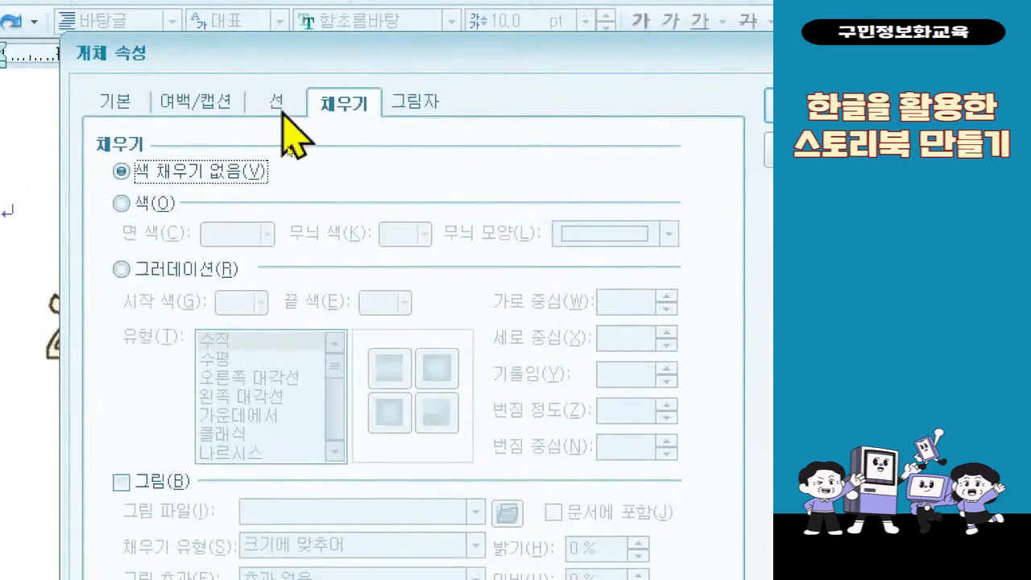
click(287, 144)
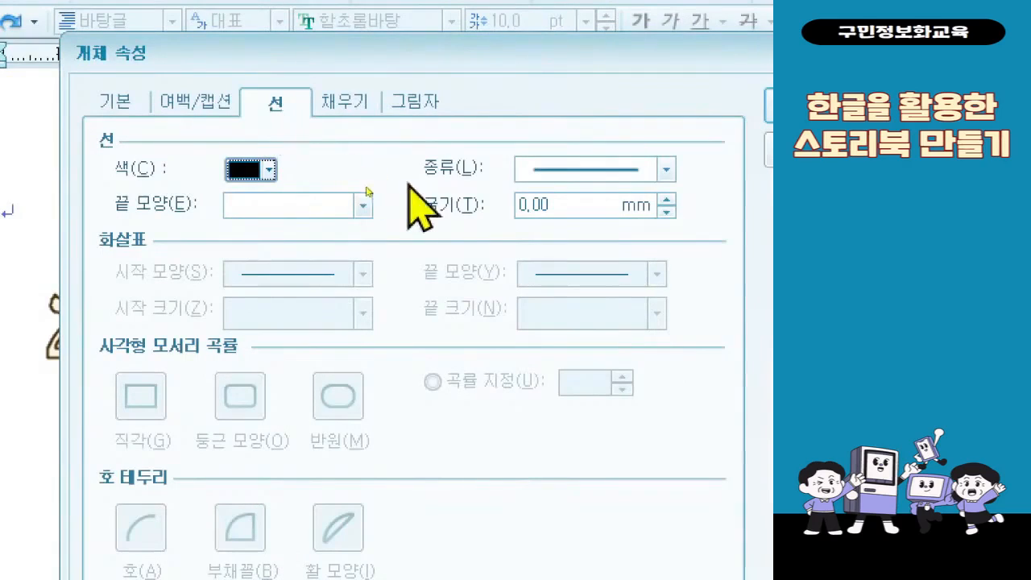
click(582, 167)
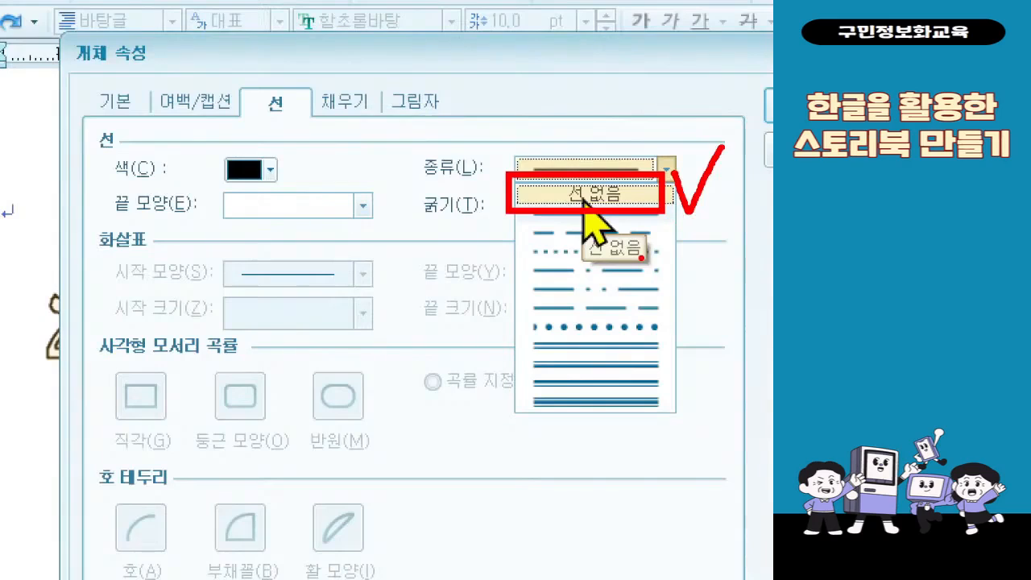
key(Escape)
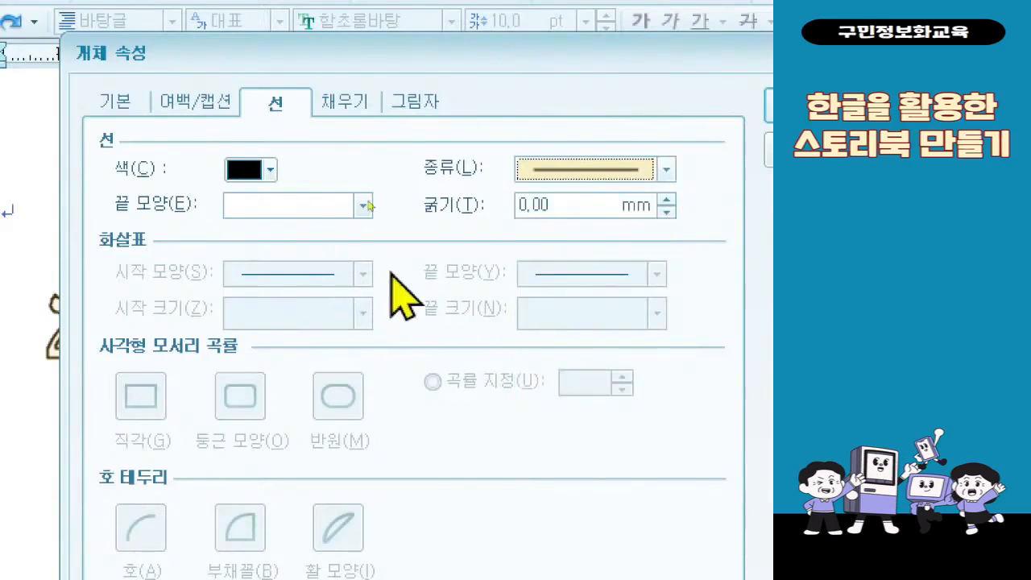
click(550, 171)
click(560, 195)
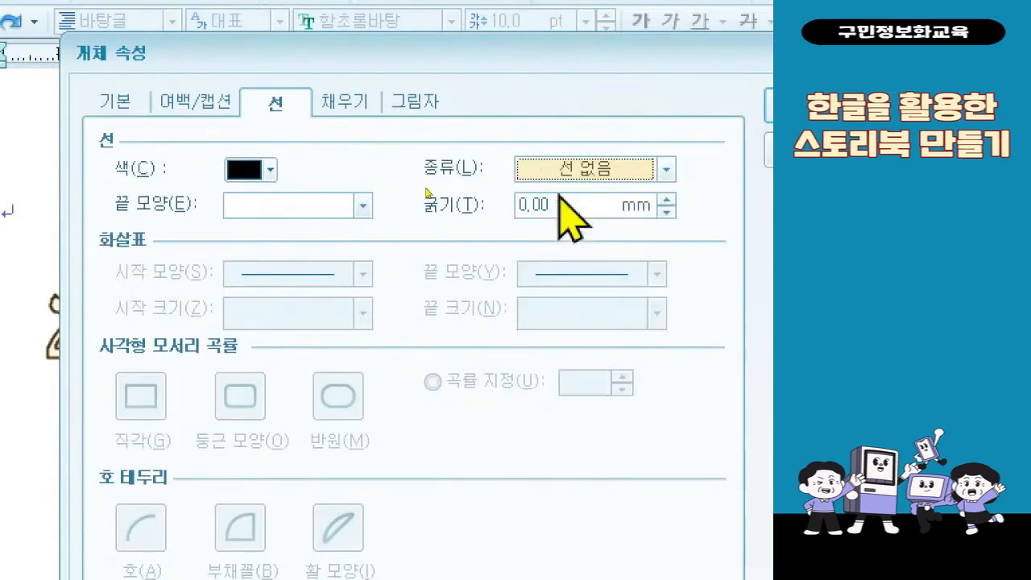
- Give the circle a 그러데이션 fill with a light teal start color, white end color, 가운데에서 type and the round center variant
click(367, 109)
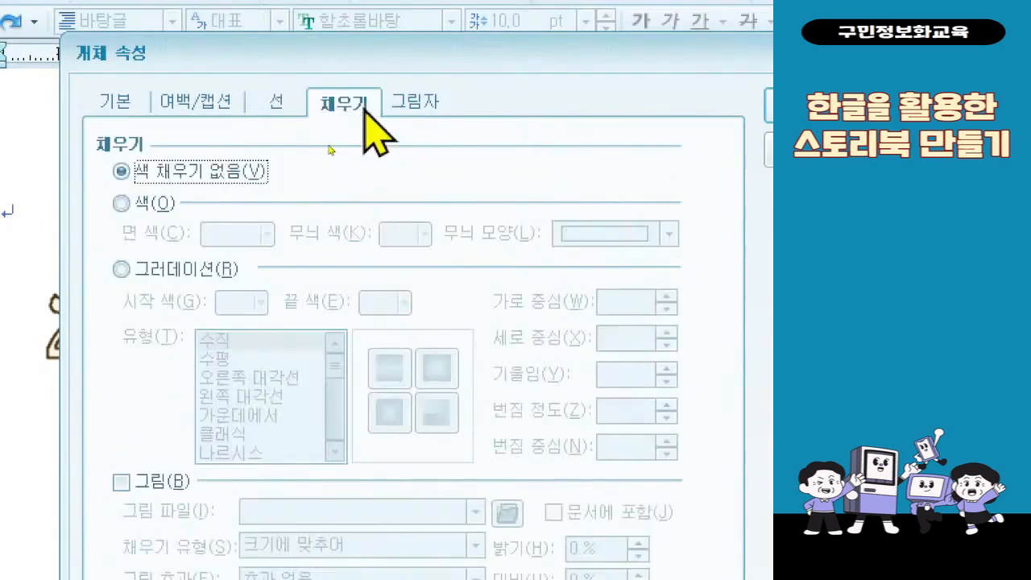
click(205, 272)
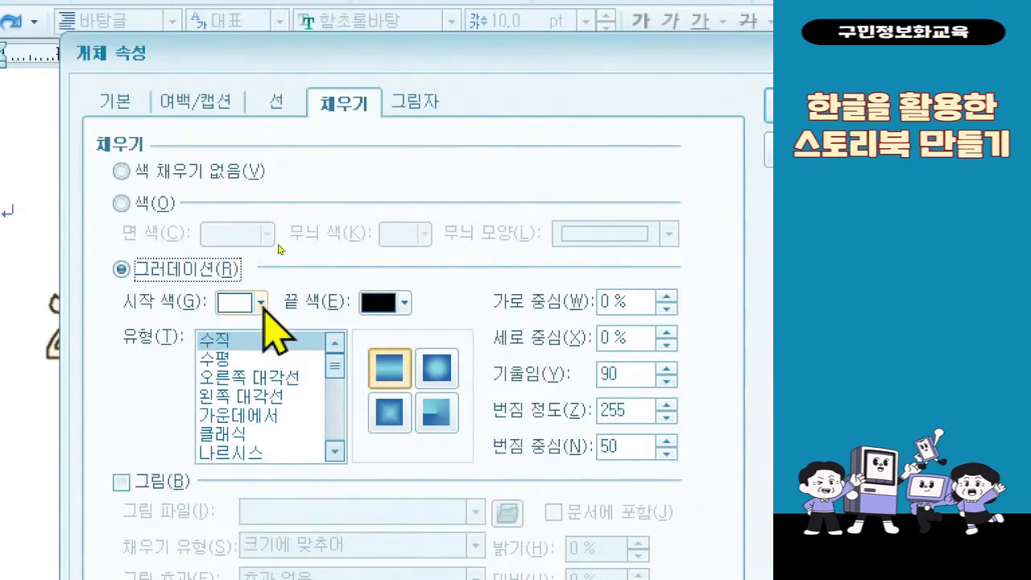
click(392, 310)
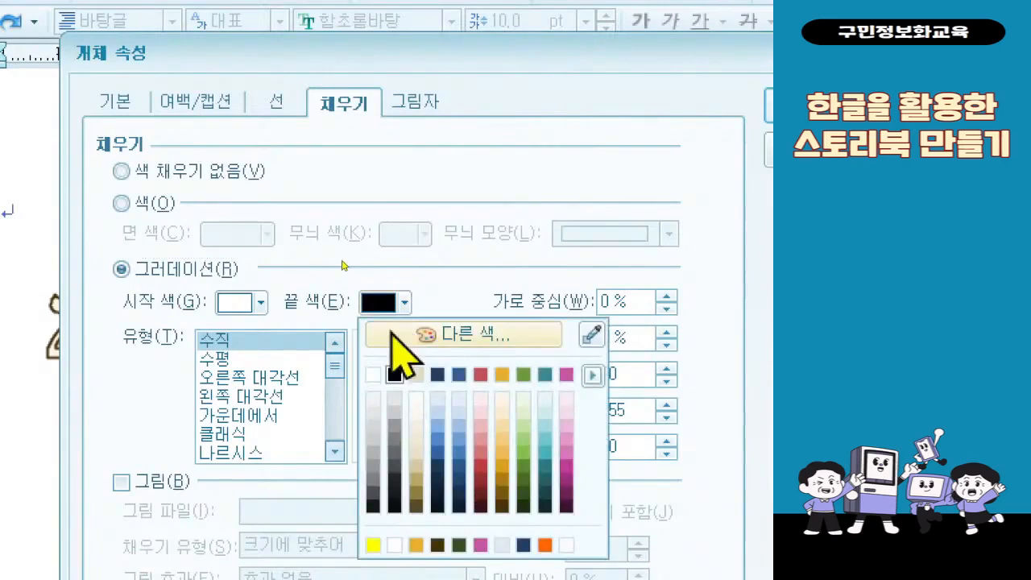
click(373, 374)
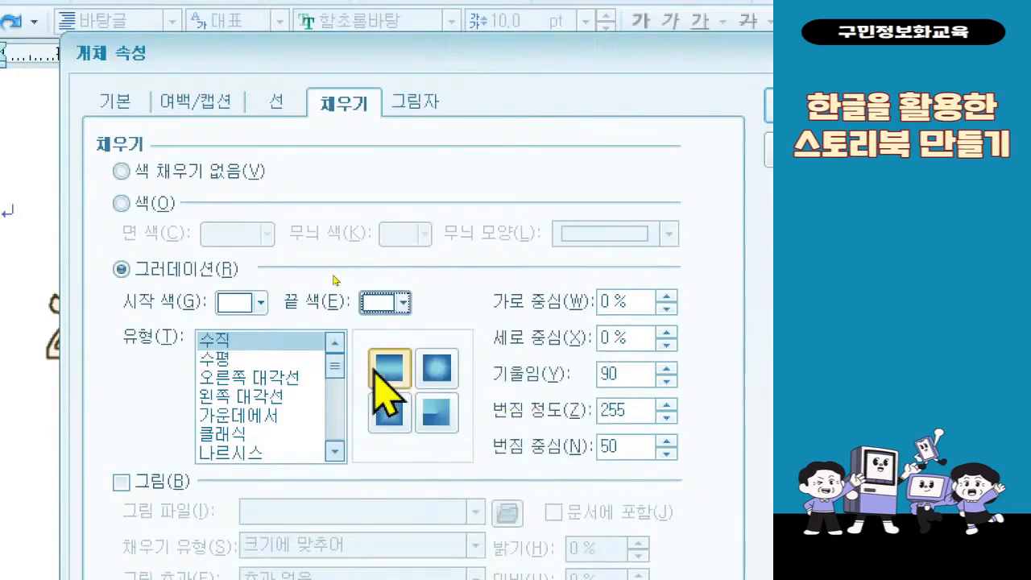
click(242, 303)
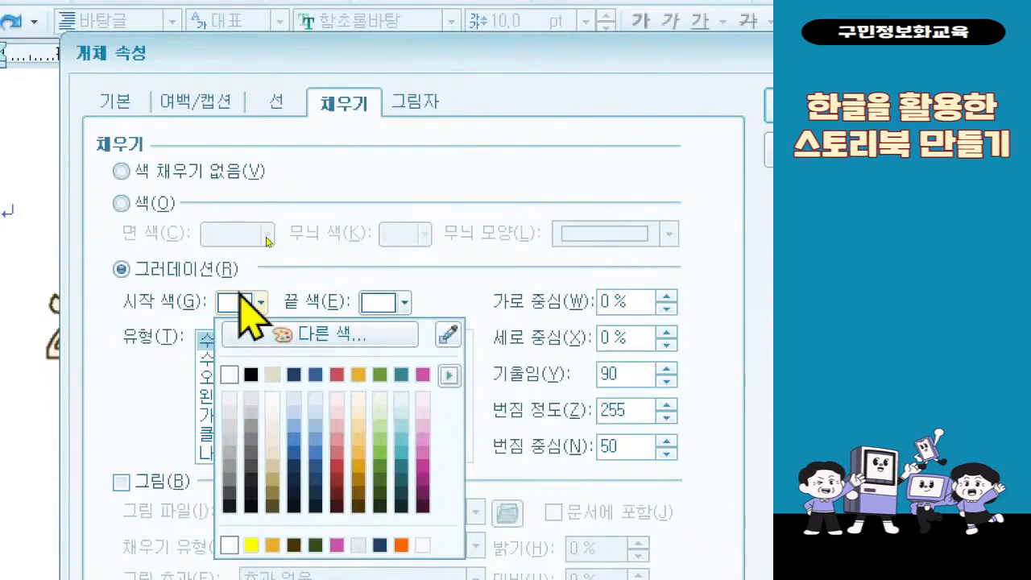
click(401, 423)
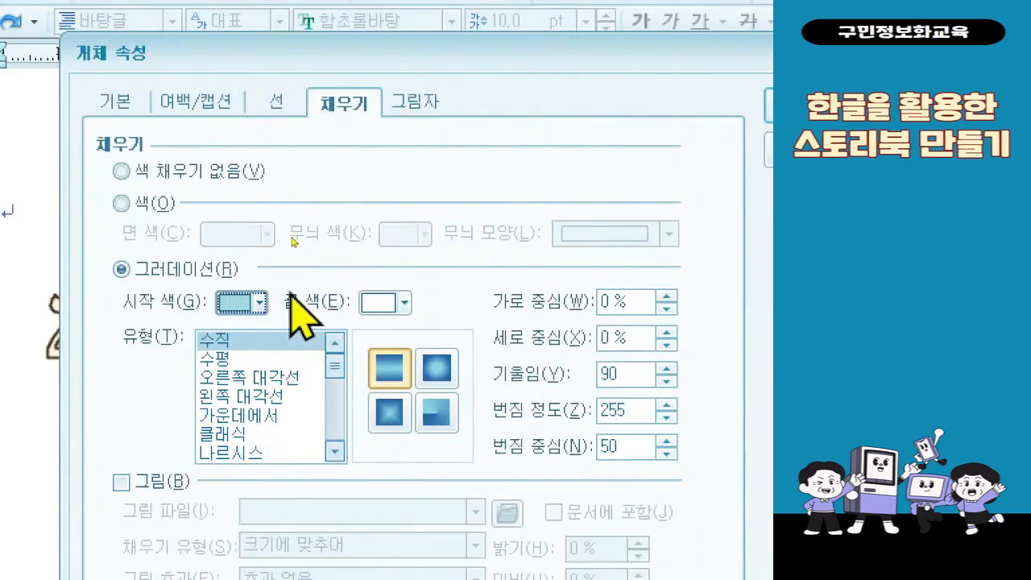
click(272, 416)
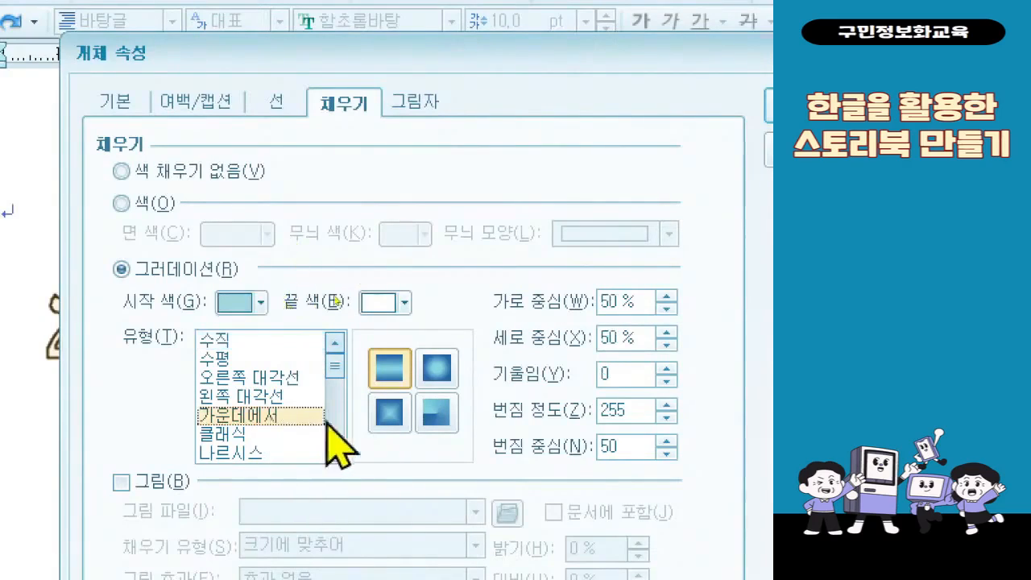
click(443, 369)
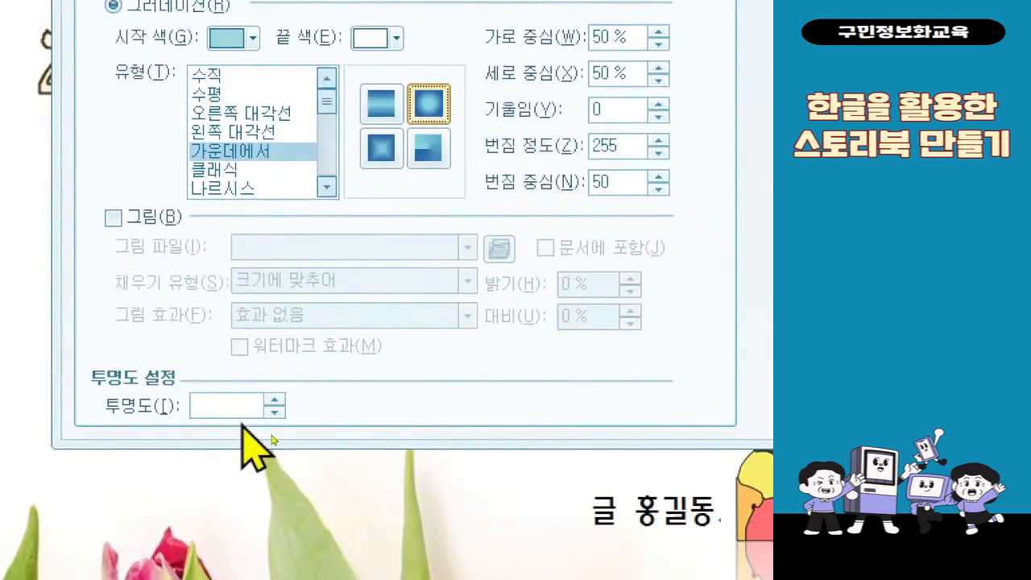
- Set the circle's 투명도 to 30 % and apply the object properties
click(242, 408)
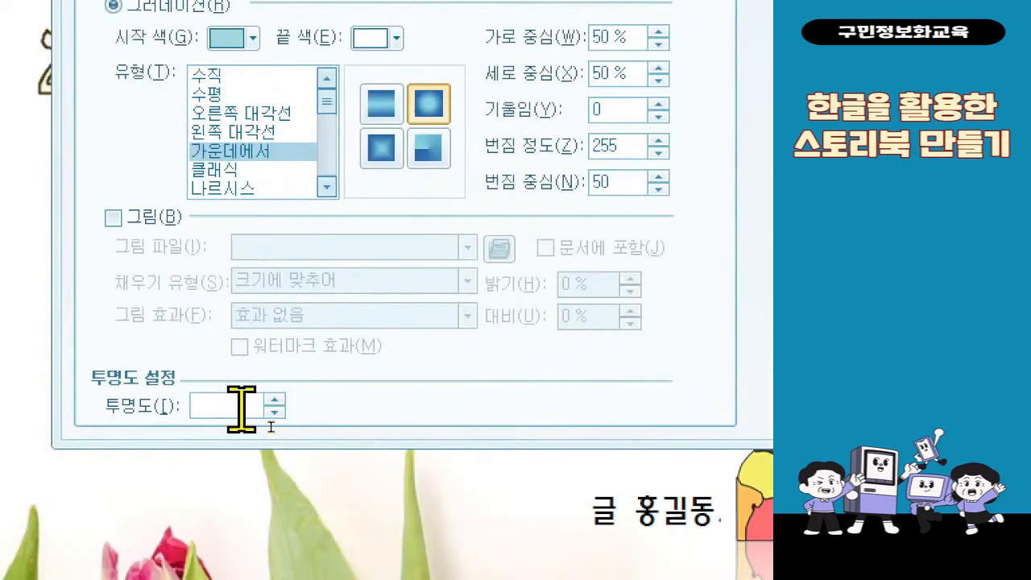
text(30)
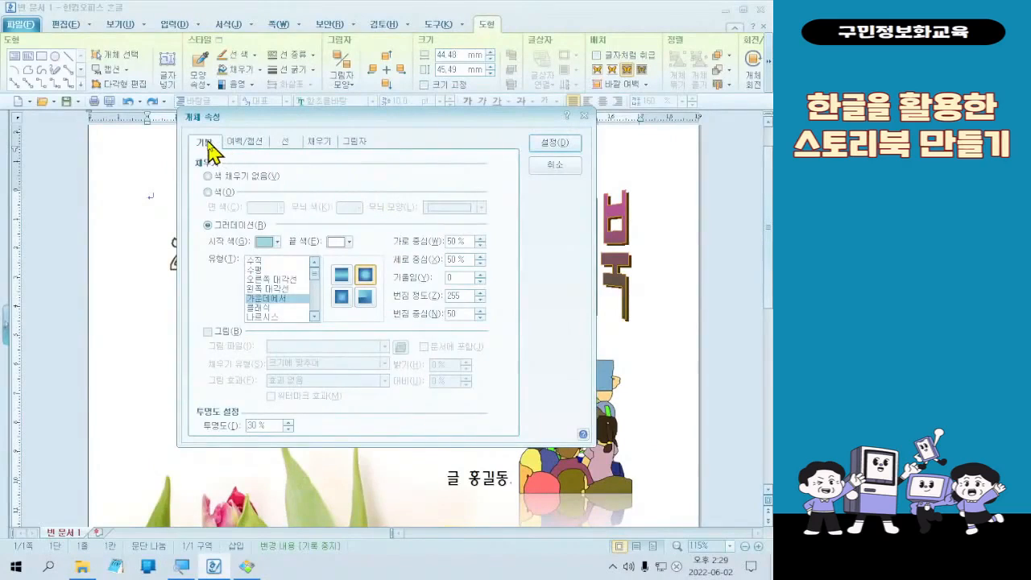
click(206, 144)
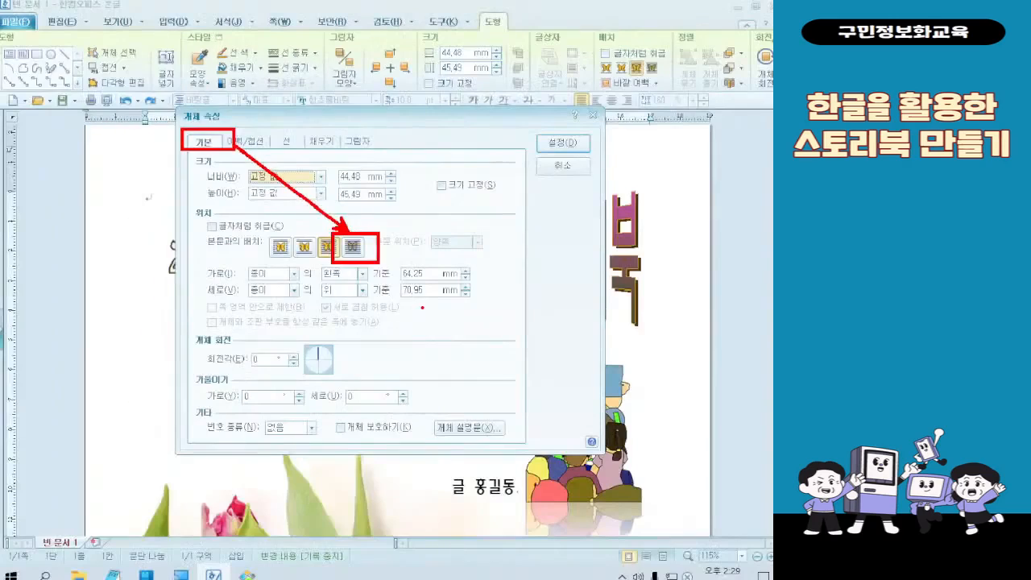
click(556, 145)
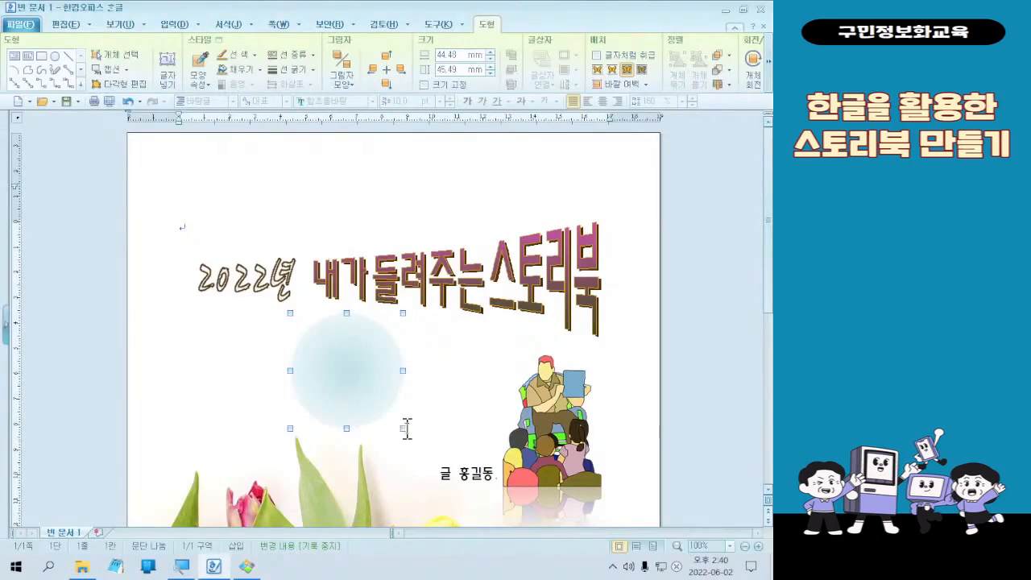
- Enlarge the circle to about 79 by 81 mm and position it over the storytelling picture
drag(400, 429, 469, 495)
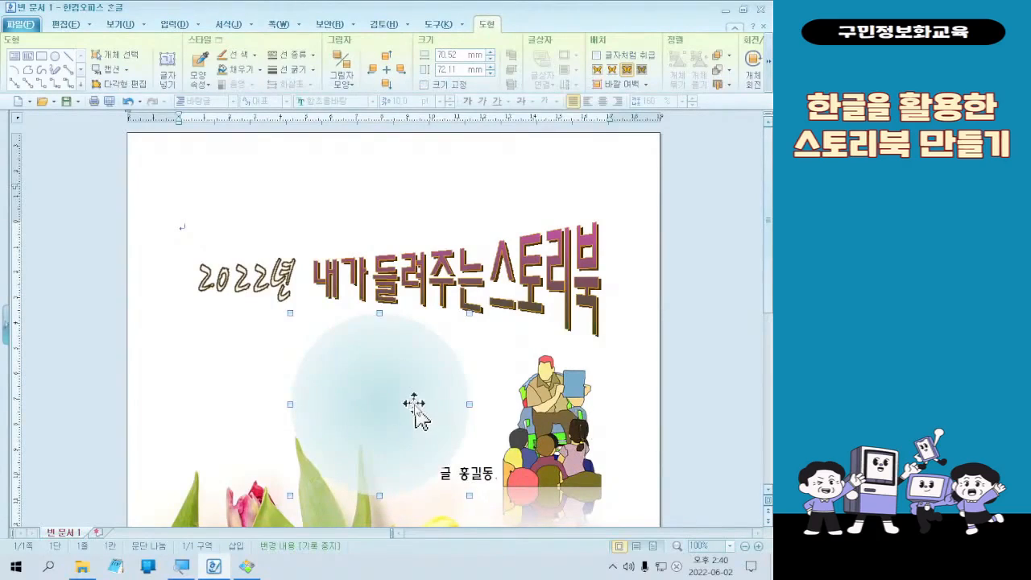
drag(416, 410, 559, 435)
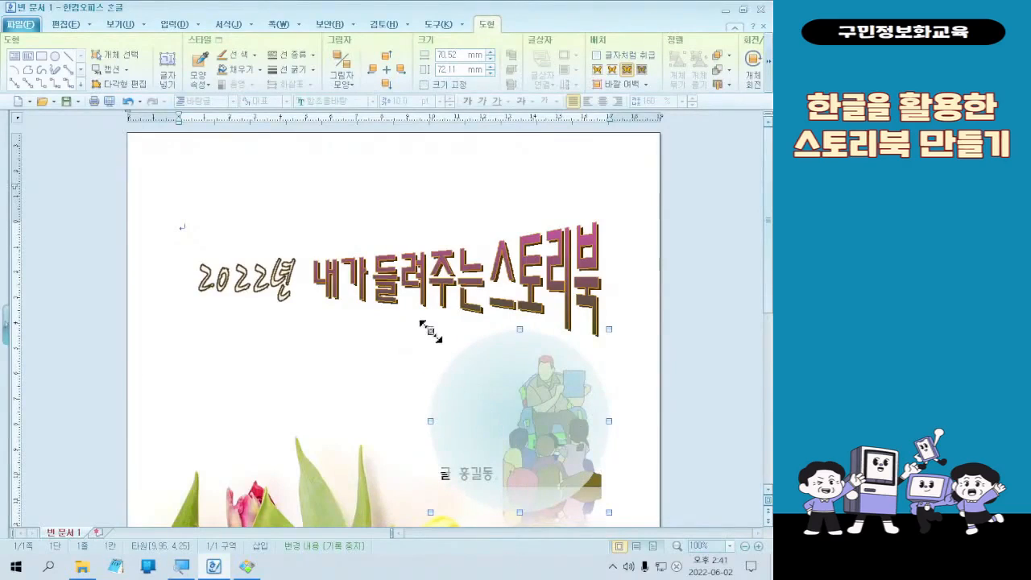
drag(429, 330, 409, 308)
drag(497, 380, 521, 400)
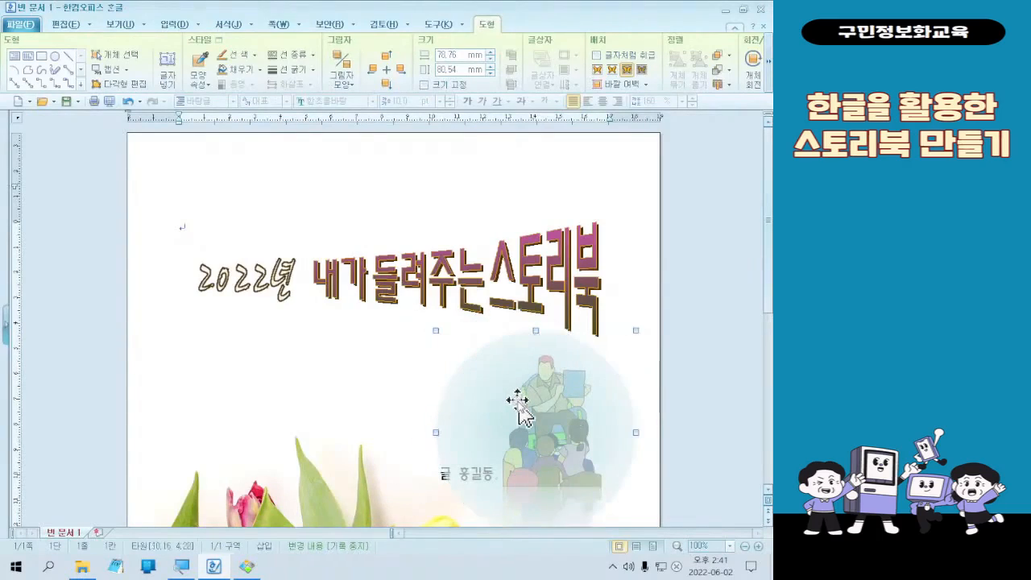
- Place the circle behind the text with the 글 뒤로 arrangement and shift it slightly up and to the left behind the storytelling picture
double_click(477, 388)
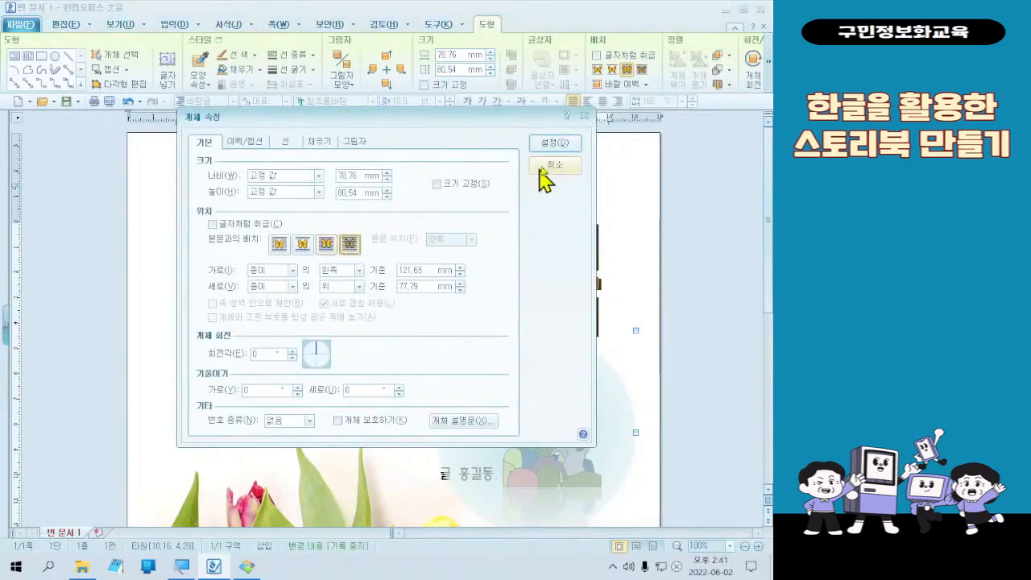
click(564, 144)
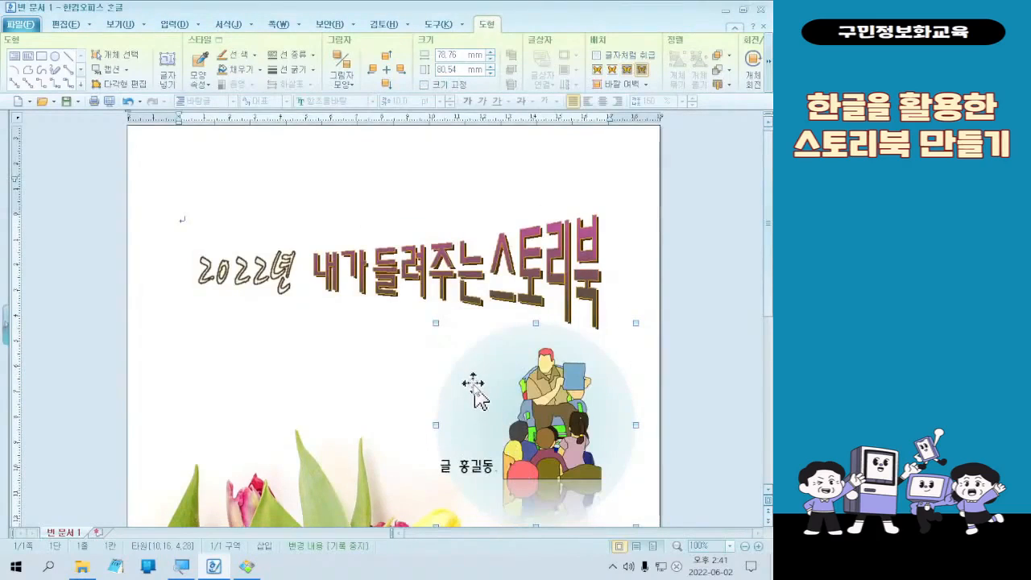
mouse_move(473, 391)
mouse_down()
mouse_move(309, 360)
mouse_move(420, 393)
mouse_move(480, 395)
mouse_move(462, 381)
mouse_up()
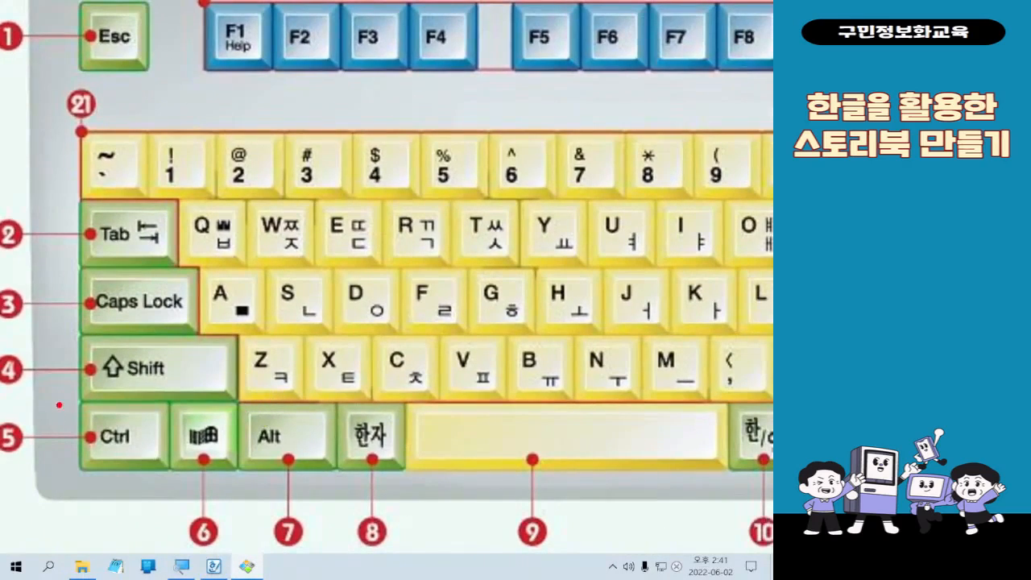
drag(59, 405, 185, 475)
drag(165, 377, 269, 321)
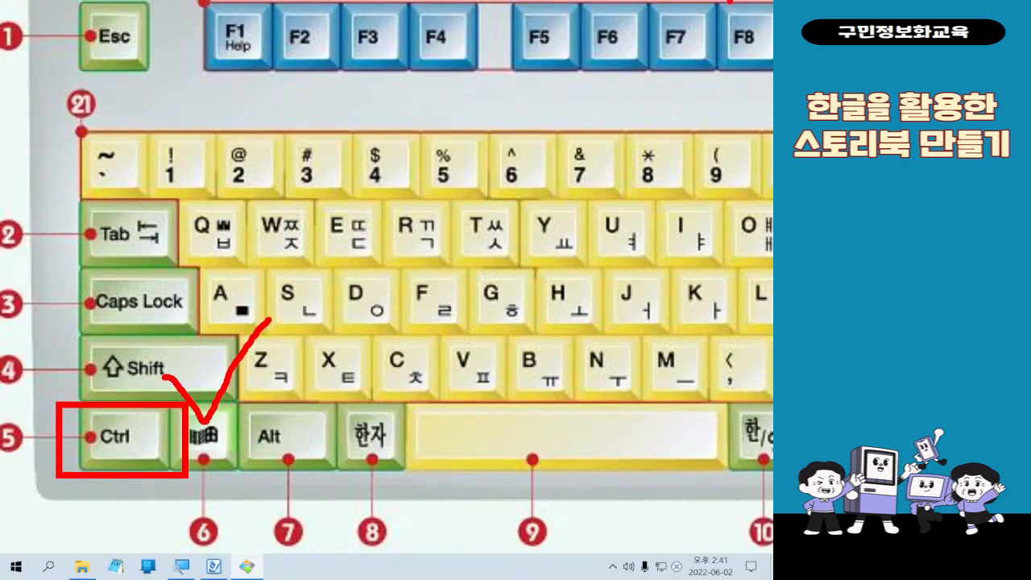
click(720, 13)
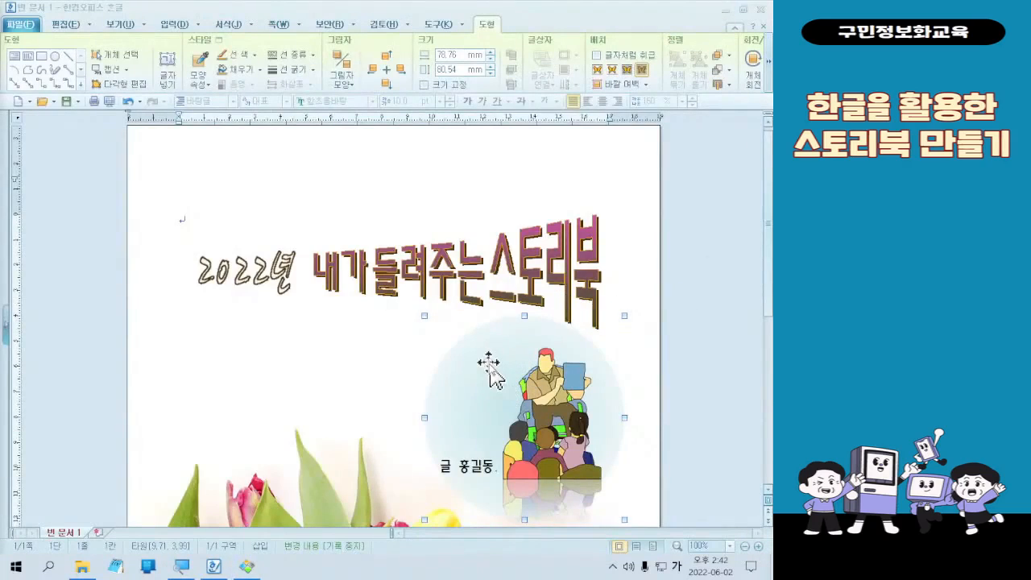
- Duplicate the teal circle to its left, shrink the copy to about 31 by 32 mm, and place it at the large circle's upper-left edge
drag(489, 366, 330, 367)
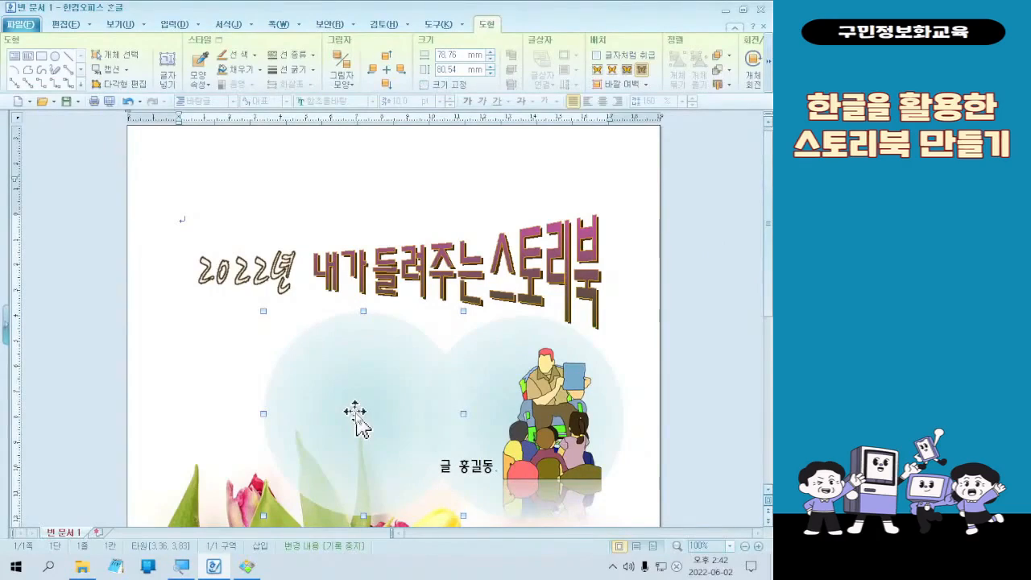
scroll(355, 415, down, 1)
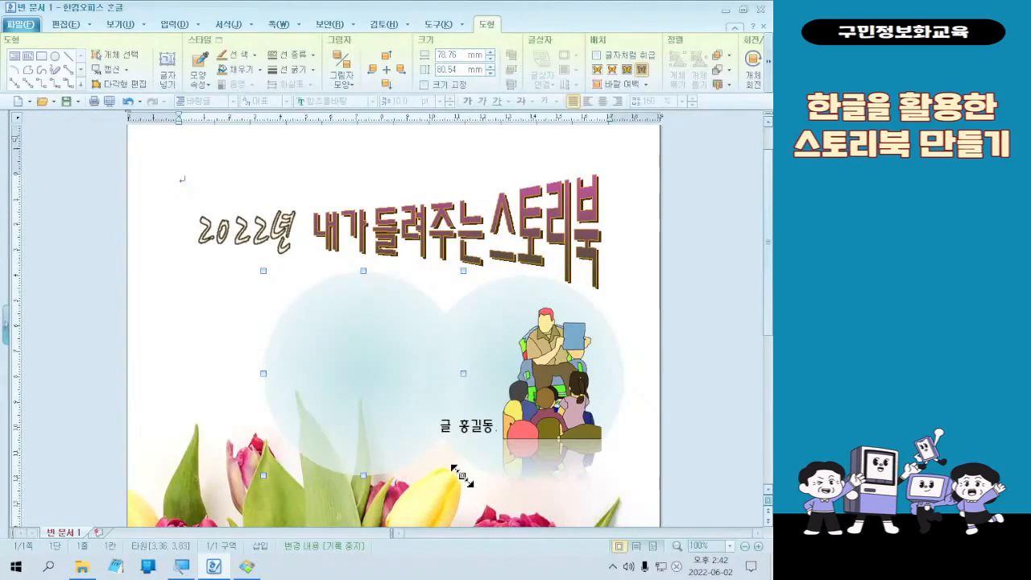
drag(463, 475, 442, 326)
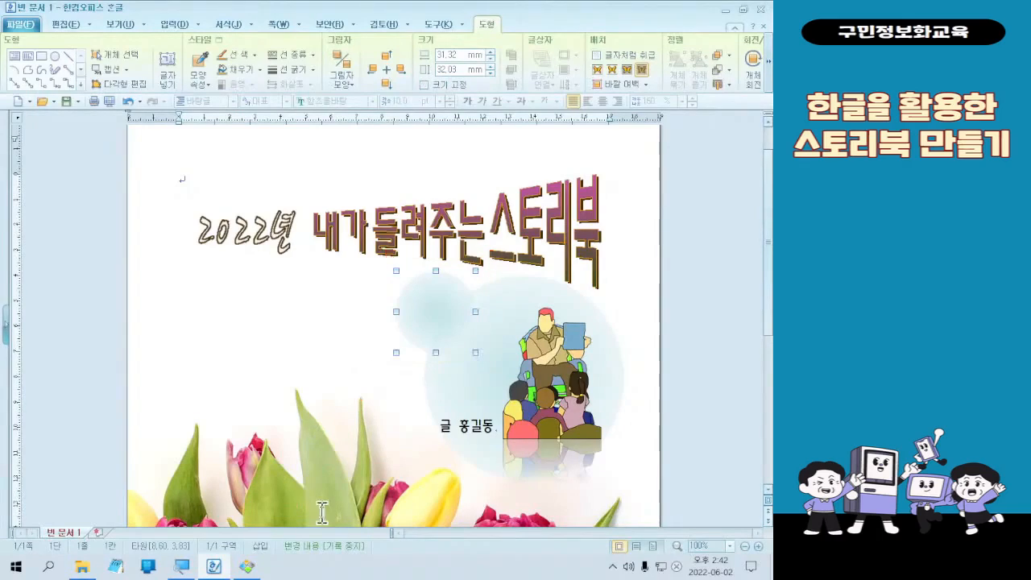
- Try light green shades for the copied circle's gradient start color and apply the full-strength green 멜론색
double_click(433, 302)
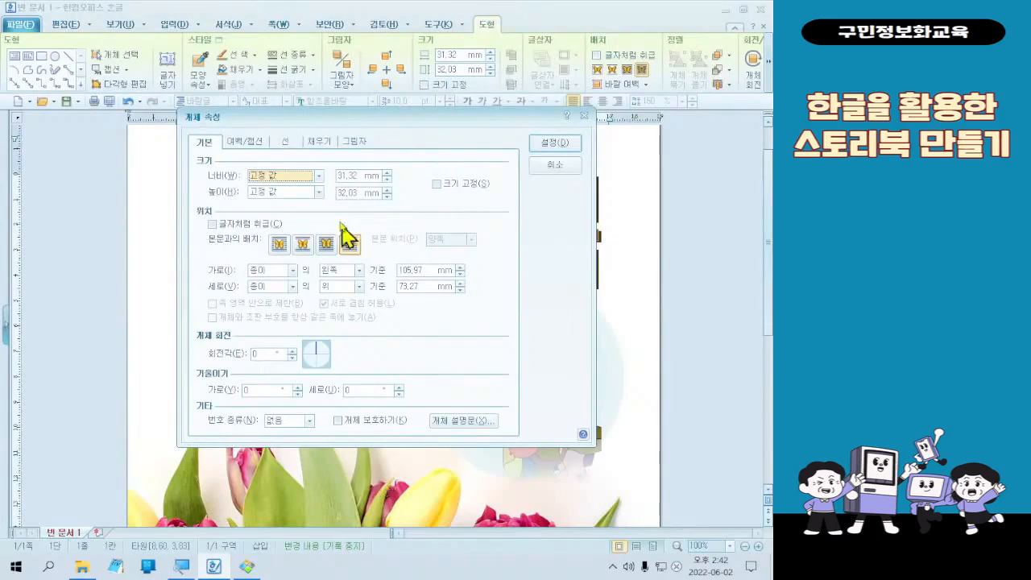
click(321, 145)
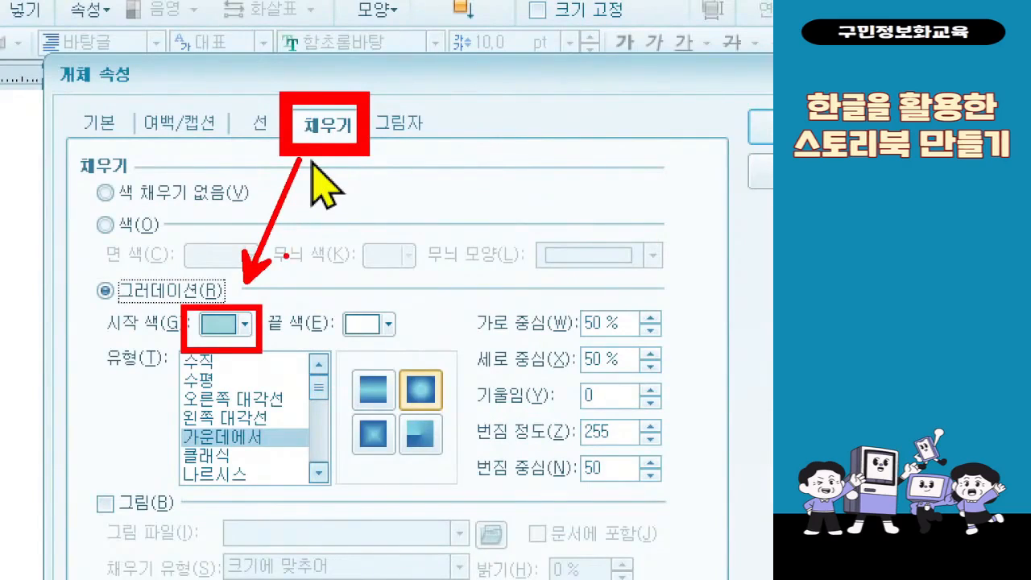
click(243, 324)
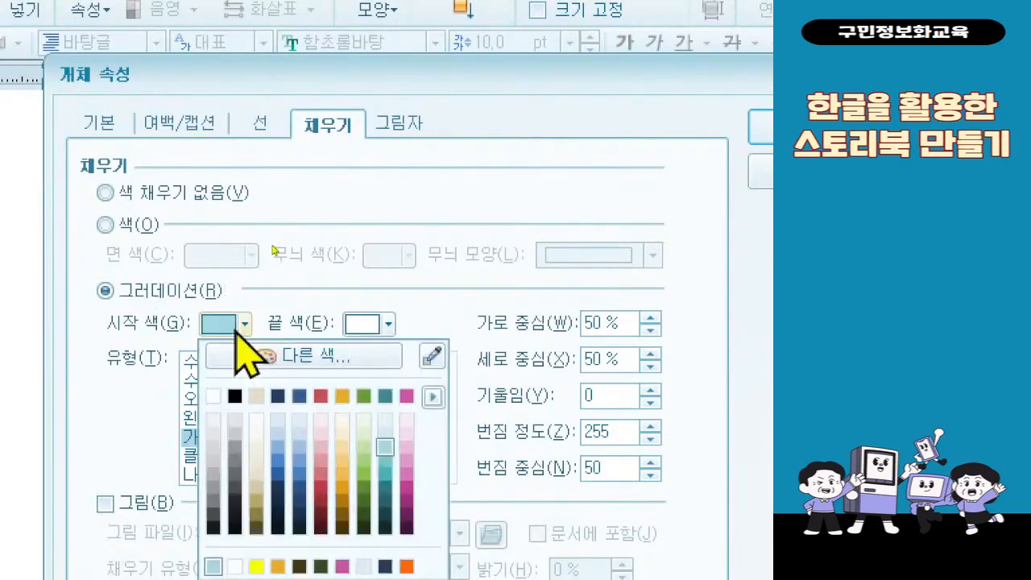
click(369, 437)
click(243, 324)
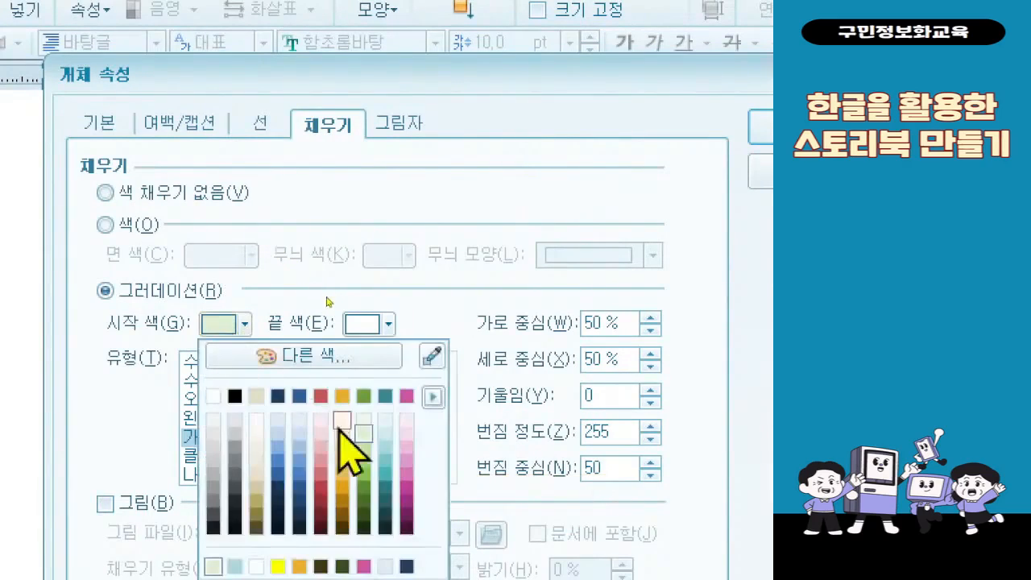
click(367, 449)
click(243, 323)
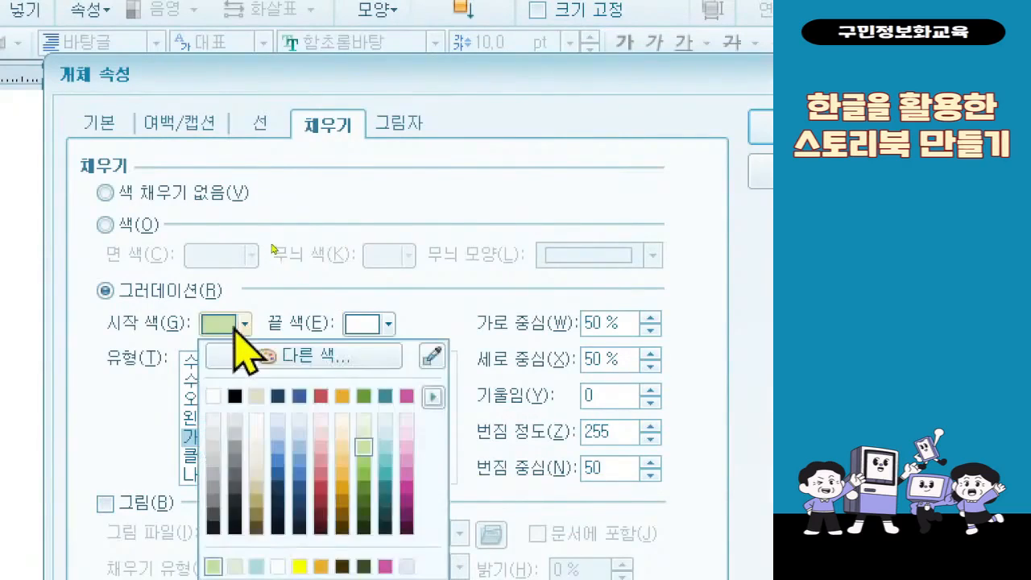
click(365, 397)
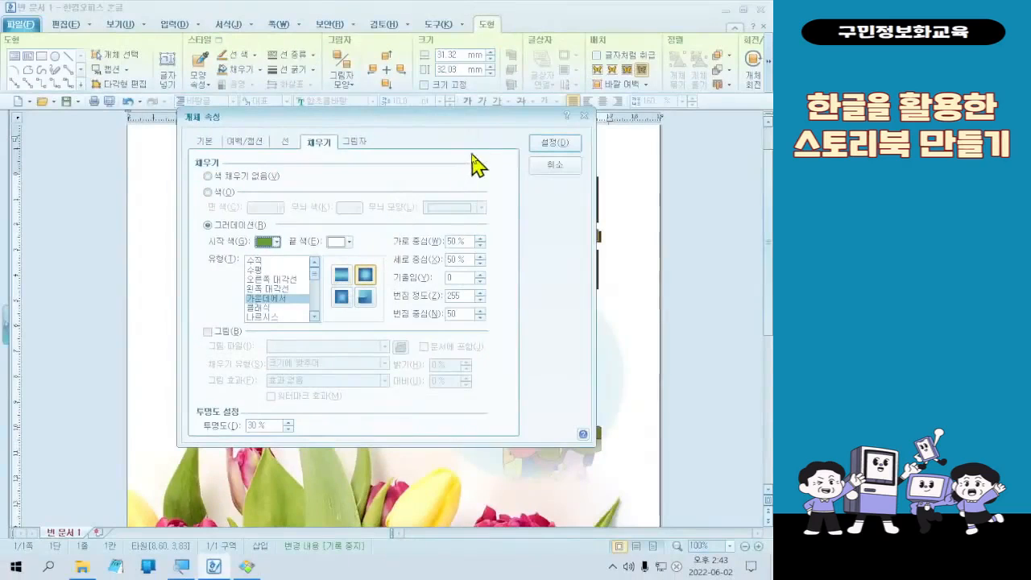
click(551, 142)
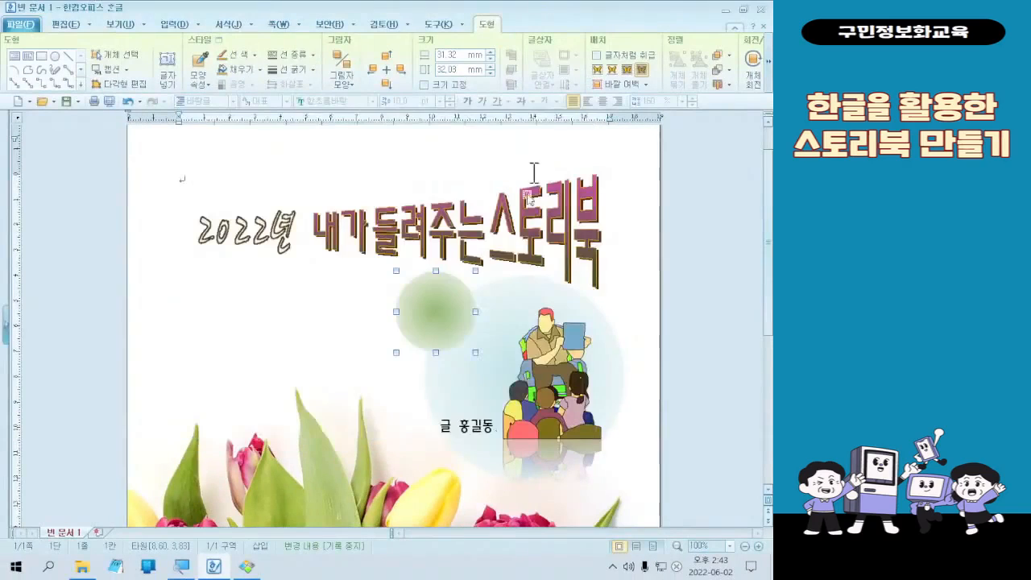
- Set the green circle's gradient start color to 멜론색 60% 밝게 and apply the object properties
double_click(445, 325)
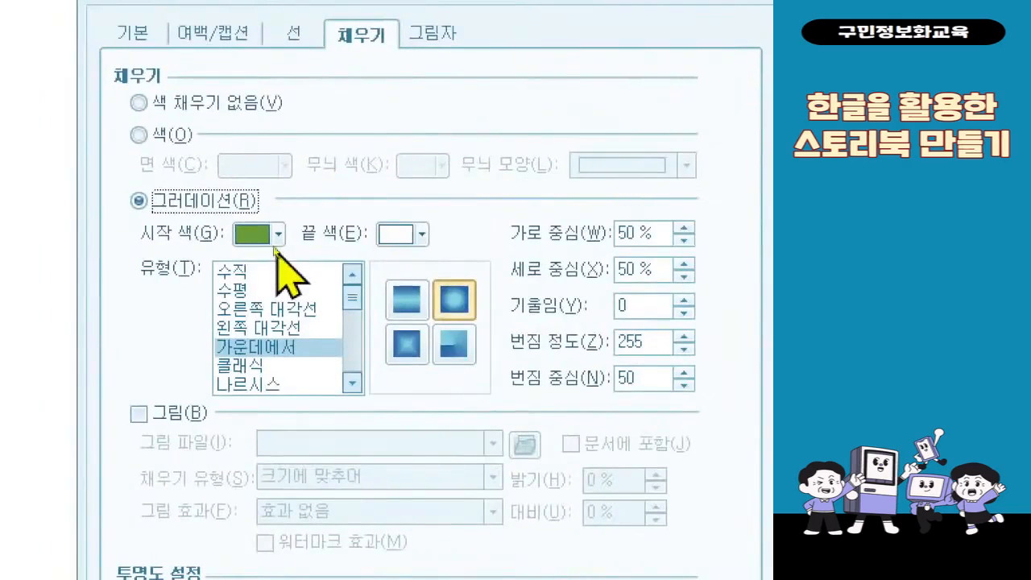
click(278, 234)
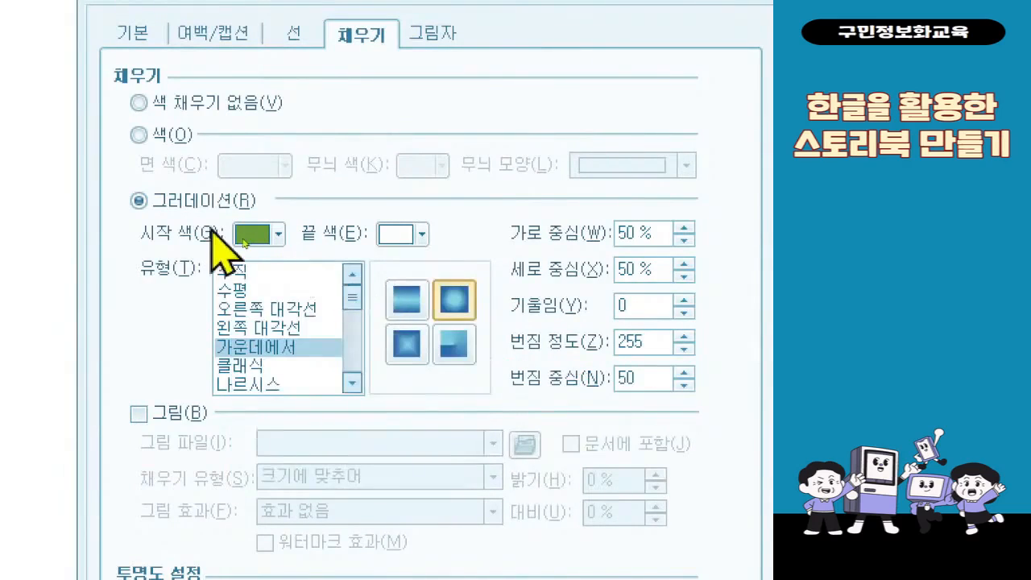
click(262, 240)
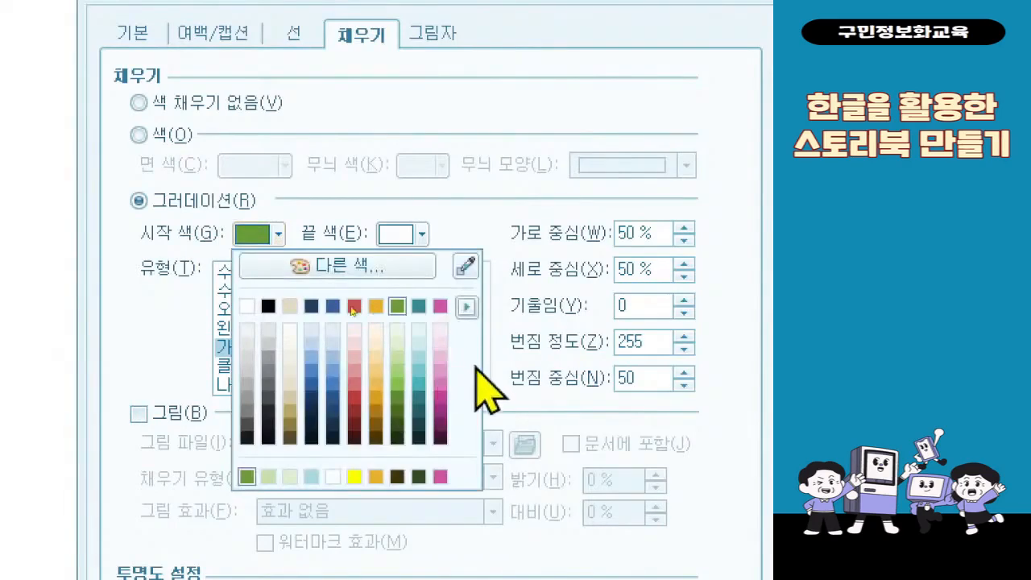
click(397, 357)
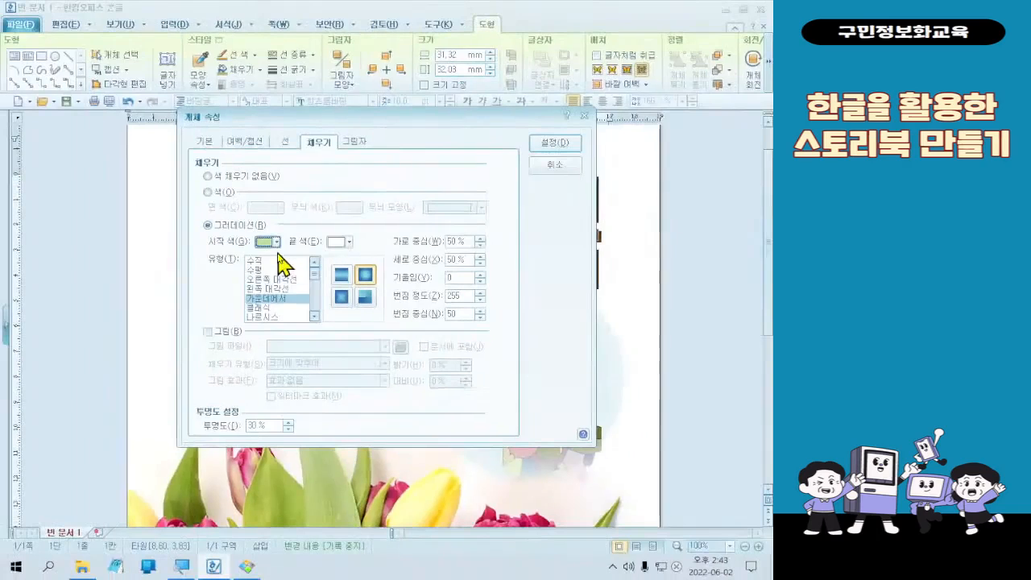
mouse_move(528, 122)
mouse_down()
mouse_move(584, 159)
mouse_move(347, 340)
mouse_up()
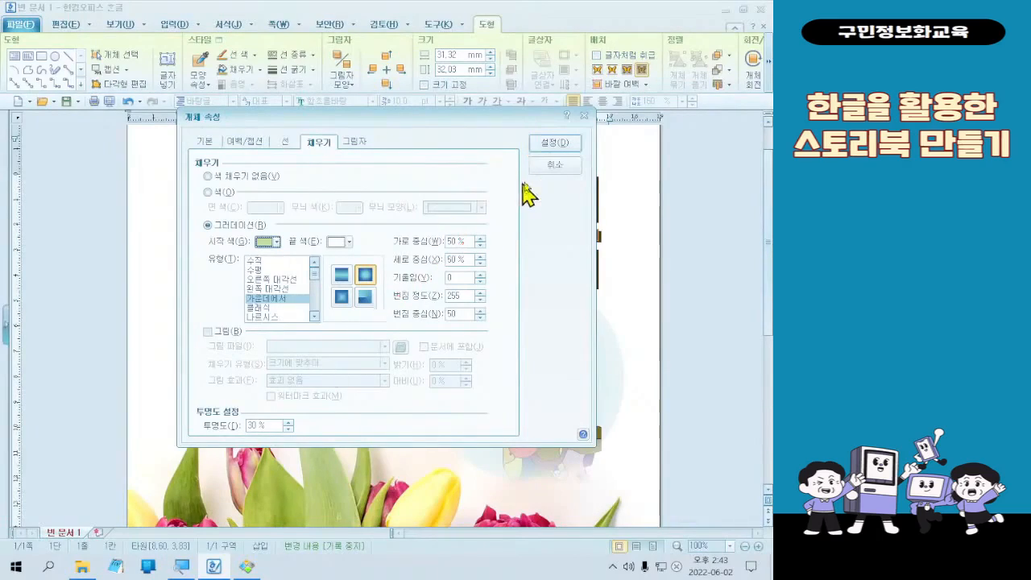
click(564, 145)
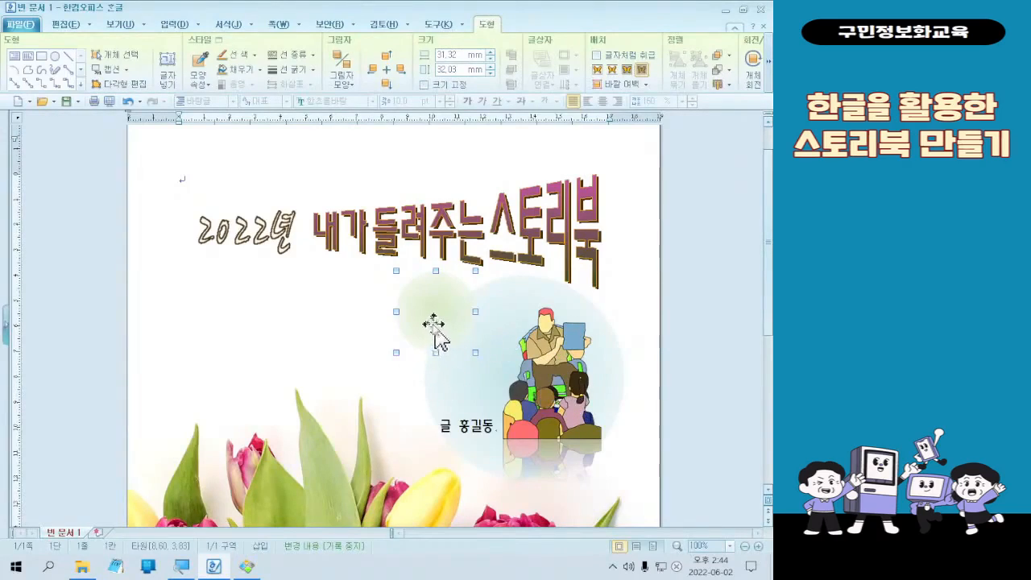
click(246, 566)
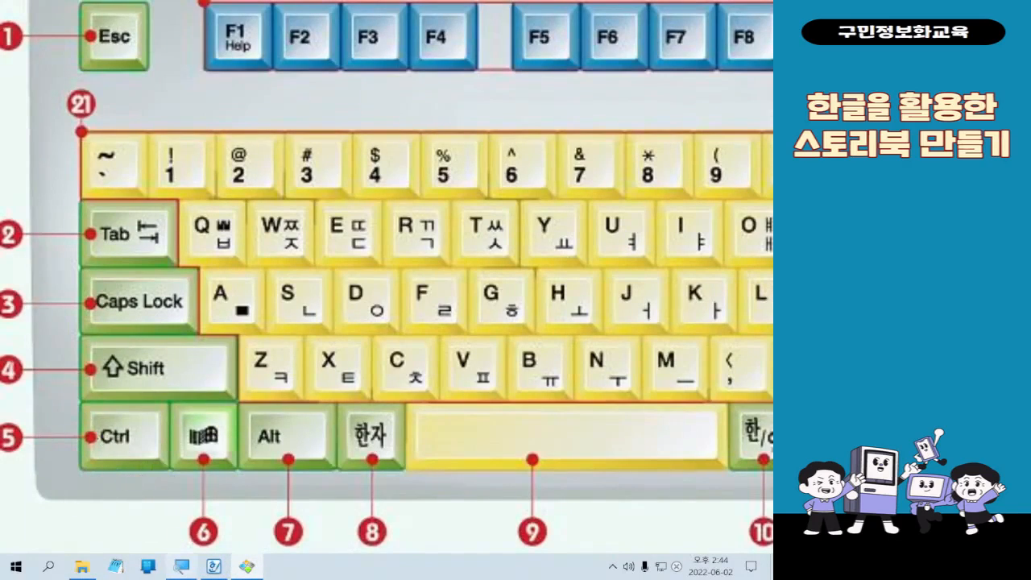
click(211, 566)
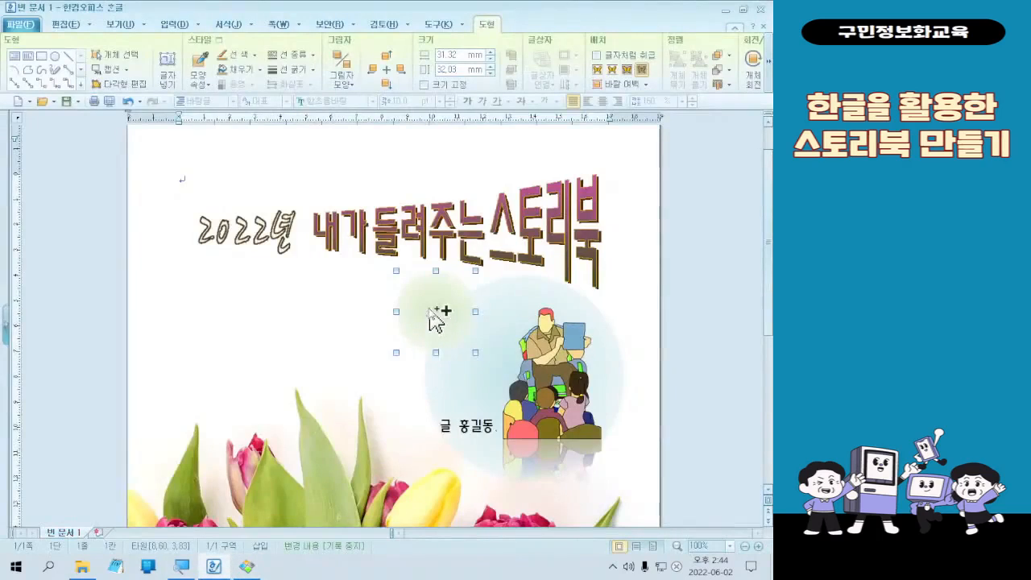
- Duplicate the green circle, shrink the copy to about 10 by 11 mm, and place it below and to the left of the original
drag(430, 311, 342, 326)
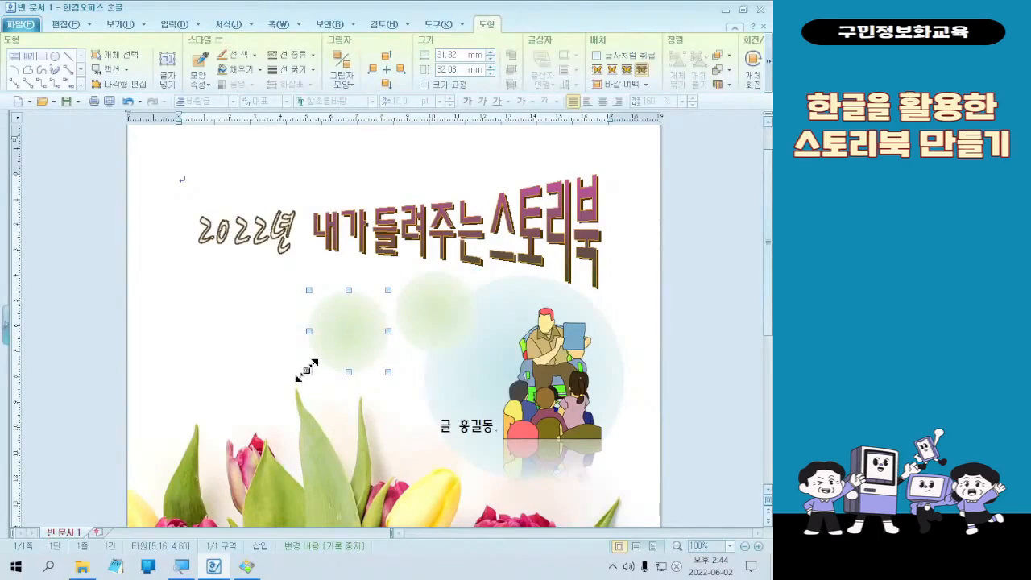
drag(309, 373, 347, 331)
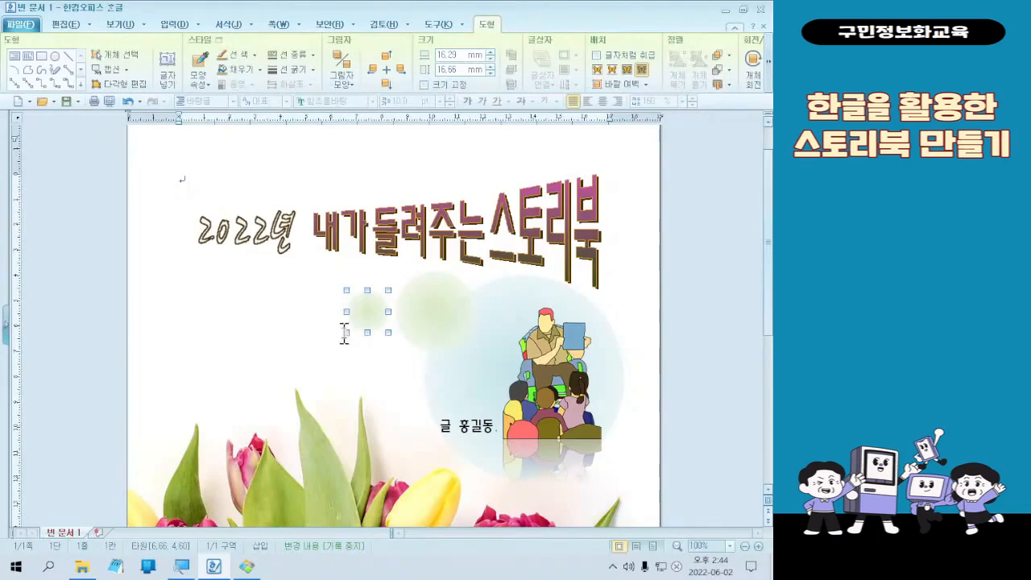
drag(348, 334, 396, 376)
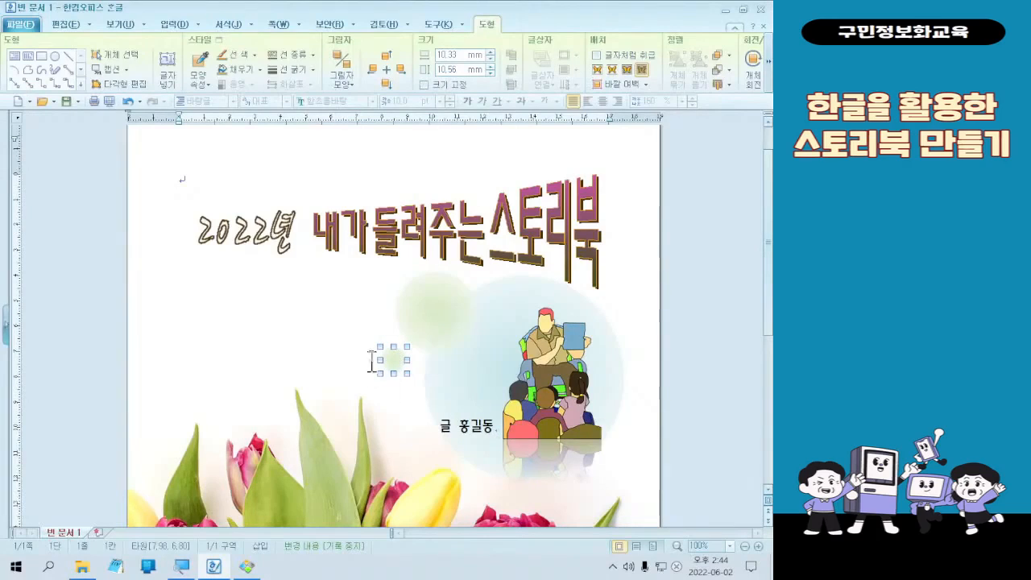
key(ctrl)
key(ctrl)
key(ctrl)
key(ctrl)
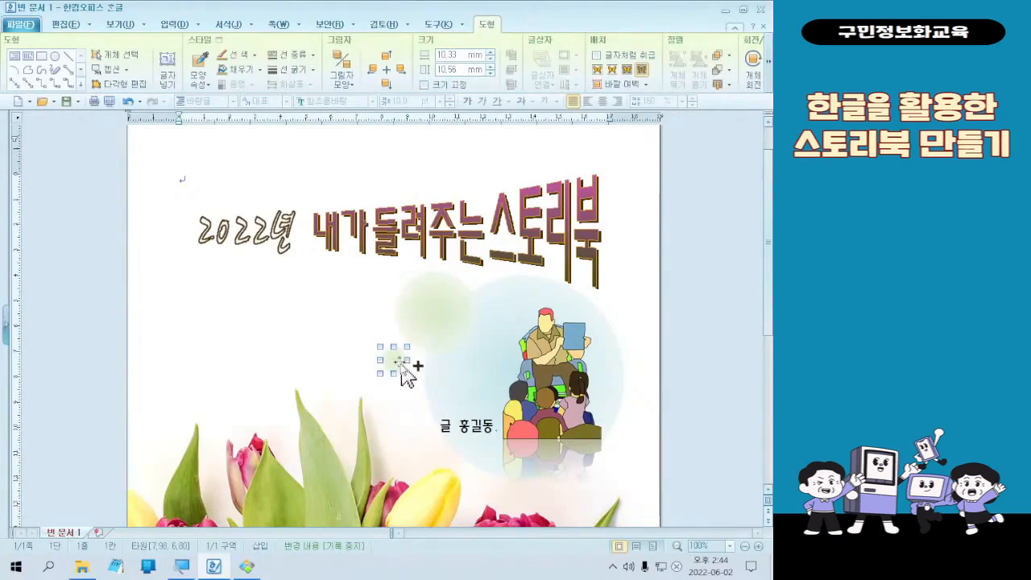
key(ctrl)
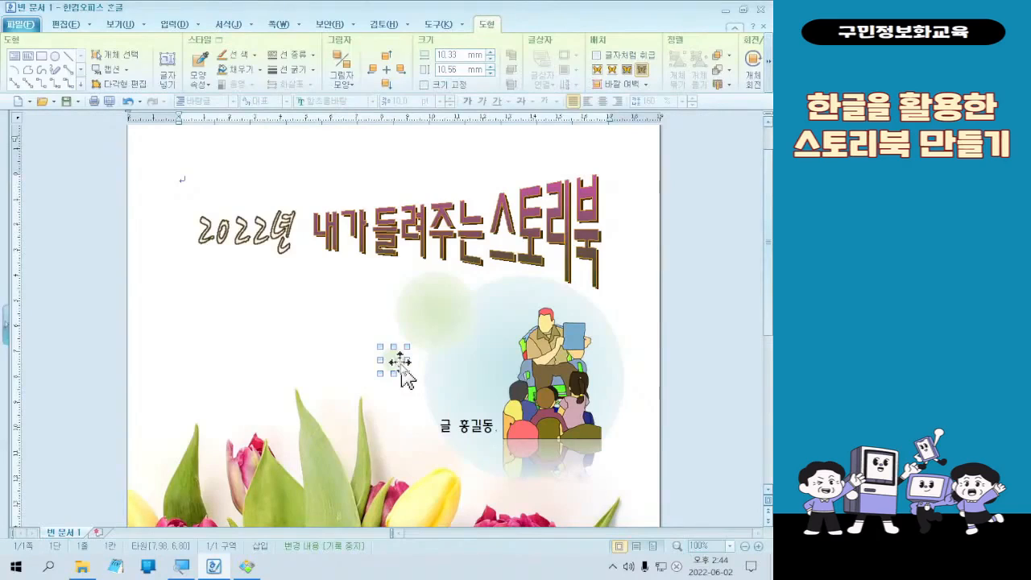
- Set the smallest circle's gradient start color to light pink and apply the object properties
double_click(398, 363)
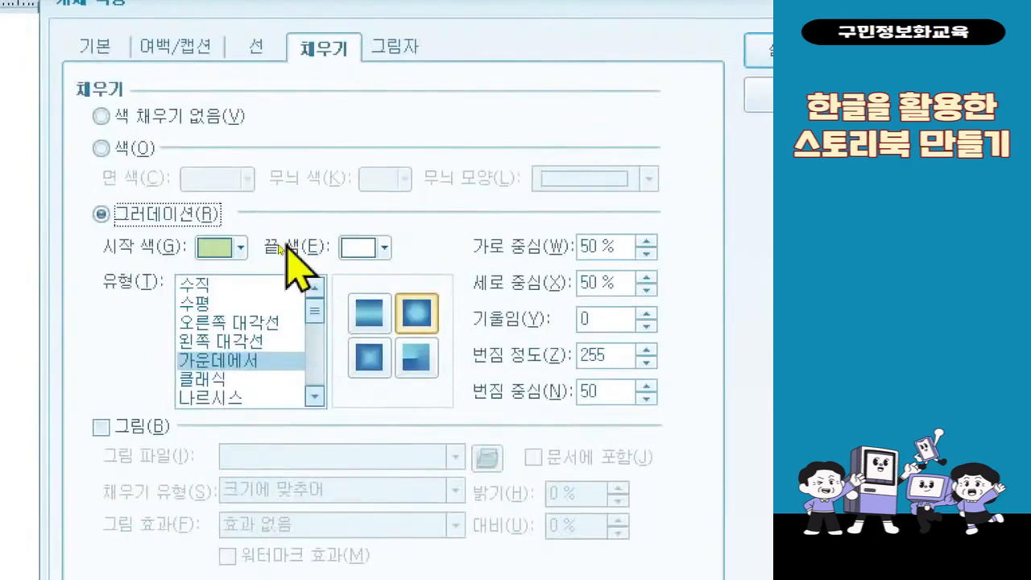
click(216, 248)
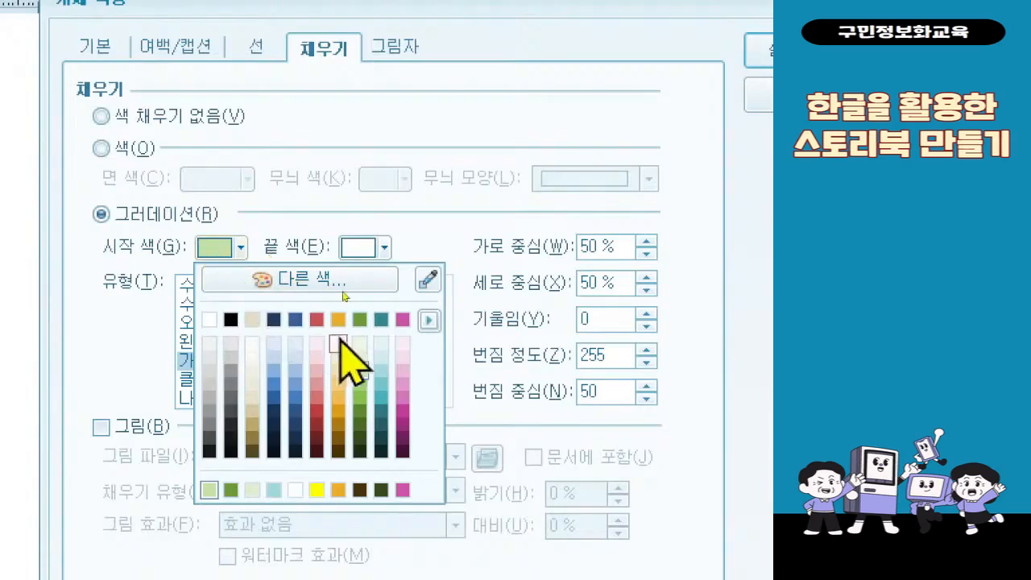
click(402, 369)
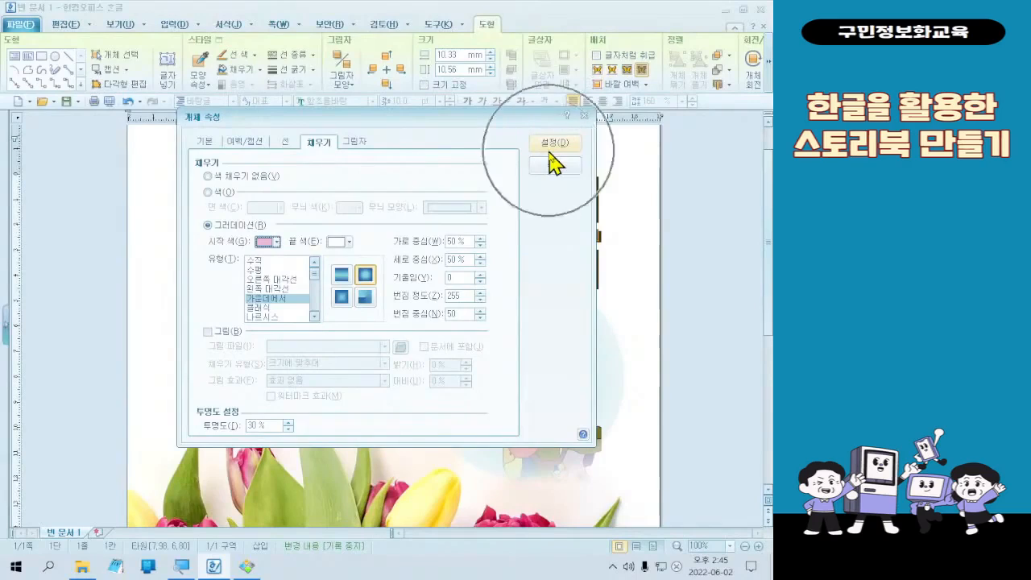
click(551, 145)
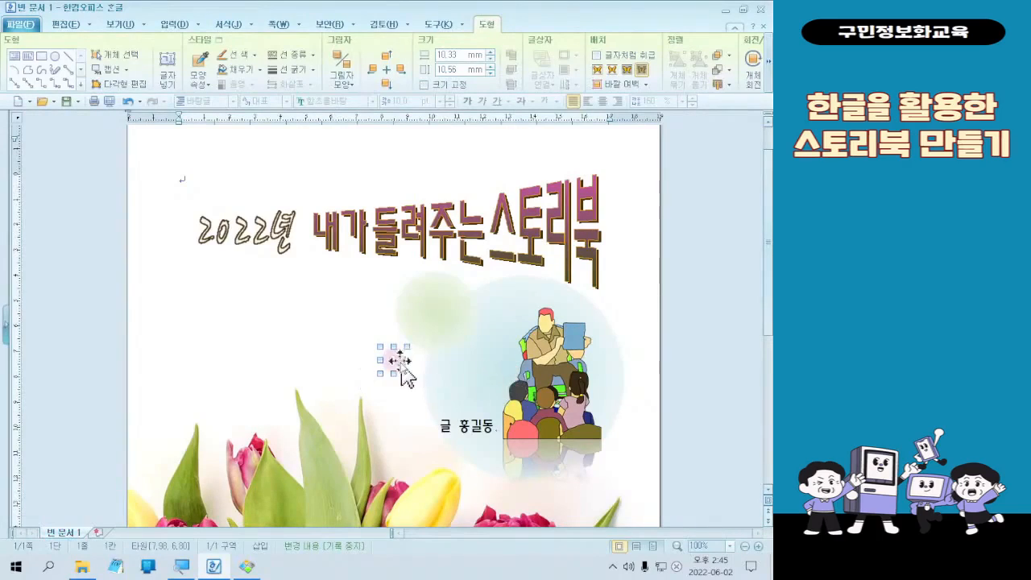
drag(397, 379, 446, 361)
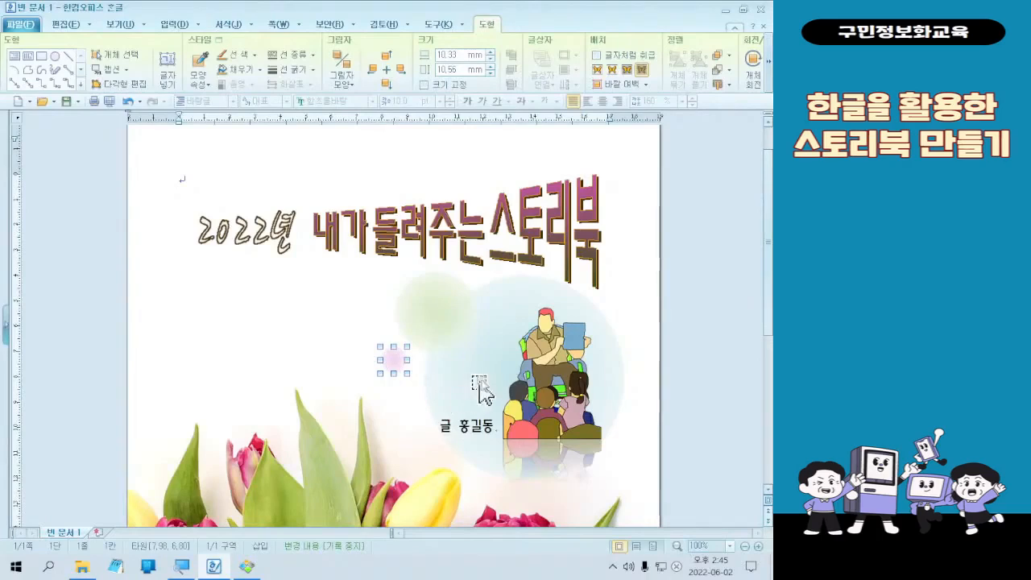
key(ctrl+2)
mouse_move(501, 332)
mouse_down()
mouse_move(495, 344)
mouse_move(548, 381)
mouse_up()
drag(480, 344, 456, 322)
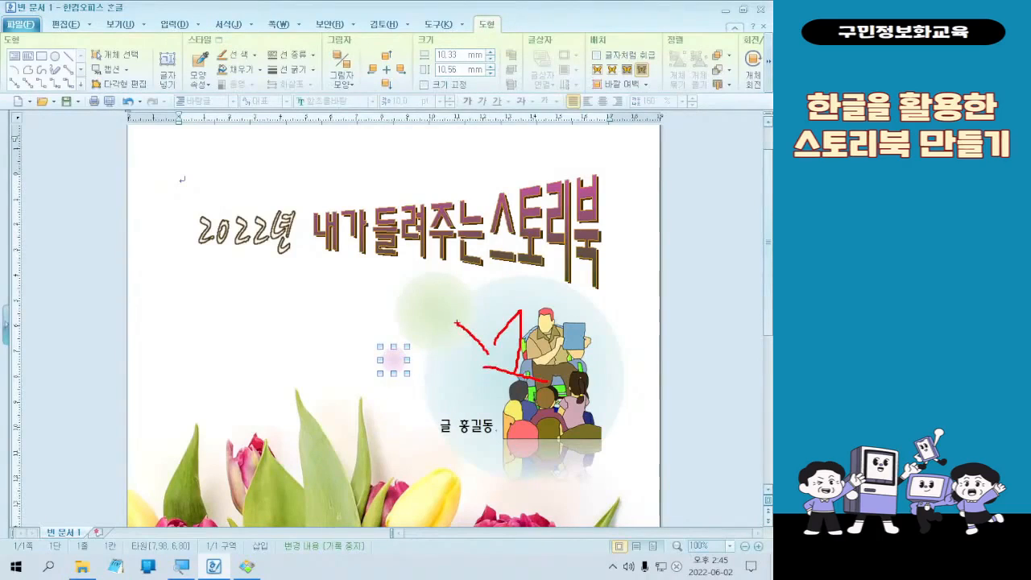
mouse_move(428, 288)
mouse_down()
mouse_move(440, 298)
mouse_move(423, 361)
mouse_up()
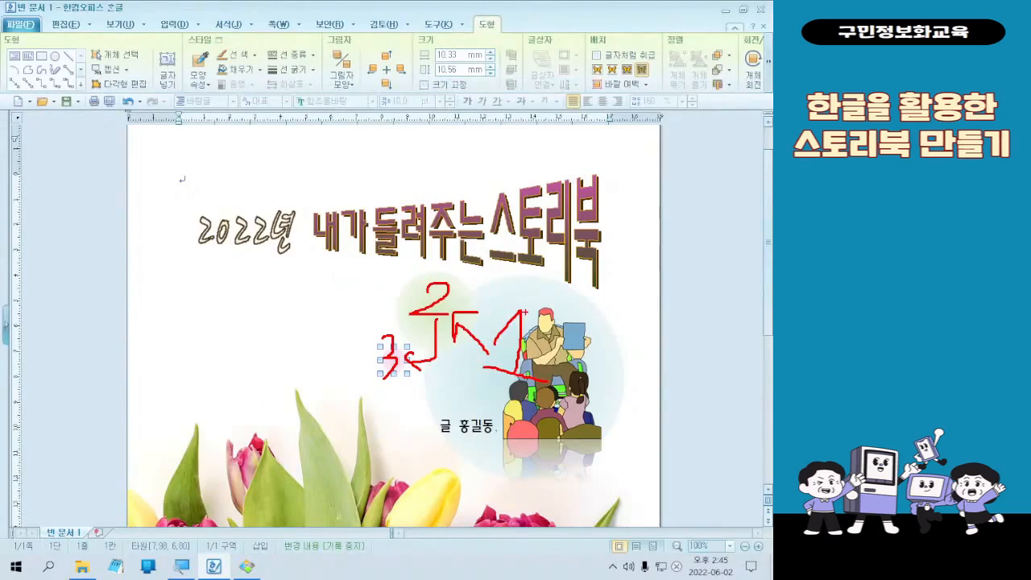
key(Escape)
mouse_move(479, 379)
mouse_down()
mouse_move(141, 297)
mouse_move(410, 318)
mouse_up()
key(ctrl+z)
click(393, 360)
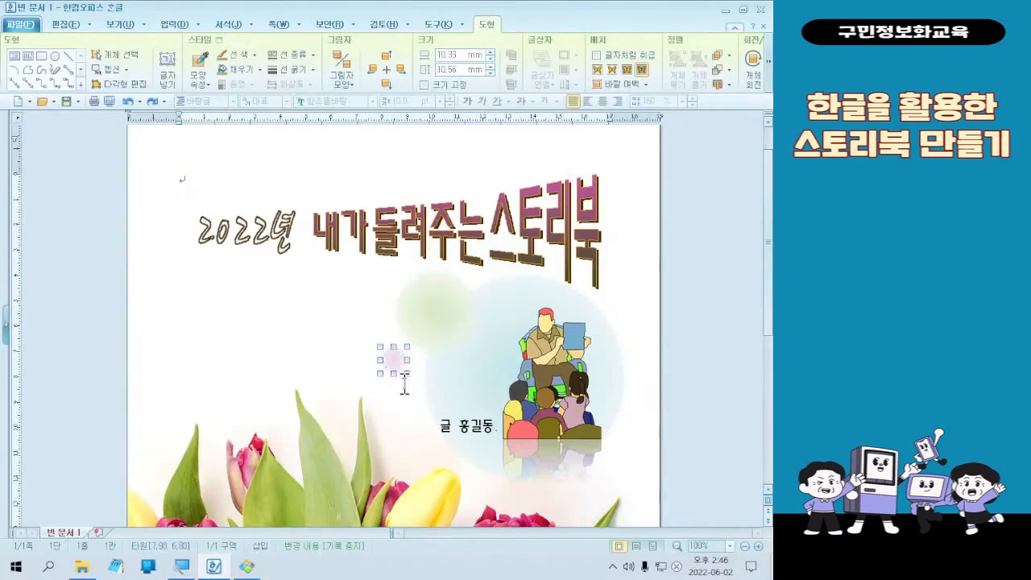
click(474, 383)
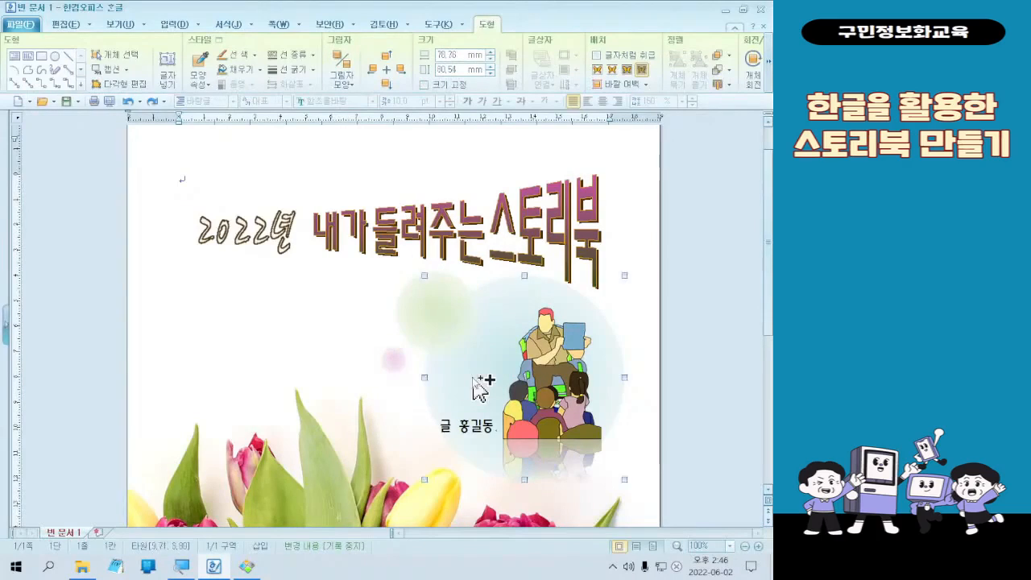
shift+click(396, 360)
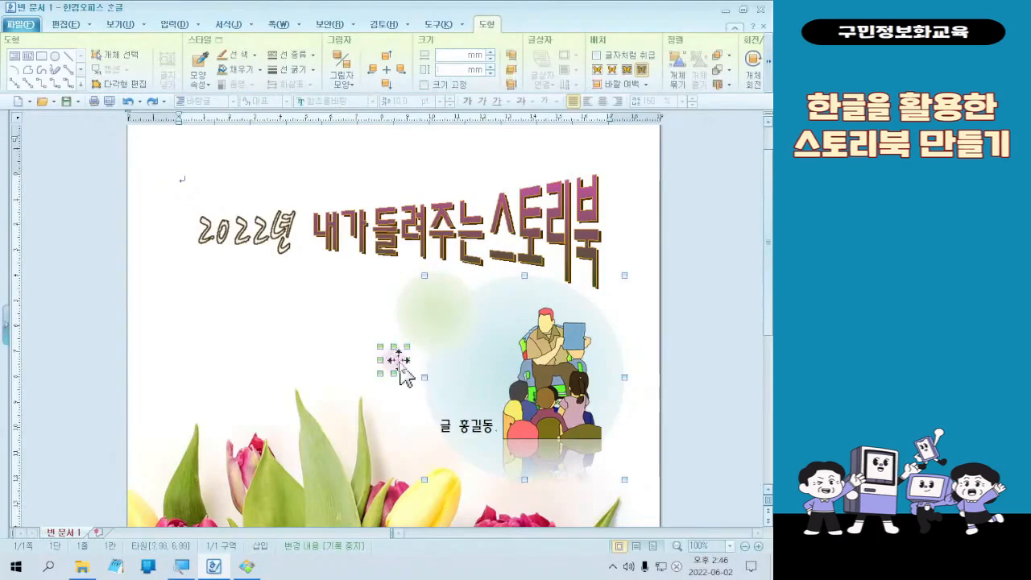
click(367, 343)
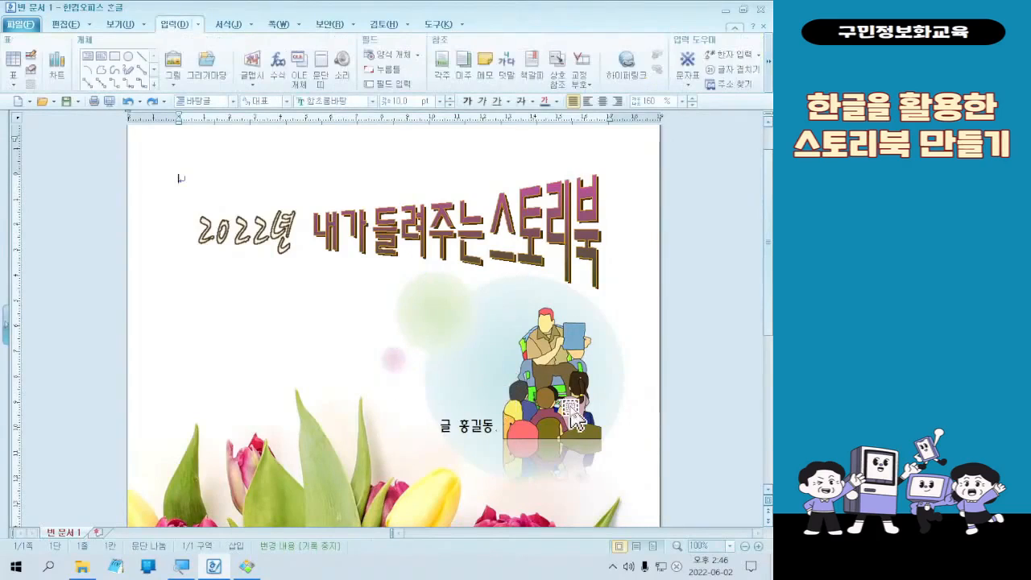
- Duplicate the small pink circle above the original, beside the green circle, and enlarge the copy to about 16 by 16 mm
click(399, 359)
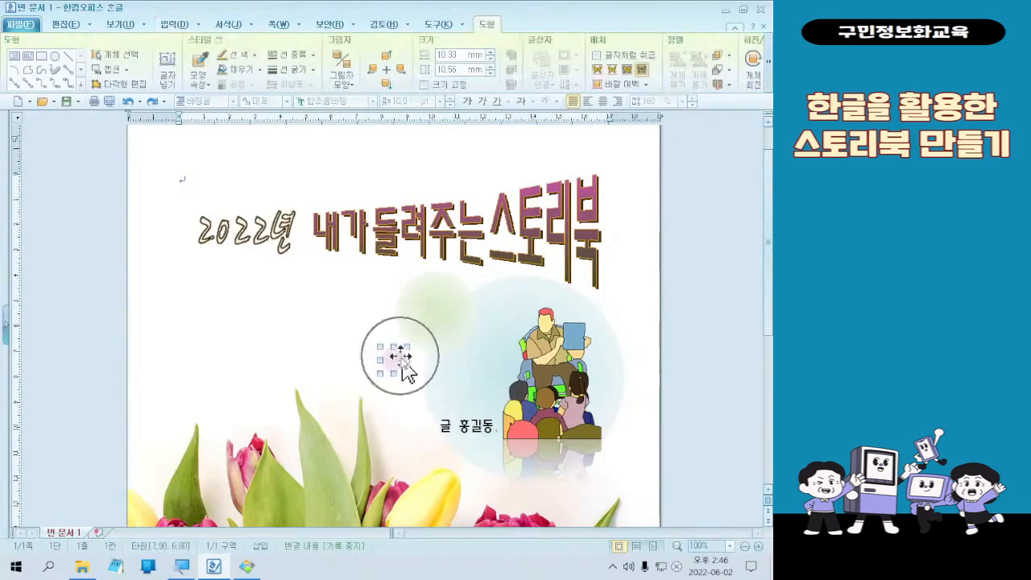
key(ctrl)
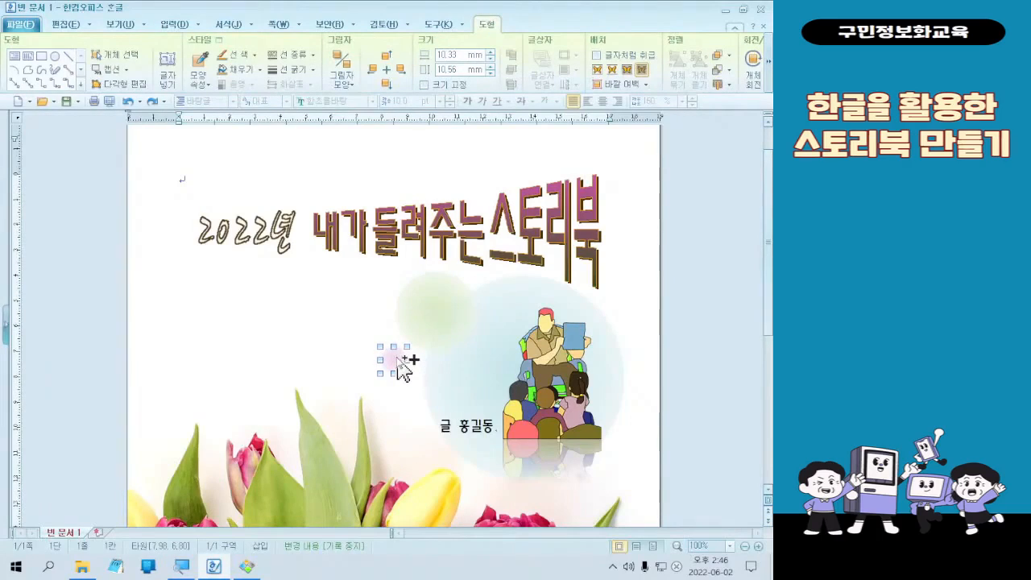
key(ctrl)
key(ctrl)
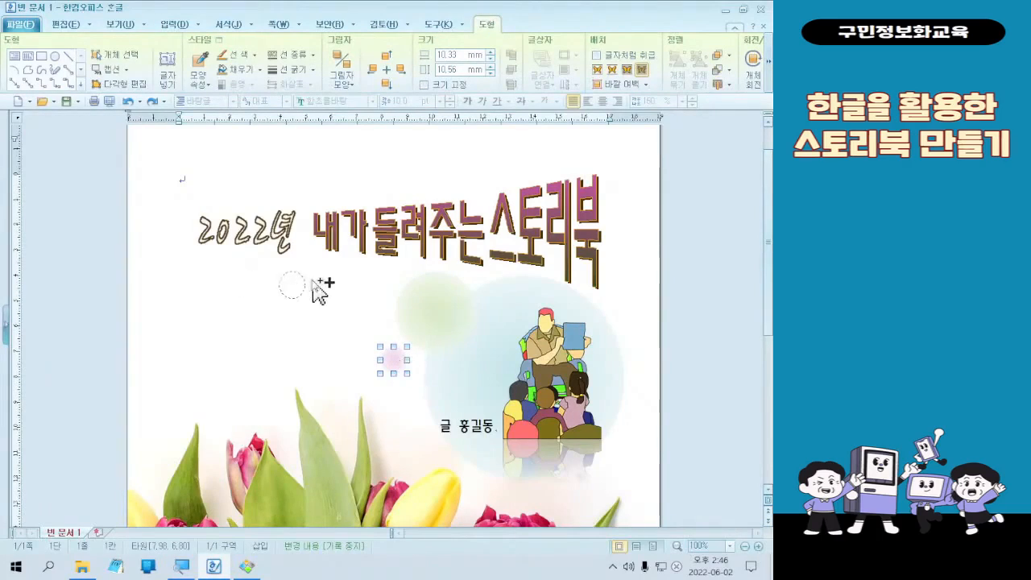
drag(313, 280, 341, 280)
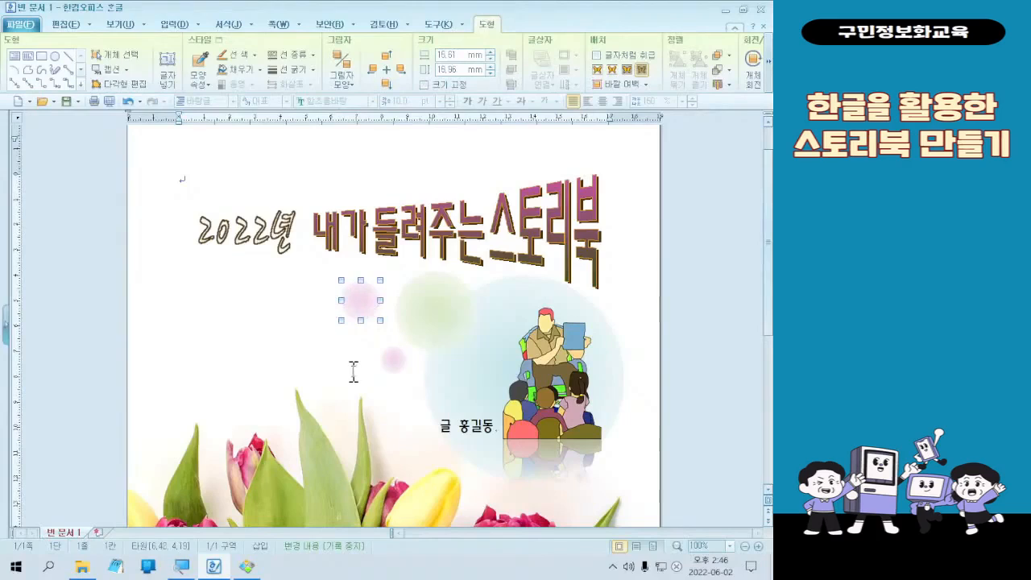
double_click(368, 317)
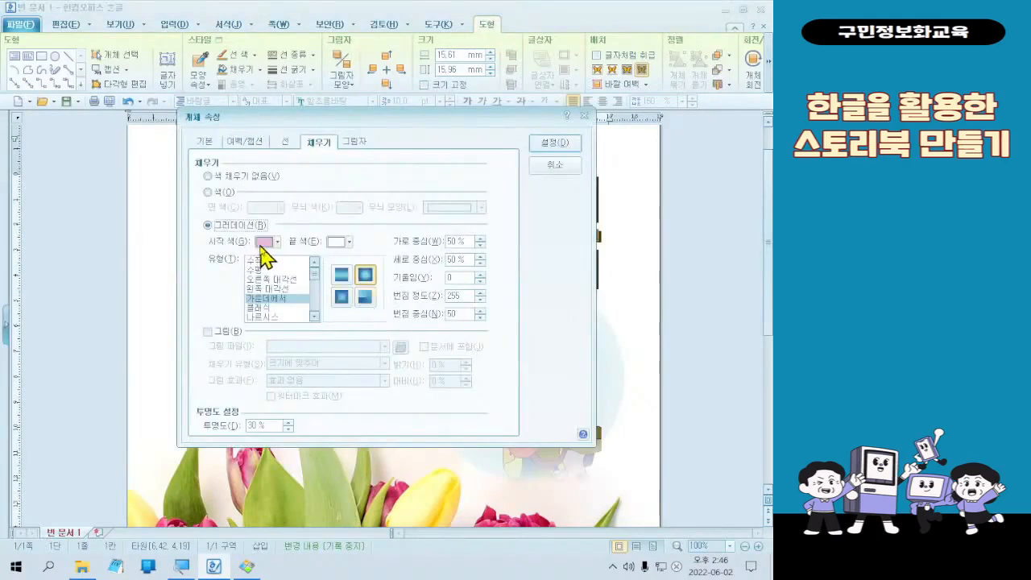
click(261, 242)
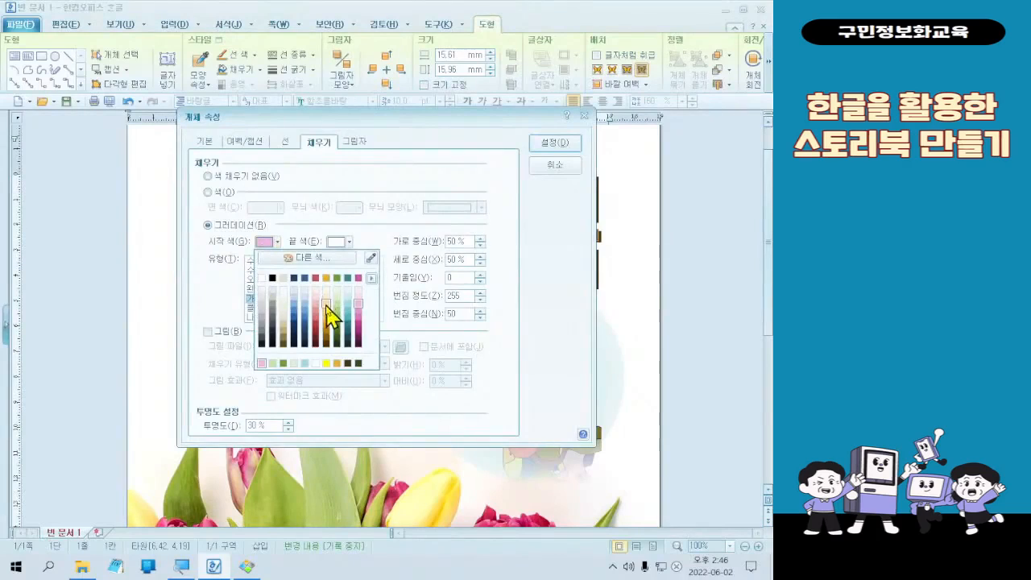
click(327, 309)
click(261, 242)
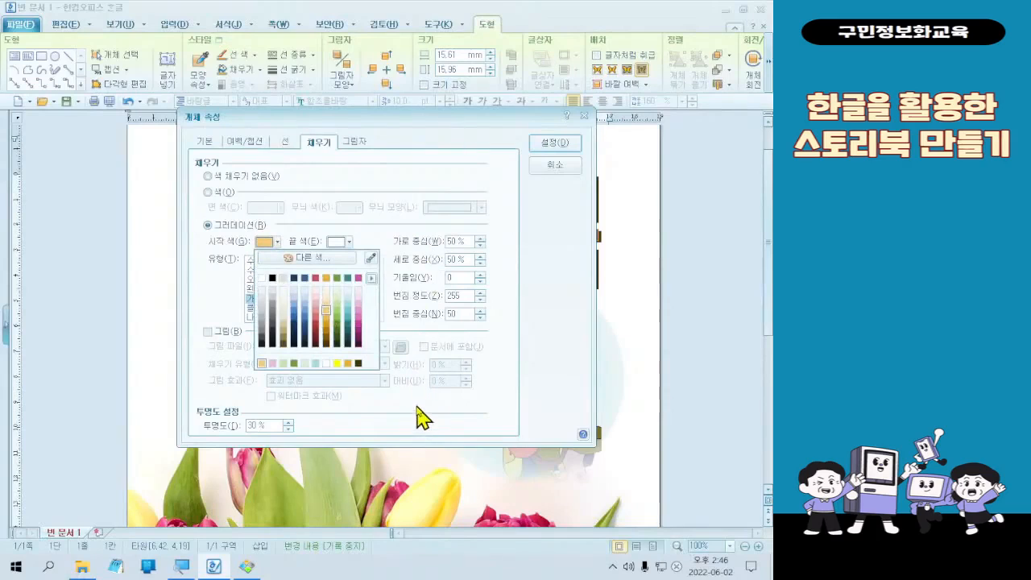
click(543, 175)
- Set the enlarged pink copy's gradient start color to the custom palette yellow E9E96A and apply the object properties
double_click(364, 315)
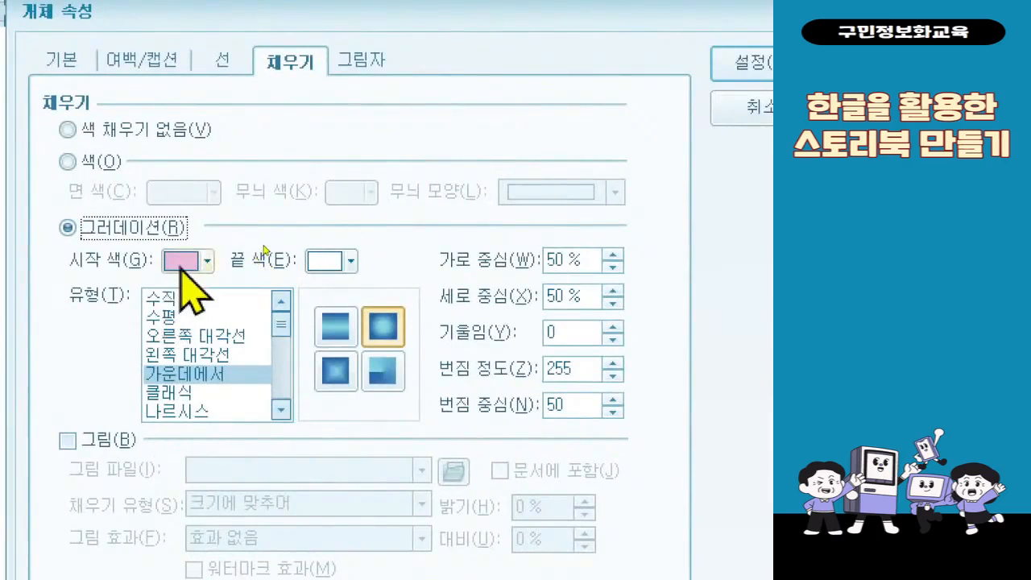
click(182, 273)
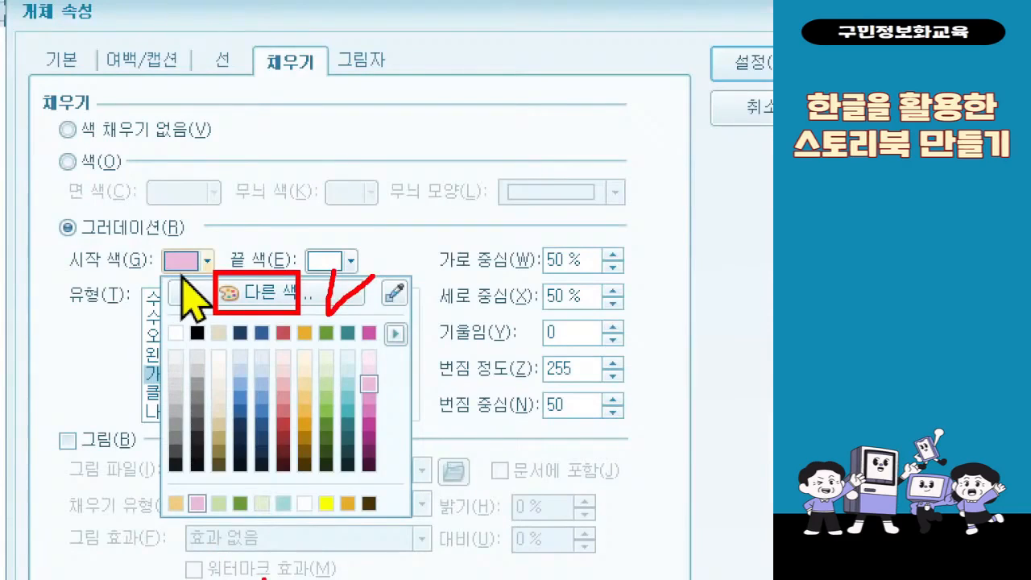
key(Escape)
click(203, 270)
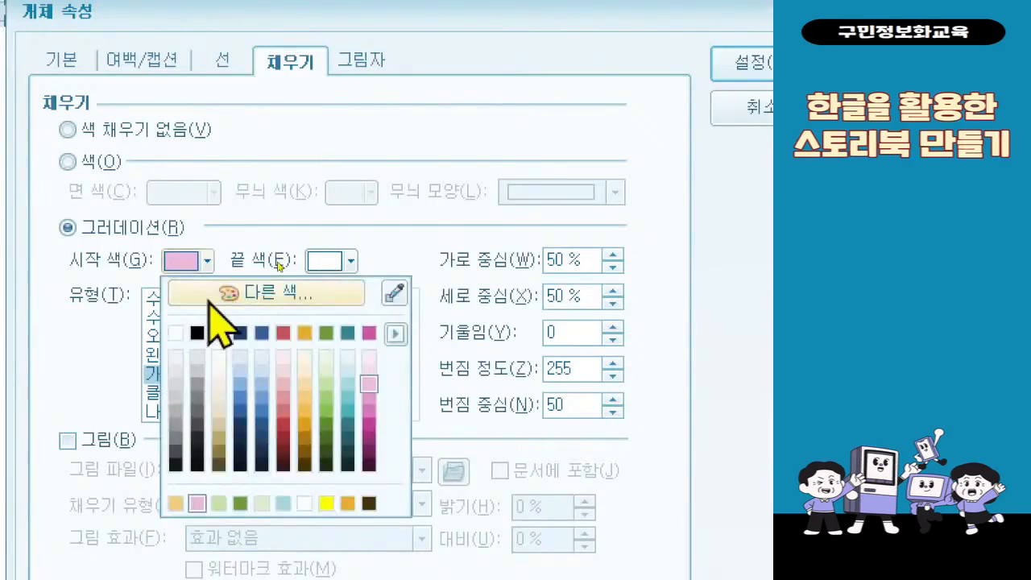
click(208, 300)
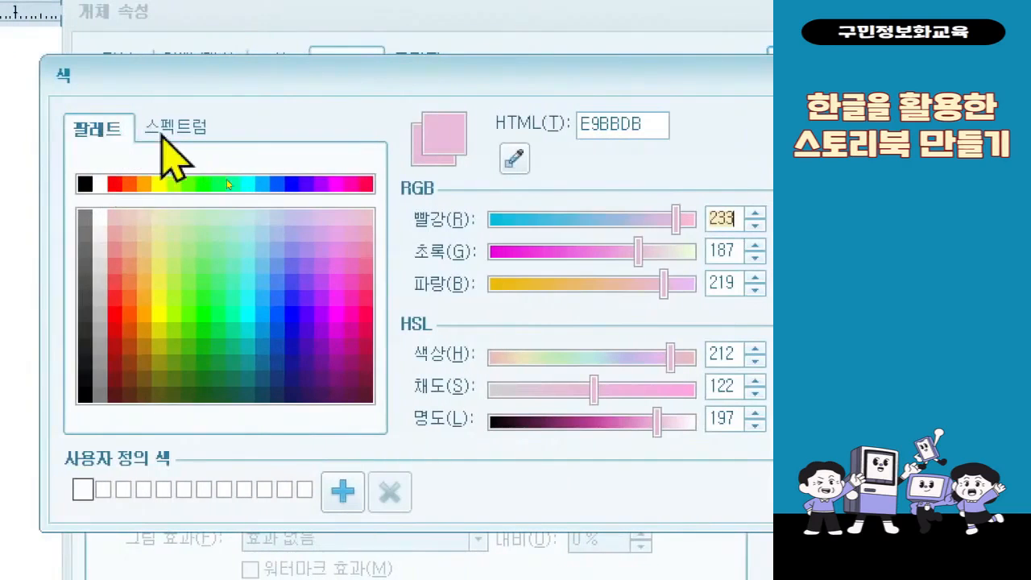
click(118, 123)
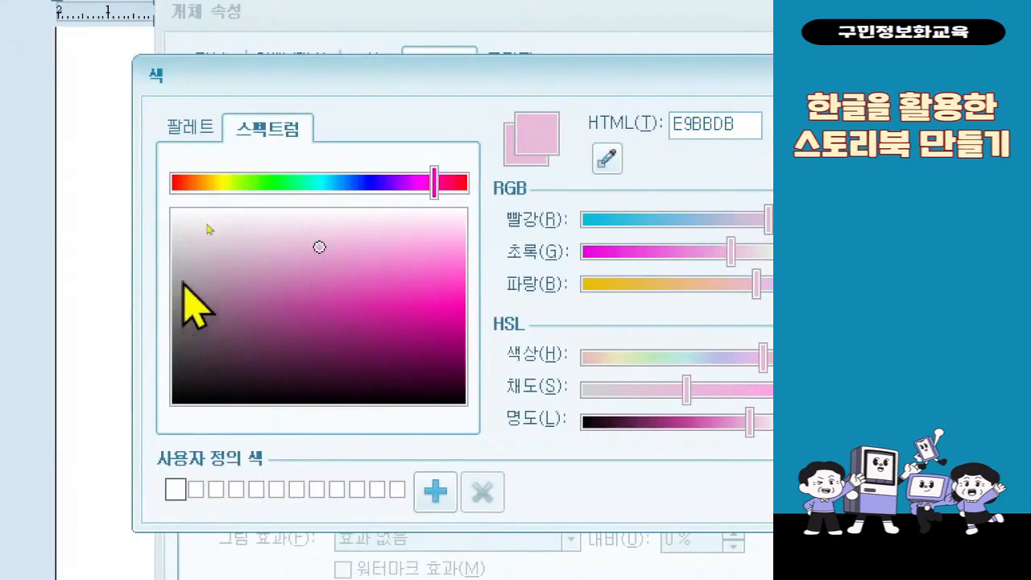
click(199, 133)
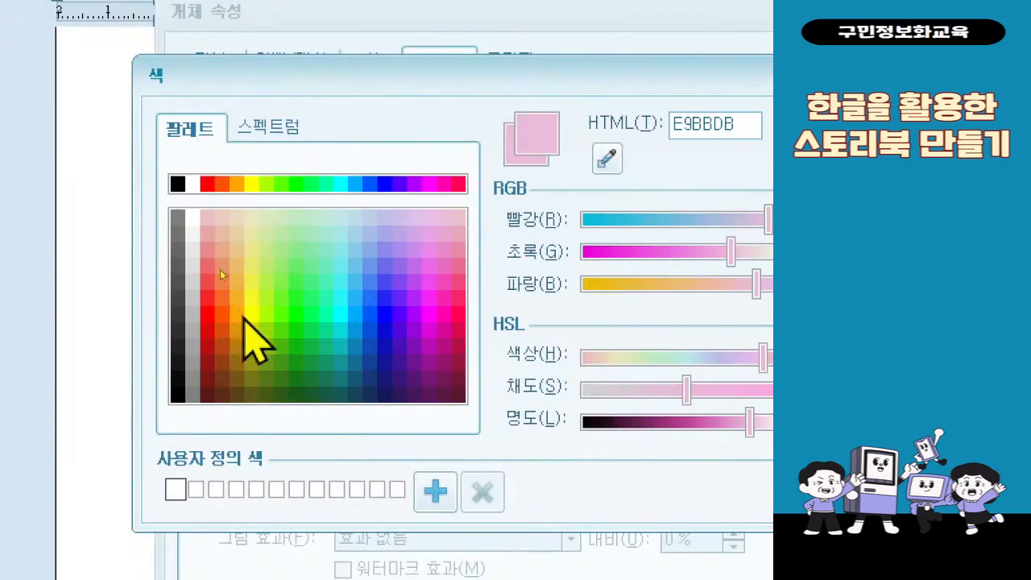
click(256, 234)
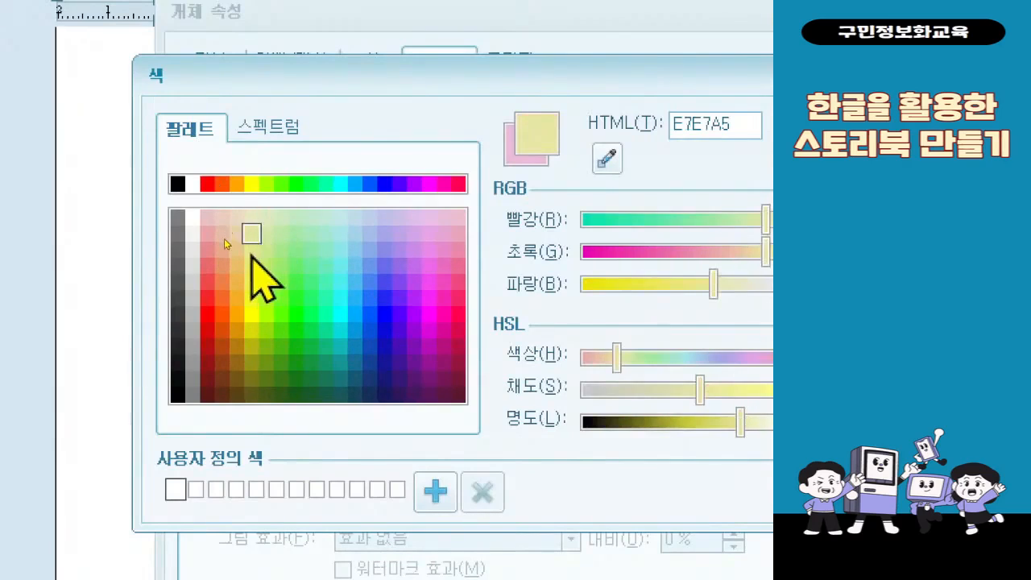
click(252, 250)
click(252, 266)
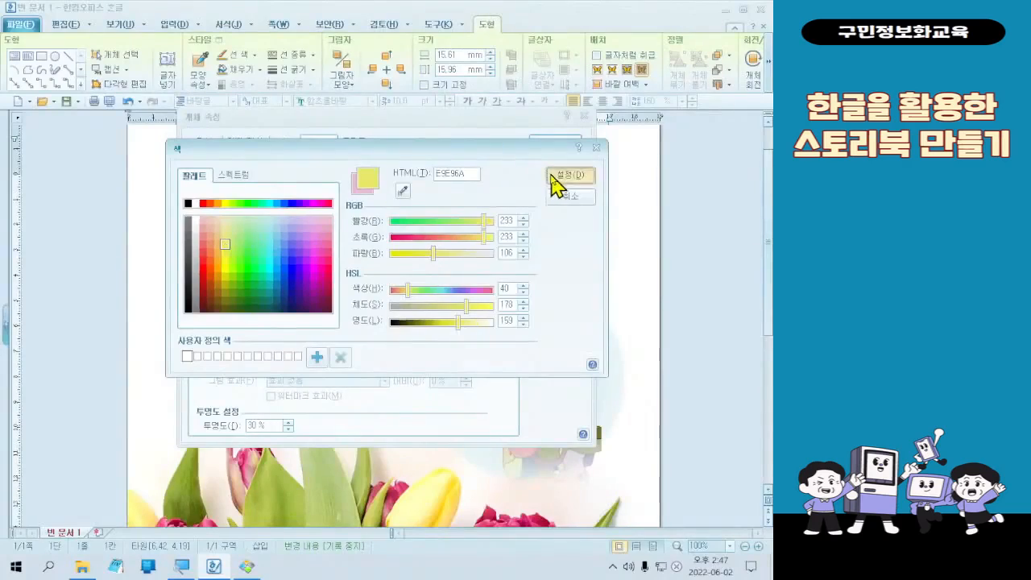
click(930, 142)
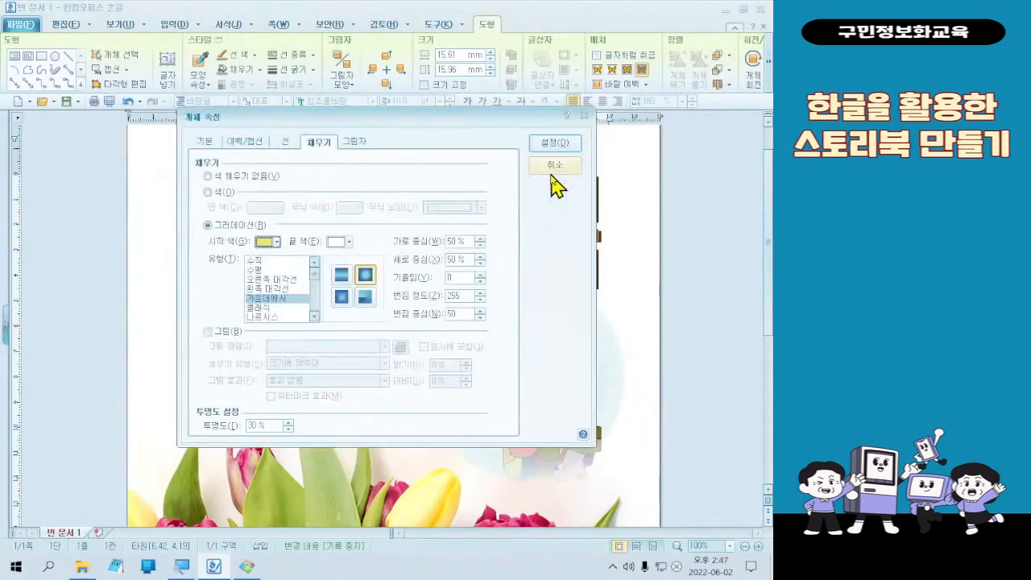
click(555, 149)
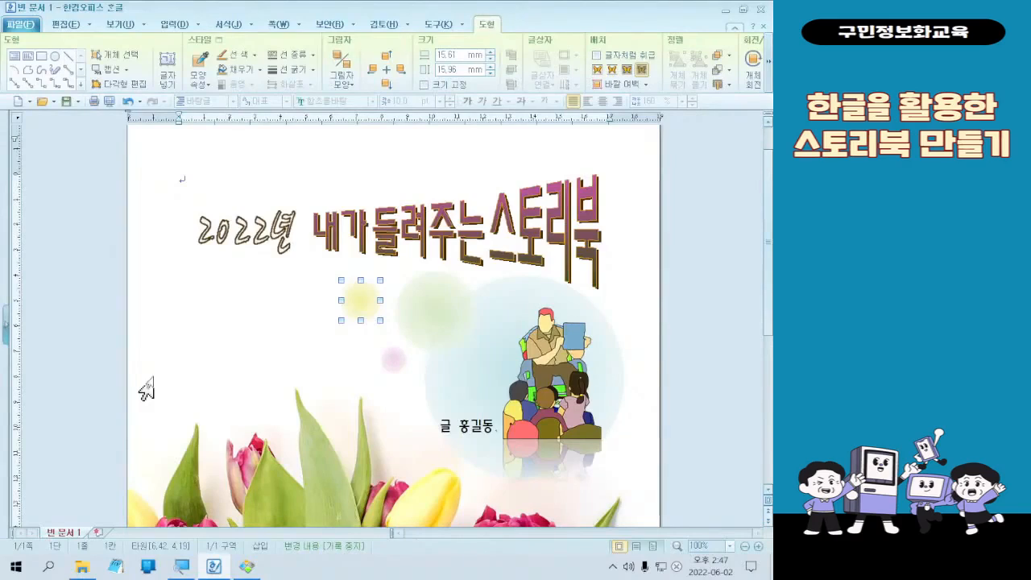
- Place an enlarged copy of the yellow circle, about 36 by 37 mm, behind the 2022년 title and set its gradient start color to light pink
drag(375, 311, 221, 296)
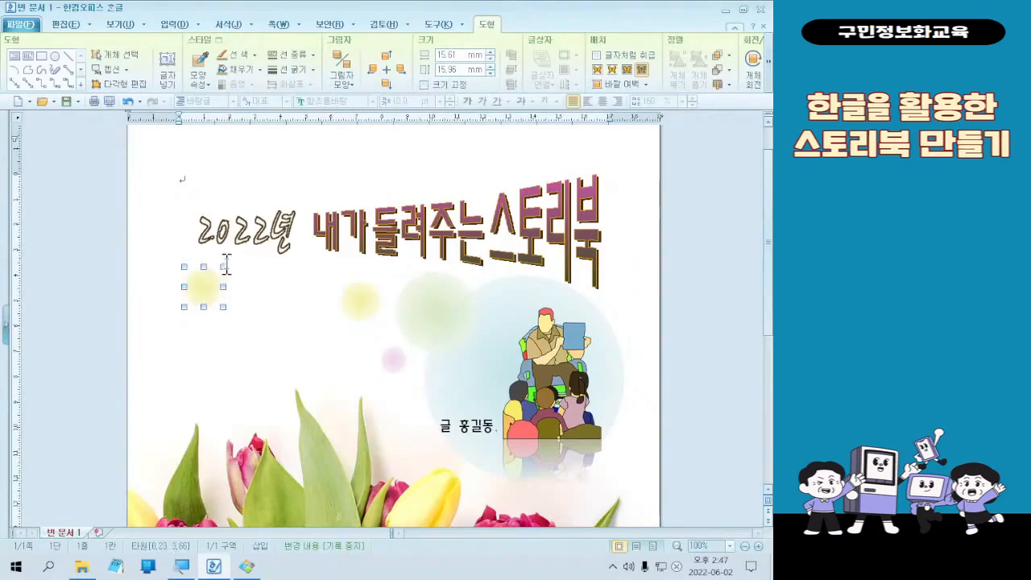
drag(222, 265, 270, 206)
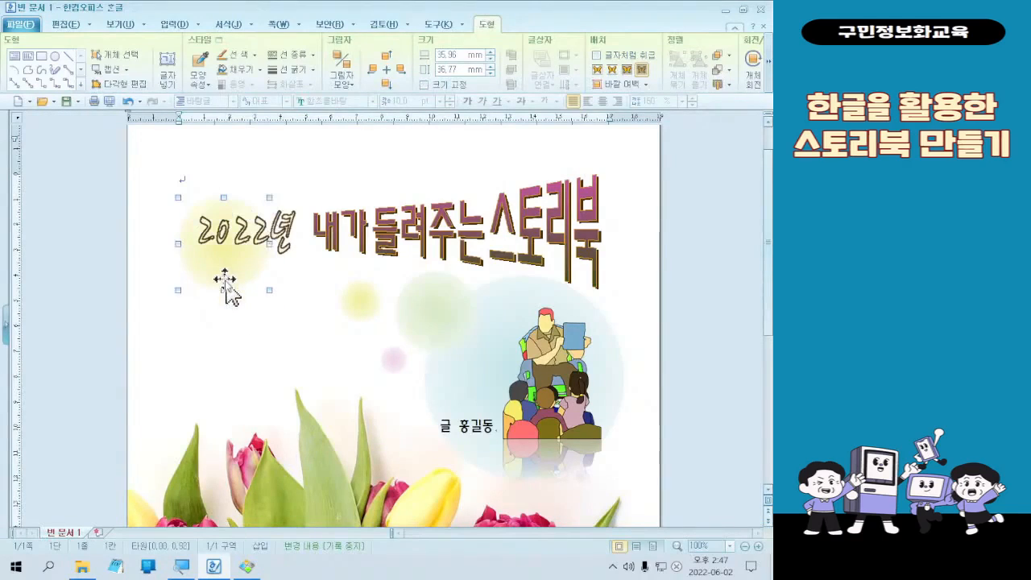
double_click(224, 286)
click(268, 241)
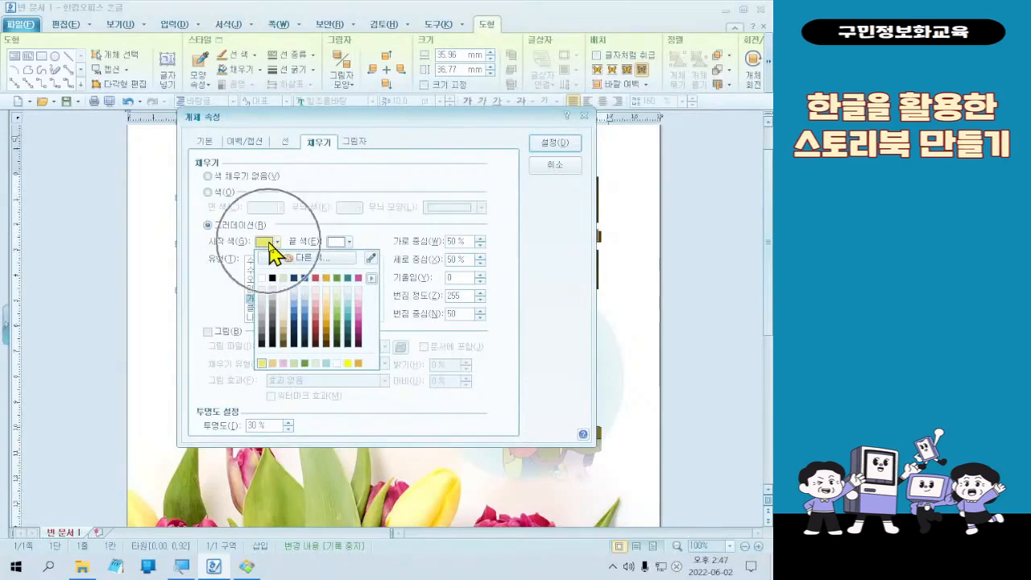
click(361, 304)
click(554, 145)
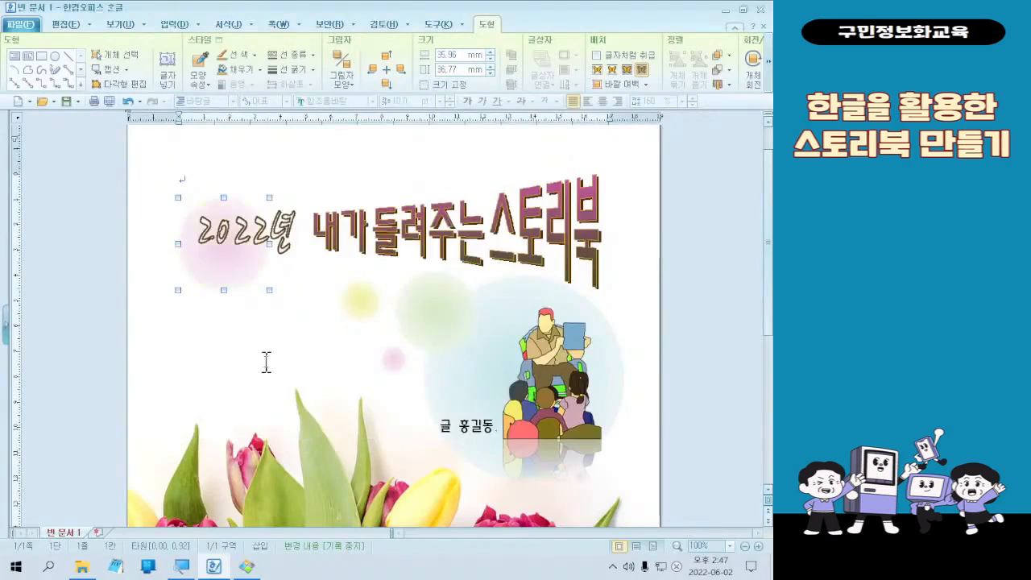
- Duplicate the large pink circle and shrink the copy to about 16 by 16 mm, placing it slightly above the 년 character
drag(226, 285, 312, 242)
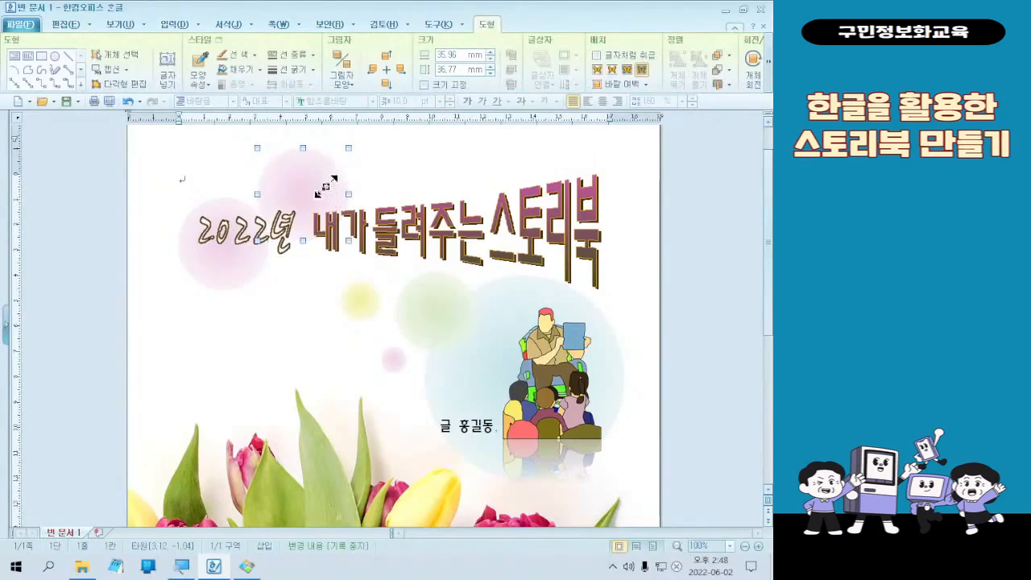
drag(327, 184, 268, 216)
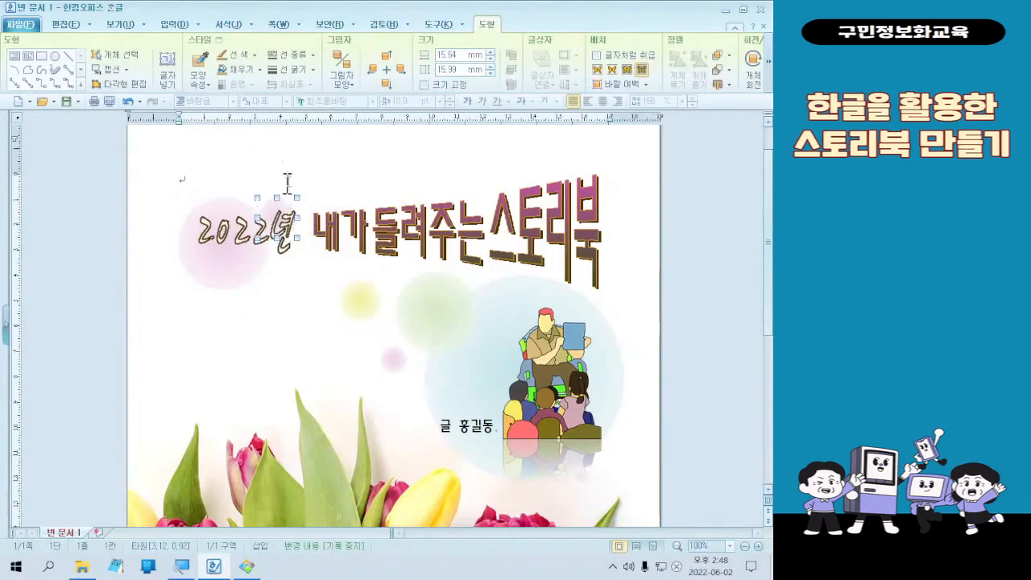
key(Up)
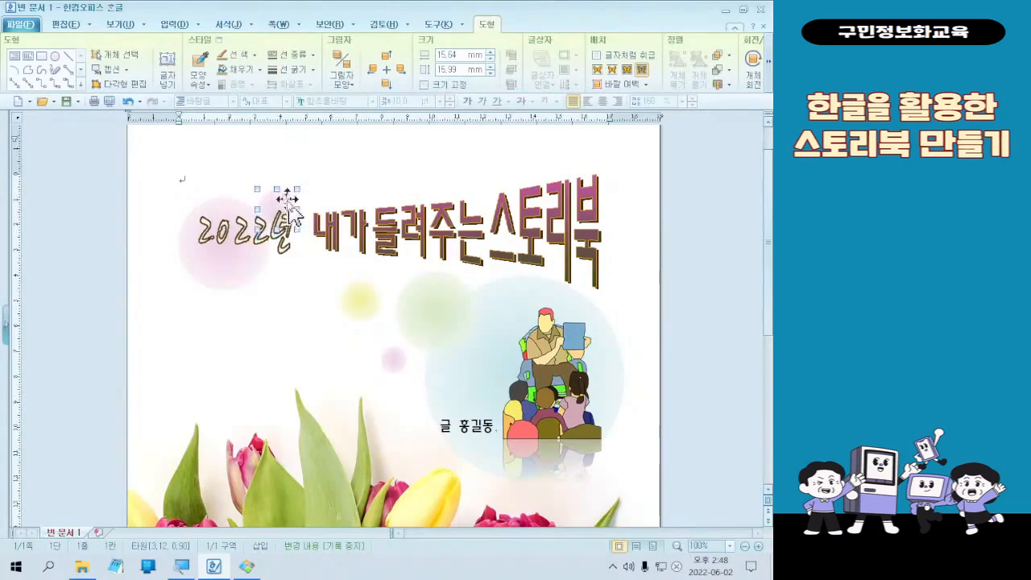
- Set the gradient start color of the small circle above 년 to the recently used light orange and apply the object properties
double_click(281, 214)
click(266, 242)
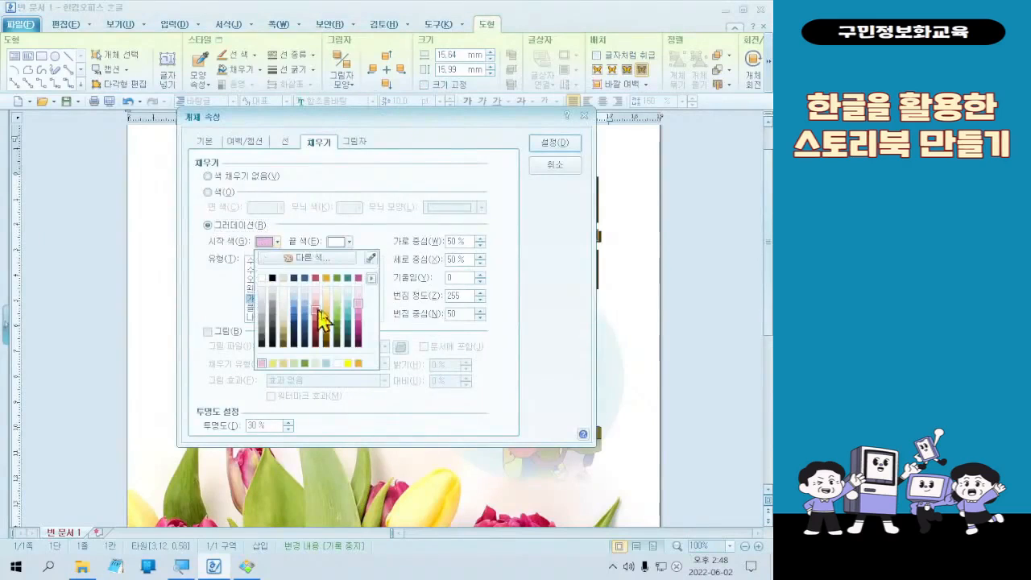
click(282, 364)
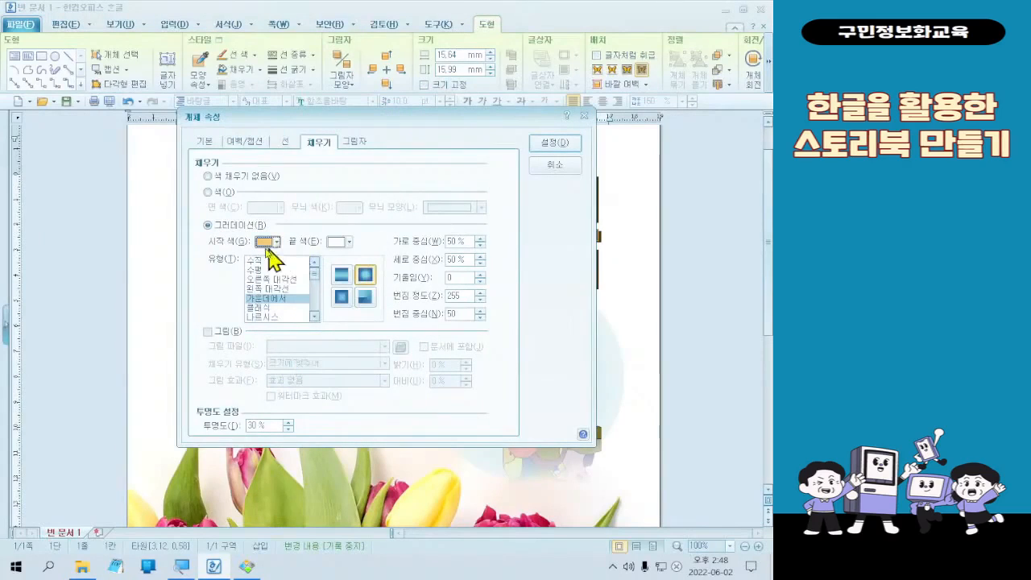
click(554, 142)
click(276, 350)
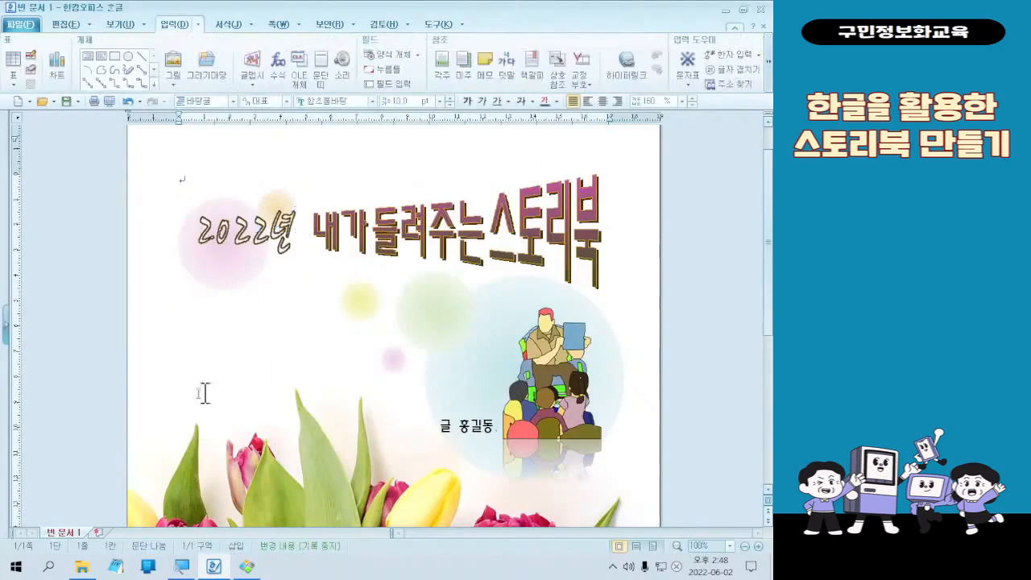
- Duplicate the orange circle above the 들 character of the main title and set the copy's gradient start color to bright yellow
click(297, 224)
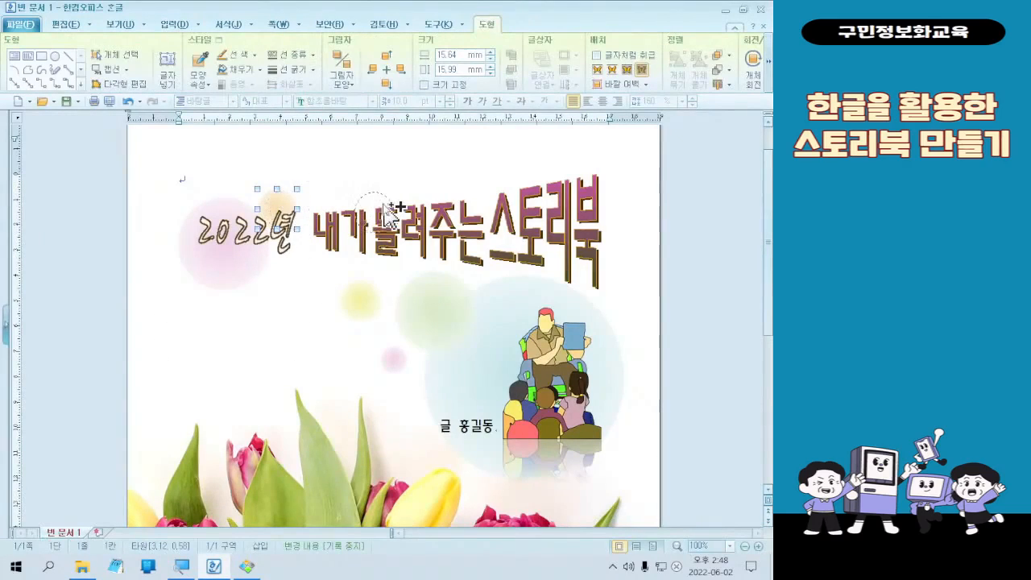
drag(391, 213, 391, 208)
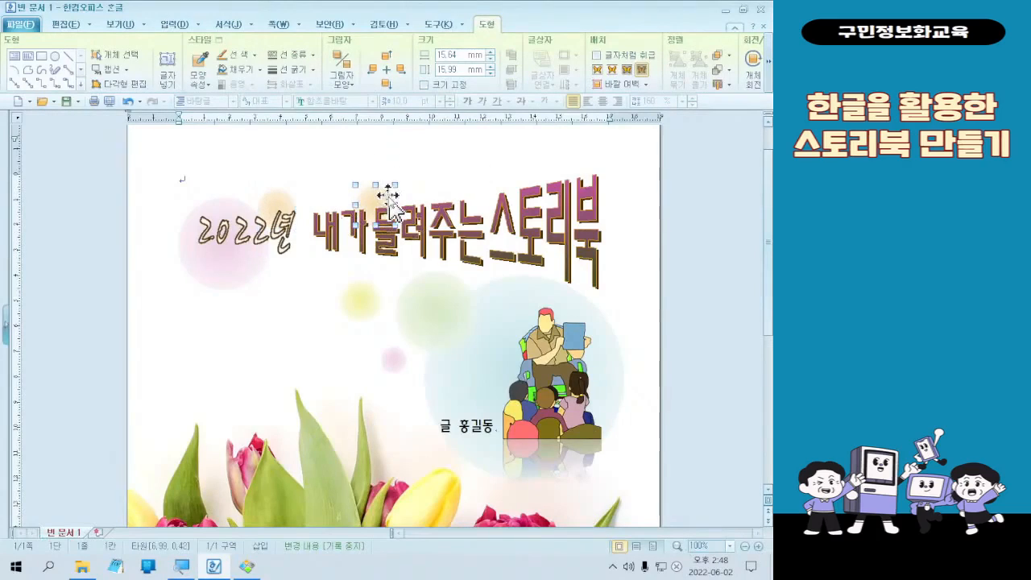
double_click(391, 208)
click(276, 241)
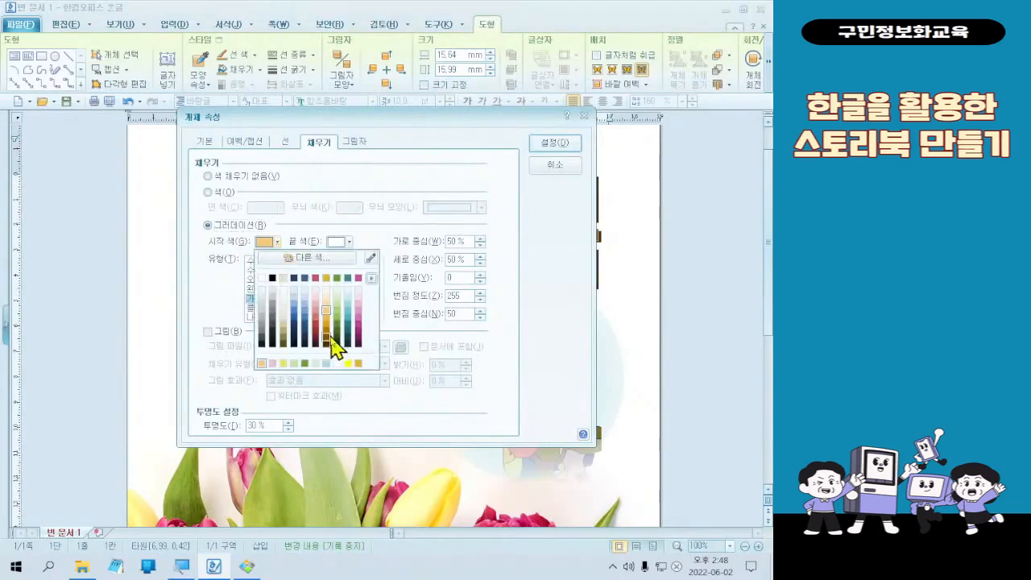
click(349, 364)
click(548, 143)
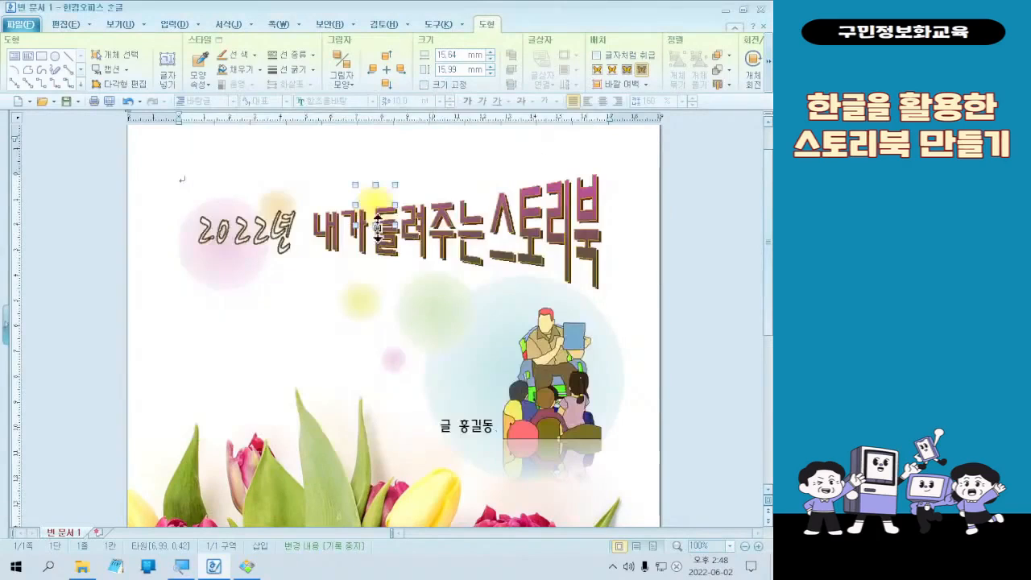
- Duplicate the bright yellow circle below the 내가 characters and set the copy's gradient start color to lime green (ACFF00)
drag(379, 197, 347, 291)
double_click(342, 292)
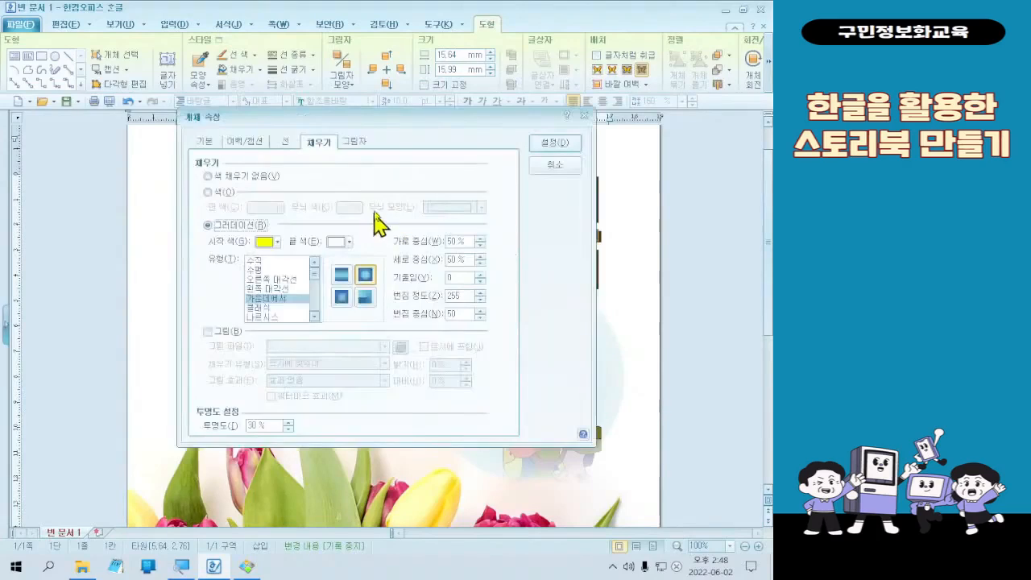
click(269, 245)
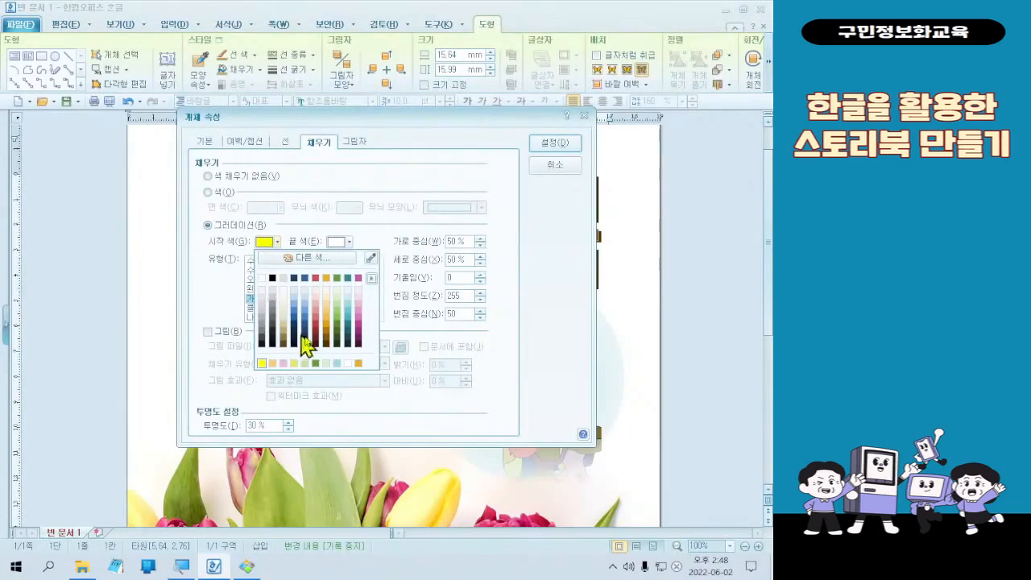
click(344, 260)
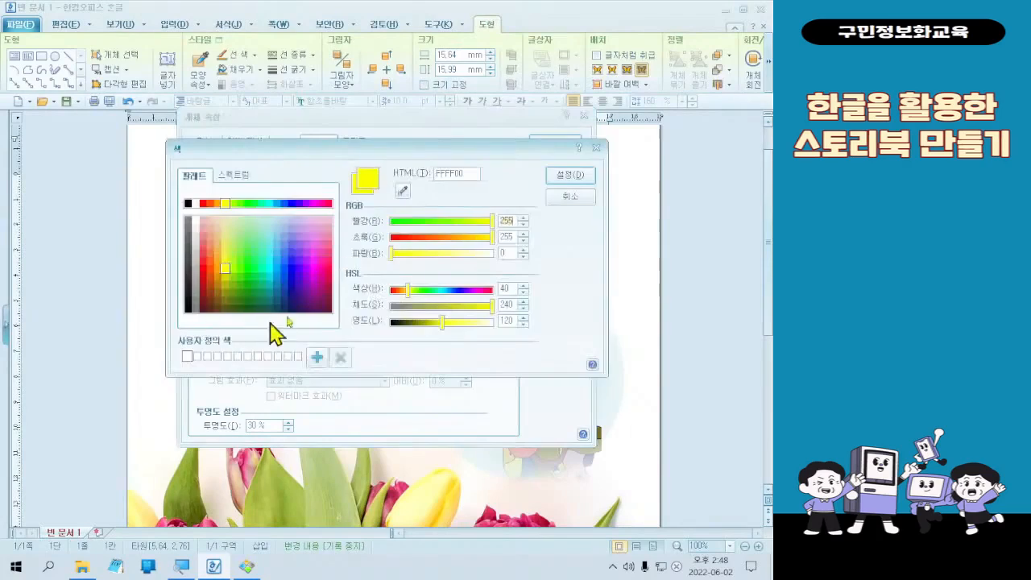
click(236, 218)
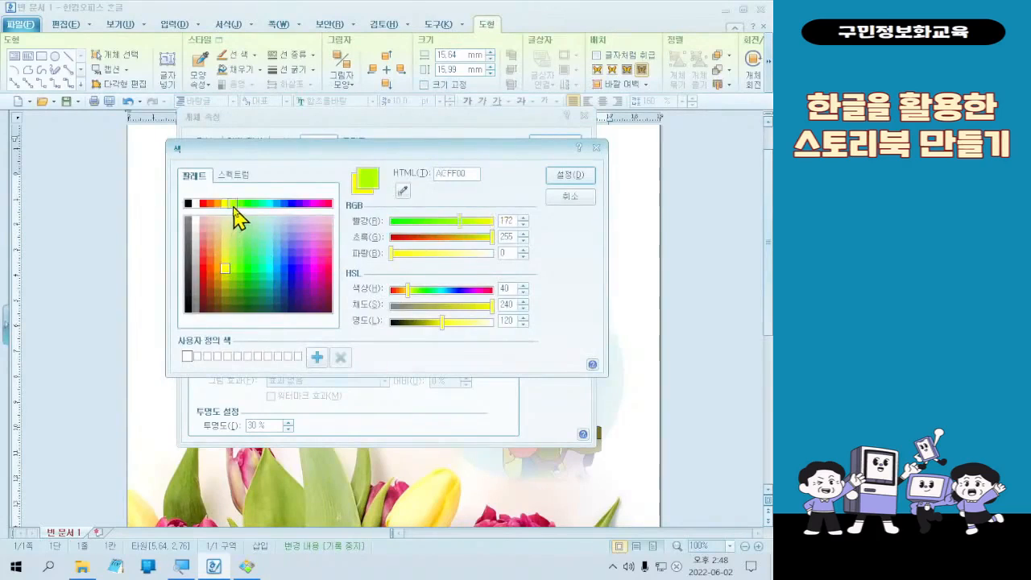
click(583, 176)
click(569, 147)
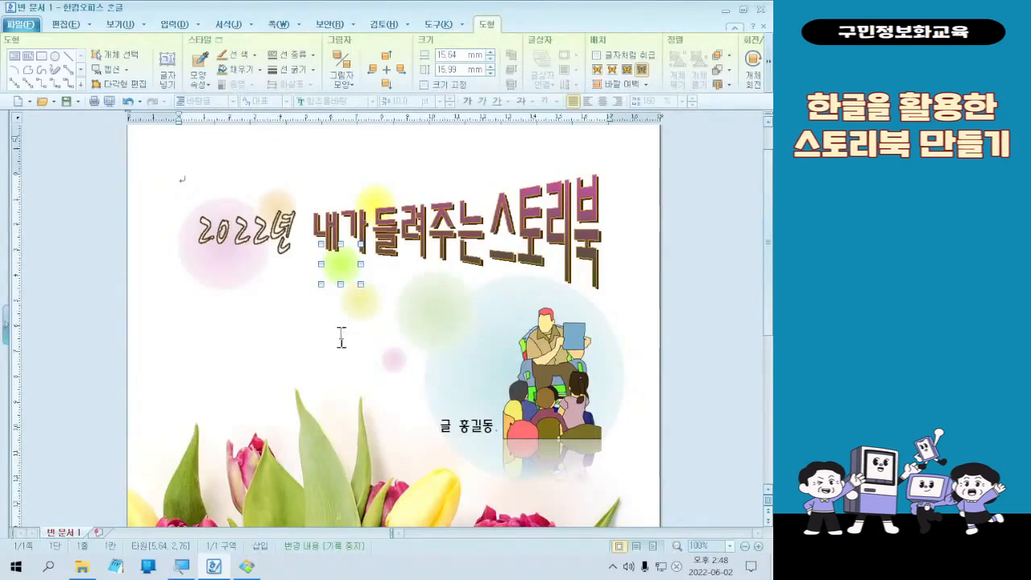
- Duplicate the large pink circle above the main title and again behind the 북 character, shrinking the second copy to about 29 by 30 mm
click(225, 282)
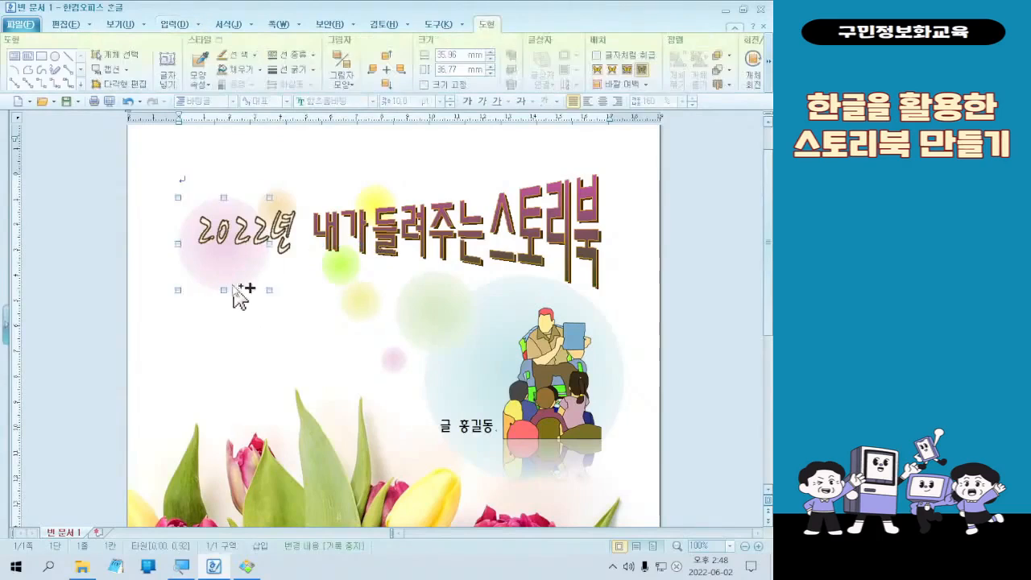
drag(235, 292, 503, 234)
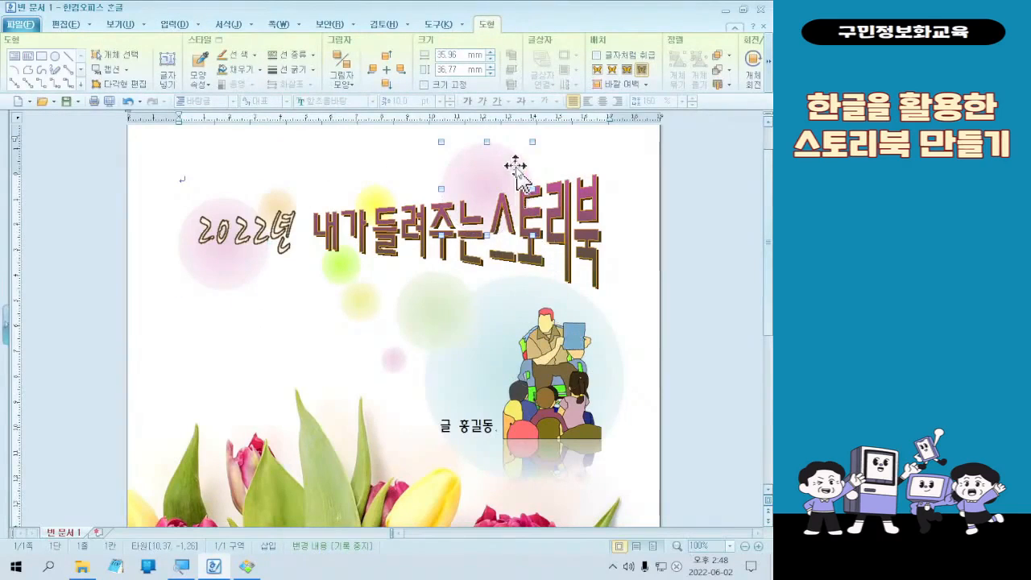
drag(600, 237, 637, 274)
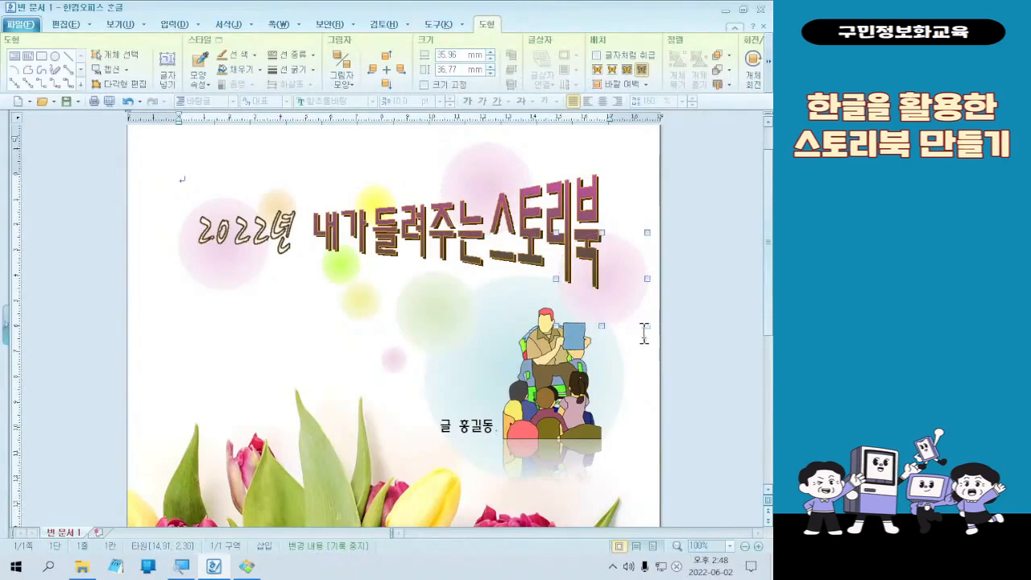
drag(648, 327, 630, 308)
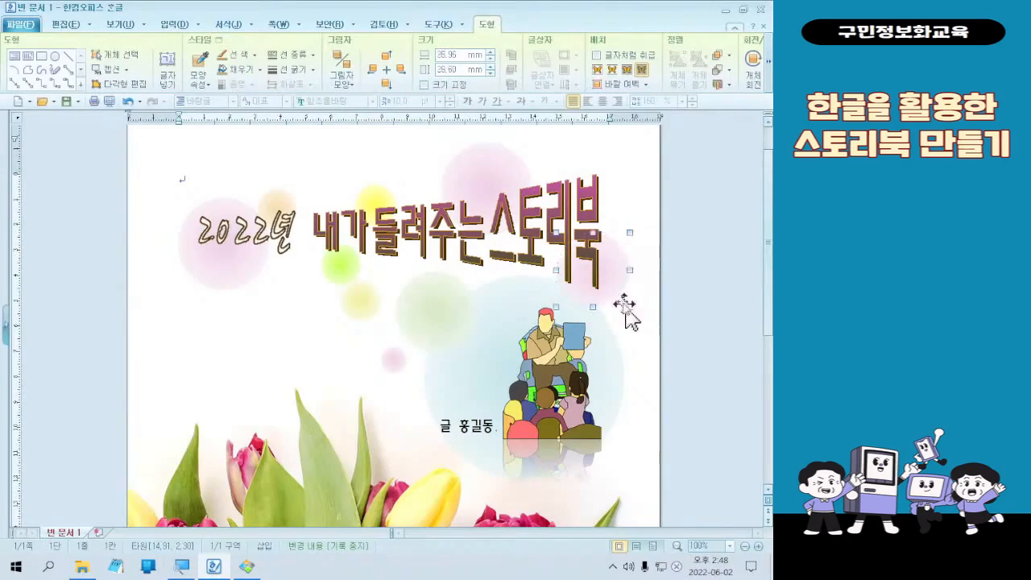
- Set the gradient start color of the pink circle behind the 북 character to lime green
double_click(617, 290)
click(271, 243)
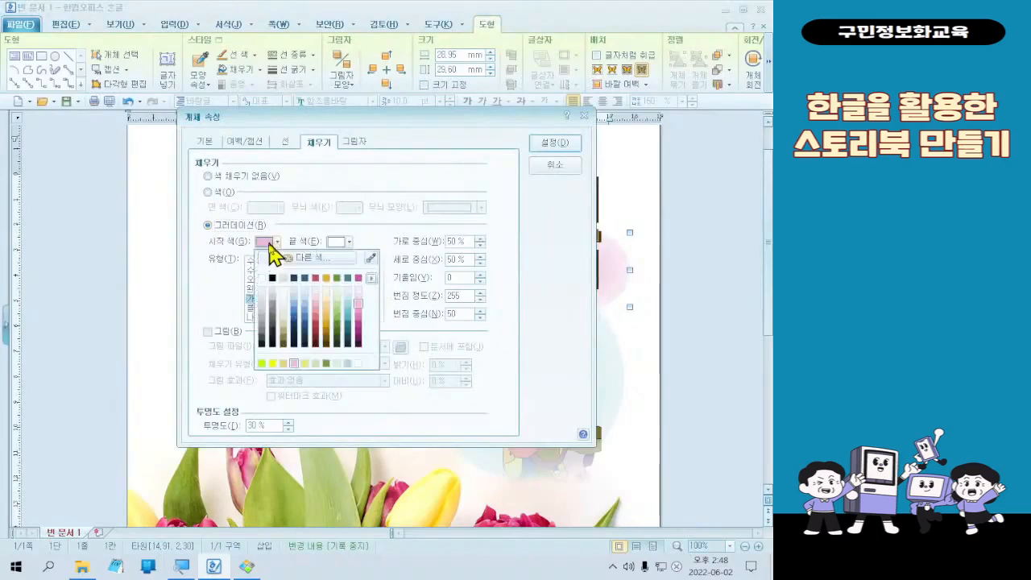
click(343, 259)
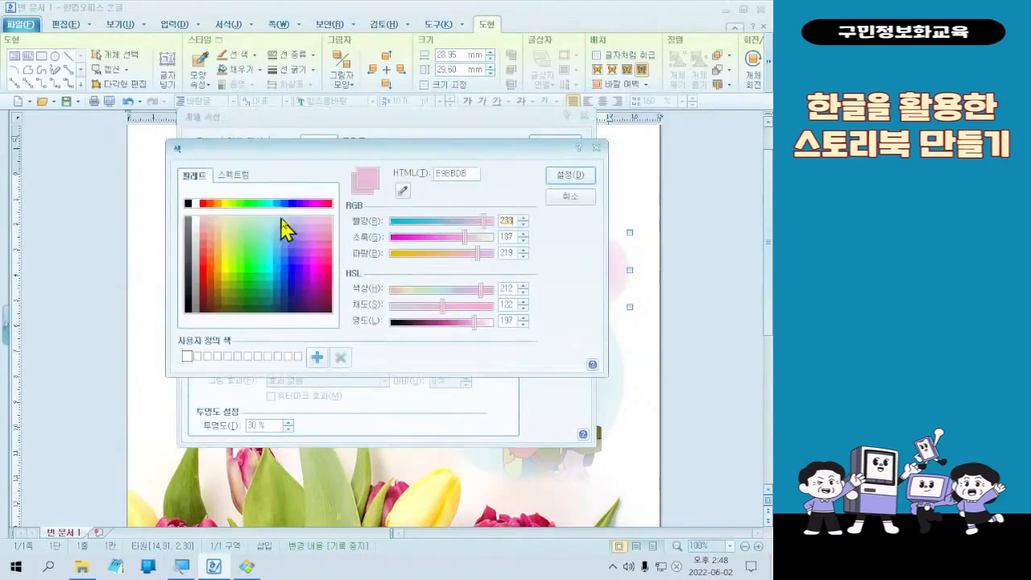
click(232, 203)
click(563, 176)
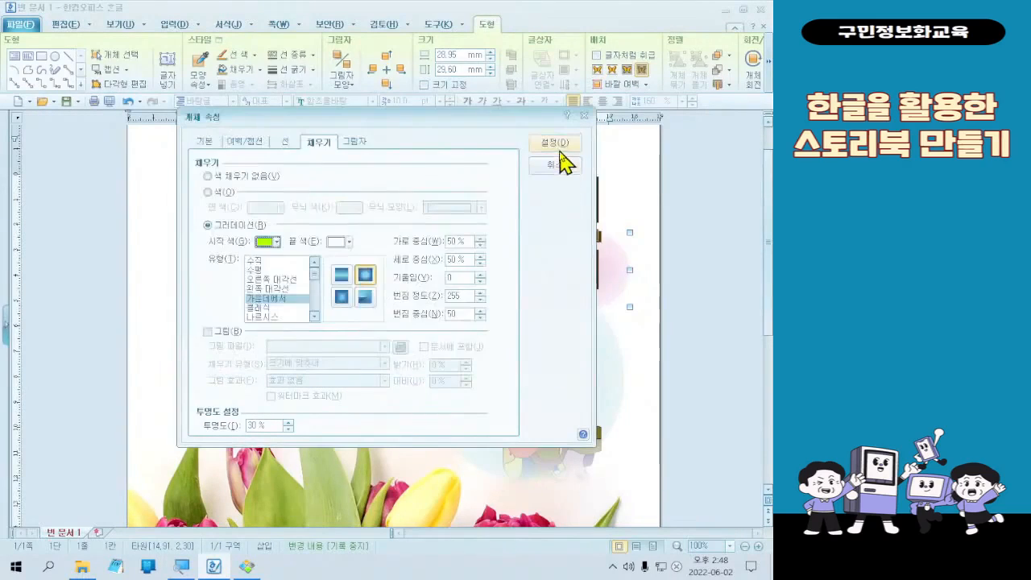
click(560, 144)
- Set the gradient start color of the pale green circle beside the picture to the recently used lime green
double_click(463, 333)
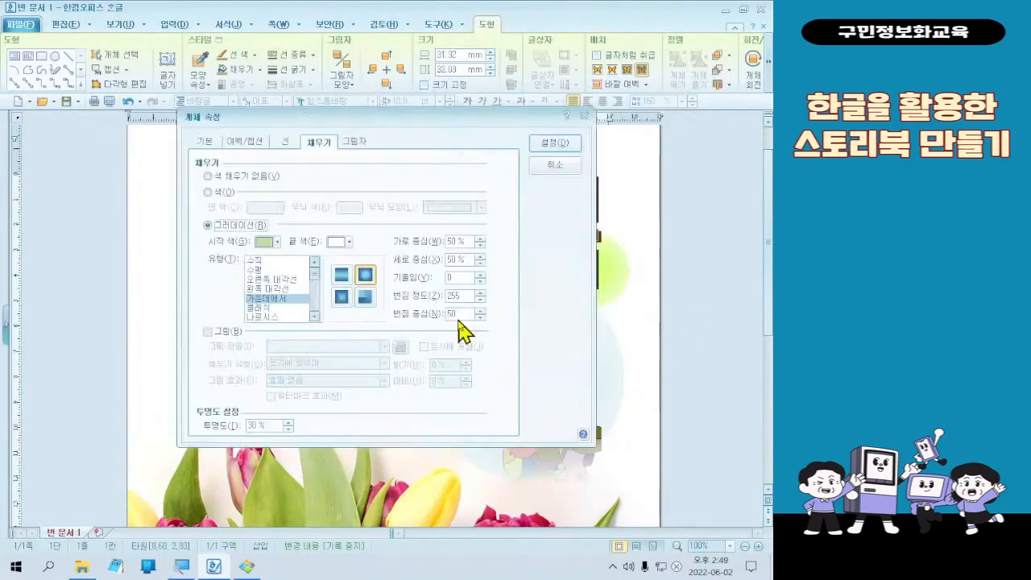
click(266, 242)
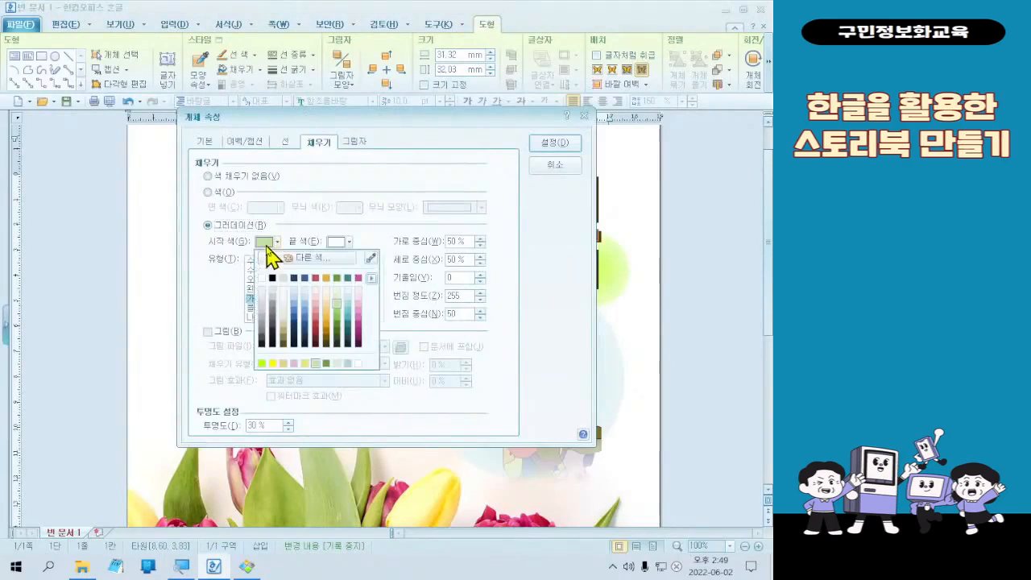
click(264, 363)
click(564, 145)
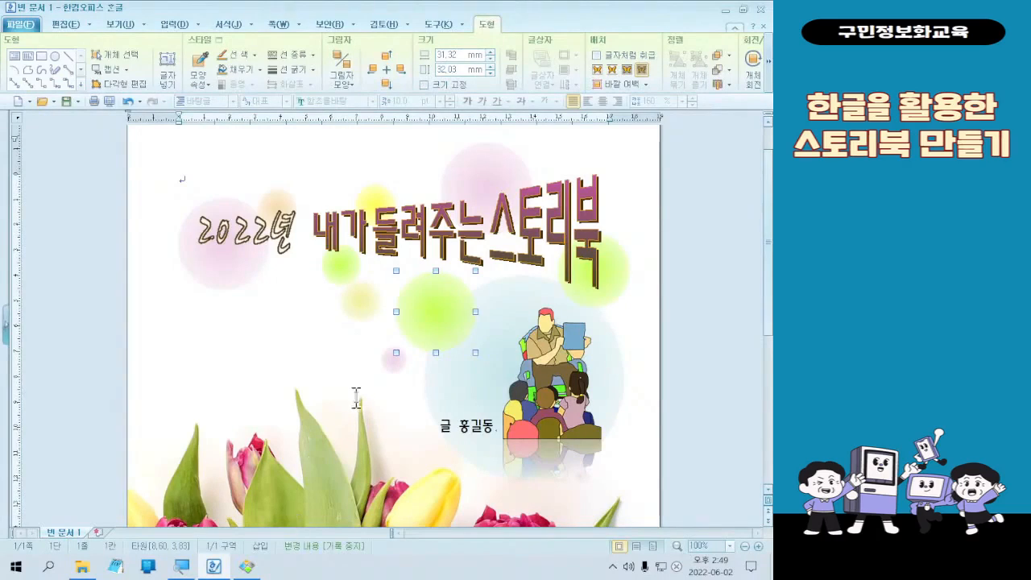
- Set the gradient start color of the small pale yellow circle below the main title to cyan (00FFFF)
double_click(360, 320)
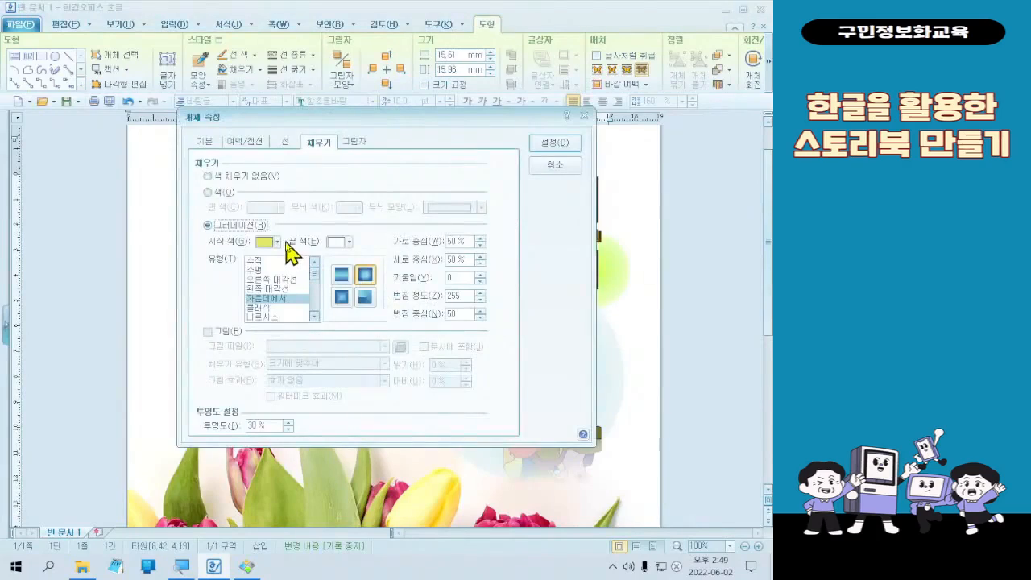
click(282, 242)
click(298, 260)
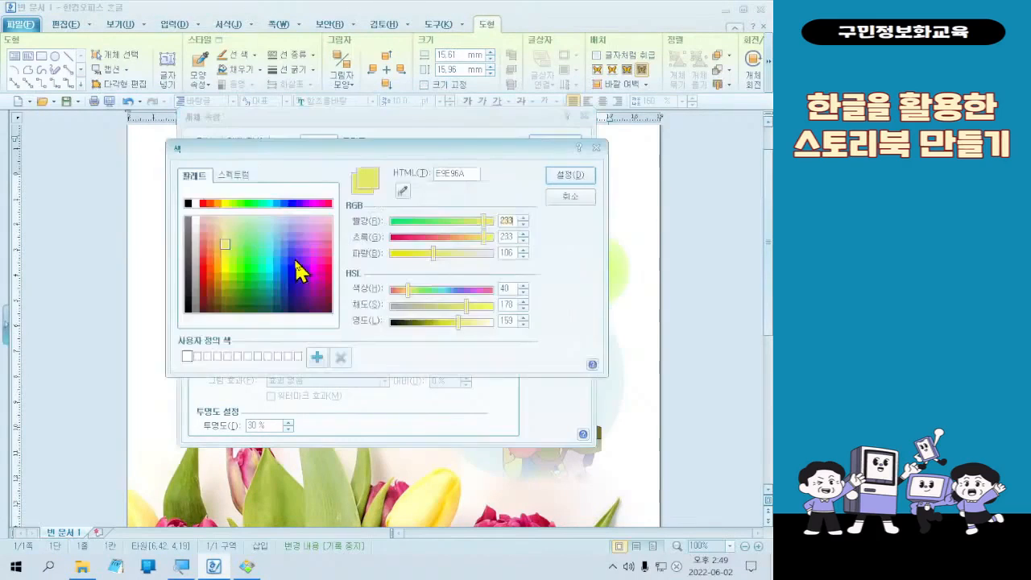
click(268, 203)
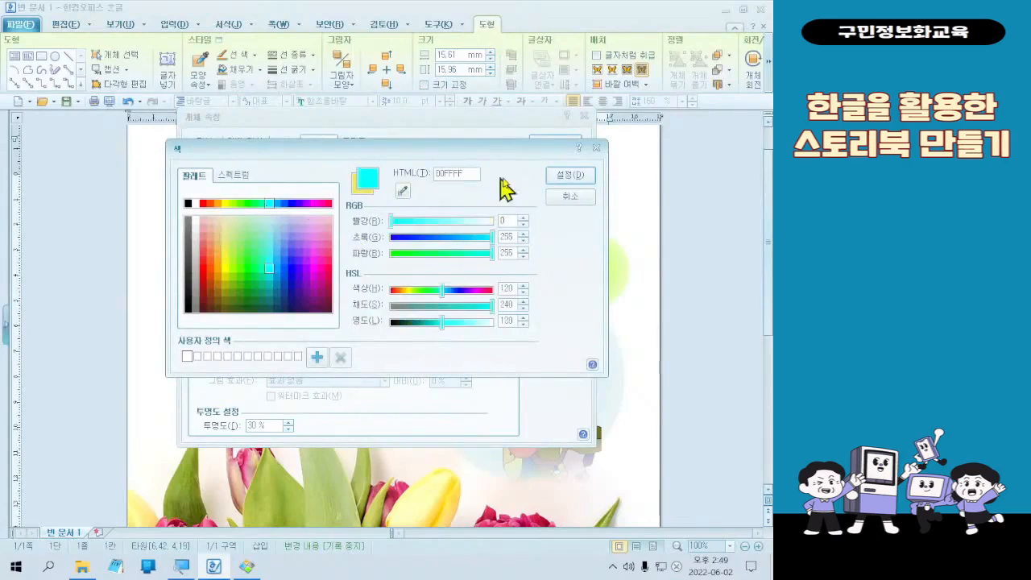
click(568, 174)
click(556, 141)
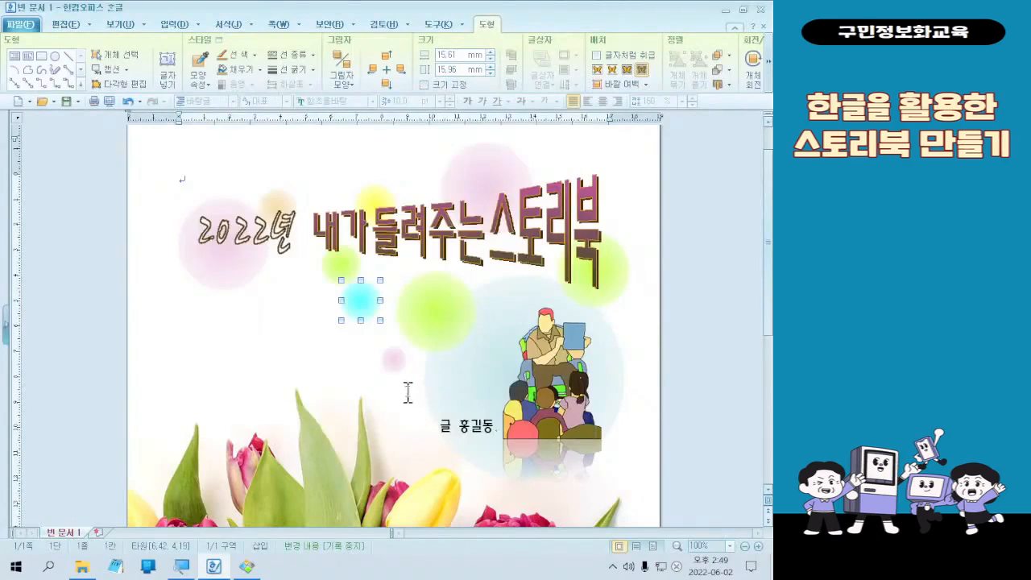
- Set the gradient start color of the largest circle behind the picture to the recently used cyan
double_click(426, 380)
click(266, 242)
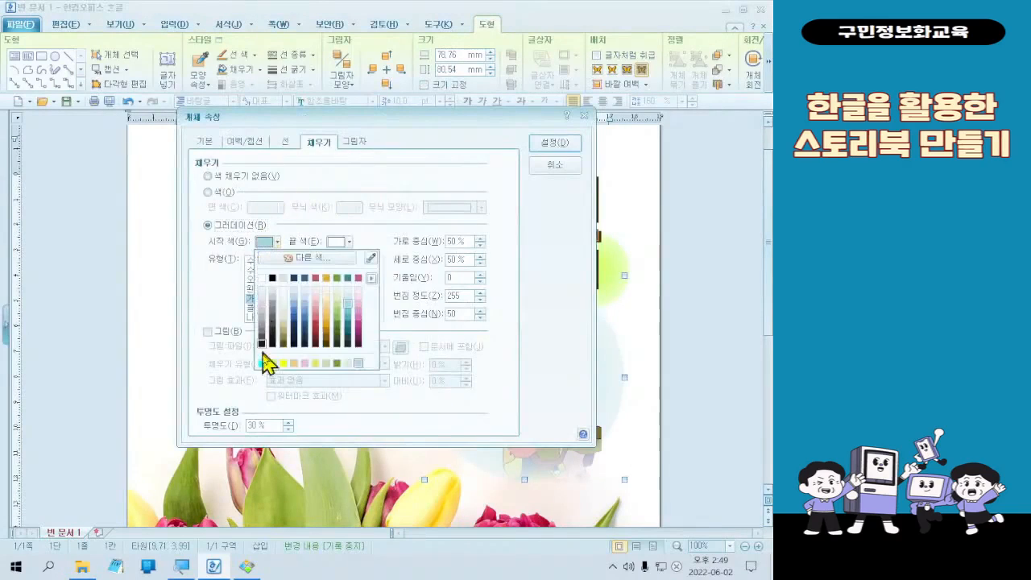
click(264, 362)
click(552, 143)
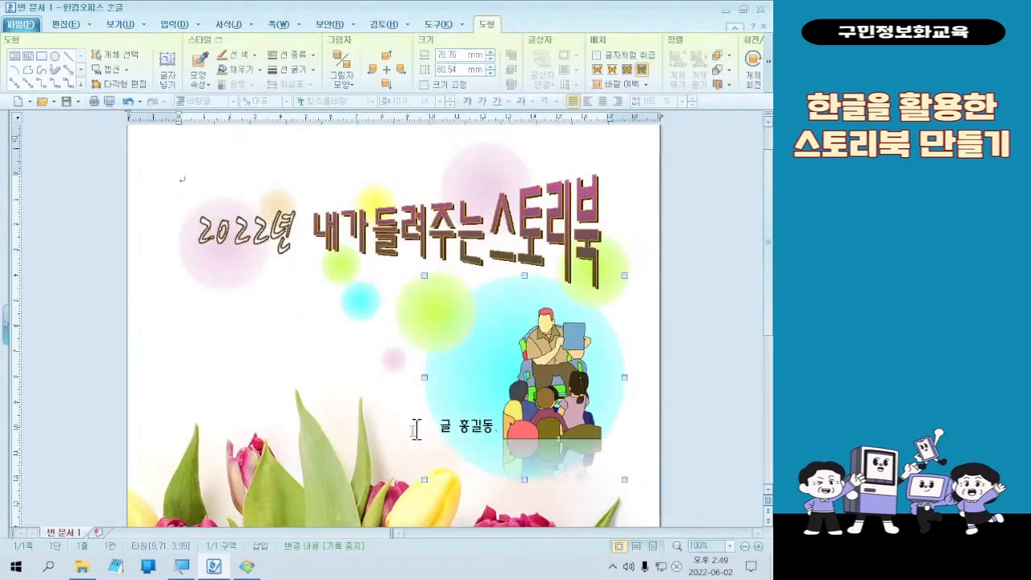
- Set the gradient start color of the smallest pink circle above the tulips to magenta (FF00FF)
double_click(391, 362)
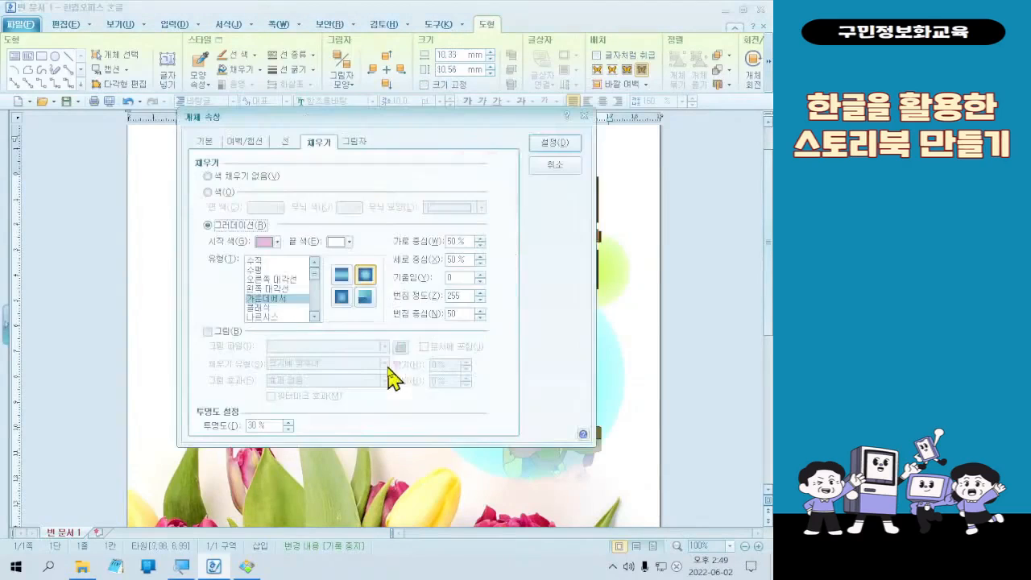
click(267, 244)
click(275, 261)
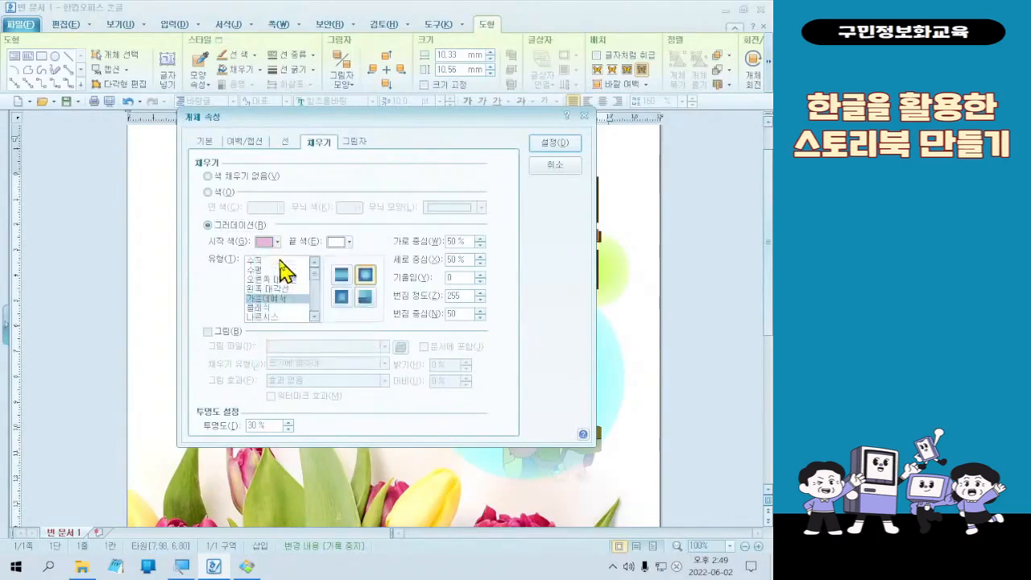
click(314, 203)
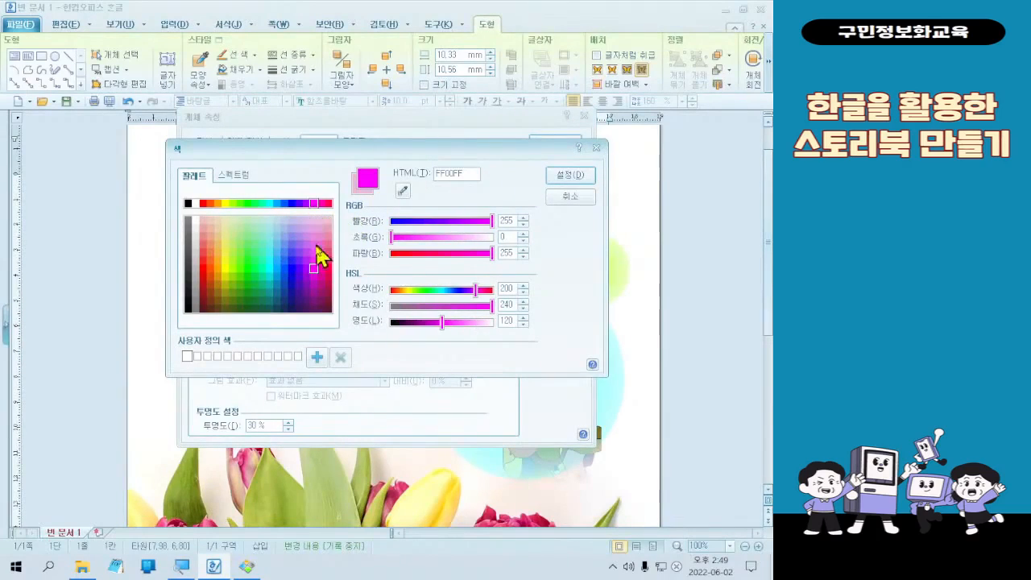
click(572, 176)
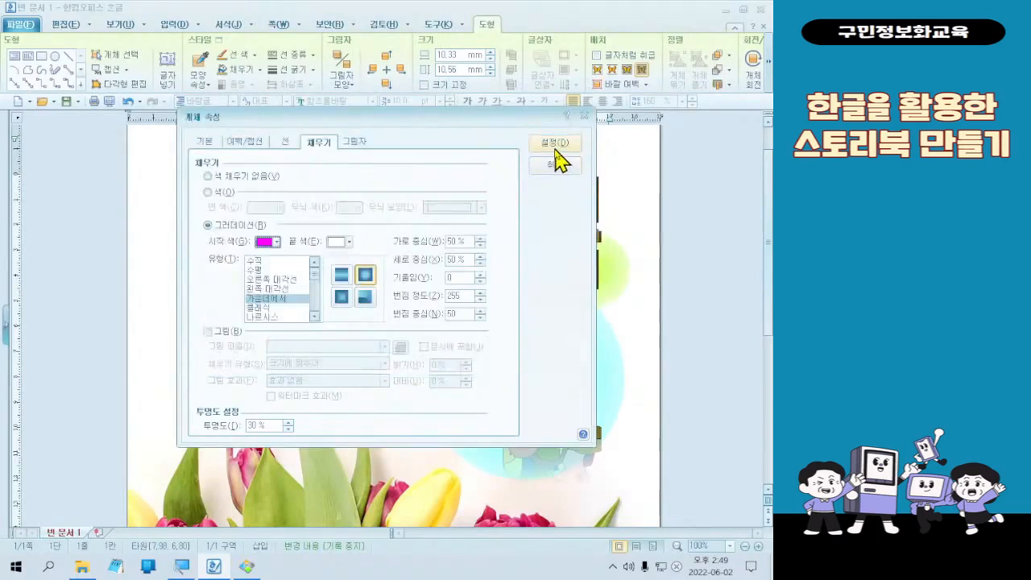
click(556, 143)
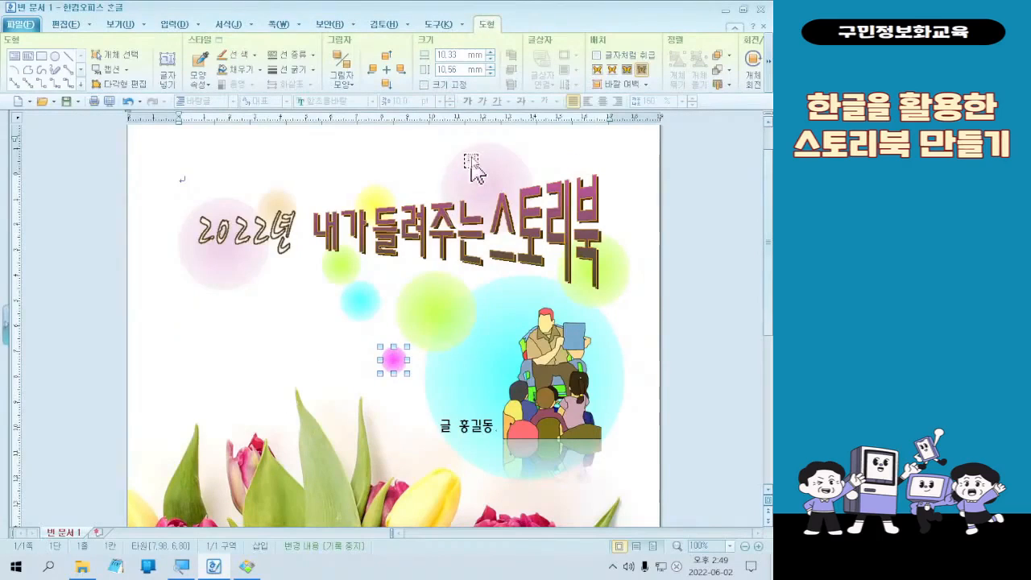
- Set the gradient start color of the smallest circle above the tulips to orange (FFA500)
double_click(392, 360)
click(269, 243)
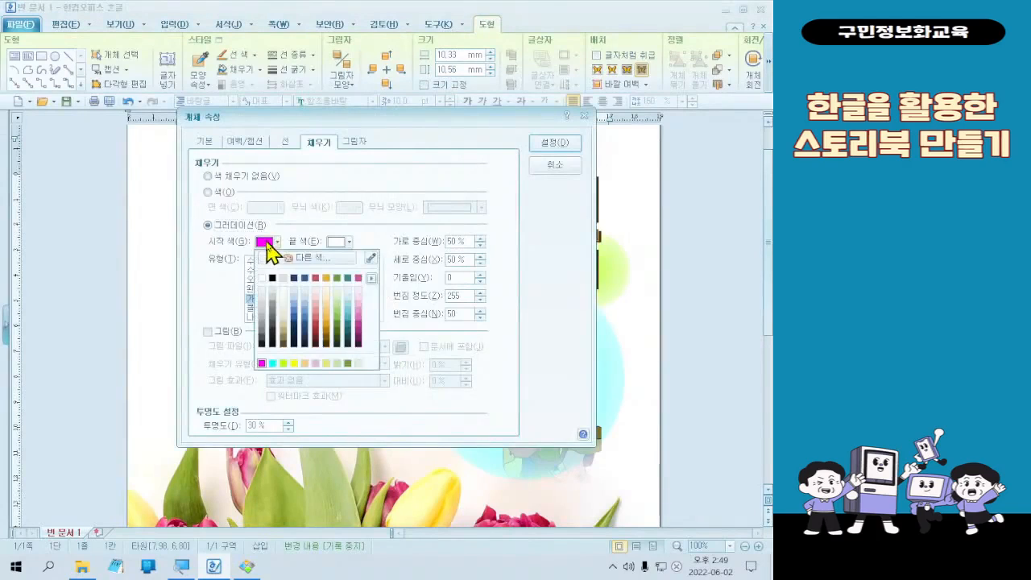
click(358, 298)
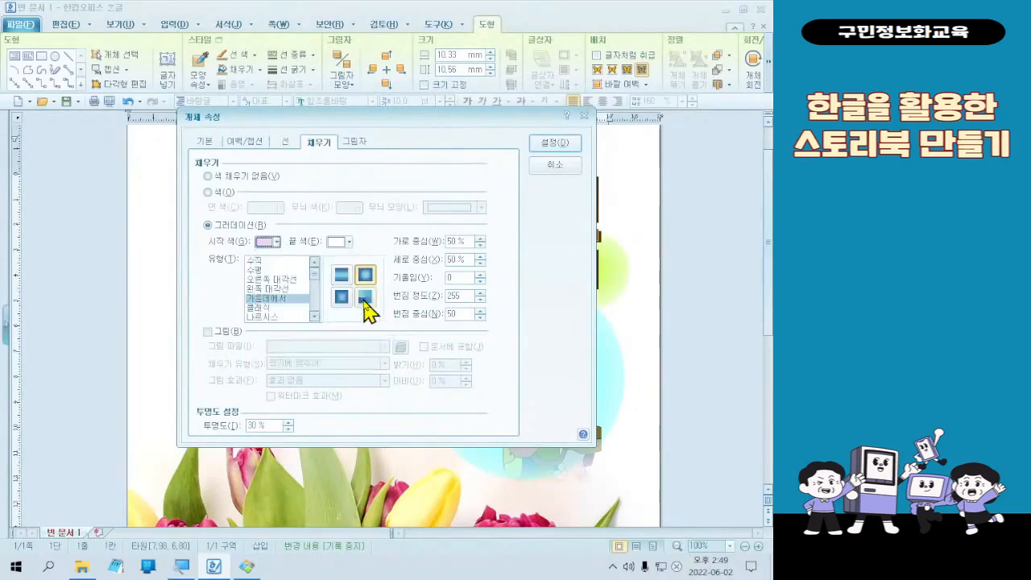
click(266, 244)
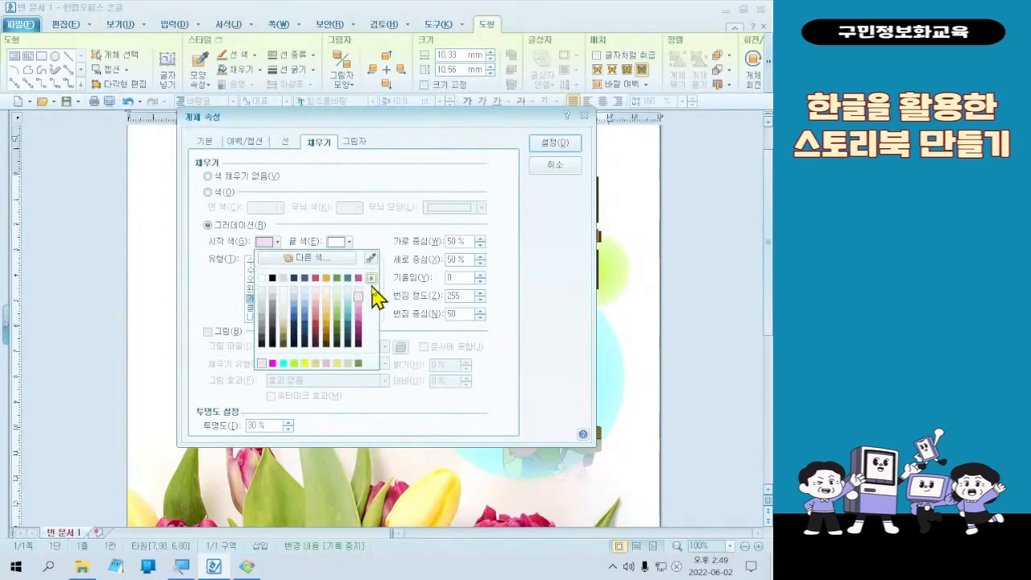
click(313, 258)
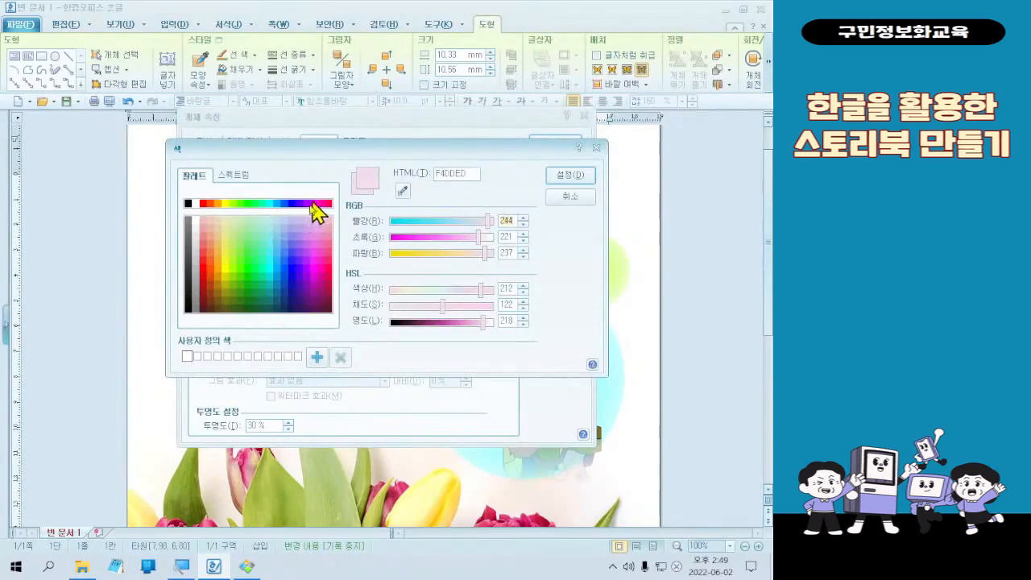
click(217, 203)
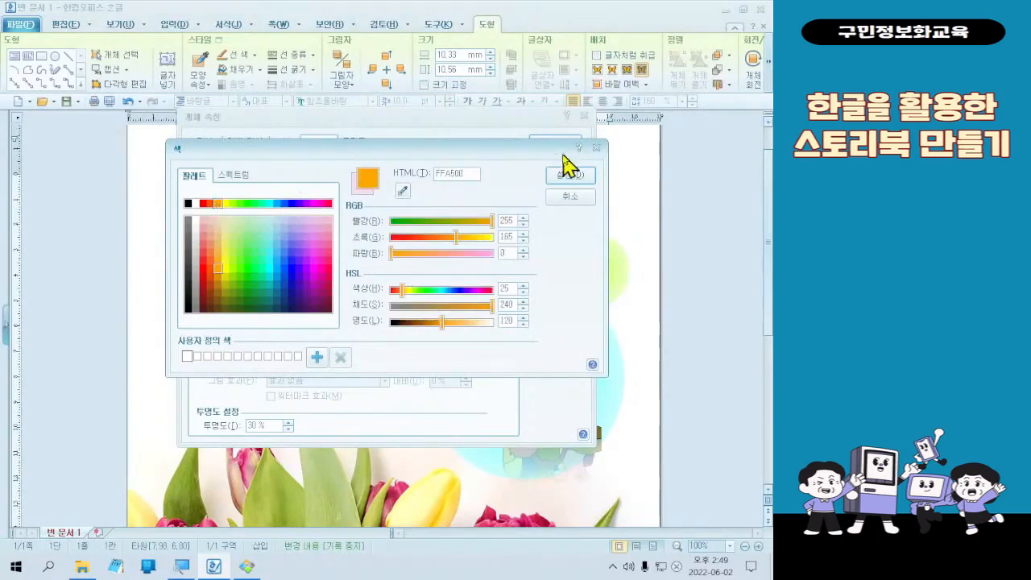
click(569, 176)
click(561, 146)
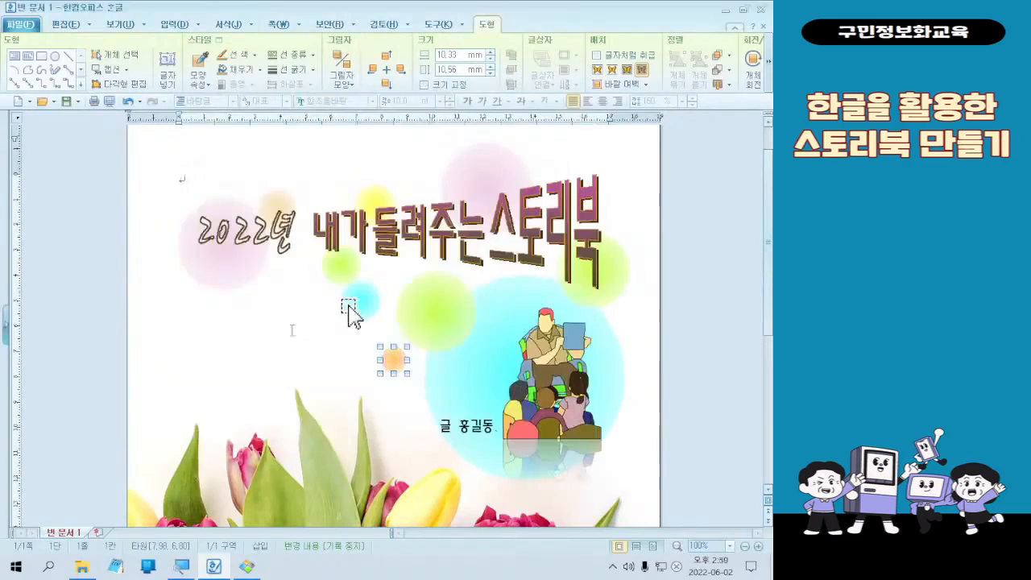
- Move the small lime green circle slightly up and to the left so it sits beneath the 내 character
click(232, 320)
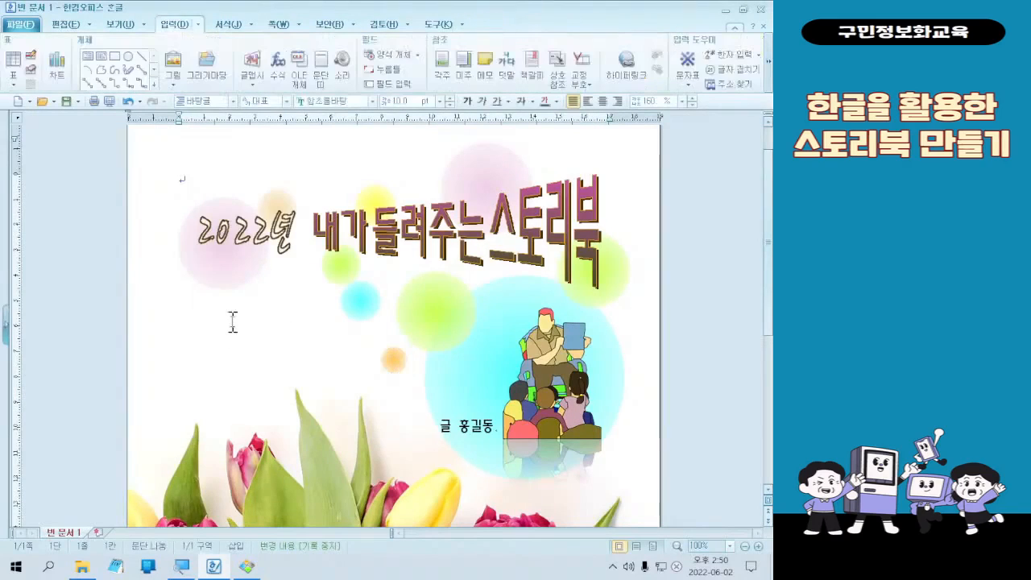
drag(535, 330, 329, 255)
click(338, 266)
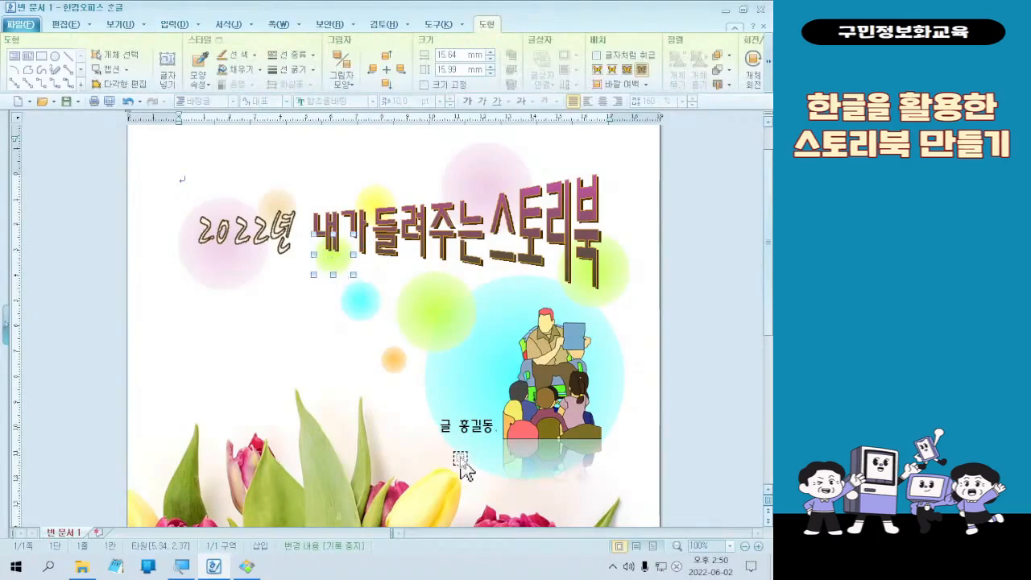
drag(461, 466, 525, 280)
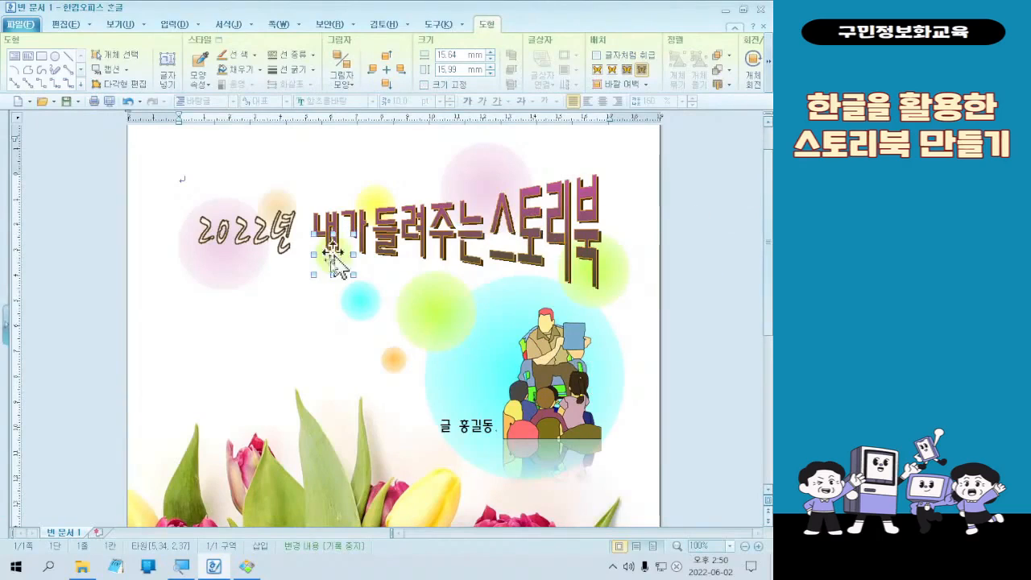
- Set the transparency of the lime green circle behind the 북 character at the title's end to 50%
drag(332, 254, 432, 305)
double_click(432, 298)
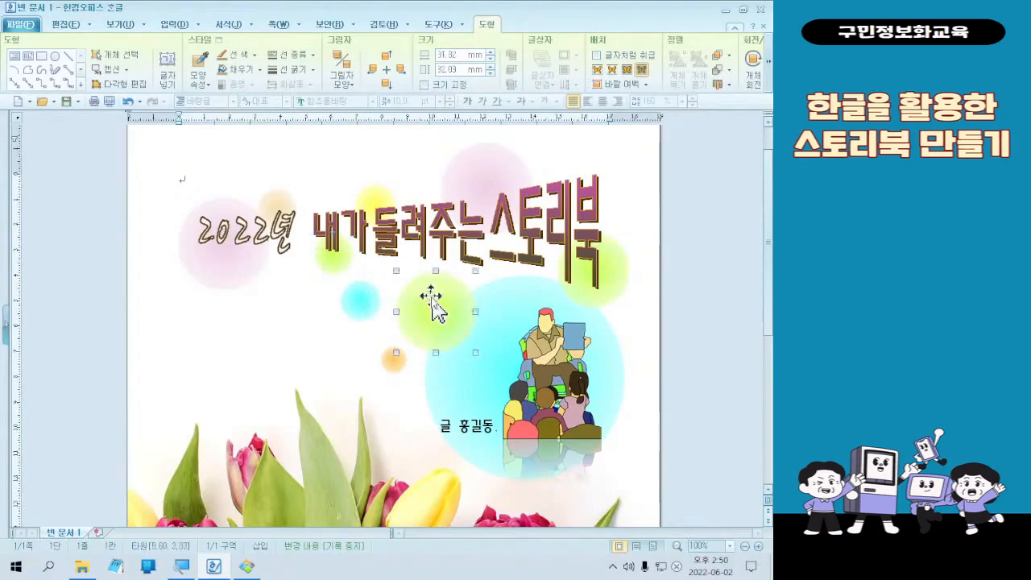
click(558, 167)
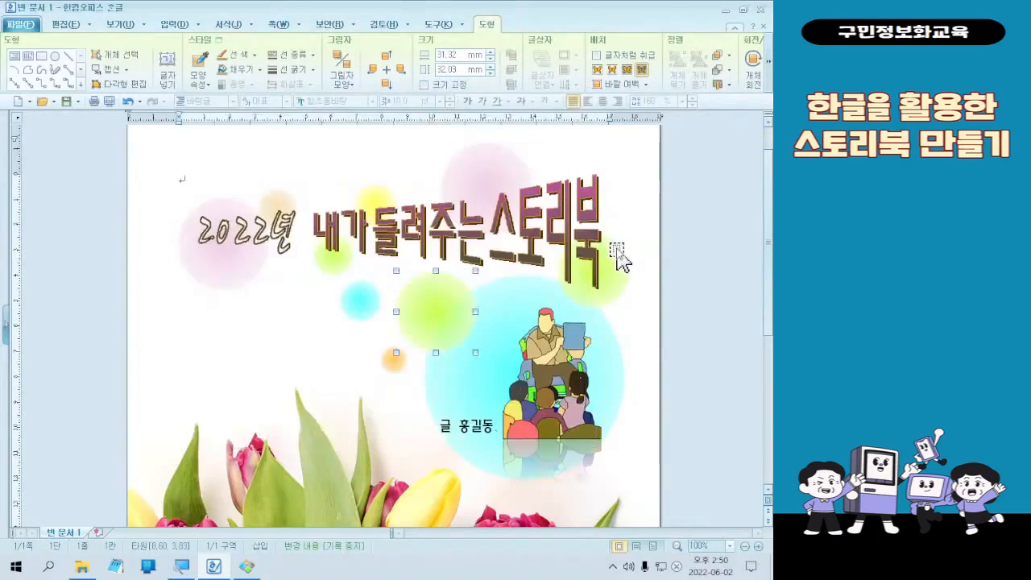
double_click(617, 259)
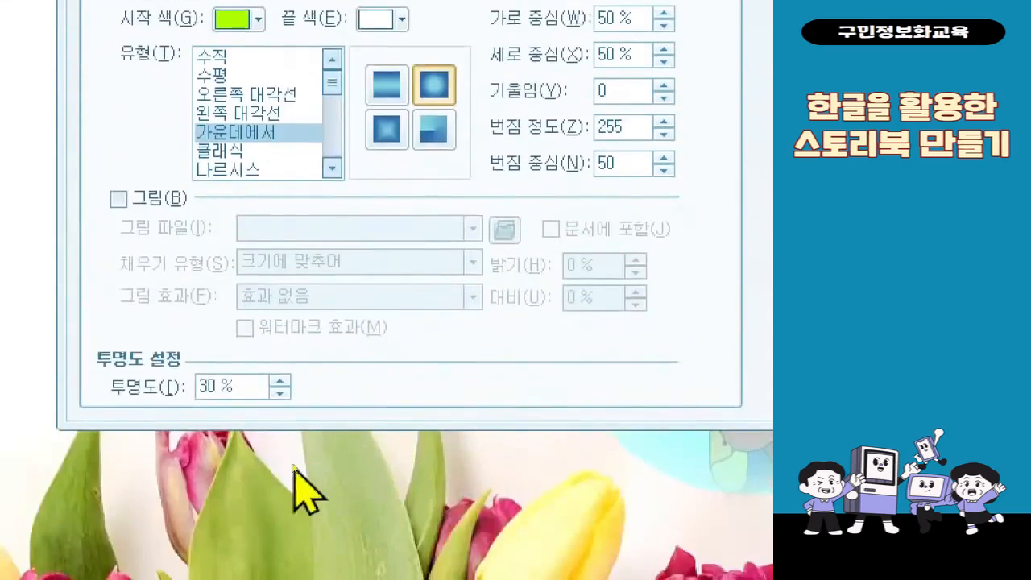
click(225, 393)
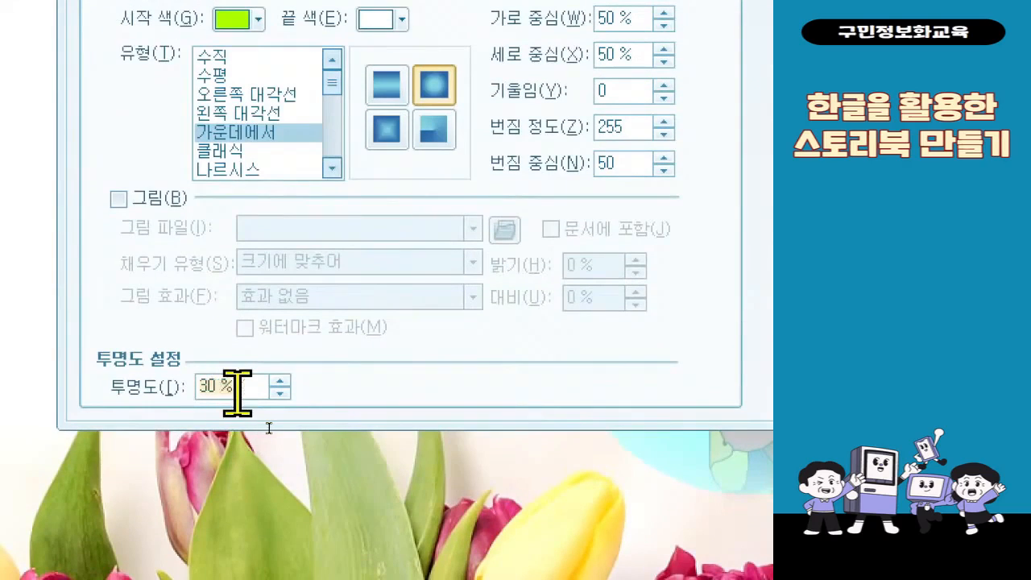
text(5)
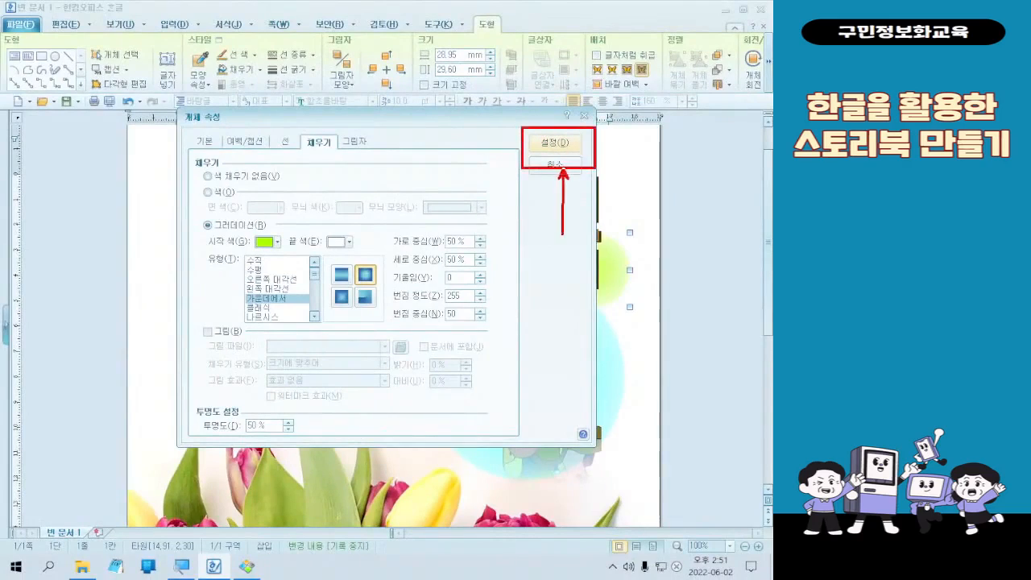
click(571, 138)
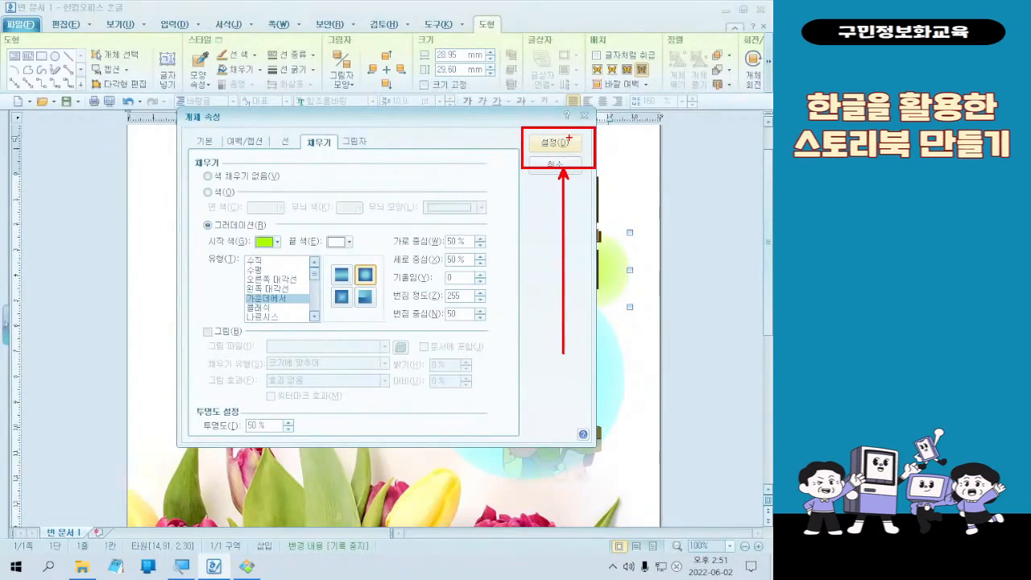
click(568, 140)
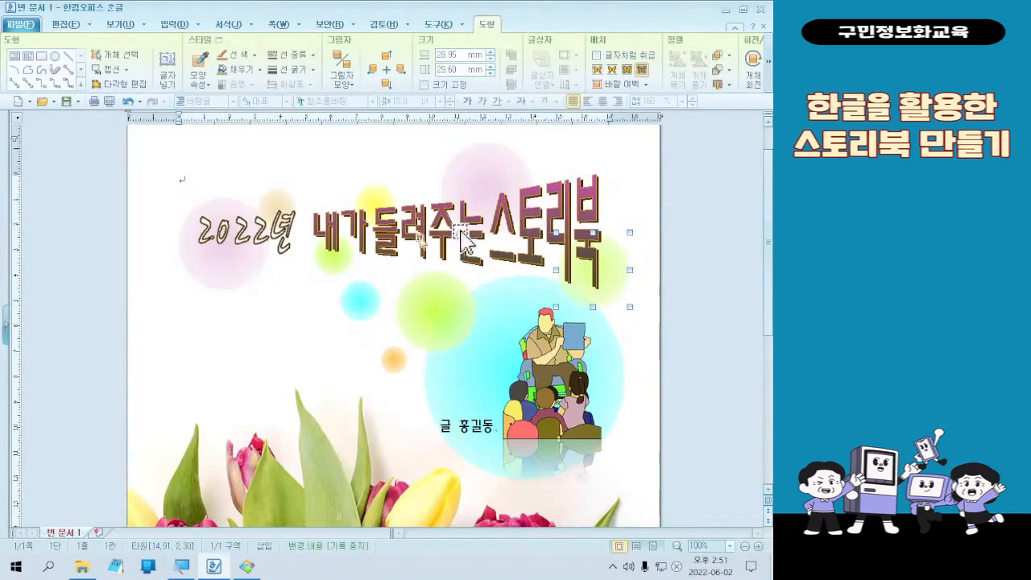
- Set the fill transparency of the large pink circle behind the 2022년 text to 70%
double_click(198, 274)
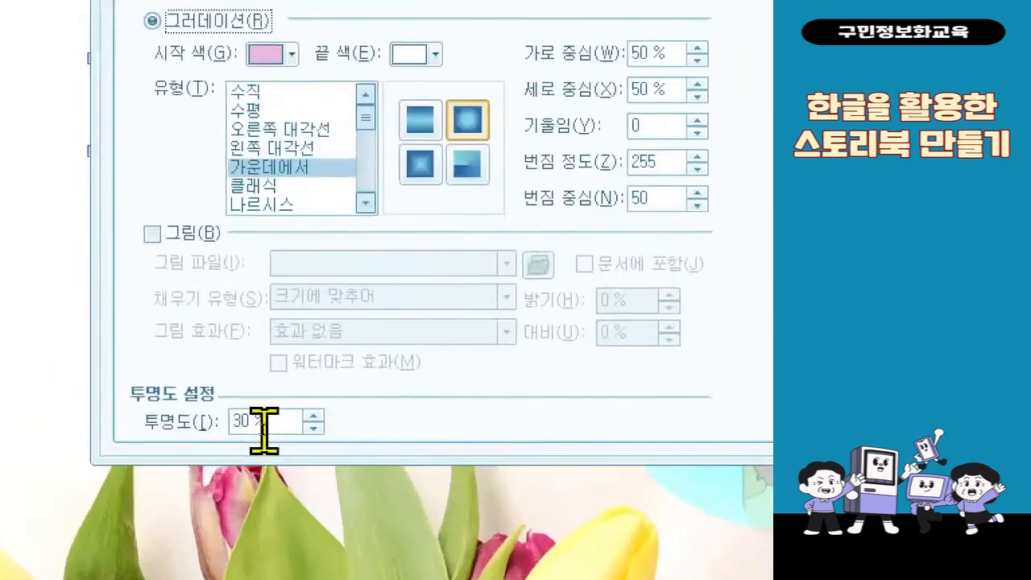
double_click(286, 423)
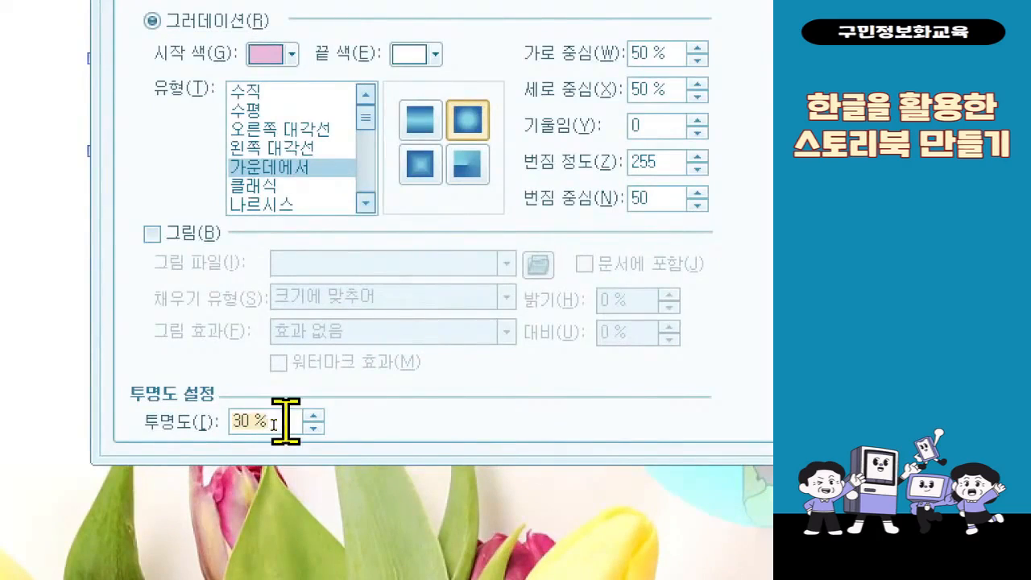
key(BackSpace)
key(BackSpace)
key(BackSpace)
key(BackSpace)
text(70)
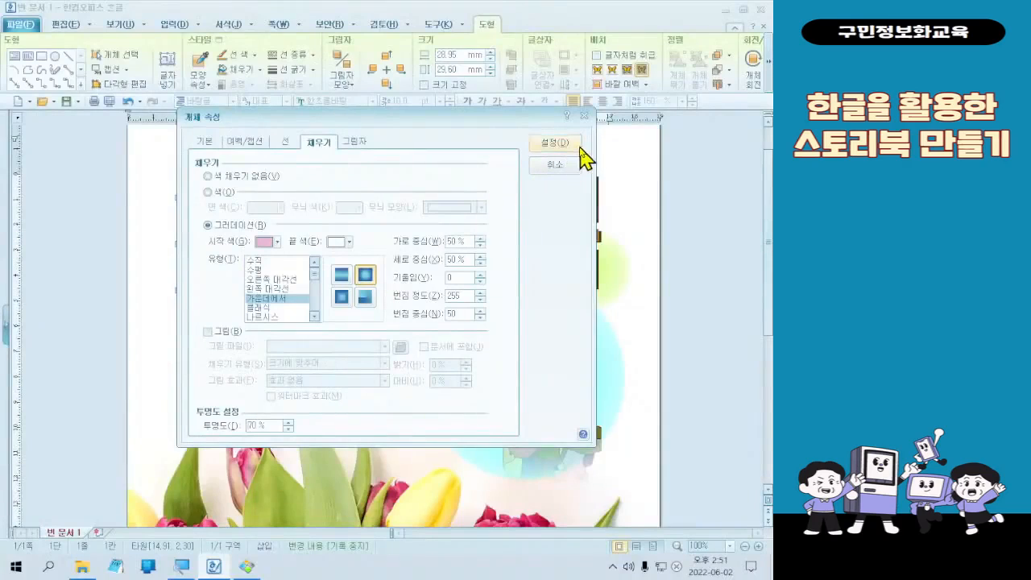
click(580, 146)
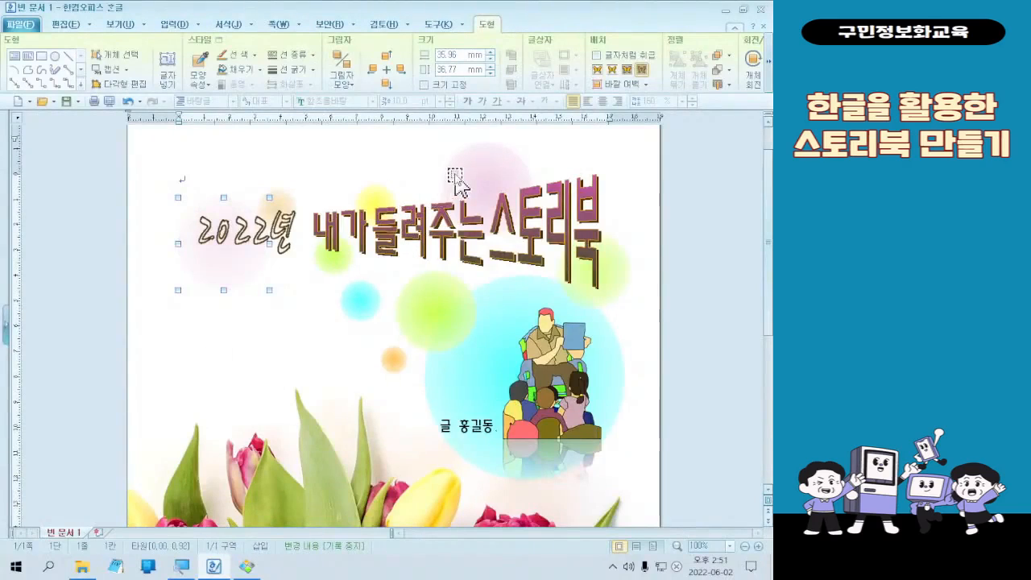
- Set the fill transparency of the large cyan circle behind the storyteller picture to 50% and deselect it
click(619, 255)
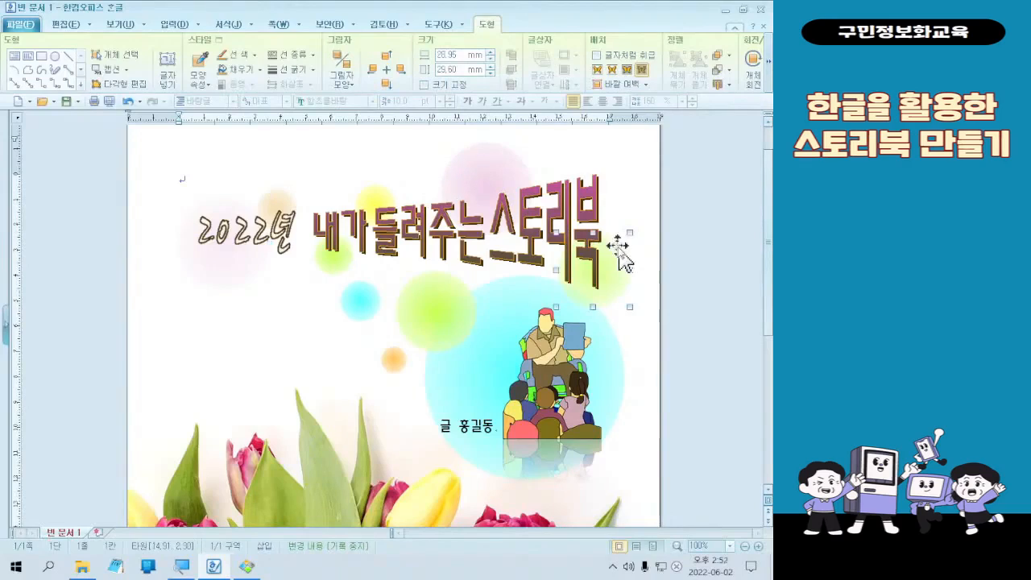
click(475, 471)
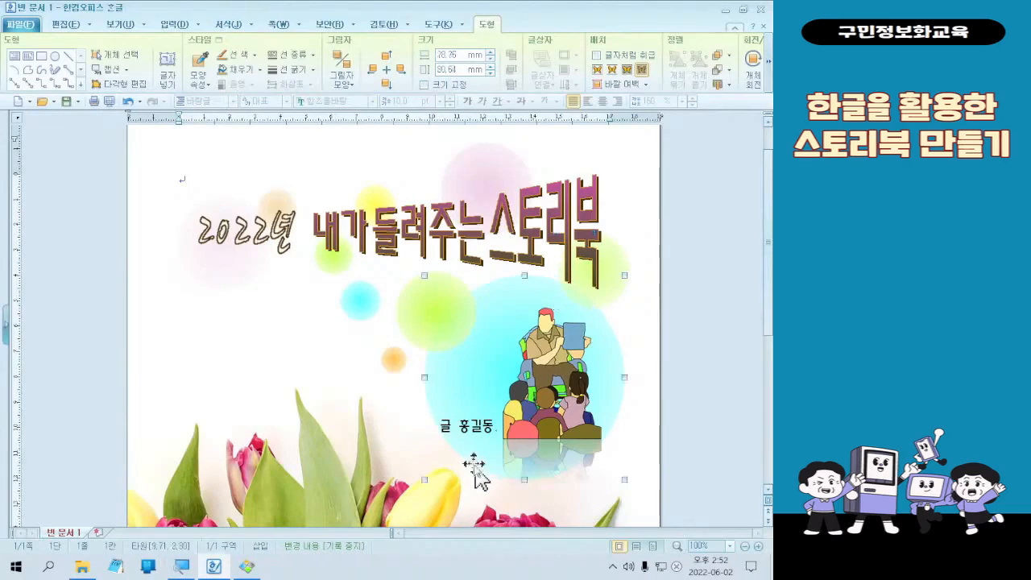
double_click(475, 471)
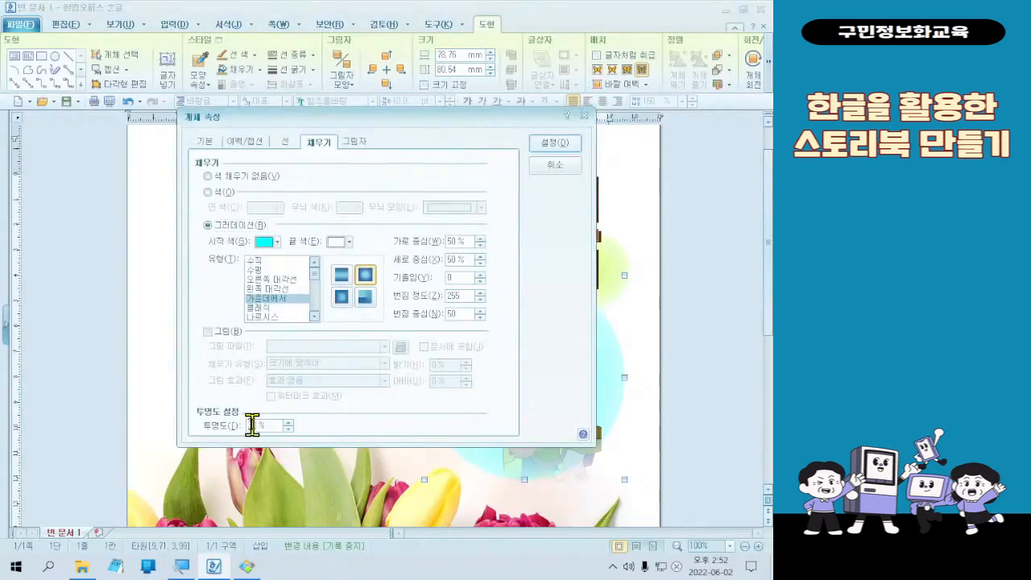
text(50)
key(Return)
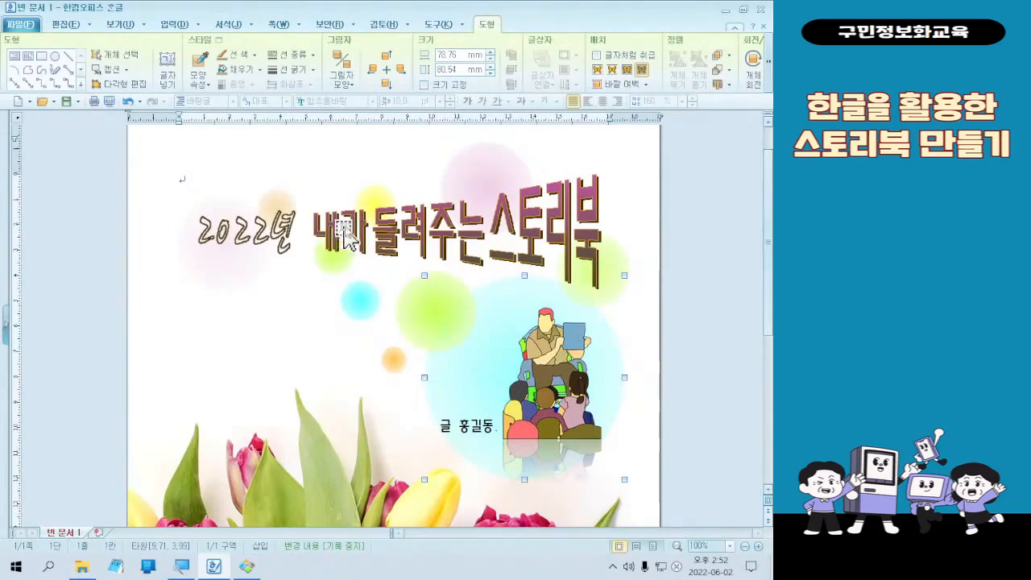
click(242, 350)
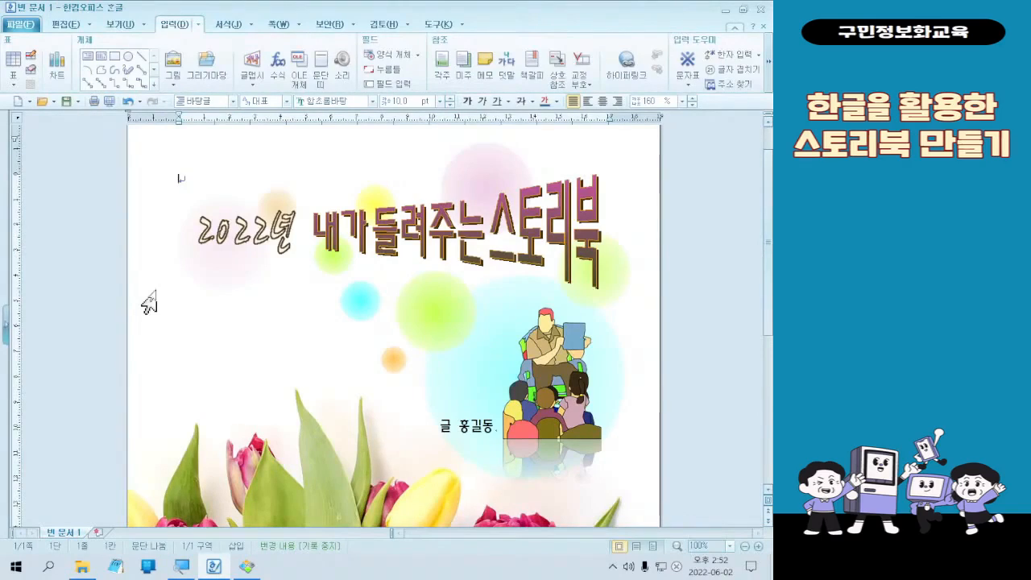
- Open the page border and background settings and choose a solid border line 1.5 mm thick
key(ctrl)
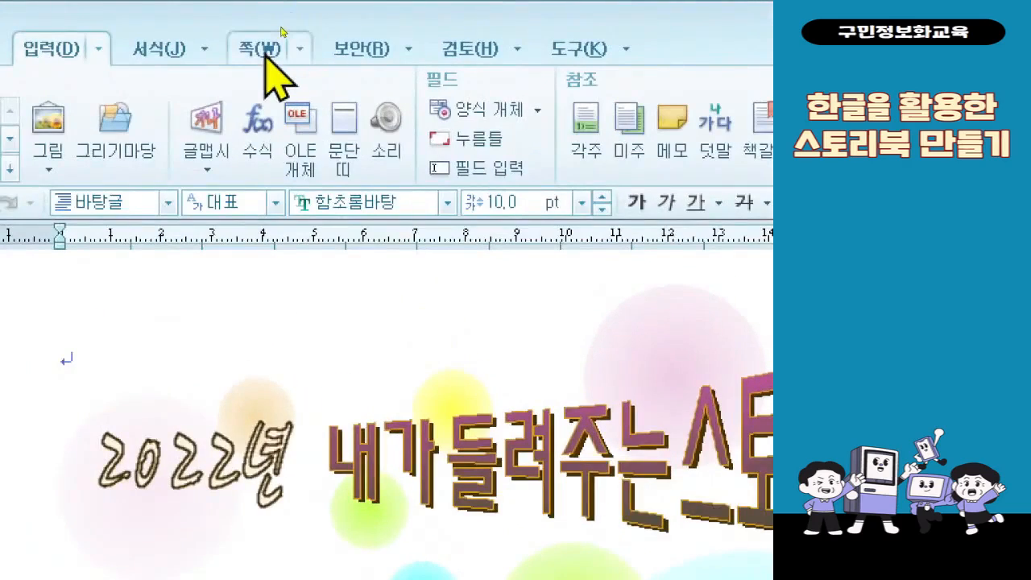
click(268, 45)
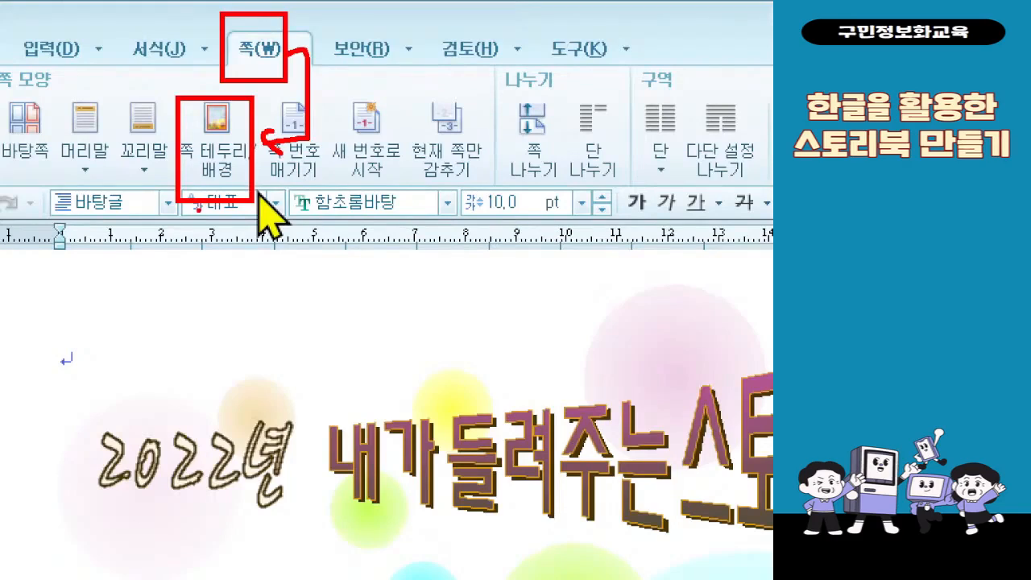
click(211, 142)
click(144, 223)
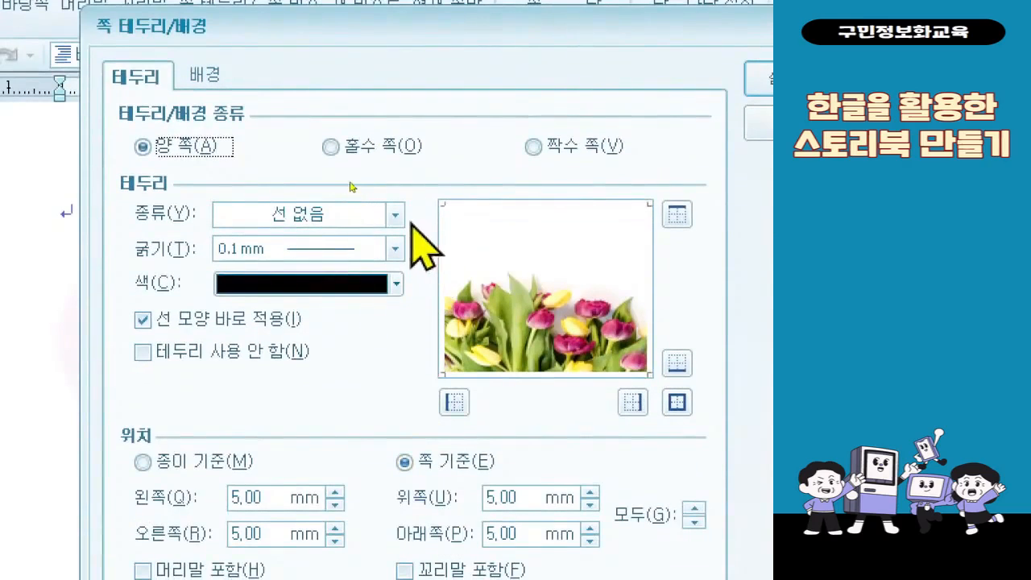
click(395, 215)
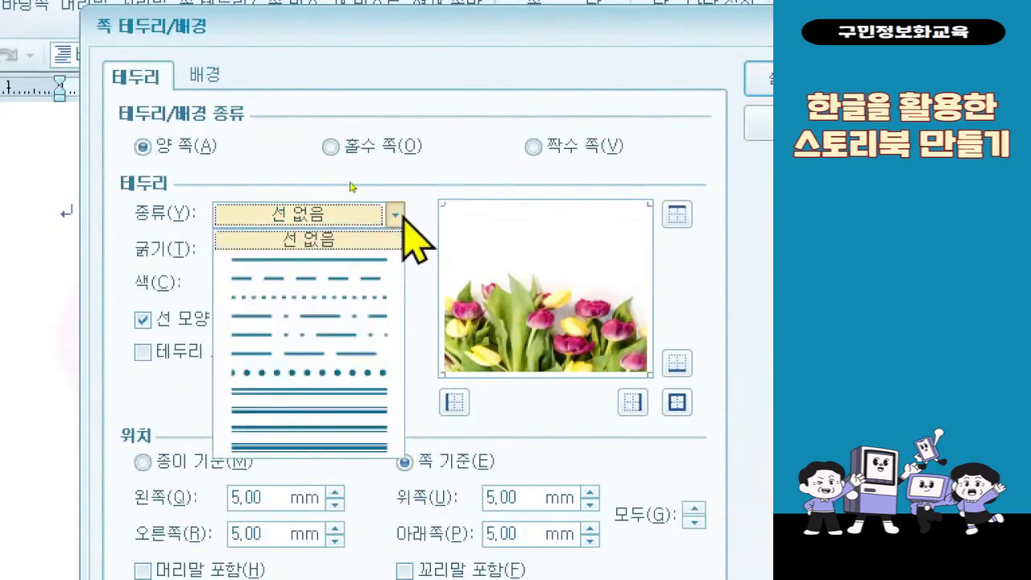
click(334, 262)
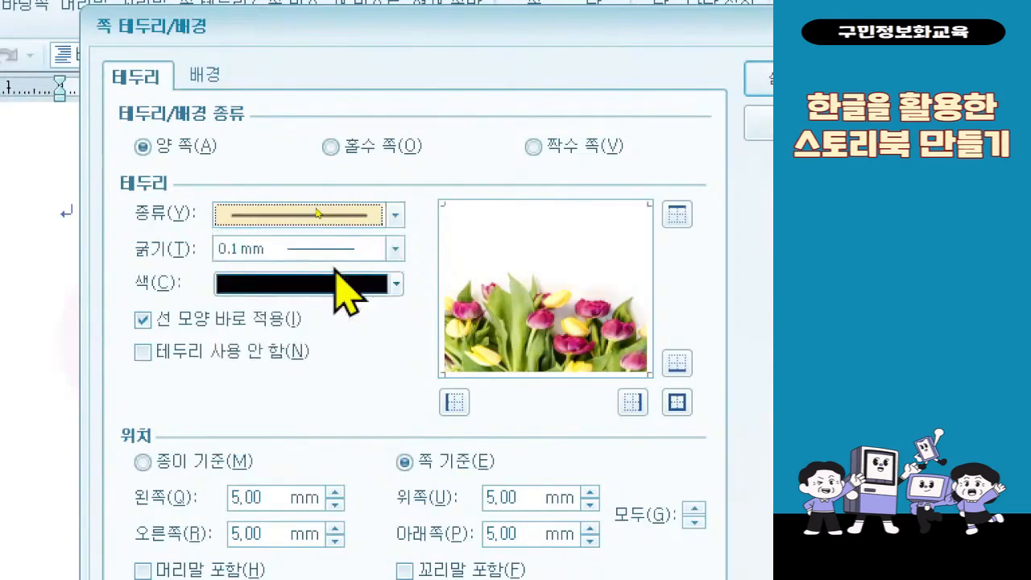
click(335, 252)
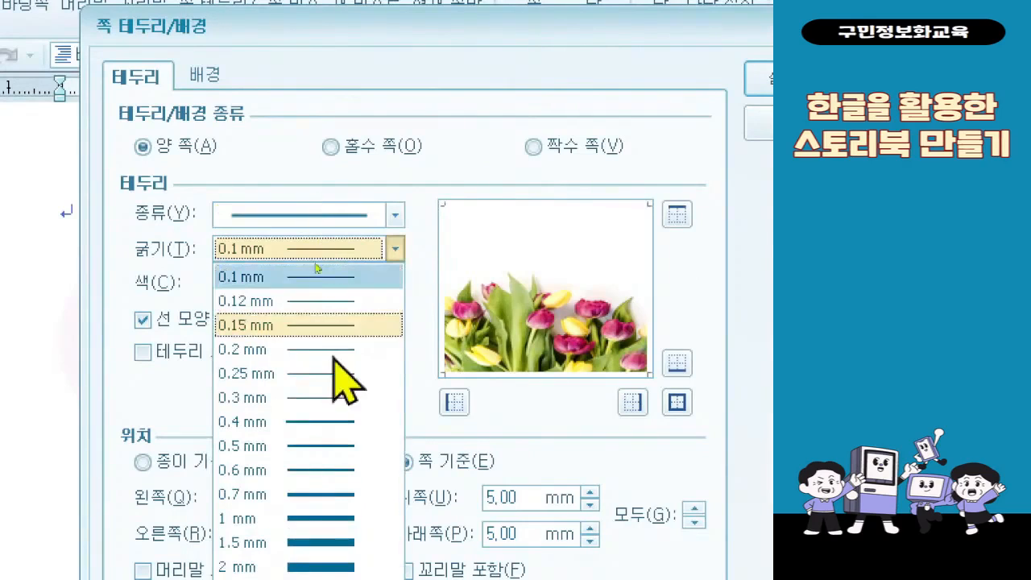
click(326, 543)
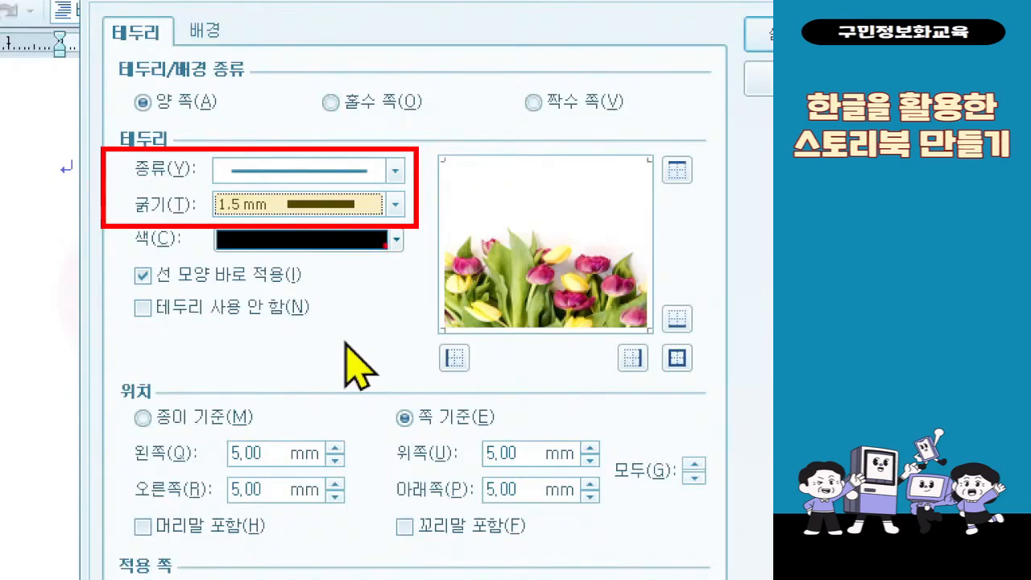
- Set the page border color to melon 50% darker (멜론색 50% 어둡게) and apply it to all four sides
click(396, 240)
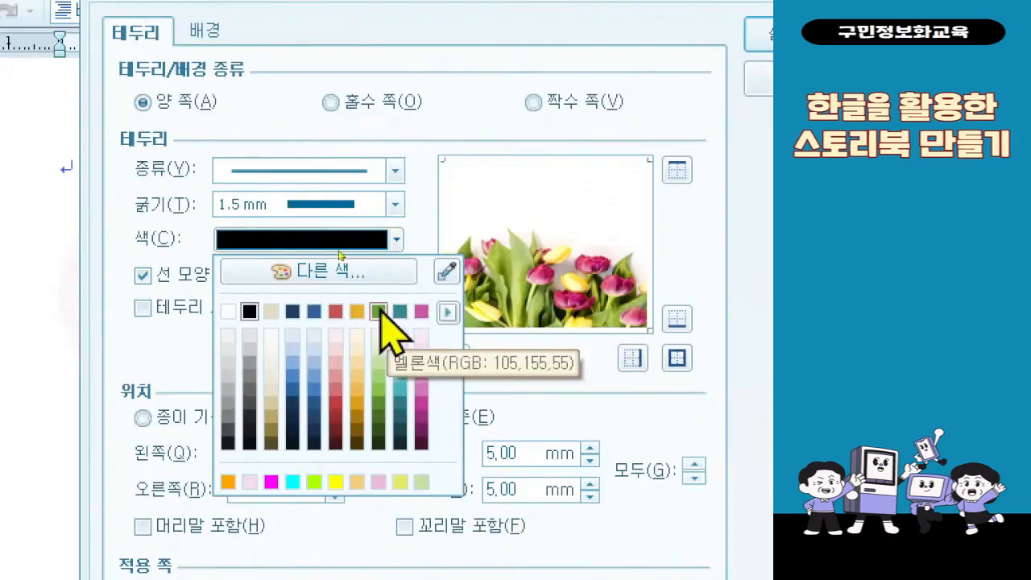
click(378, 429)
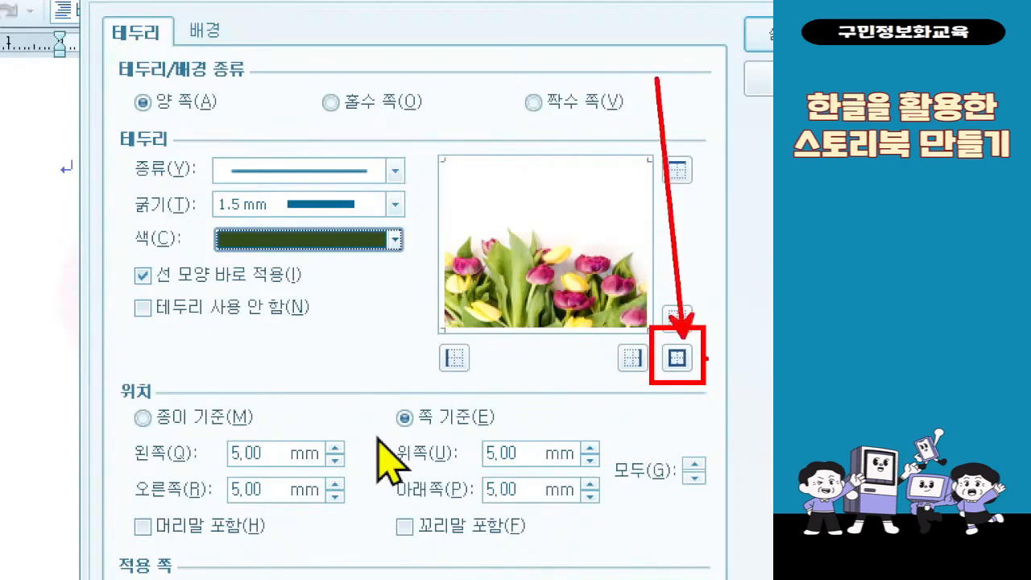
click(704, 358)
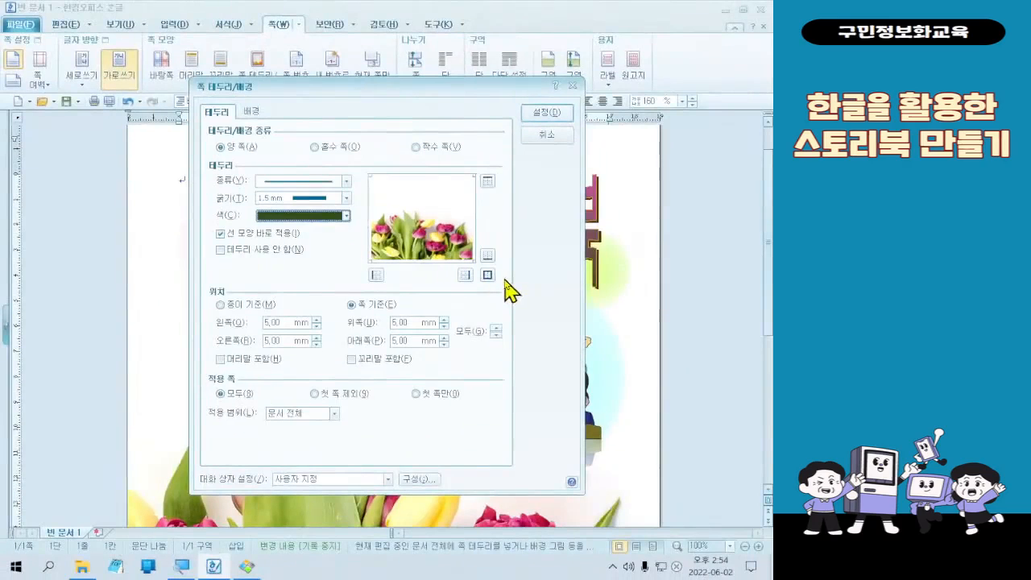
click(677, 357)
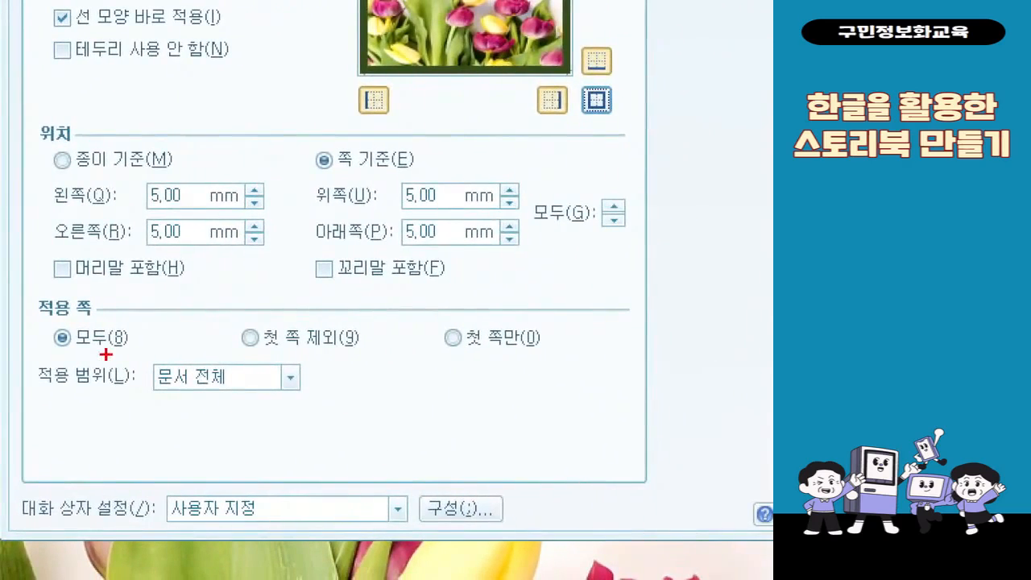
- Limit the page border to the first page only (첫 쪽만) and apply the border settings
drag(425, 310, 598, 376)
mouse_move(625, 272)
mouse_down()
mouse_move(635, 337)
mouse_move(687, 254)
mouse_up()
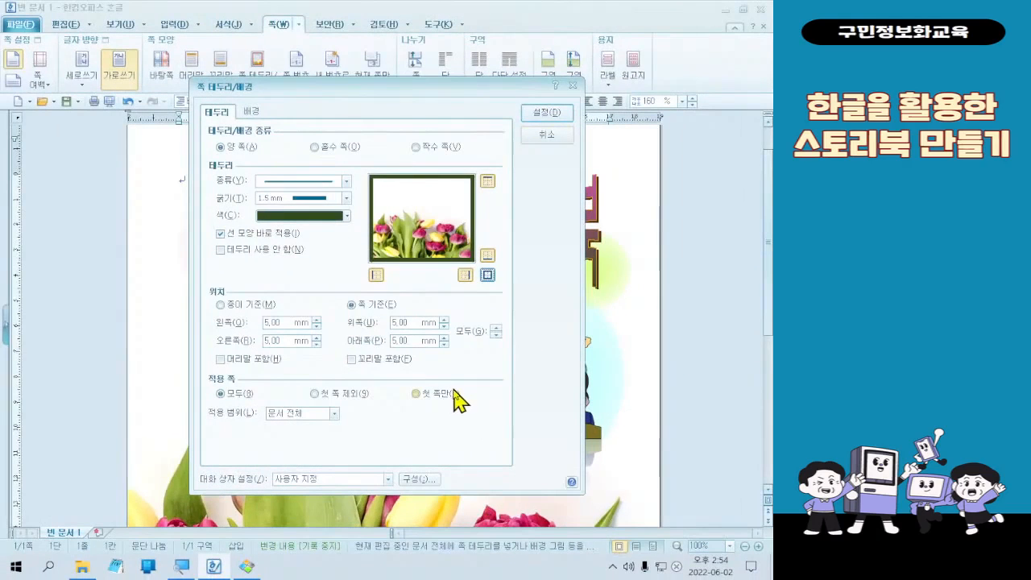
click(528, 338)
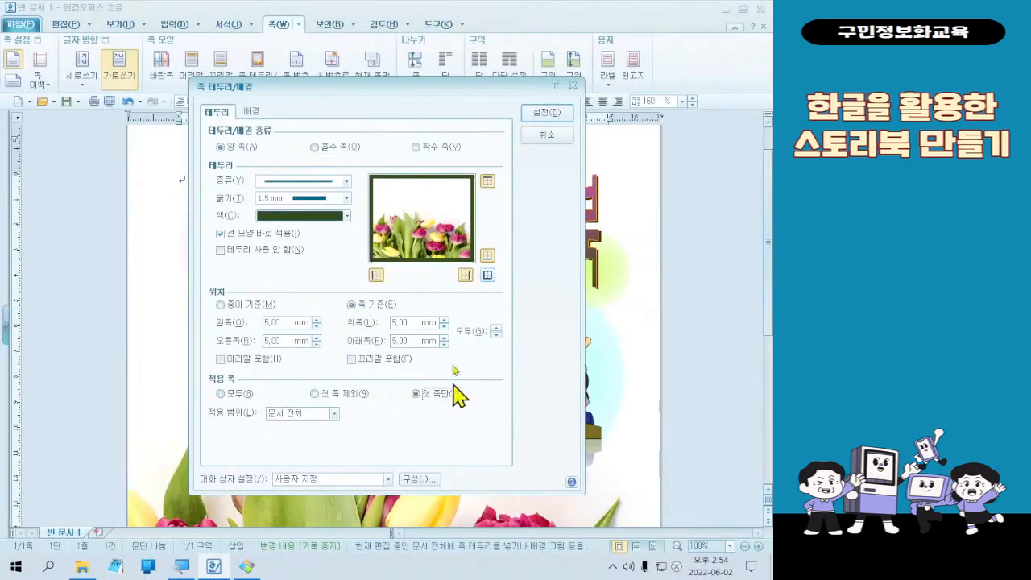
click(246, 112)
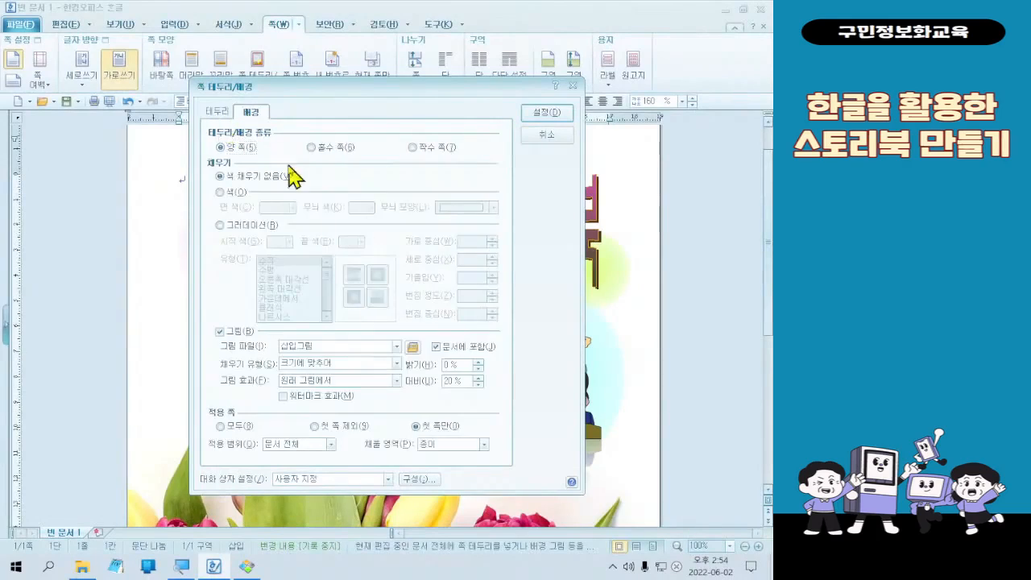
click(217, 112)
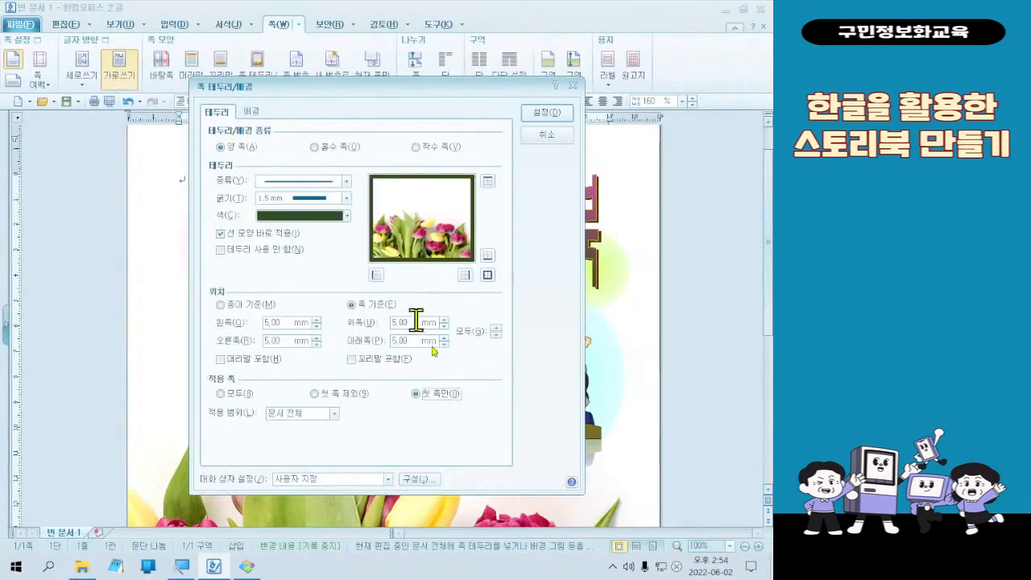
click(558, 114)
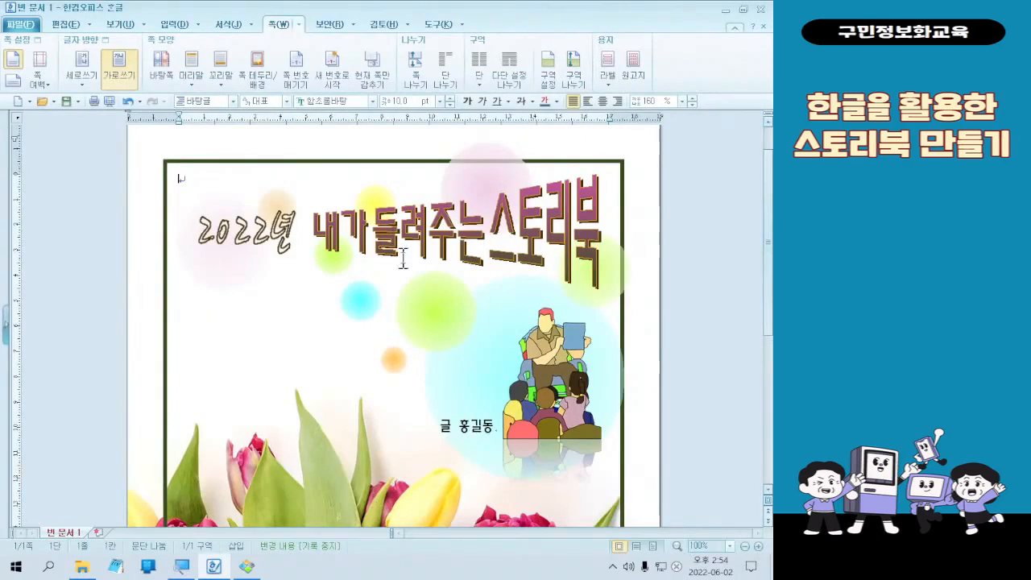
- Move the pink circle behind the title down and the large cyan circle slightly left so both sit inside the page border
click(475, 193)
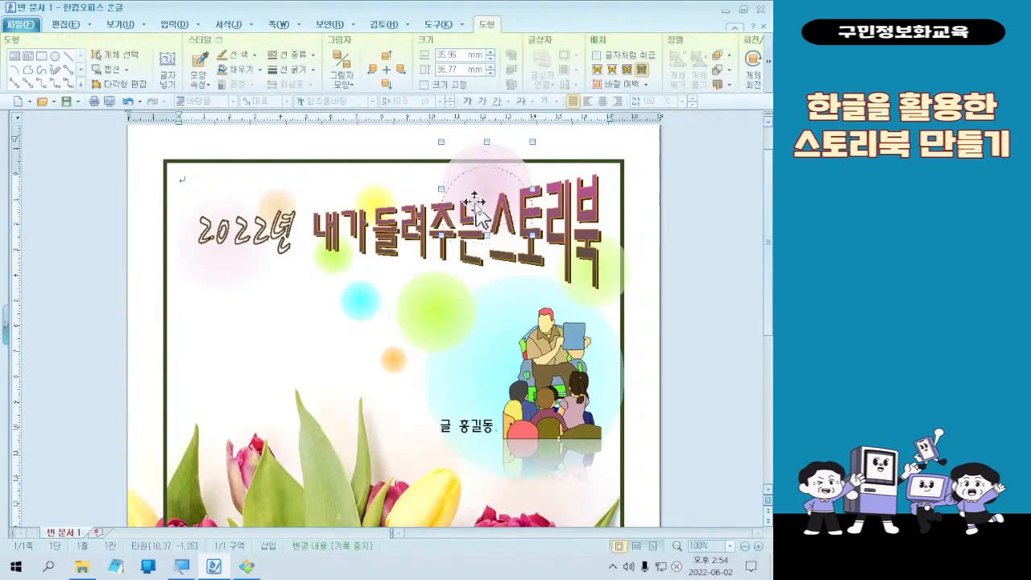
drag(475, 198, 475, 223)
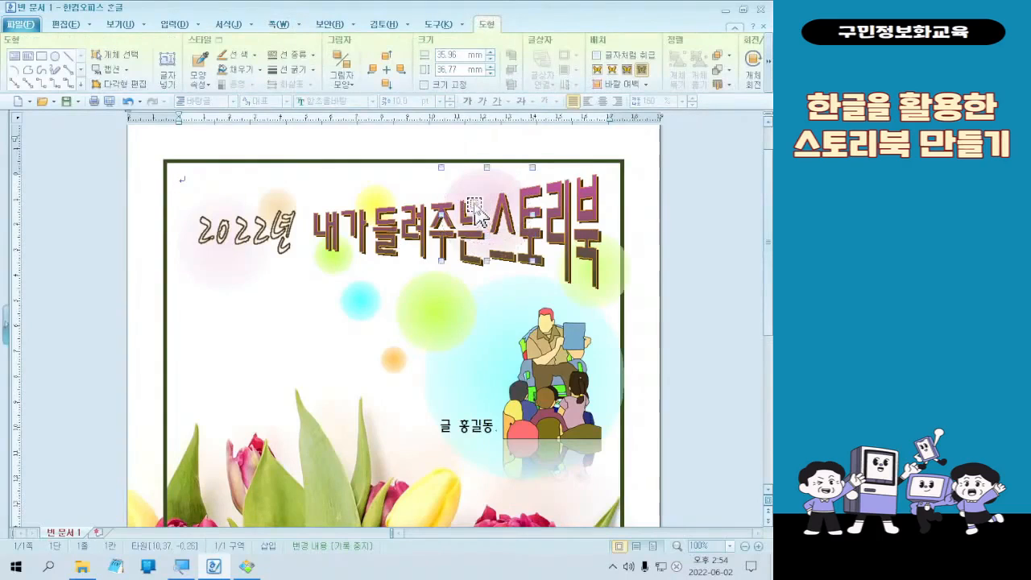
click(481, 395)
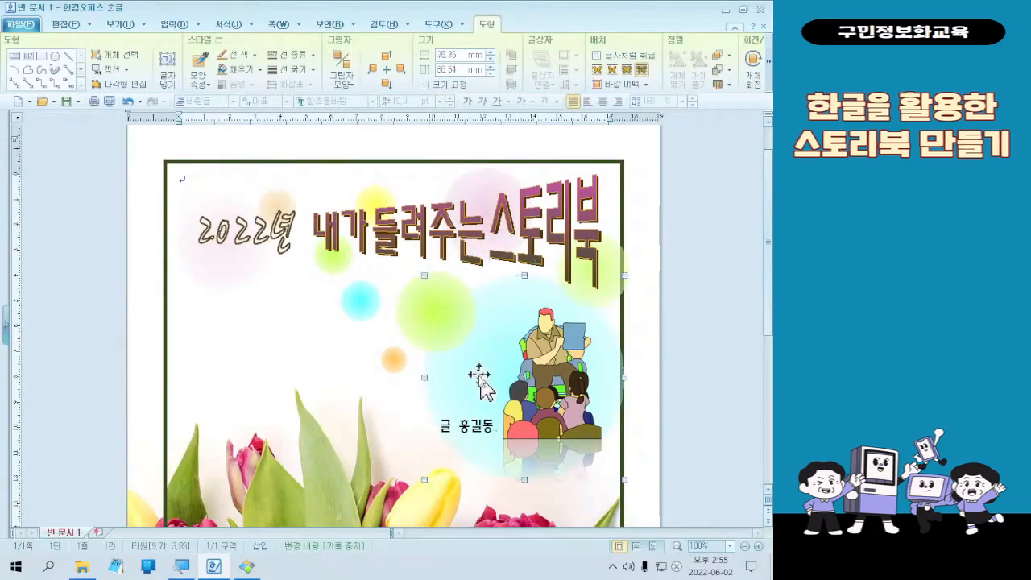
- Move the green circle behind the end of the title slightly left so it sits inside the page border
click(610, 298)
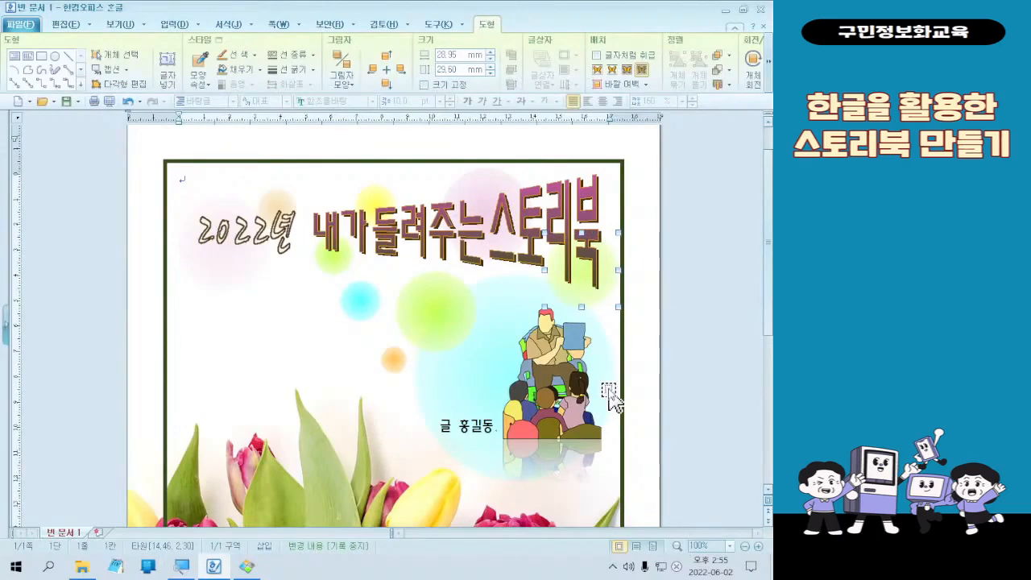
scroll(612, 403, down, 6)
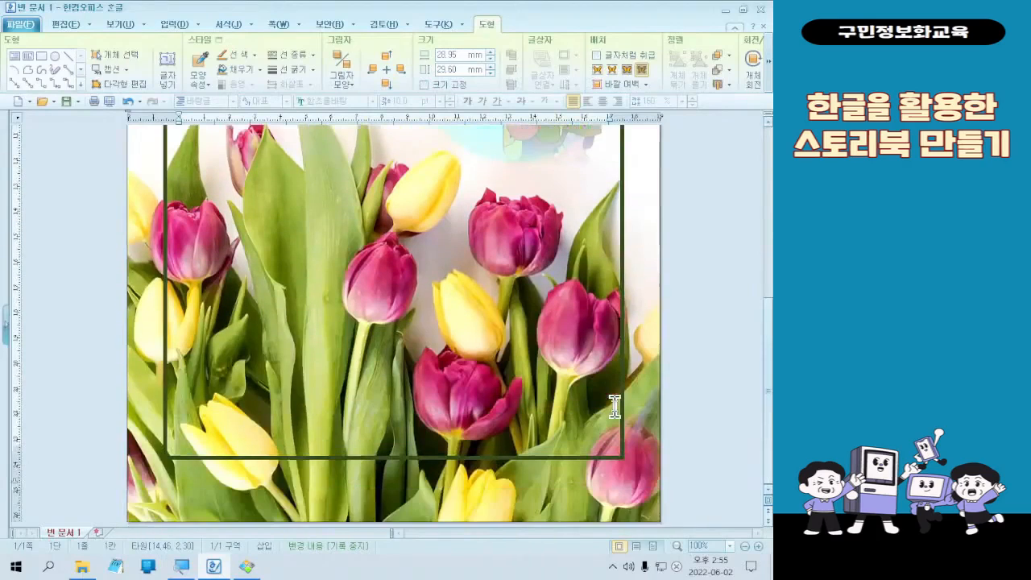
scroll(614, 407, up, 6)
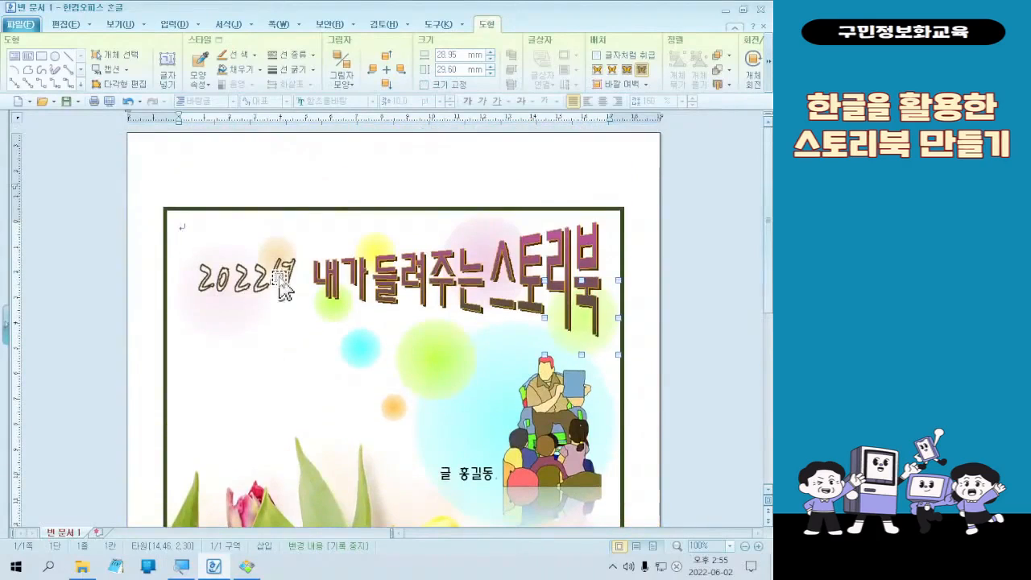
- Move the 2022년 and 내가 들려주는 스토리북 WordArt titles slightly down, away from the top border line
click(281, 288)
click(431, 298)
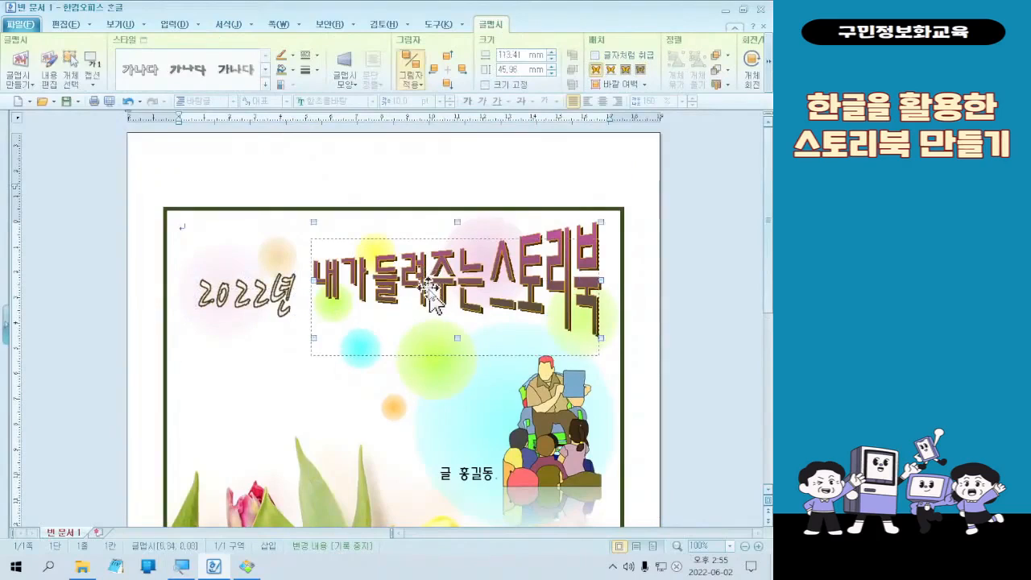
drag(428, 288, 428, 295)
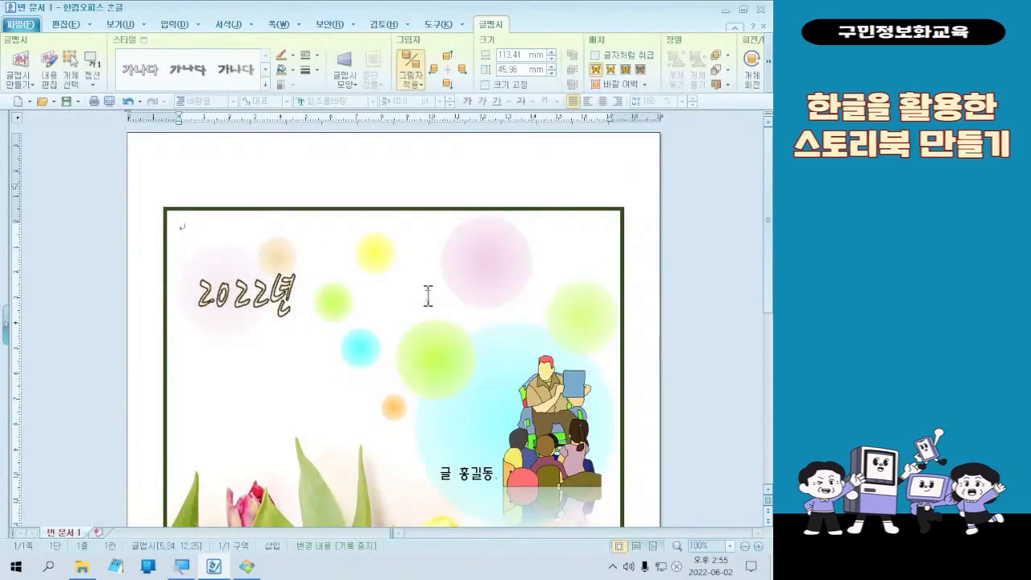
click(255, 493)
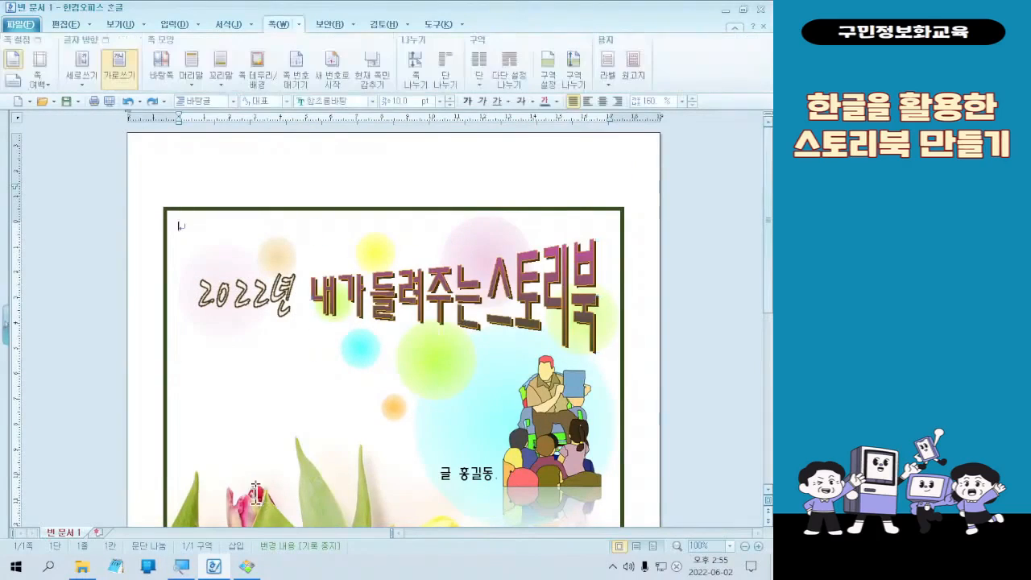
scroll(249, 395, down, 8)
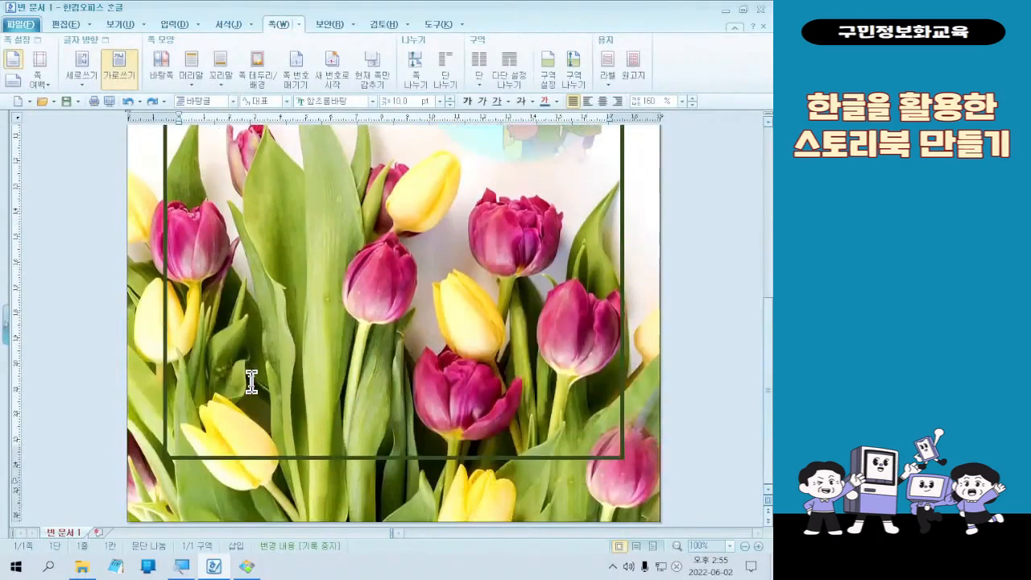
scroll(251, 383, up, 8)
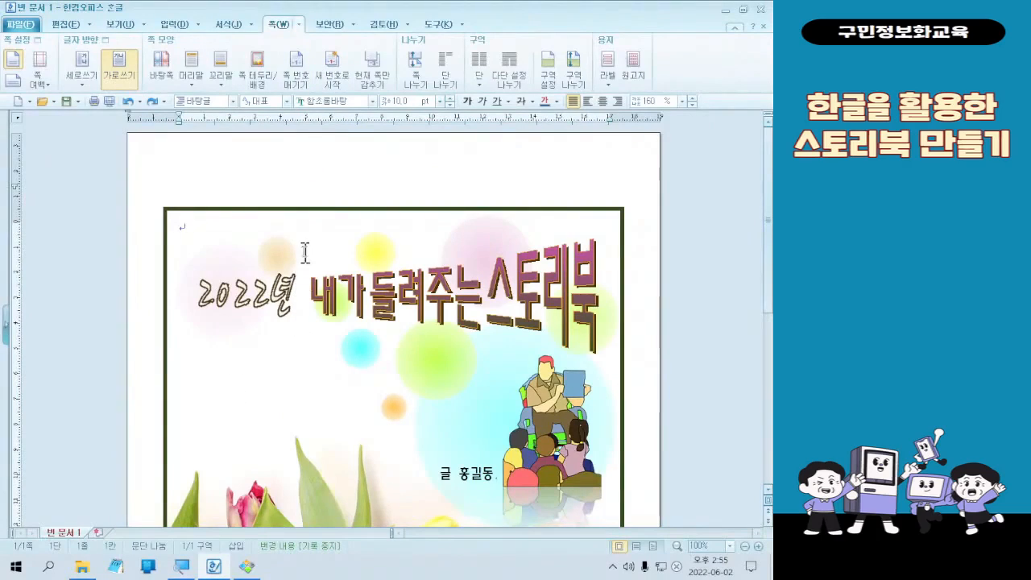
- Place the cursor in the cover's first line, then switch to the 꿀뷰 image viewer and examine the page-break keys in 키보드.jpg
click(200, 229)
key(ctrl)
key(ctrl)
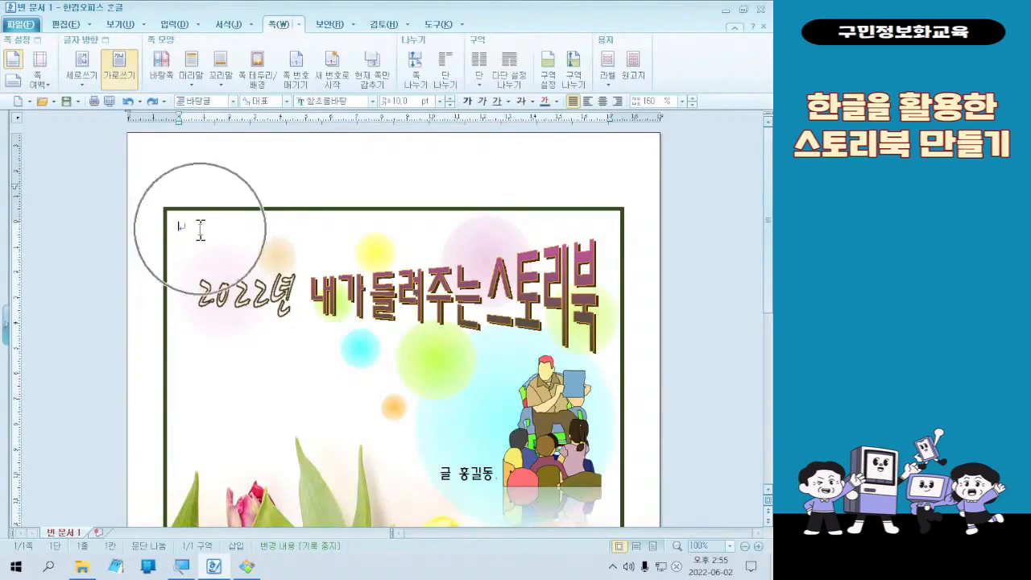
click(249, 568)
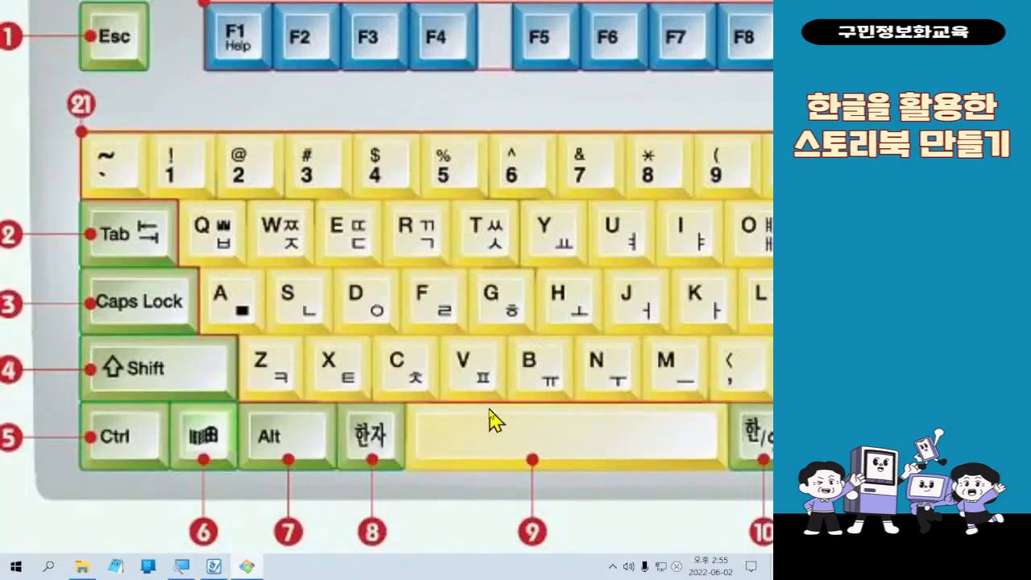
scroll(490, 421, up, 2)
drag(541, 396, 493, 406)
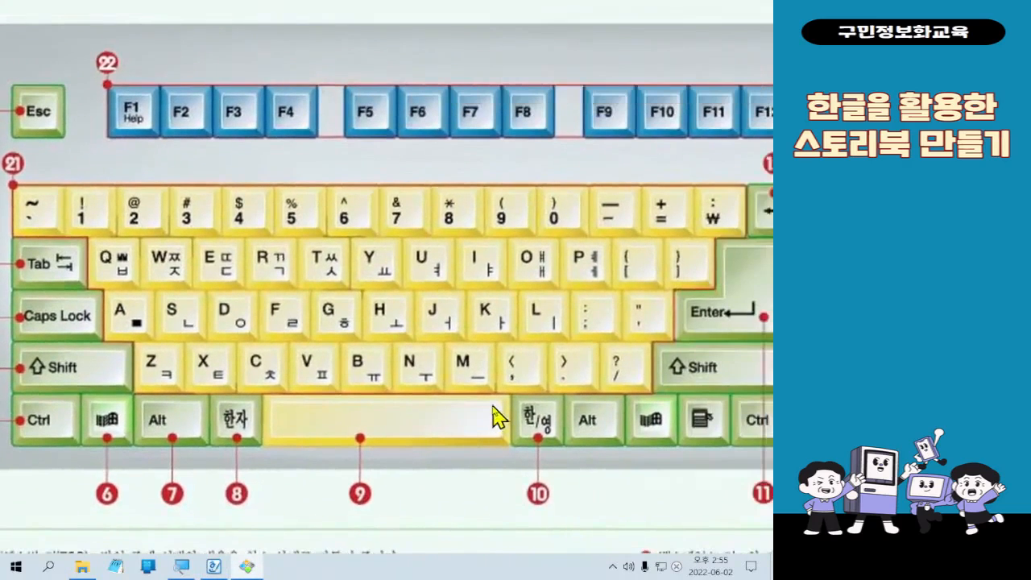
key(ctrl+2)
drag(4, 388, 94, 458)
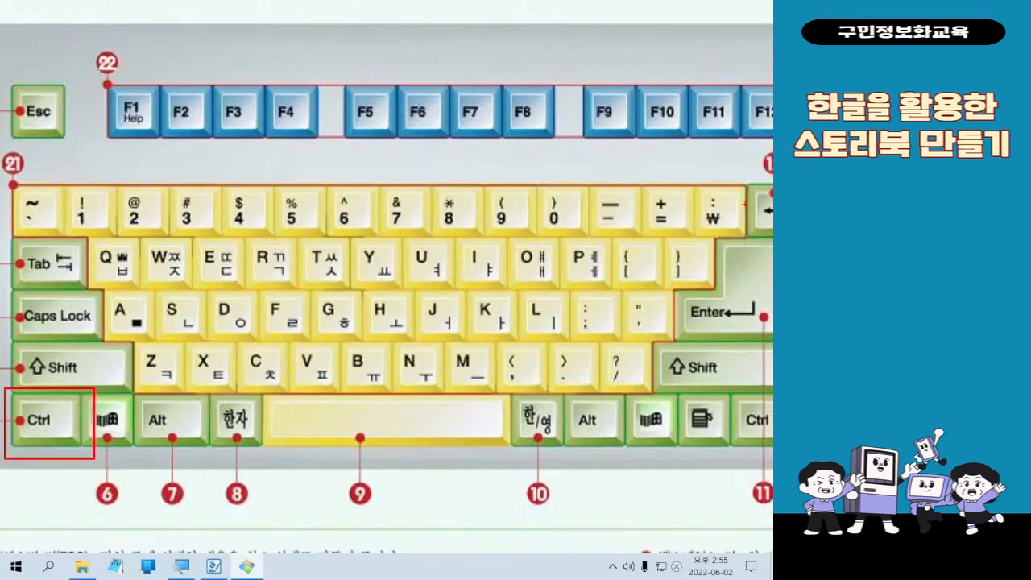
mouse_move(675, 229)
mouse_down()
mouse_move(772, 379)
mouse_move(772, 357)
mouse_up()
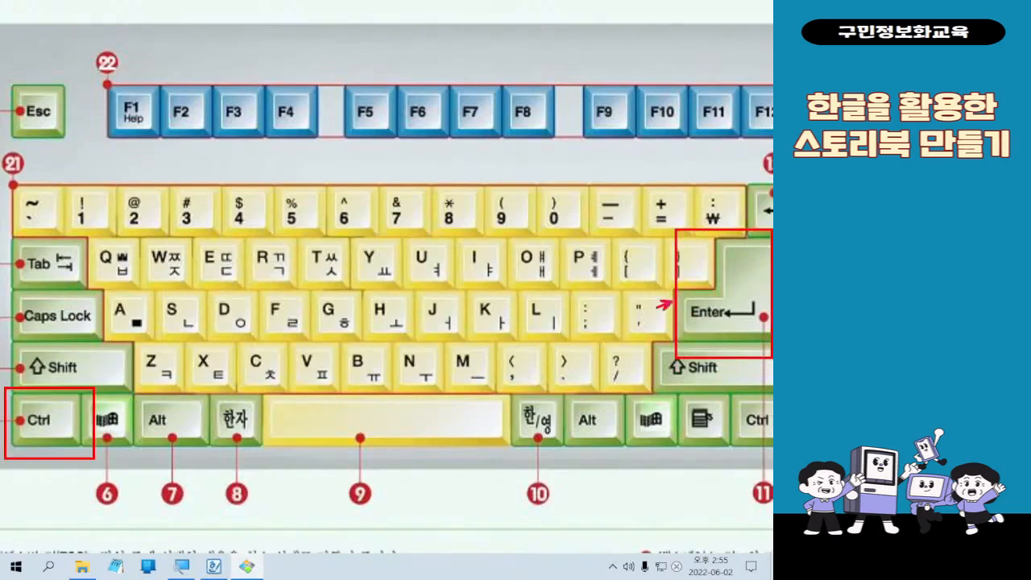
mouse_move(673, 302)
mouse_down()
mouse_move(60, 447)
mouse_move(85, 442)
mouse_up()
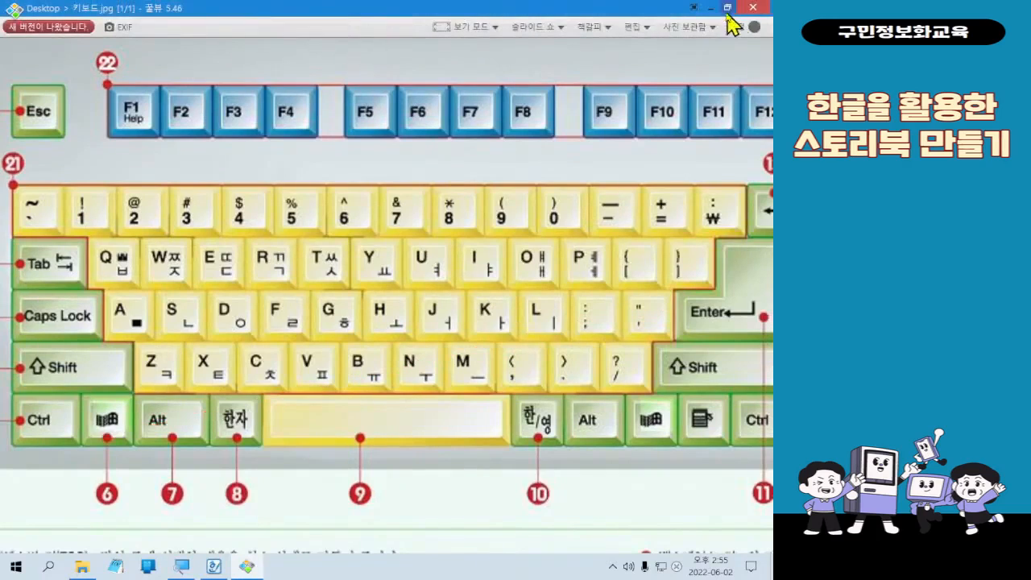
click(721, 11)
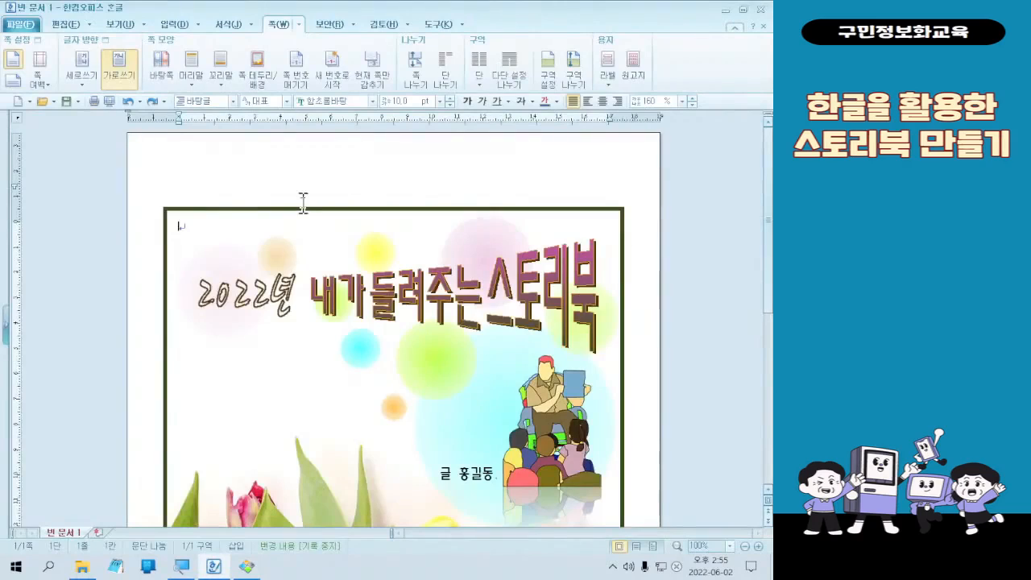
- Insert a page break at the cursor on the cover to add a blank second page
key(ctrl+Return)
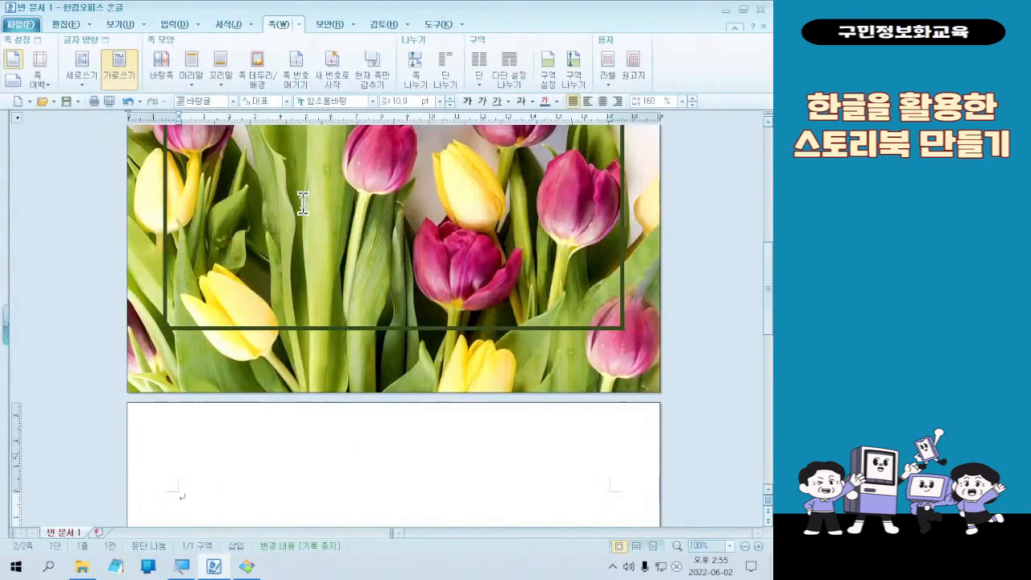
scroll(428, 249, down, 3)
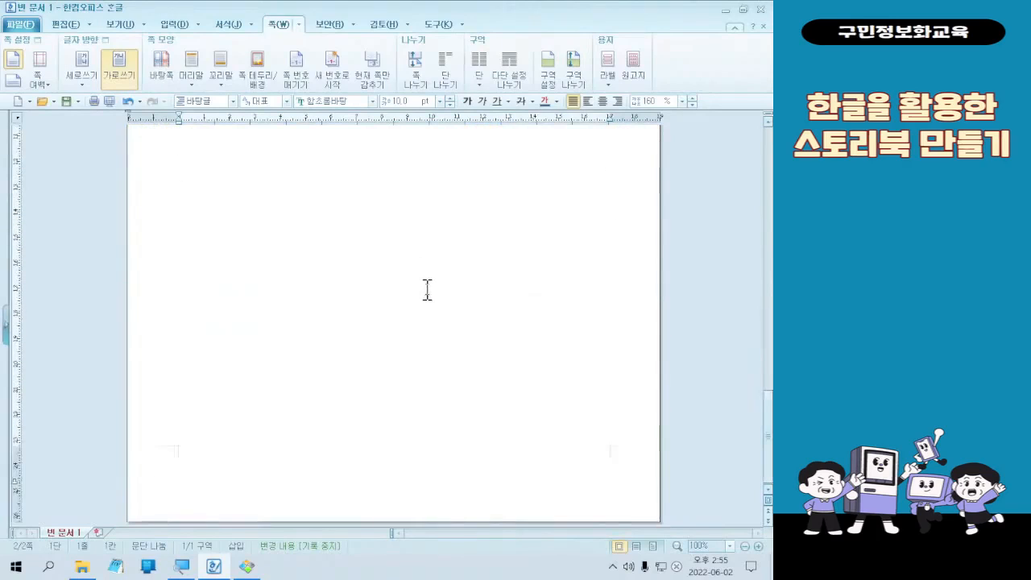
scroll(426, 290, up, 1)
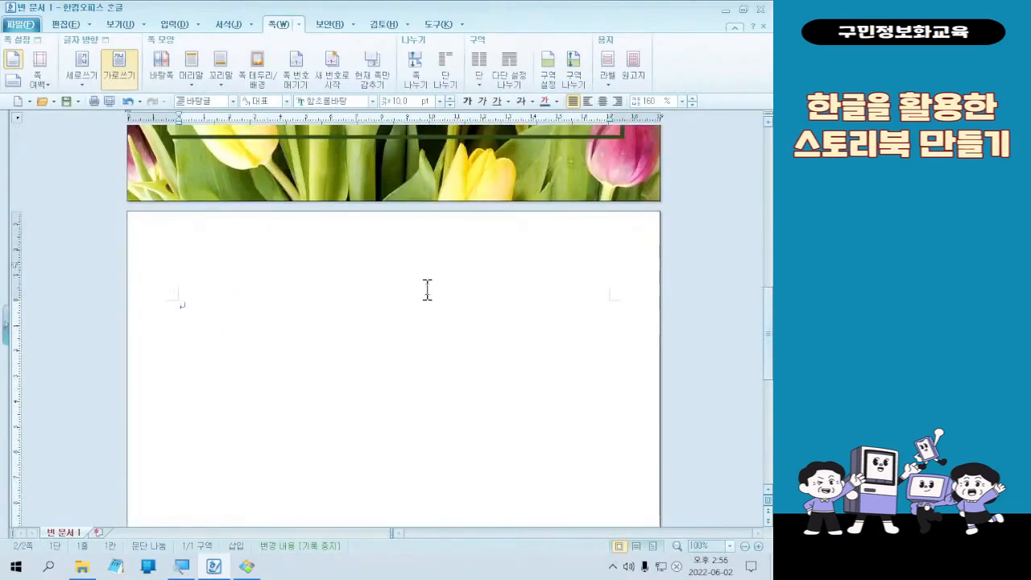
scroll(428, 290, up, 2)
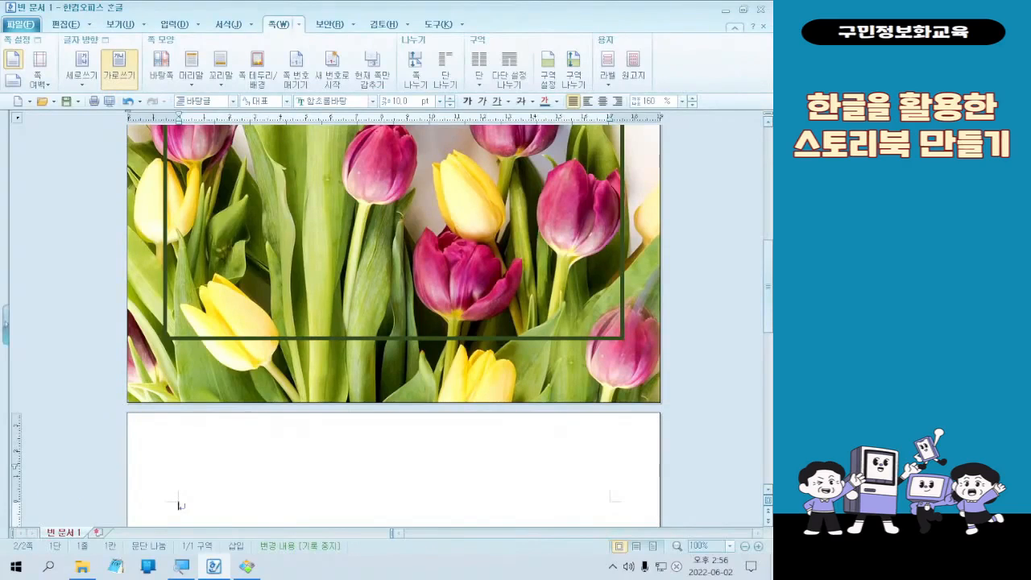
scroll(249, 486, down, 6)
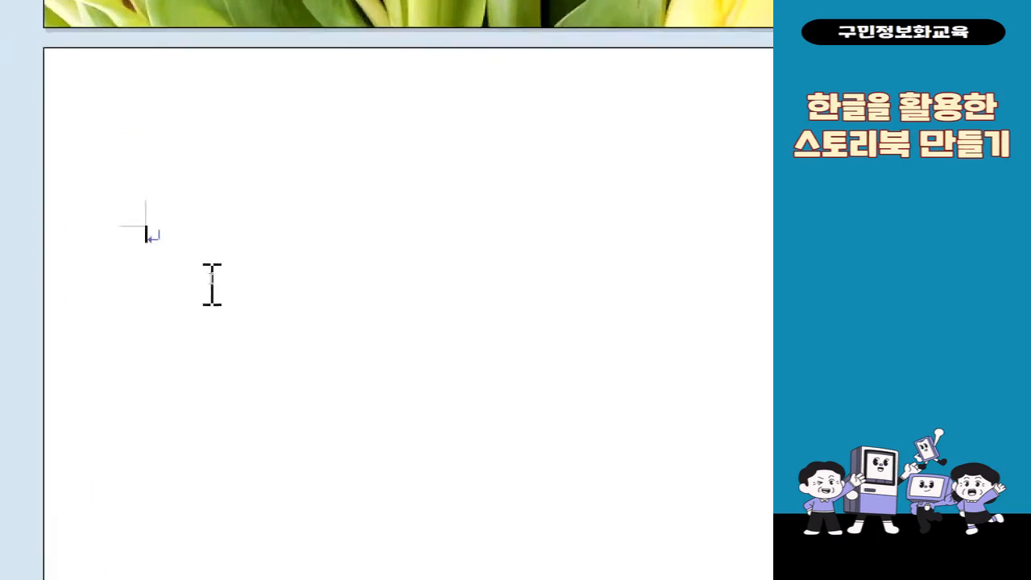
- Delete the page break from the start of the second page so only the cover page remains
click(211, 284)
key(BackSpace)
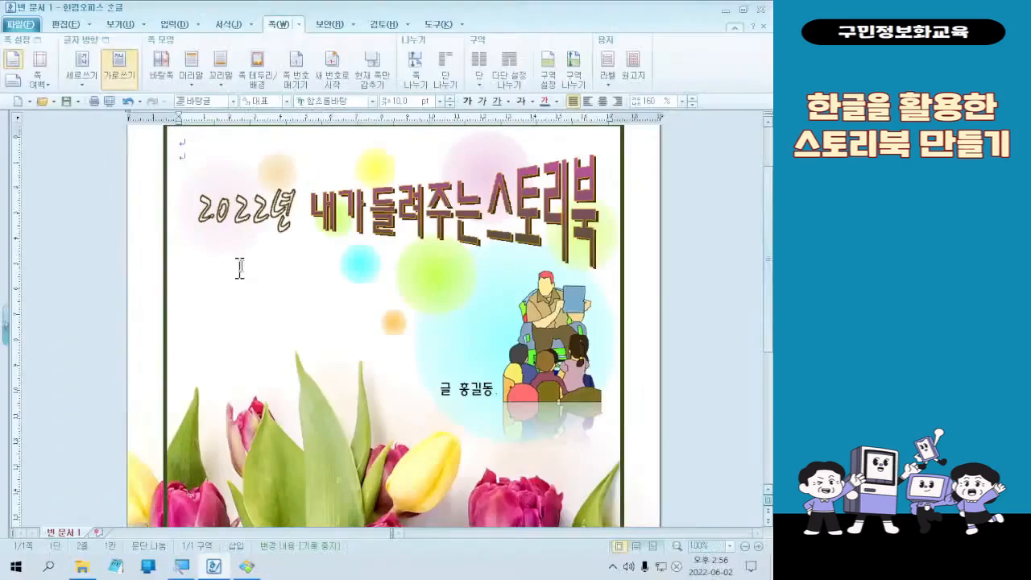
scroll(407, 288, down, 10)
scroll(433, 289, up, 10)
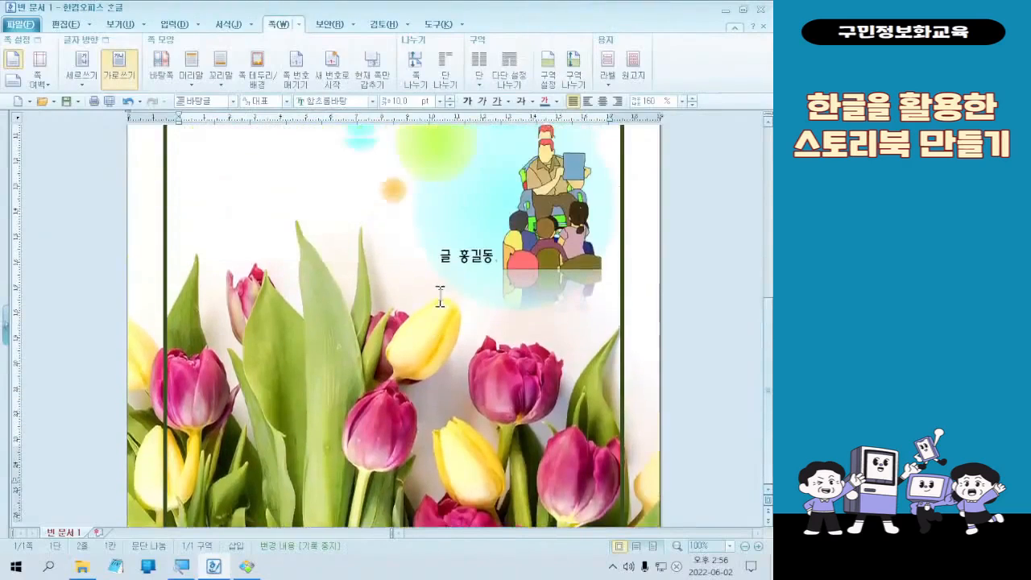
scroll(443, 297, down, 9)
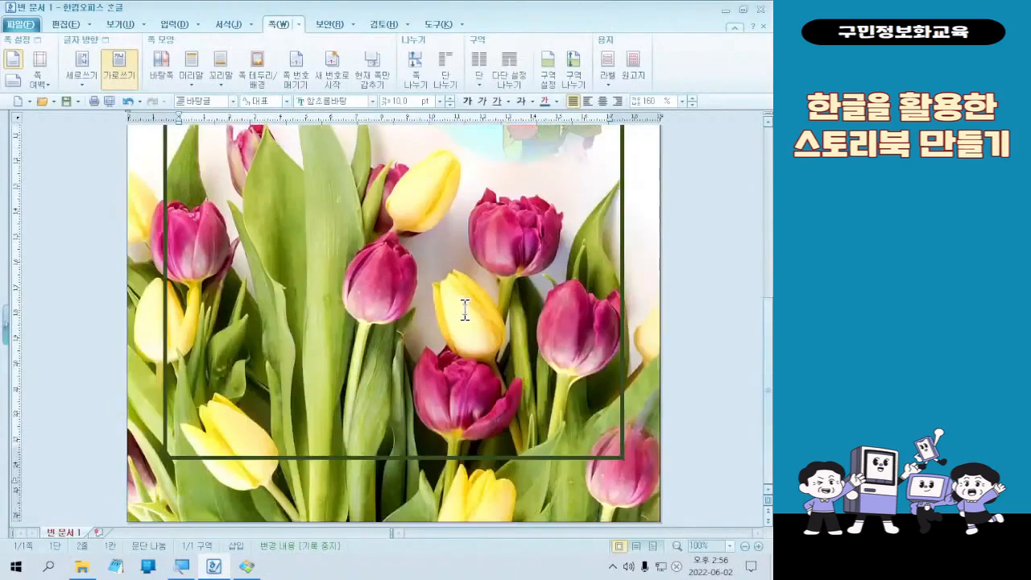
scroll(443, 290, up, 10)
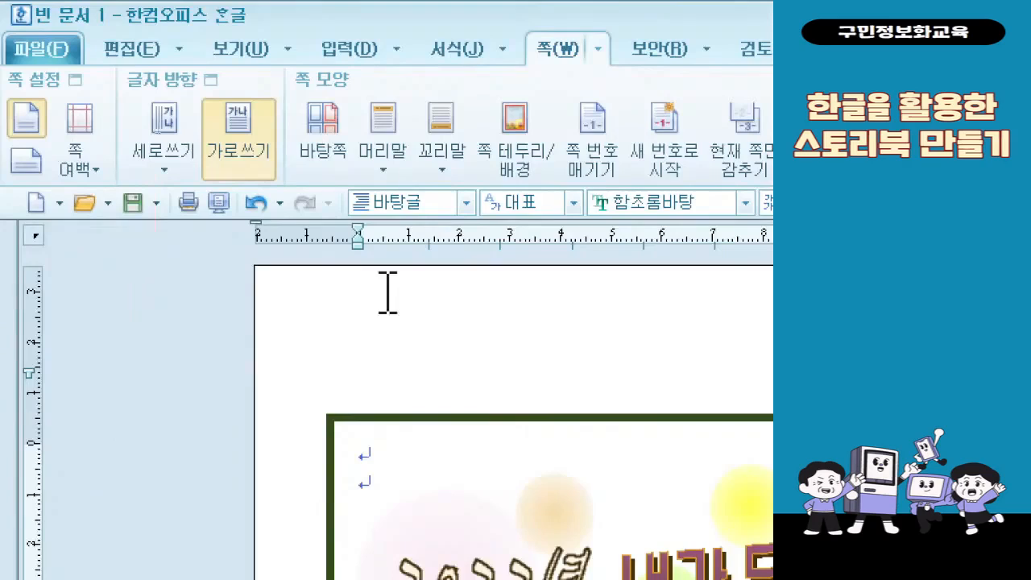
- Save the document as "01 스토리북 표지" in HWP format in the 문서 folder and close the program
click(132, 202)
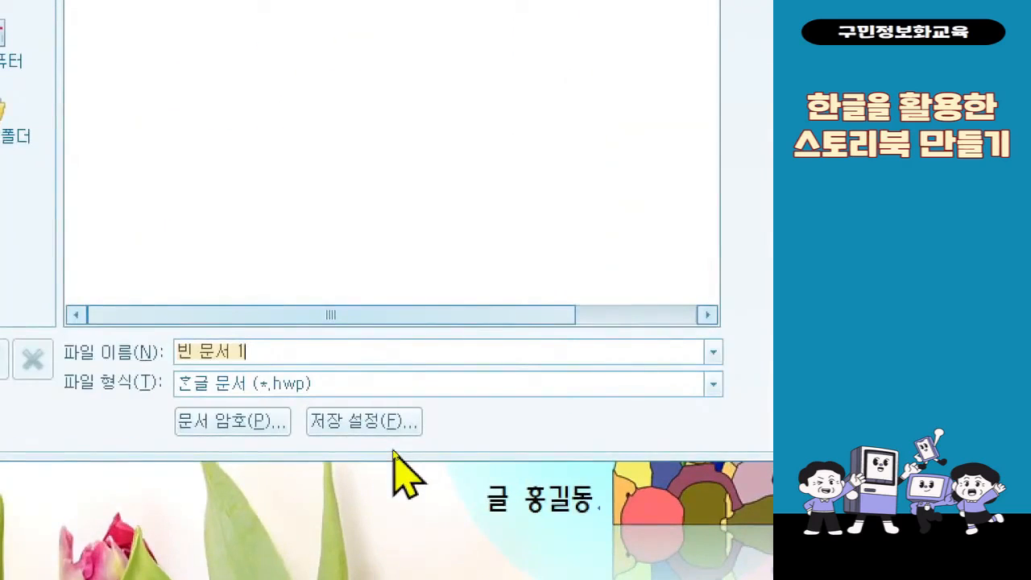
text(스토리북)
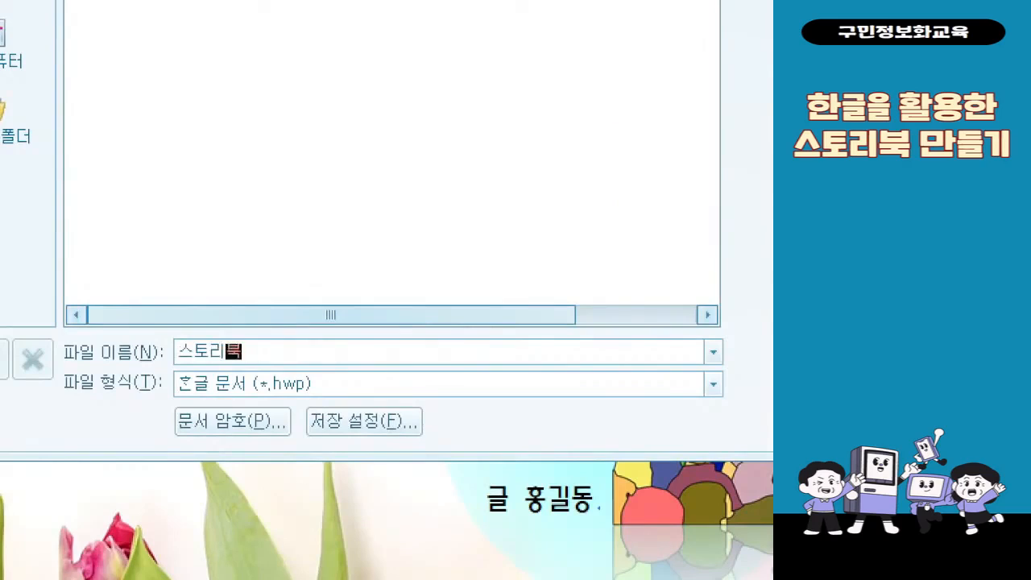
text( 표지)
key(Home)
text(01)
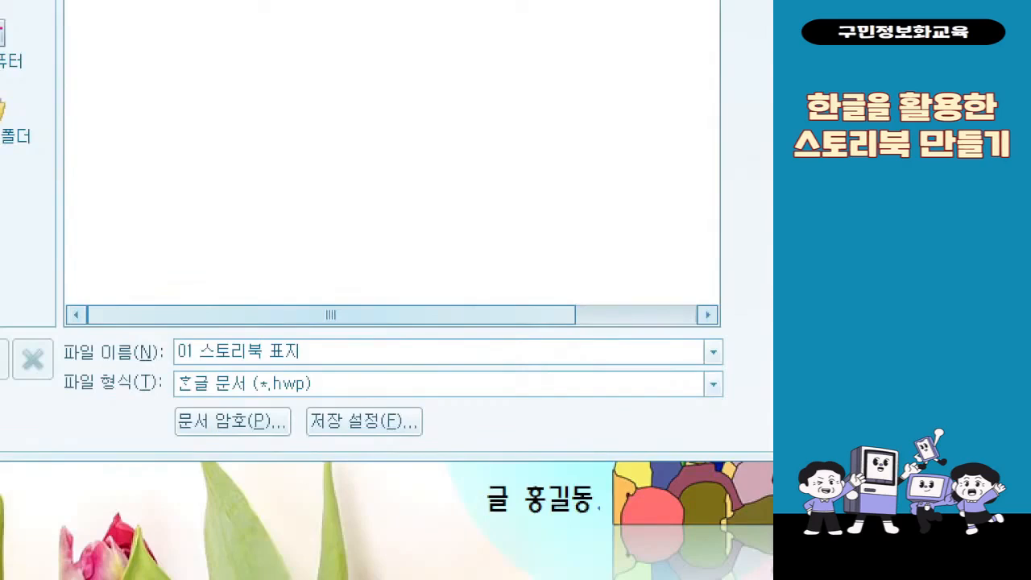
key(shift+End)
key(End)
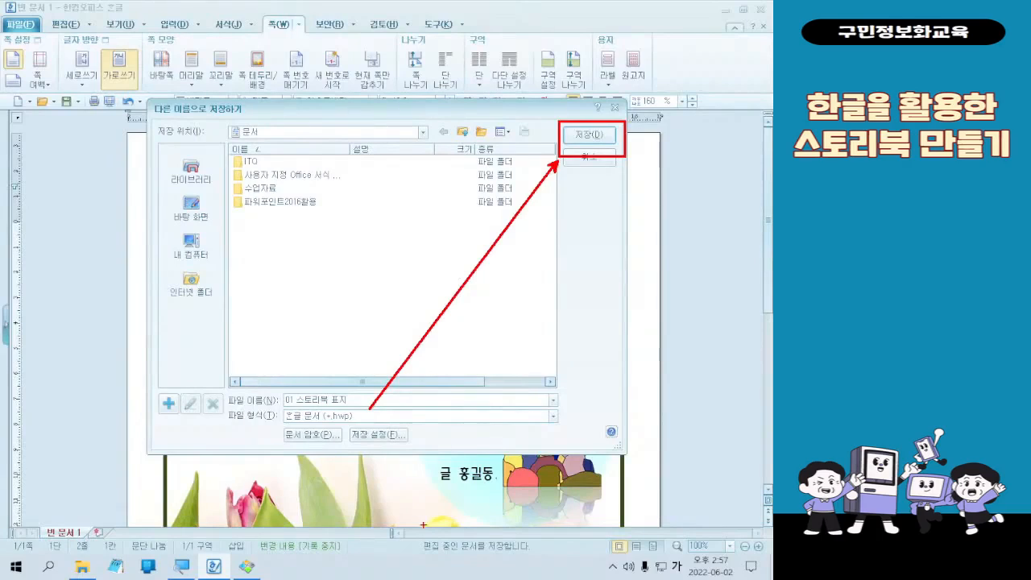
click(587, 134)
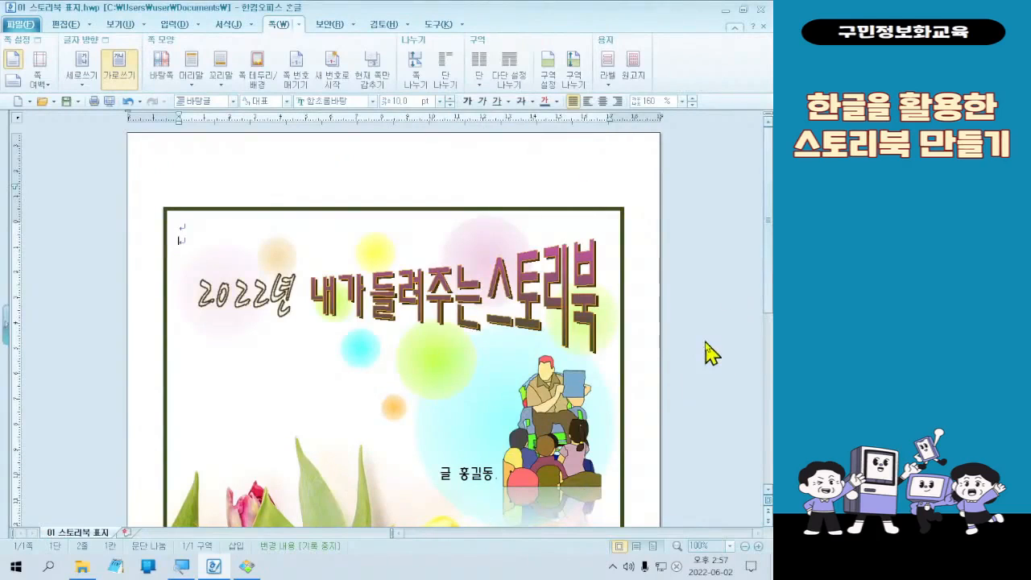
click(759, 9)
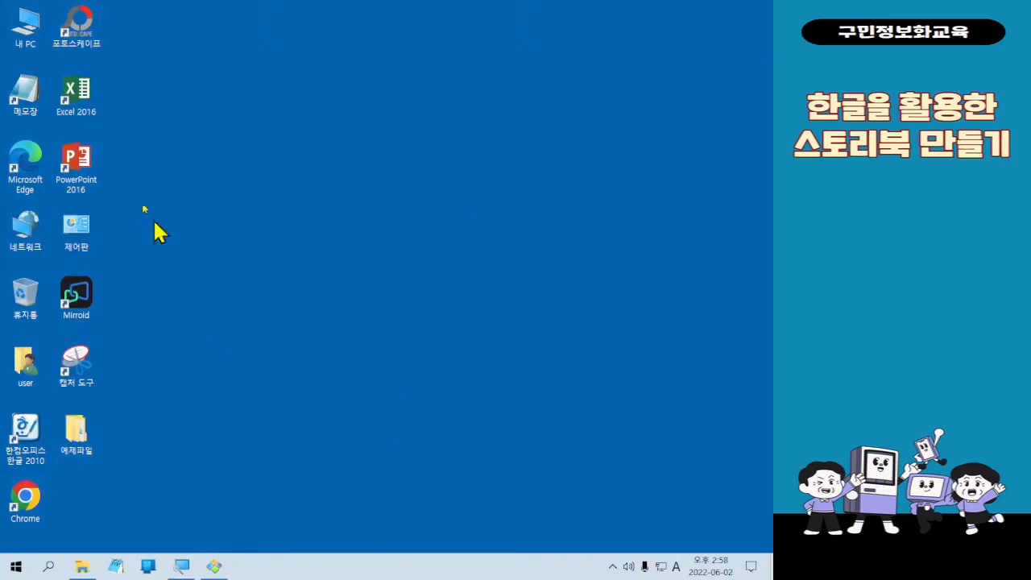
- Open 내 PC from the desktop and look in the 문서 folder for the saved 01 스토리북 표지 file
click(76, 24)
double_click(15, 33)
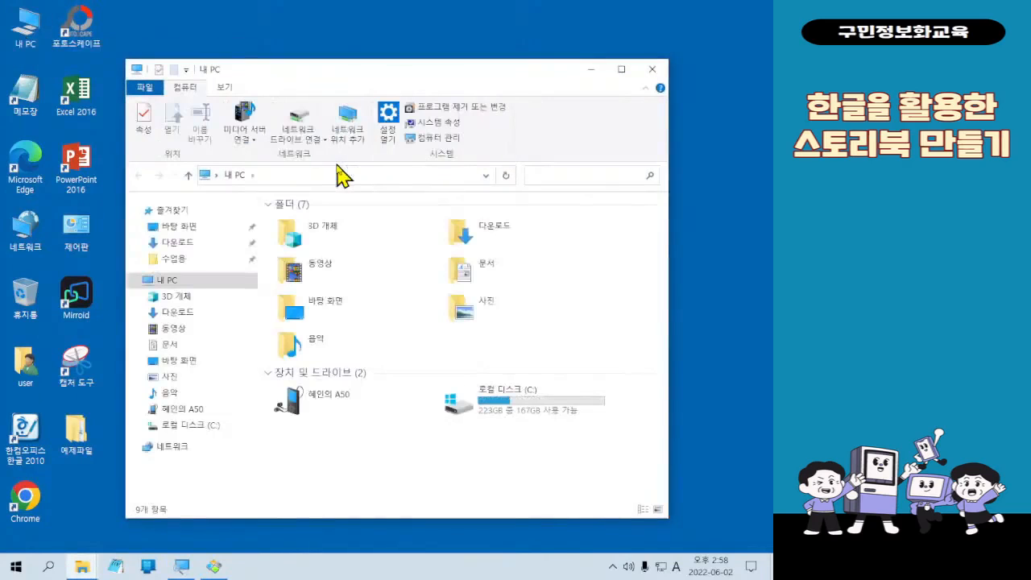
click(239, 352)
click(237, 353)
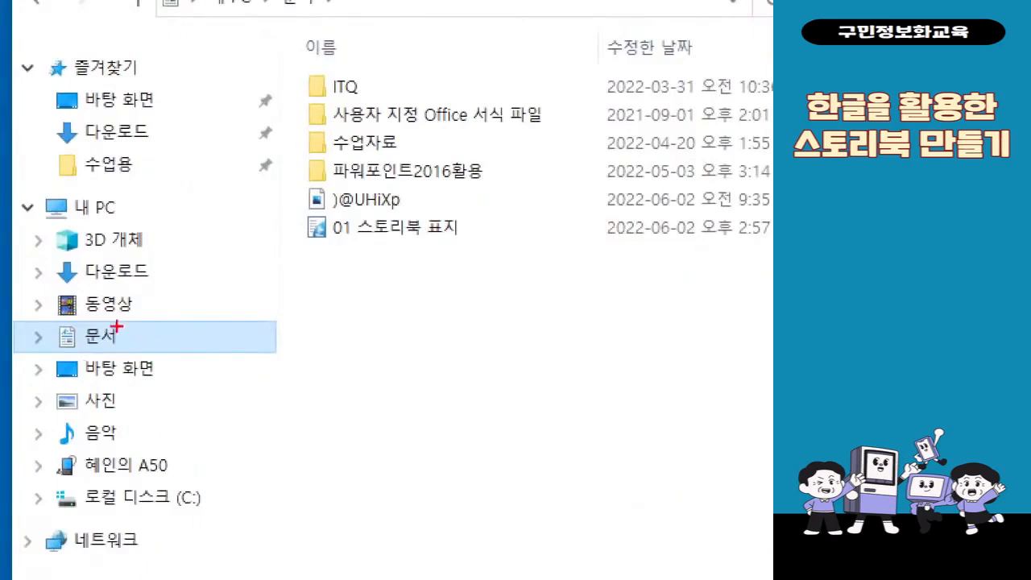
drag(35, 304, 194, 358)
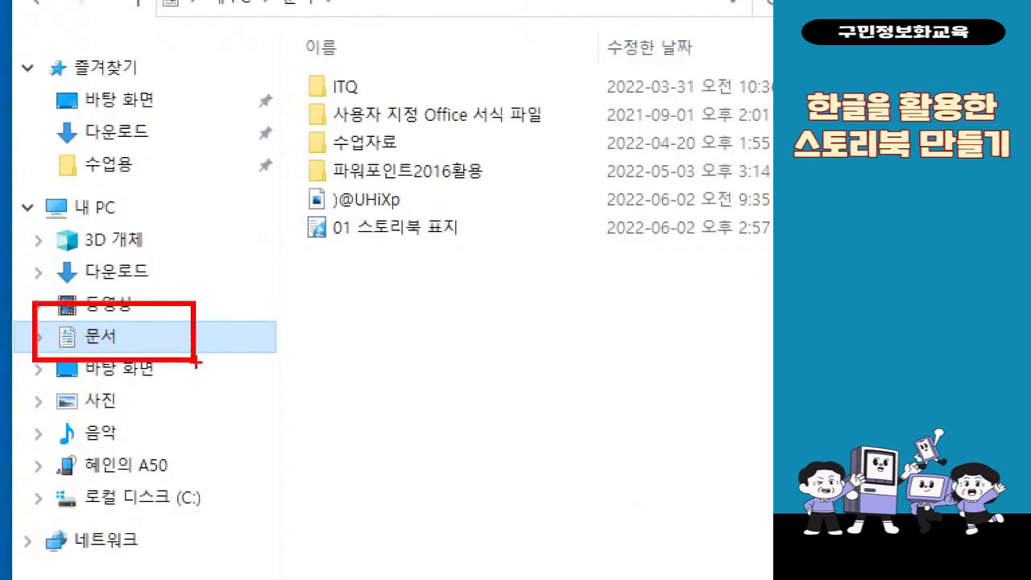
mouse_move(279, 198)
mouse_down()
mouse_move(380, 260)
mouse_move(473, 258)
mouse_up()
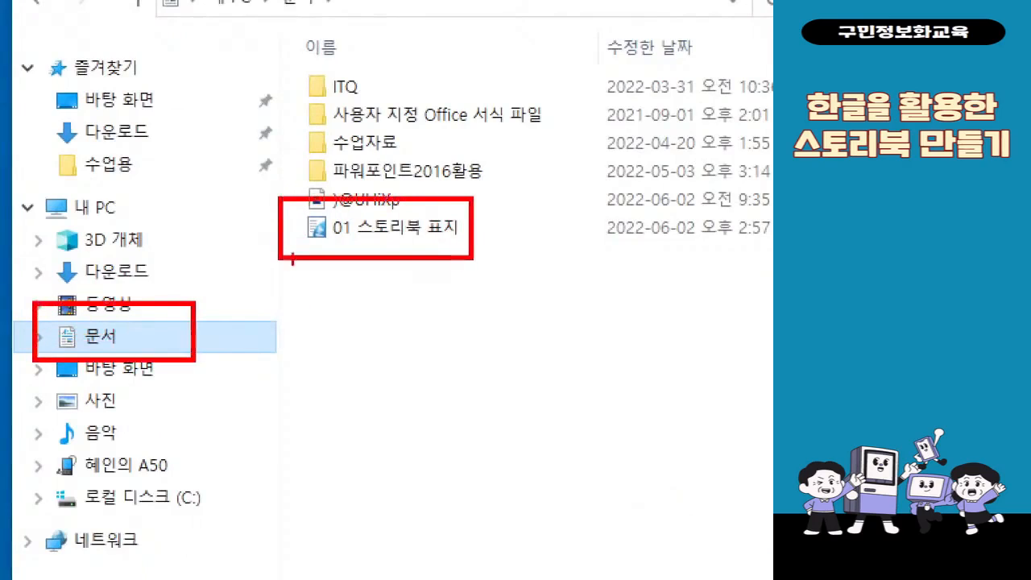
drag(281, 252, 189, 330)
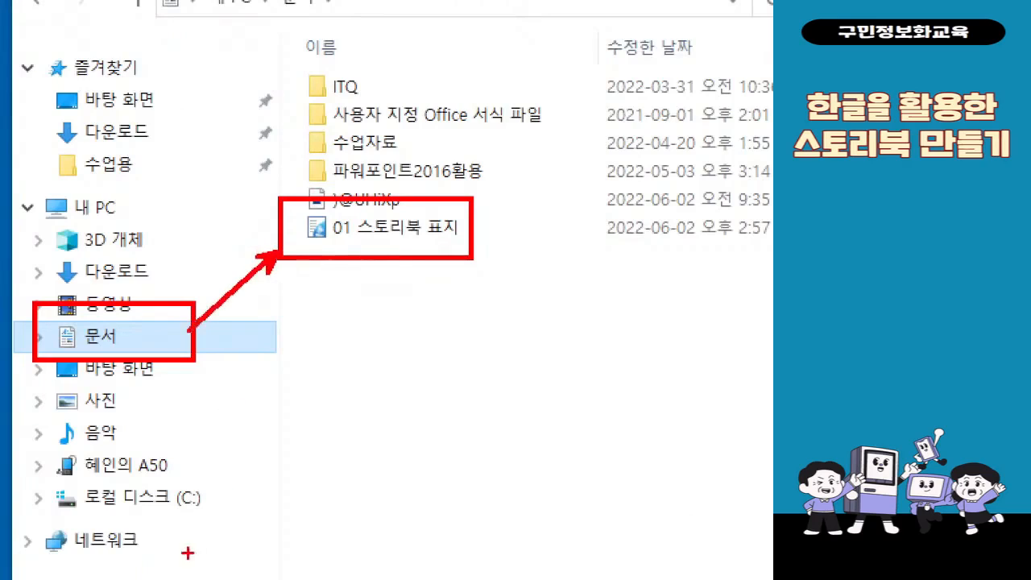